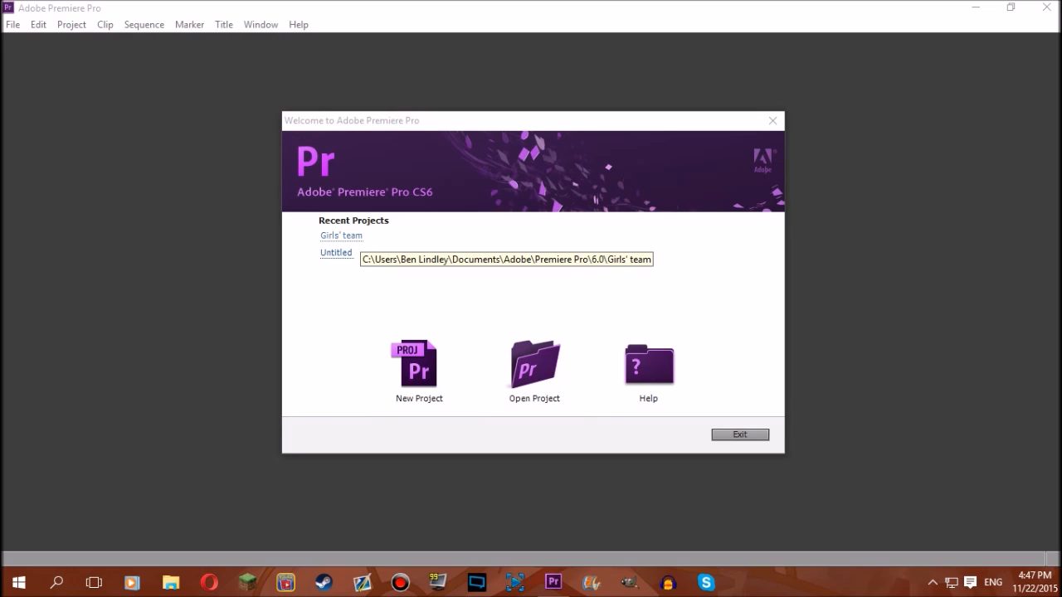
# Open the recent project Girls' team and create a new sequence named Sequence 02 with the HDV 720p30 preset.
pyautogui.click(341, 236)
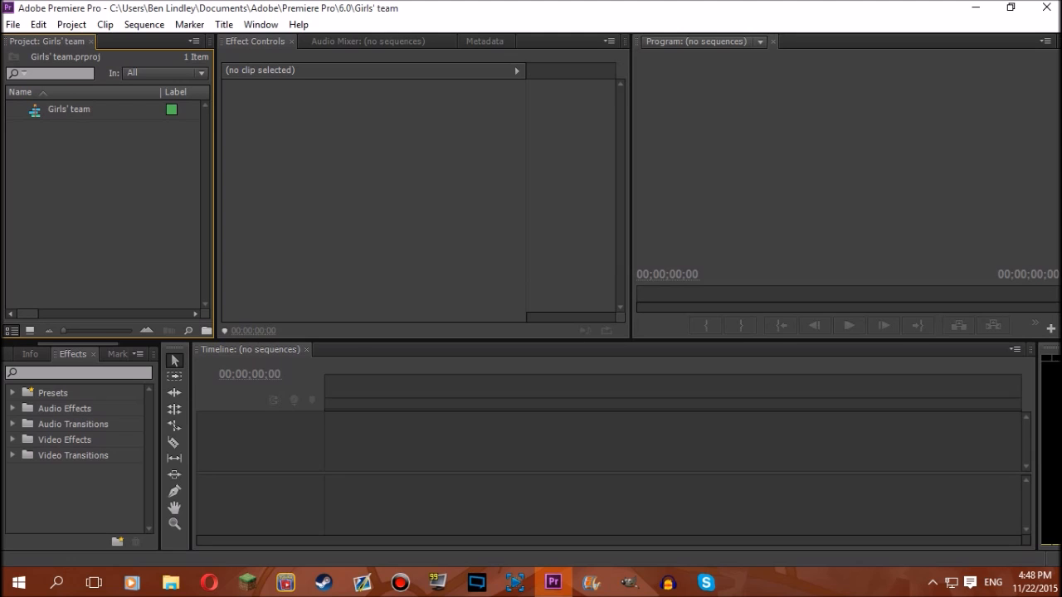
pyautogui.rightClick(62, 176)
pyautogui.moveTo(116, 225)
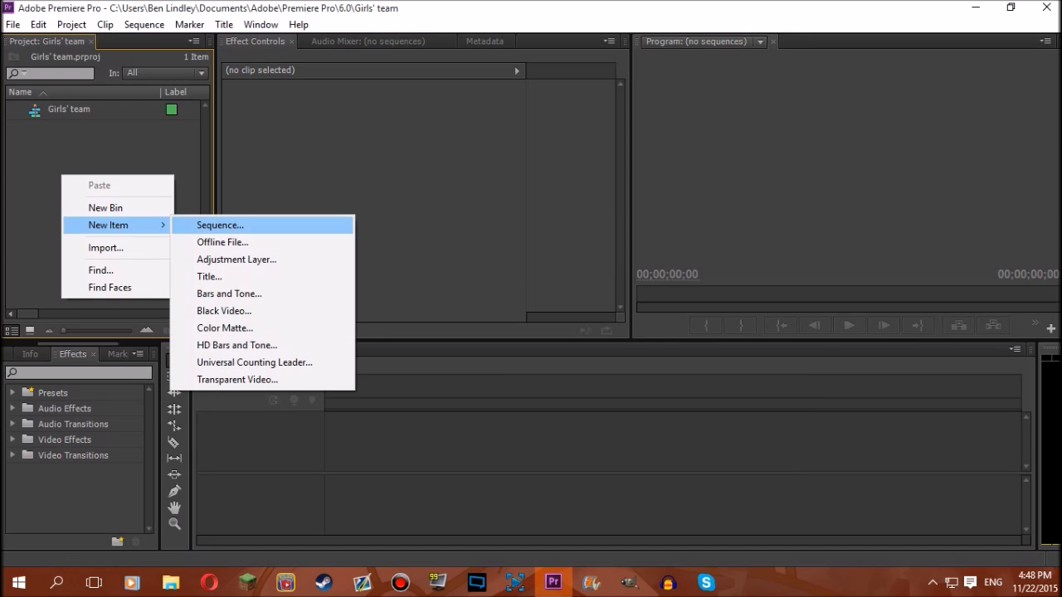
pyautogui.click(220, 225)
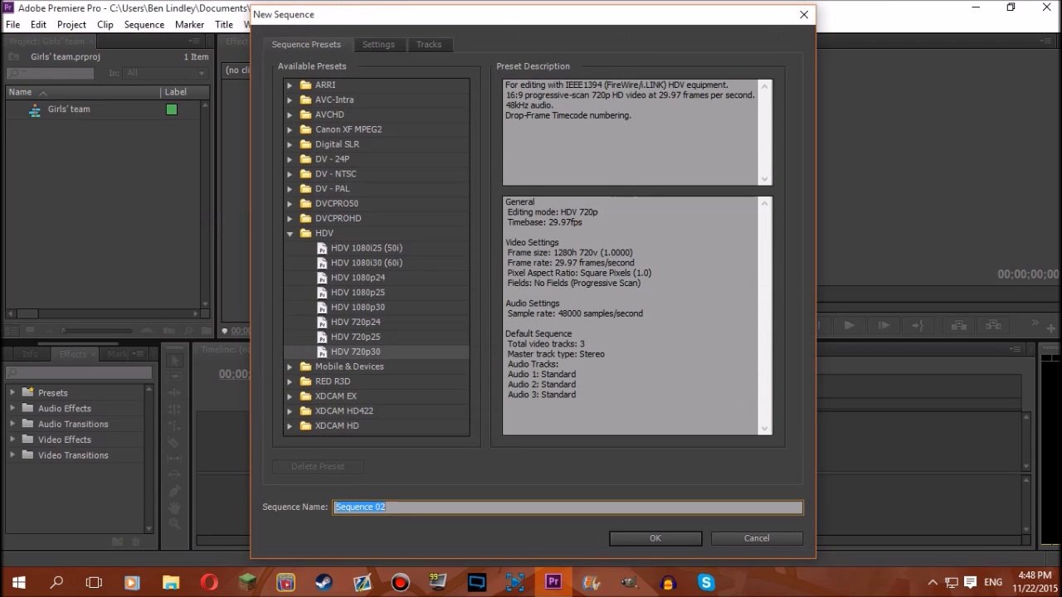
pyautogui.press('Return')
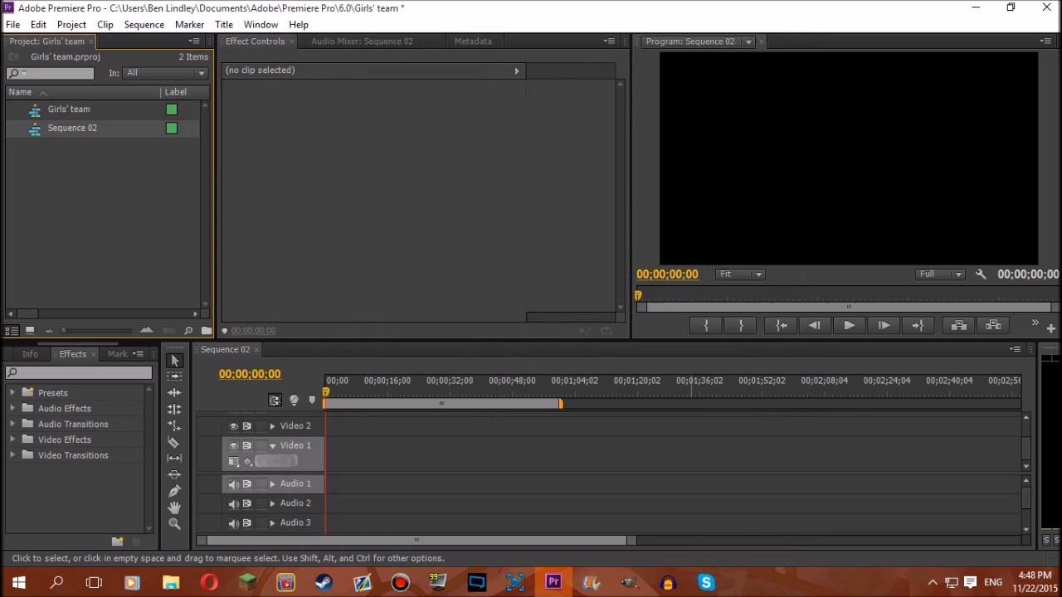
pyautogui.click(1027, 418)
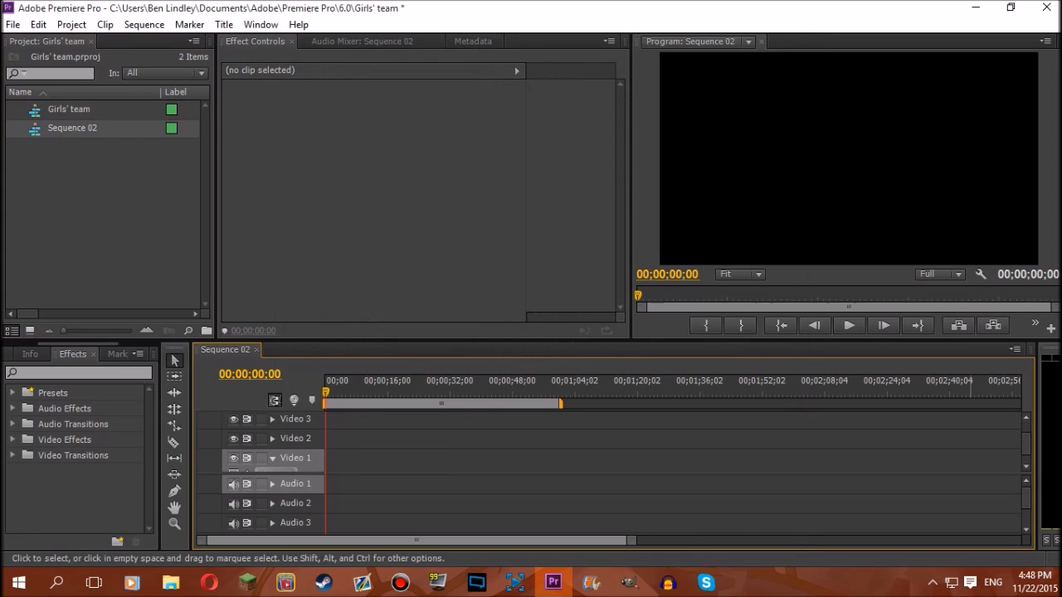
pyautogui.rightClick(126, 216)
pyautogui.moveTo(176, 267)
pyautogui.click(283, 268)
# Switch to File Explorer and open the Inazuma vs Girls' Team folder under Videos, Videos to Upload, Inazuma Eleven Strikers.
pyautogui.click(170, 583)
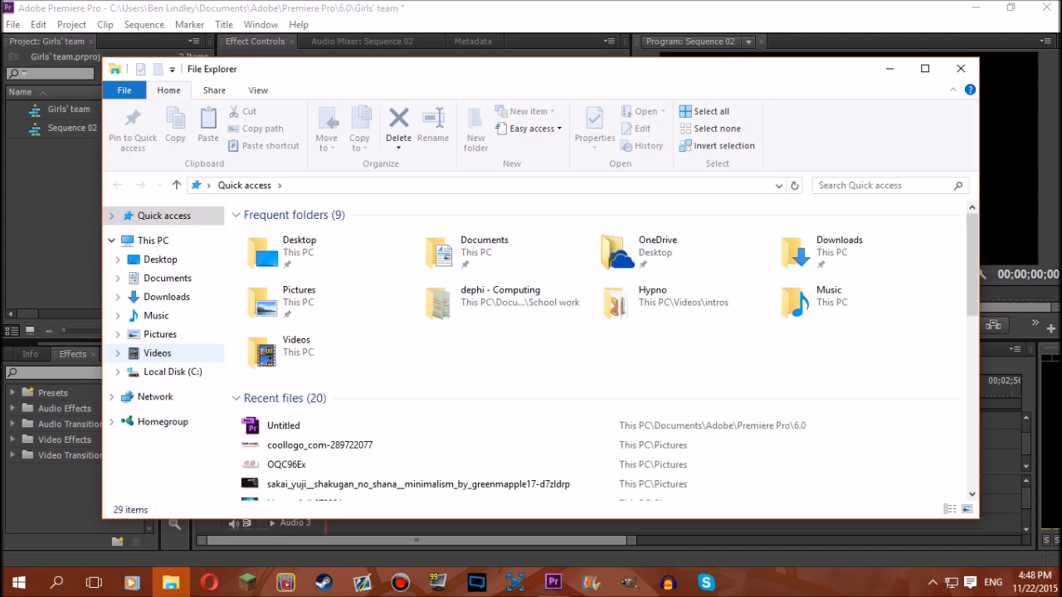
pyautogui.click(157, 353)
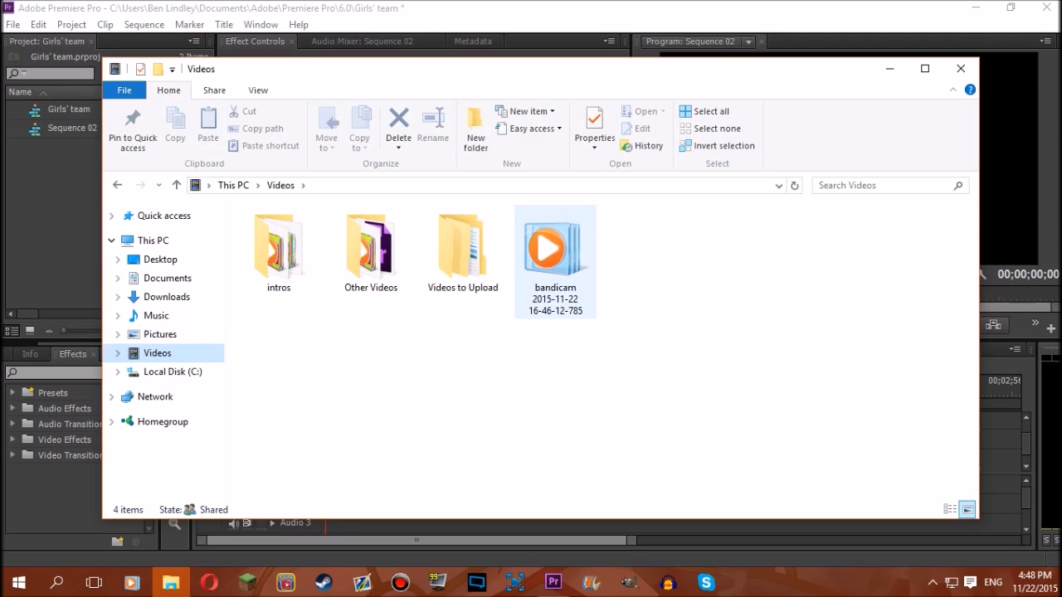
pyautogui.click(555, 262)
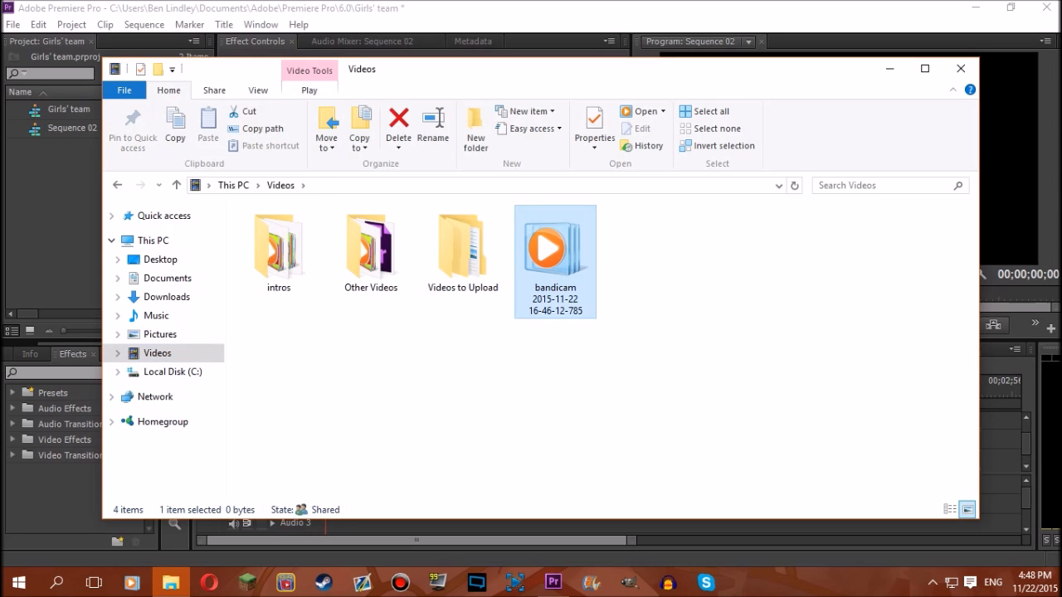
pyautogui.click(509, 332)
pyautogui.doubleClick(463, 253)
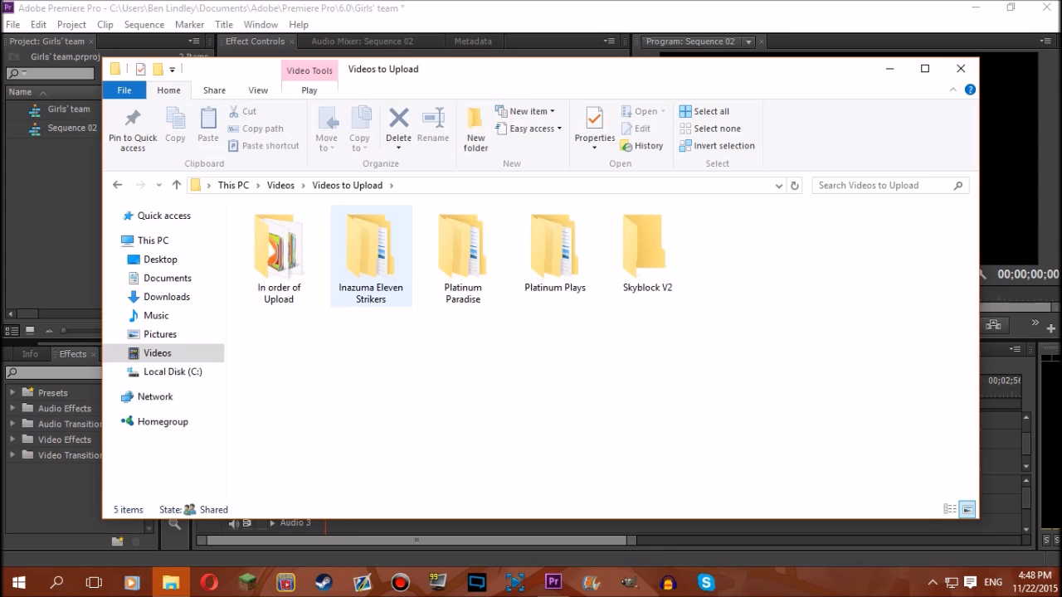
pyautogui.doubleClick(370, 253)
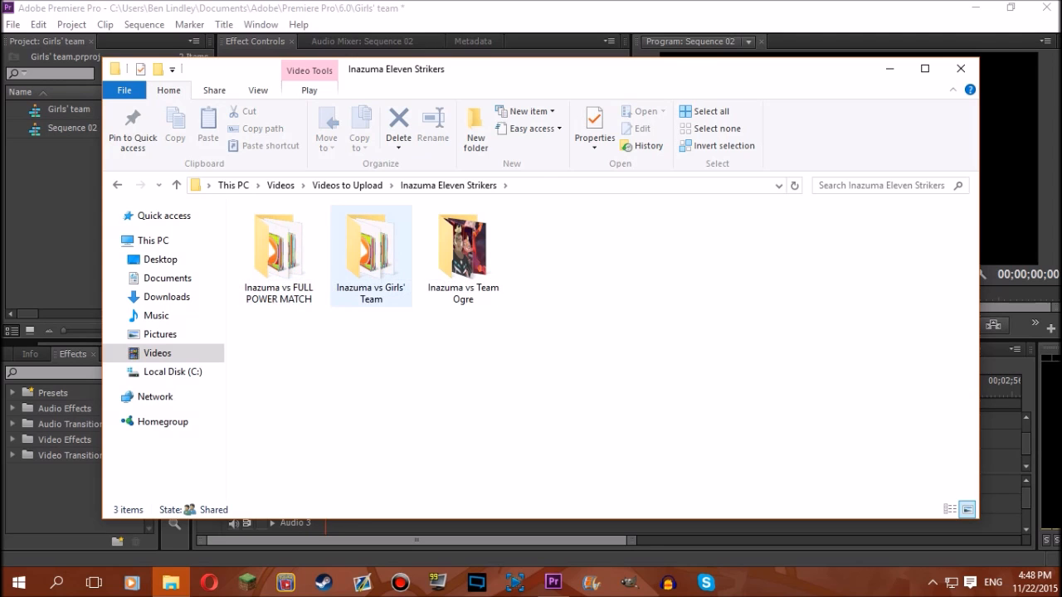
pyautogui.doubleClick(371, 249)
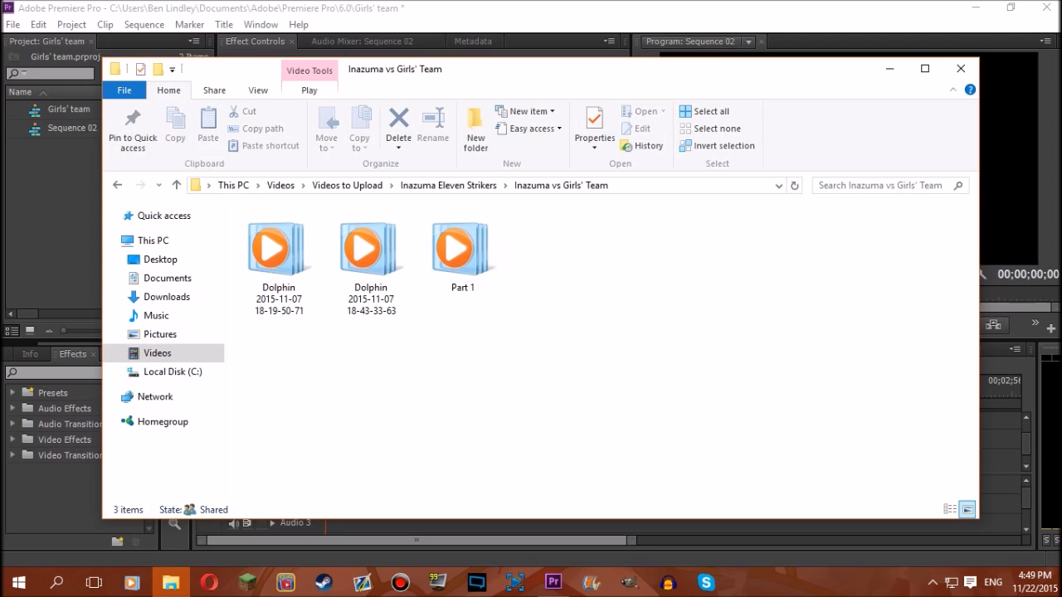
# Import the two Dolphin 2015-11-07 recordings and the Part 1 video from this folder into the Premiere Pro project.
pyautogui.moveTo(564, 204); pyautogui.dragTo(490, 361)
pyautogui.click(371, 261)
pyautogui.click(279, 261)
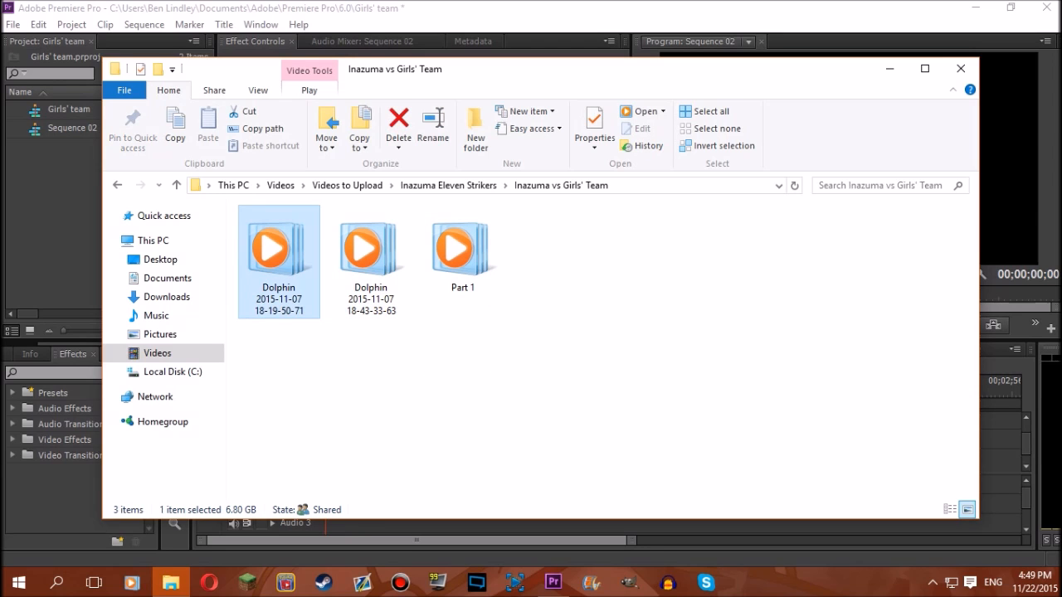
pyautogui.click(371, 261)
pyautogui.click(280, 262)
pyautogui.moveTo(463, 259); pyautogui.dragTo(531, 294)
pyautogui.moveTo(656, 283); pyautogui.dragTo(65, 212)
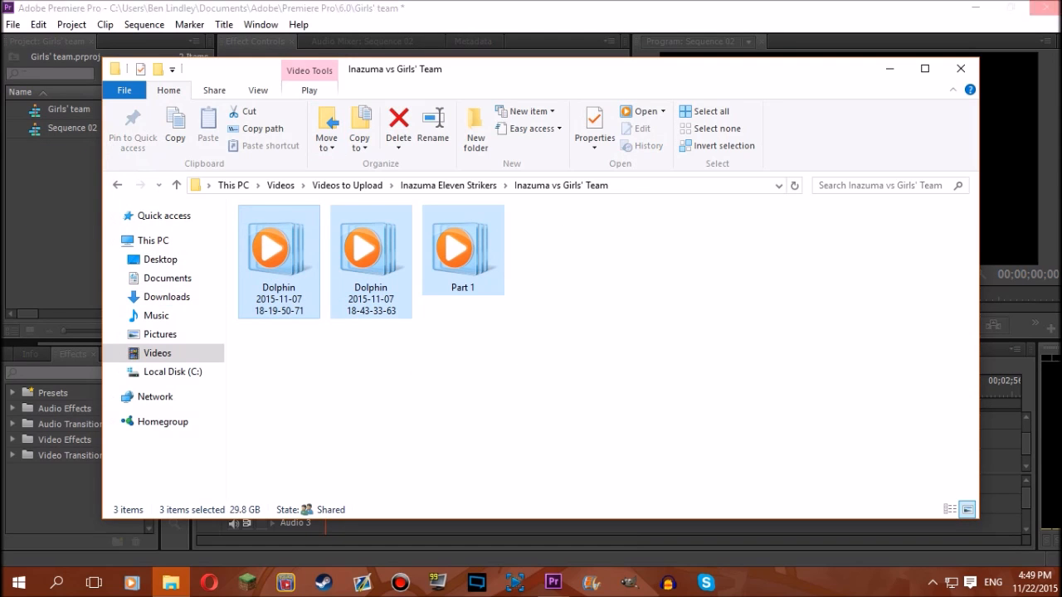
pyautogui.moveTo(531, 69); pyautogui.dragTo(650, 86)
# Import the video Inazuma eleven intro.mp4 from the intros folder in Videos into the project.
pyautogui.press('BackSpace')
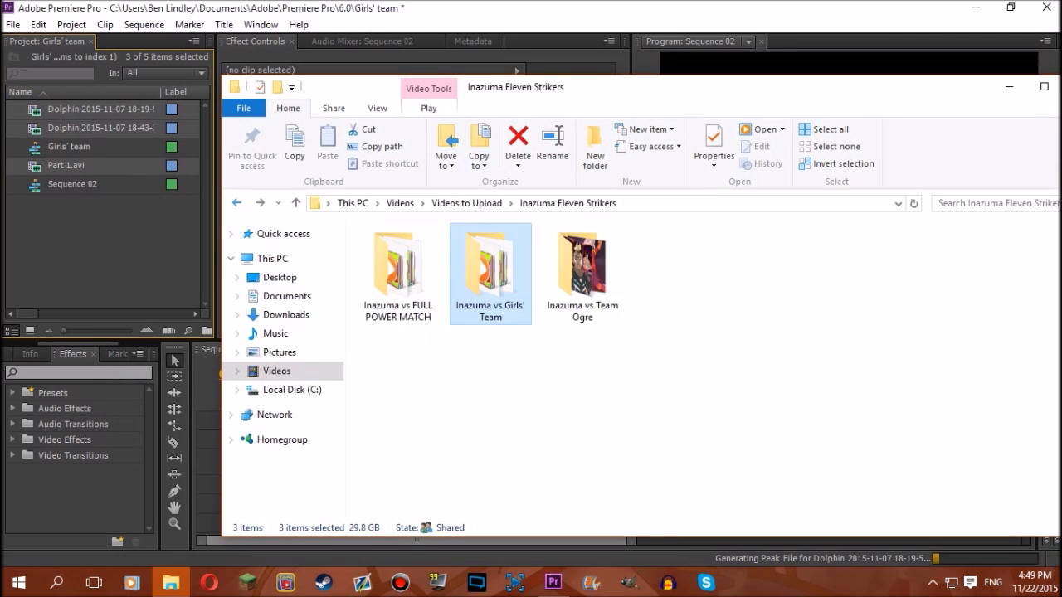
pyautogui.press('BackSpace')
pyautogui.click(237, 203)
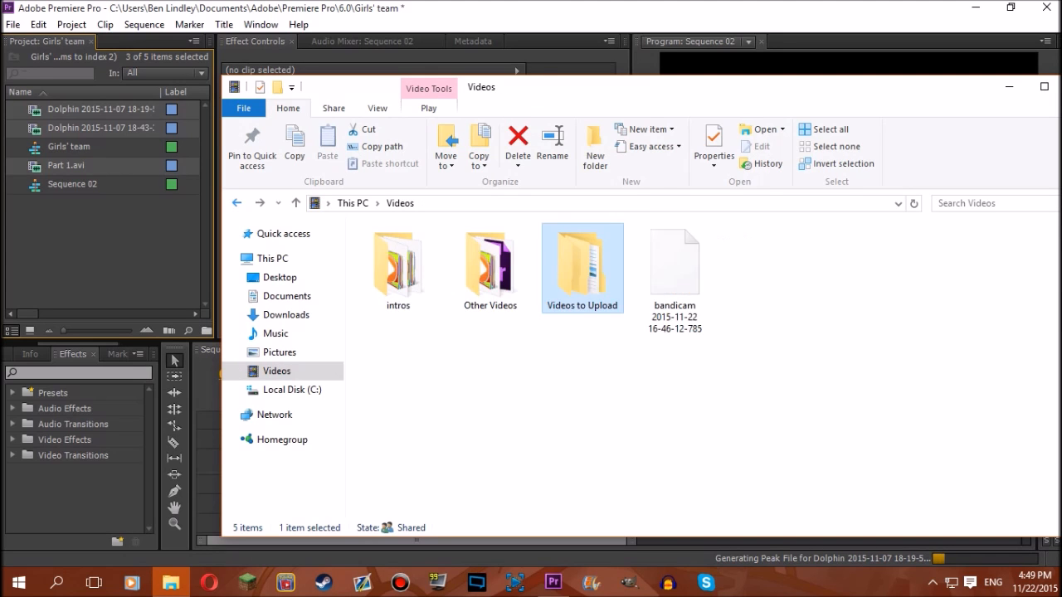
pyautogui.doubleClick(398, 268)
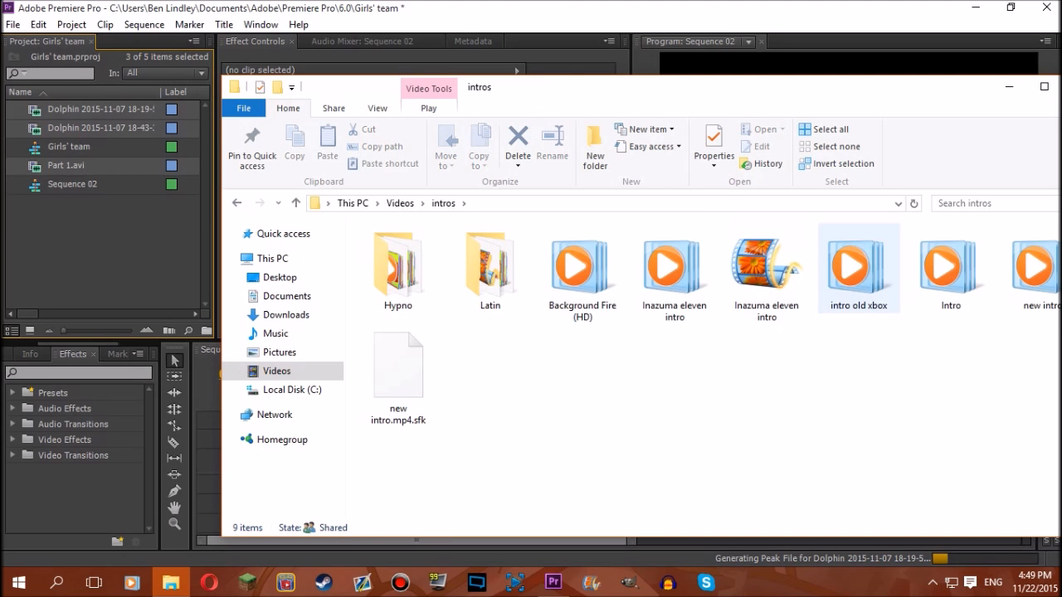
pyautogui.moveTo(675, 267); pyautogui.dragTo(91, 245)
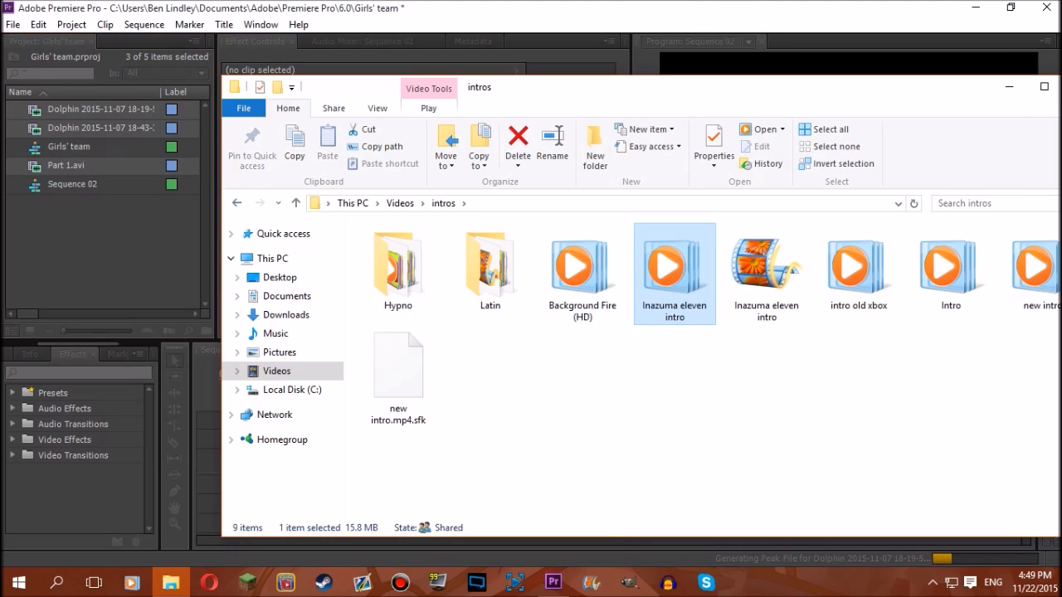
# Import the I 11 S Outro image from the Old Thumbnails folder under Pictures, Thumbnails into the project.
pyautogui.press('BackSpace')
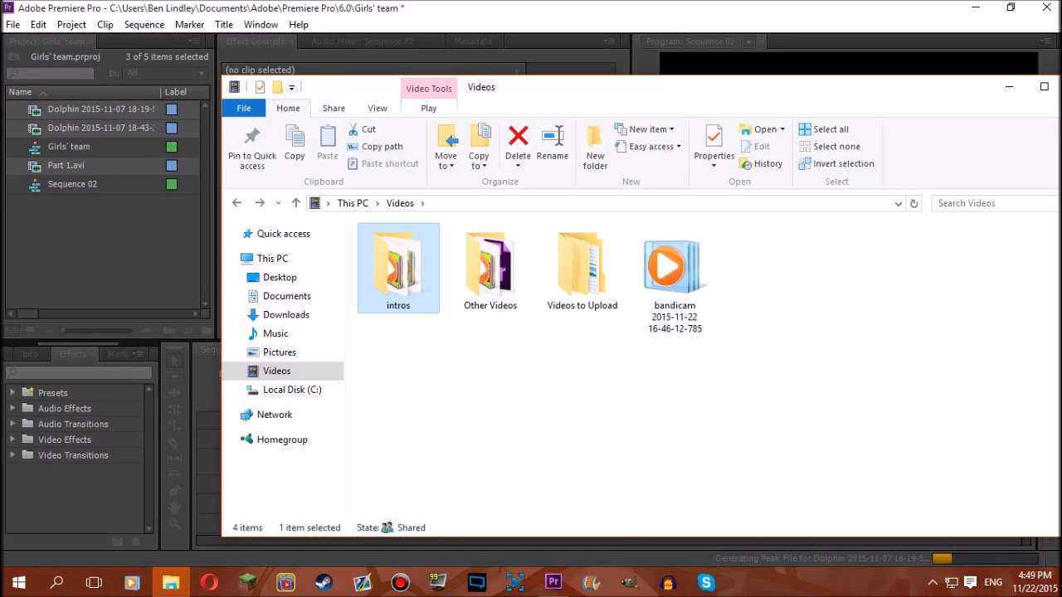
pyautogui.click(465, 399)
pyautogui.click(279, 353)
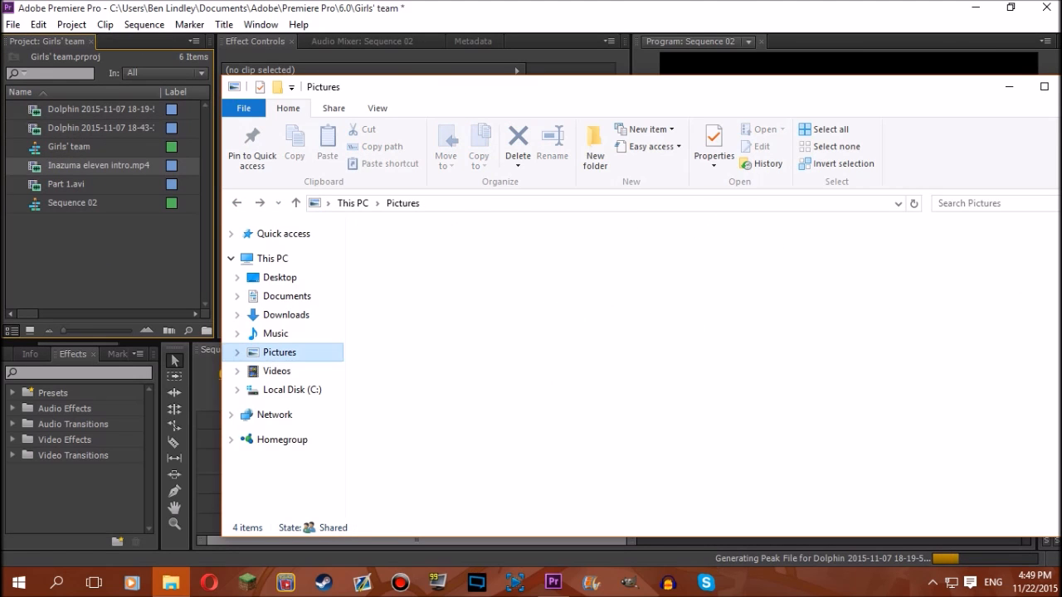
pyautogui.doubleClick(584, 265)
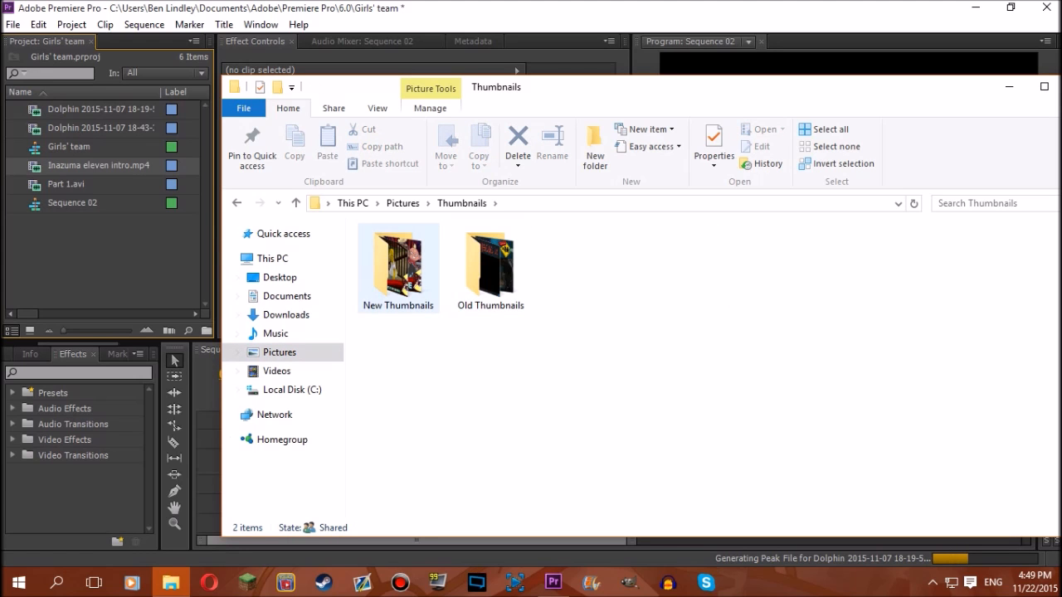
pyautogui.doubleClick(490, 265)
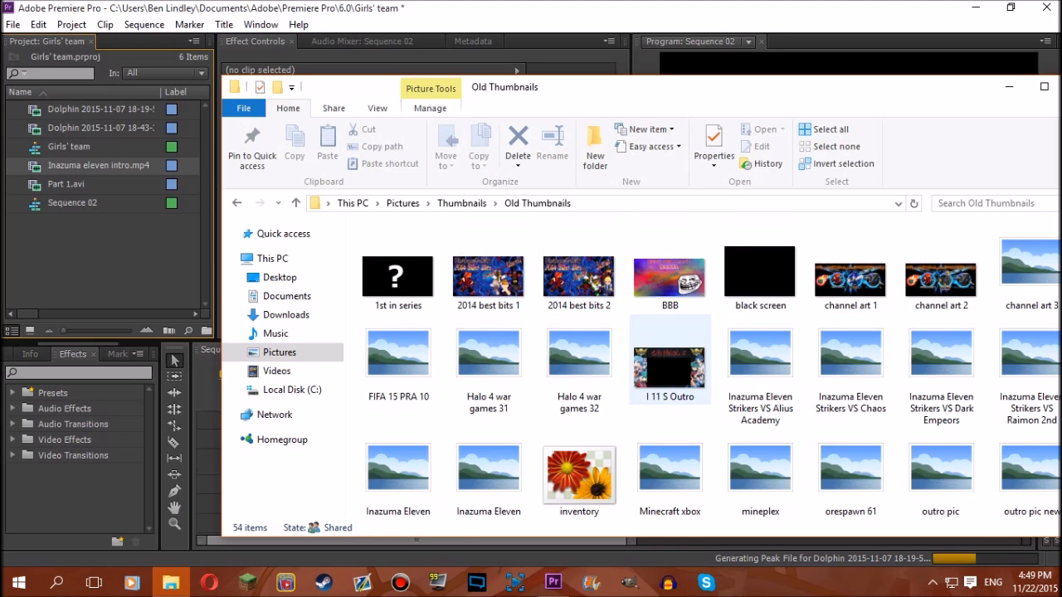
pyautogui.click(670, 362)
pyautogui.moveTo(670, 362); pyautogui.dragTo(104, 270)
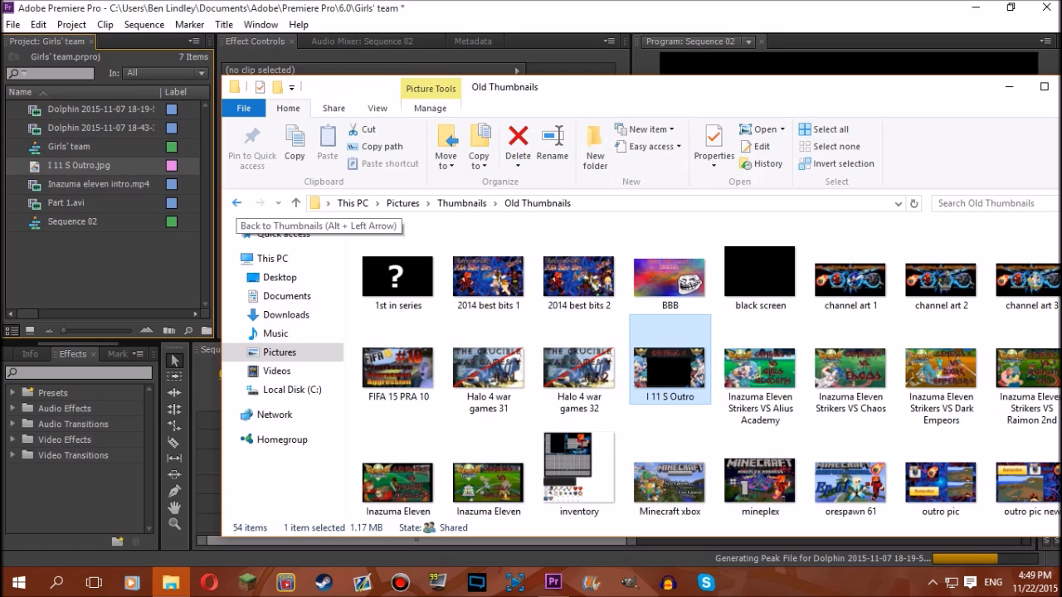
# Import the red abstract-hexagon wallpaper image from Pictures, Other Stuff, youtube, Other photo's into the project.
pyautogui.click(236, 202)
pyautogui.click(236, 203)
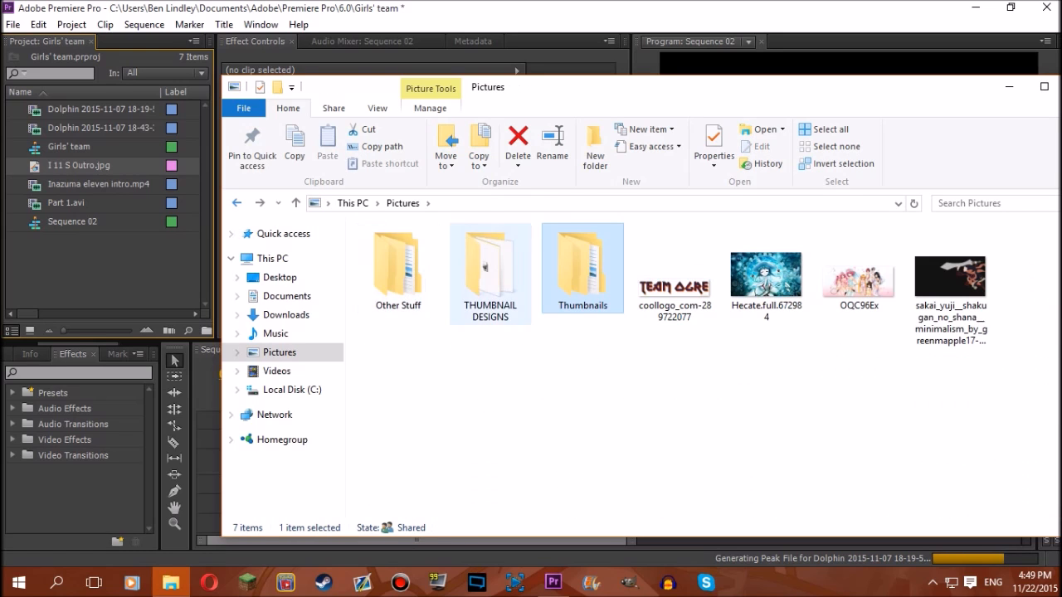
pyautogui.doubleClick(398, 265)
pyautogui.doubleClick(669, 265)
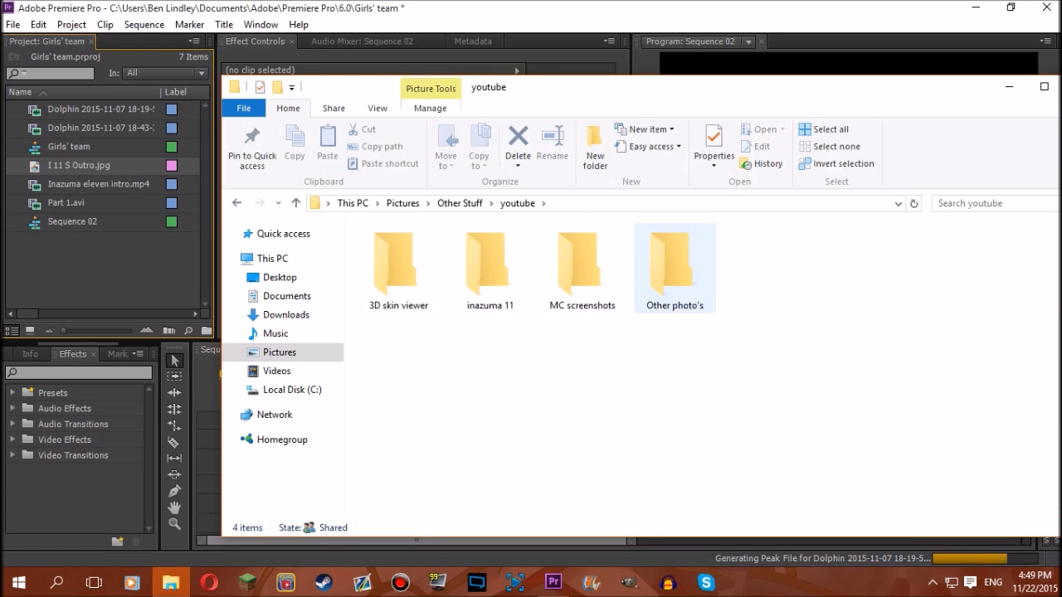
pyautogui.click(675, 267)
pyautogui.doubleClick(674, 267)
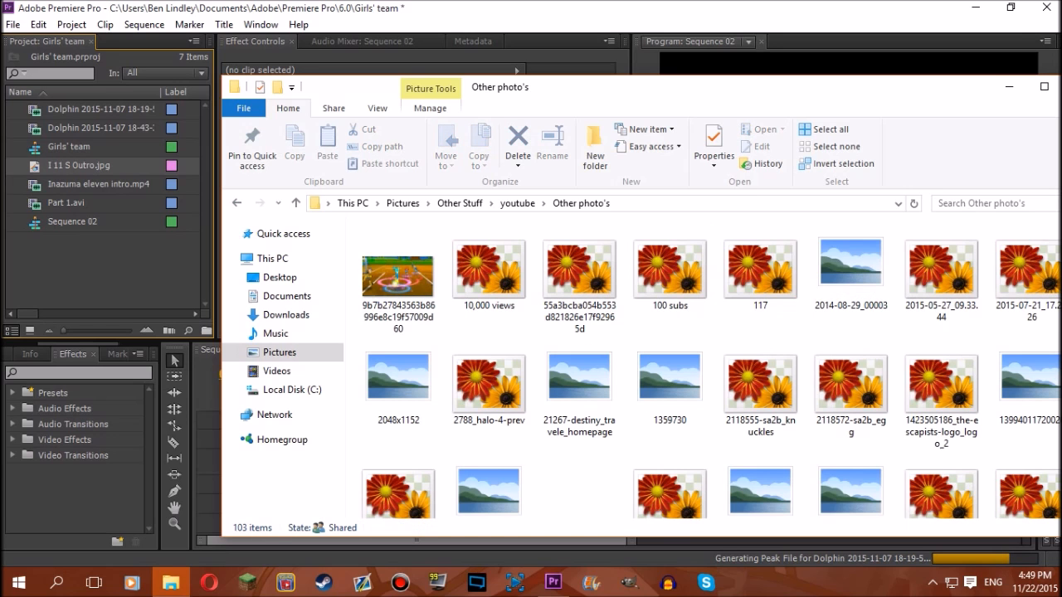
pyautogui.scroll(-2, 670, 324)
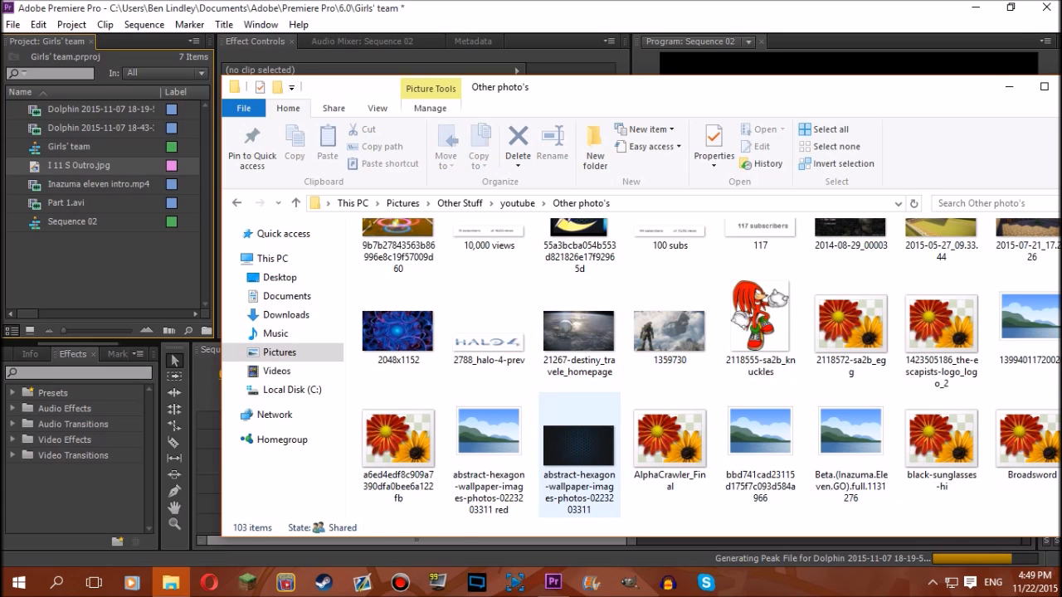
pyautogui.moveTo(491, 459); pyautogui.dragTo(107, 268)
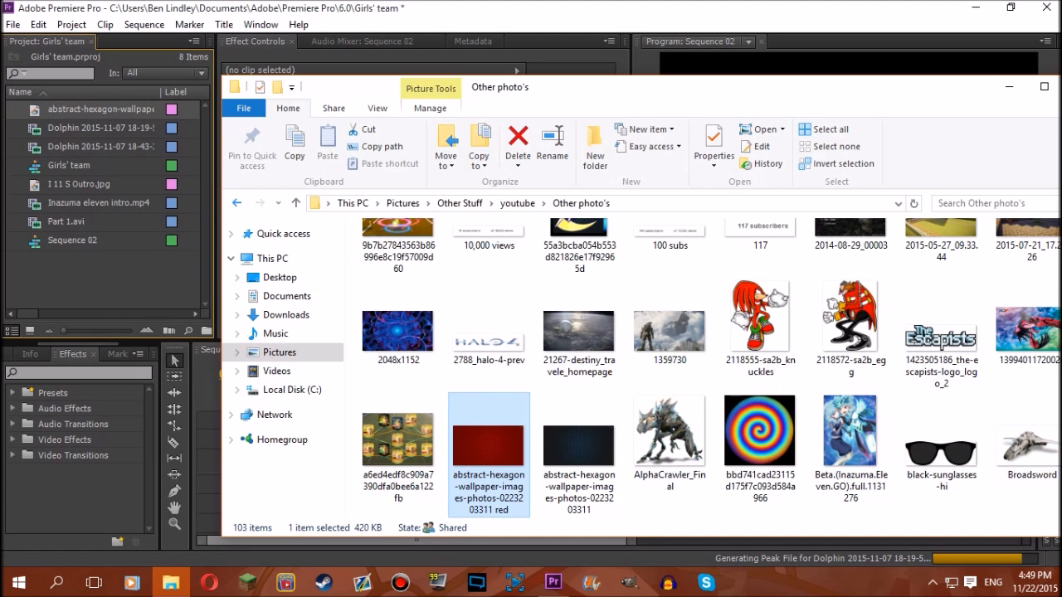
# Import the dun dun dun! audio file from the Music folder into the project.
pyautogui.click(237, 202)
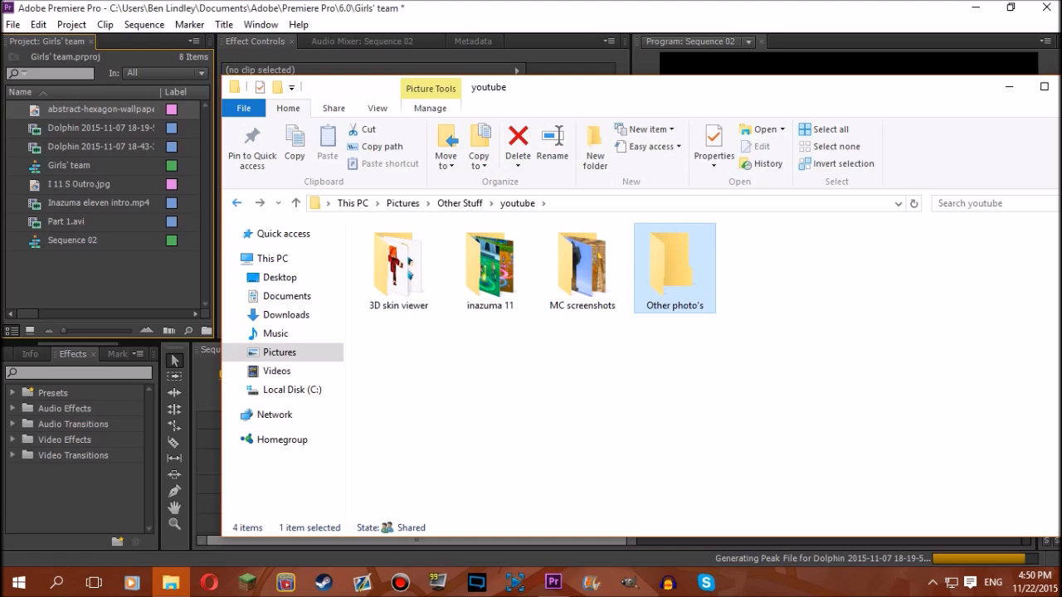
pyautogui.click(275, 333)
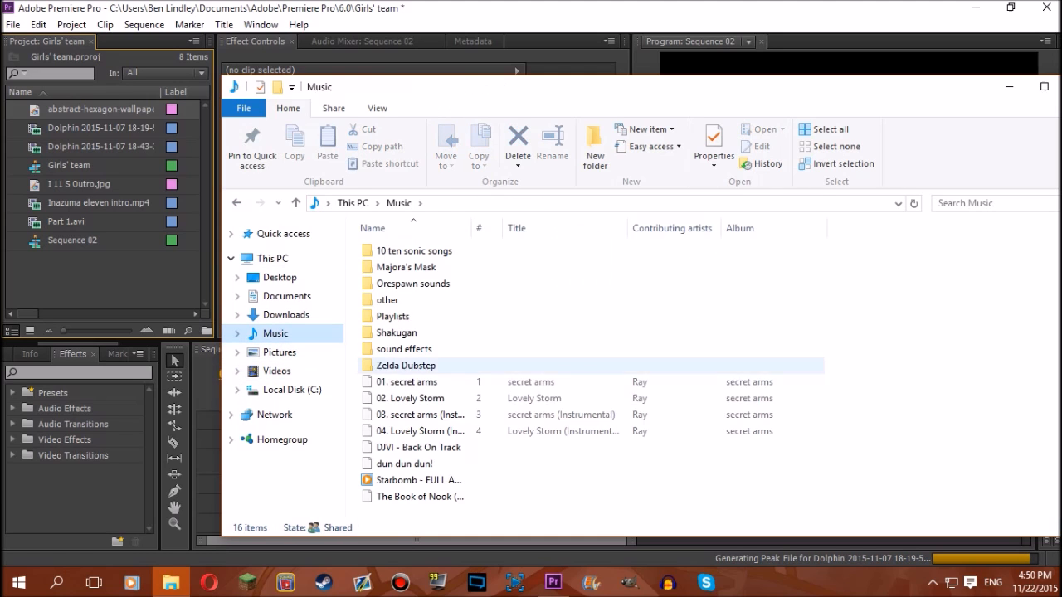
pyautogui.moveTo(404, 463); pyautogui.dragTo(112, 253)
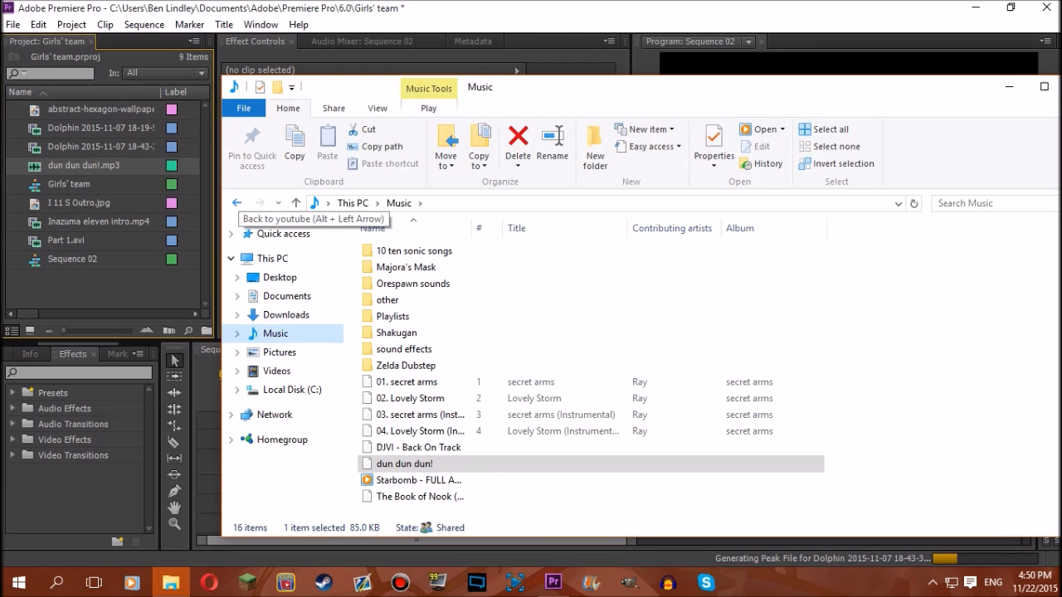
# Import the video "5. Inazuma Eleven Strikers - Genesis X vs Team Ogre" from Videos to Upload, In order of Upload, into the project.
pyautogui.click(237, 202)
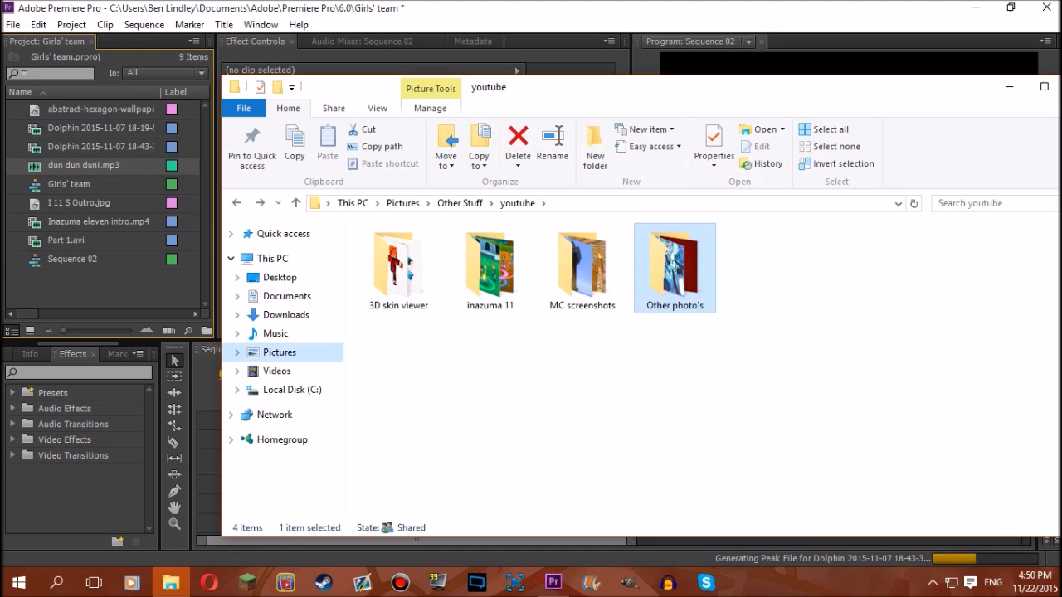
pyautogui.click(277, 372)
pyautogui.click(398, 269)
pyautogui.click(583, 270)
pyautogui.doubleClick(582, 270)
pyautogui.doubleClick(399, 270)
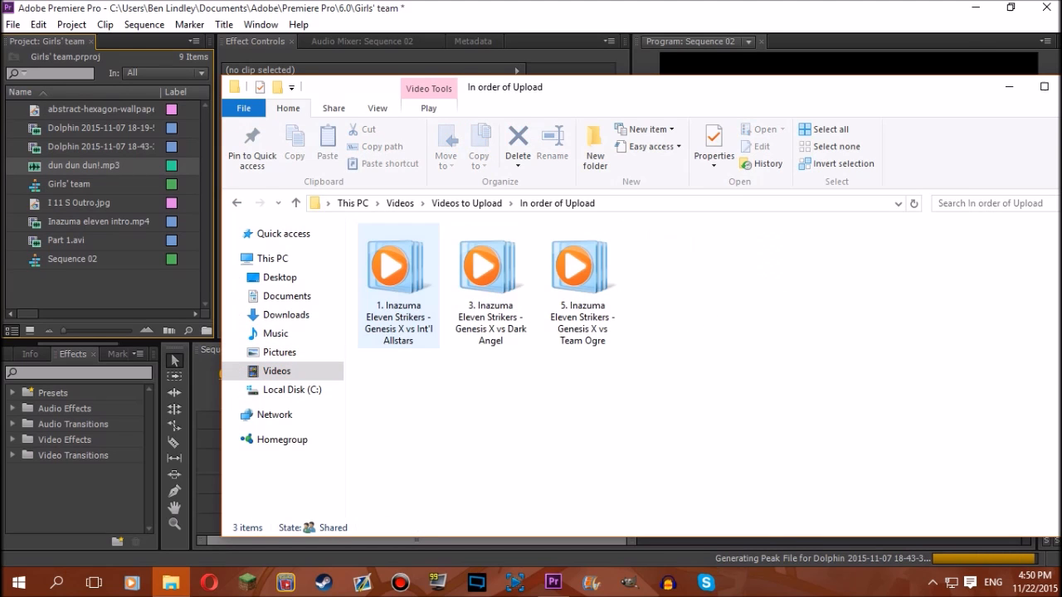
pyautogui.moveTo(583, 274); pyautogui.dragTo(71, 294)
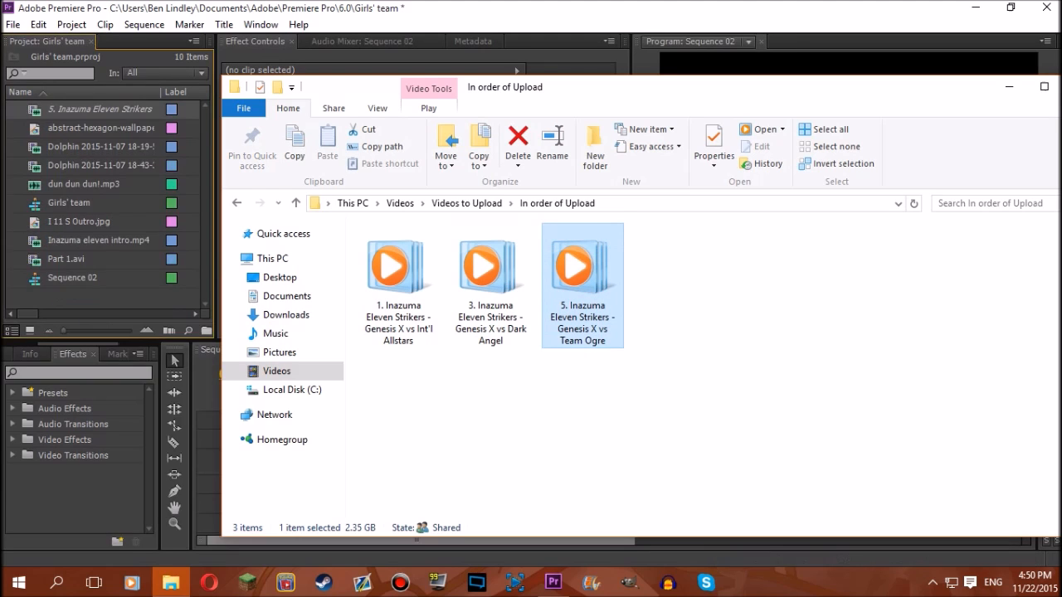
# Dismiss the File Explorer window and widen the Effect Controls area slightly at the program monitor's expense.
pyautogui.moveTo(614, 87); pyautogui.dragTo(400, 119)
pyautogui.click(868, 118)
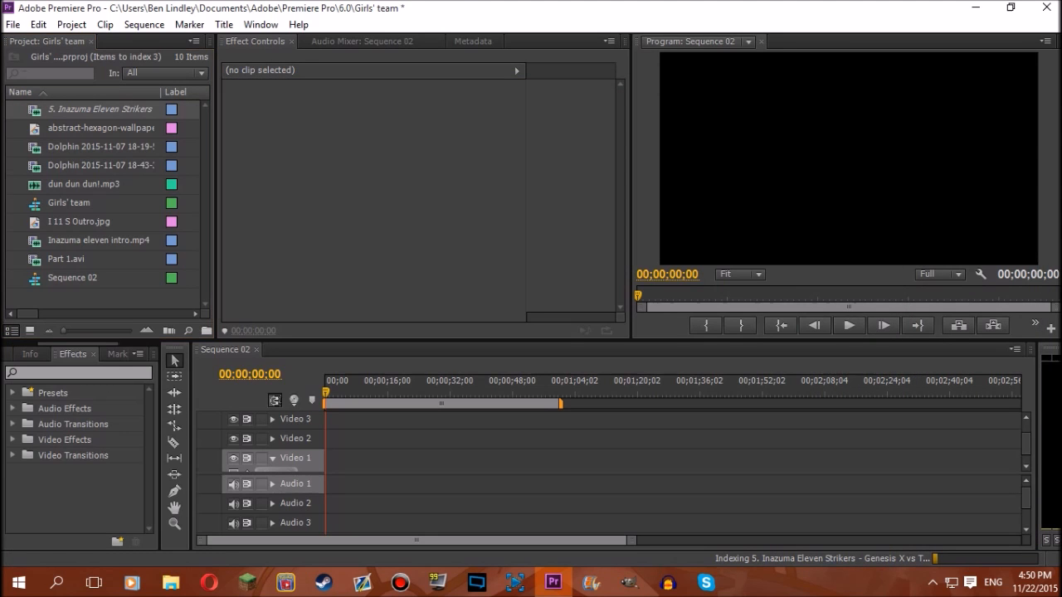
pyautogui.moveTo(630, 186); pyautogui.dragTo(674, 187)
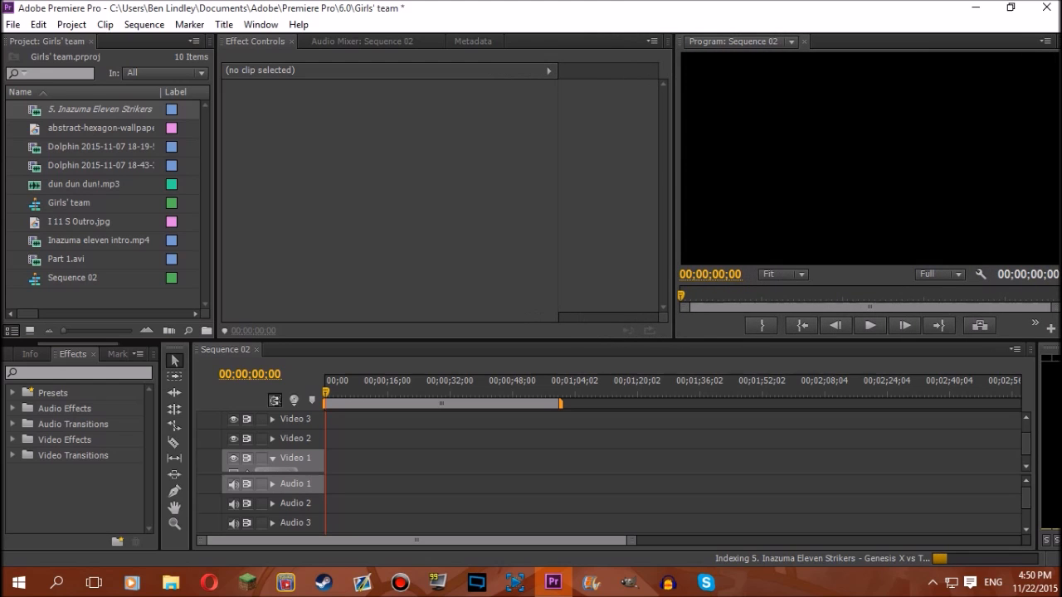
# Widen the keyframe area of Effect Controls and place Inazuma eleven intro.mp4 at the start of Video 1 and Audio 1.
pyautogui.moveTo(559, 187); pyautogui.dragTo(438, 187)
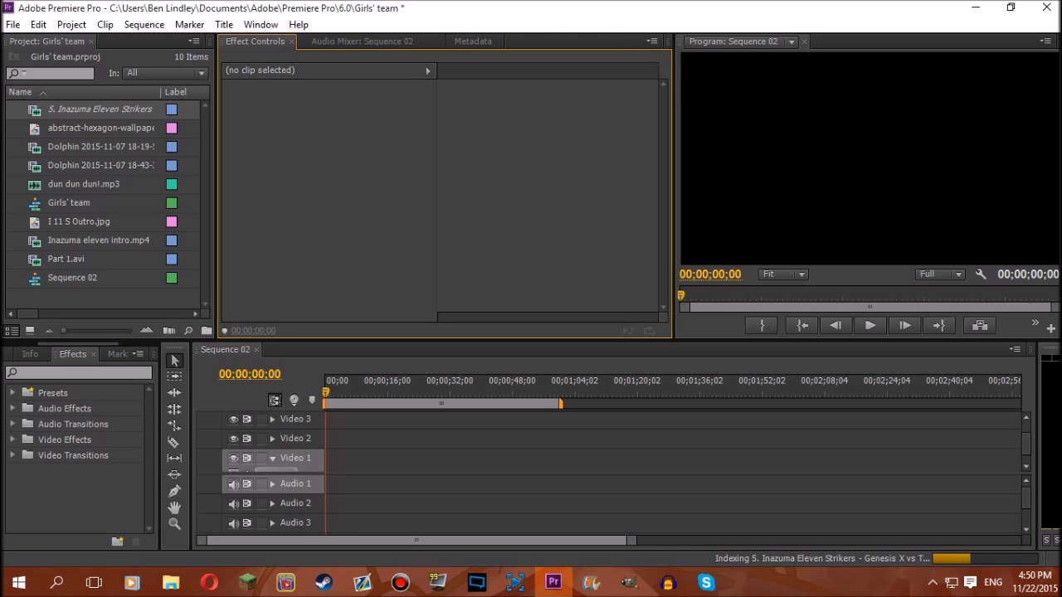
pyautogui.click(68, 240)
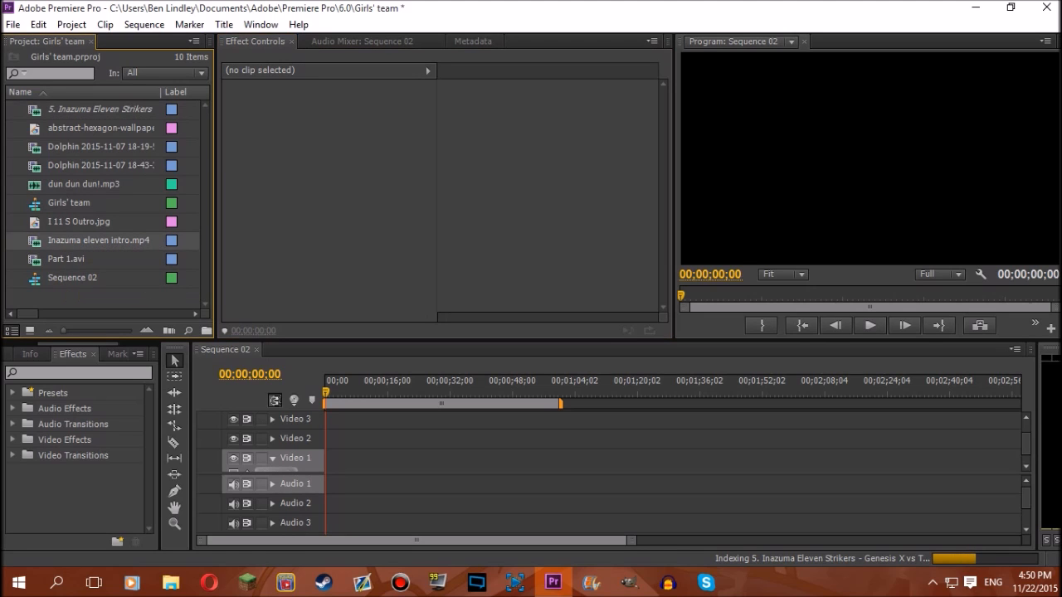
pyautogui.moveTo(98, 240); pyautogui.dragTo(332, 463)
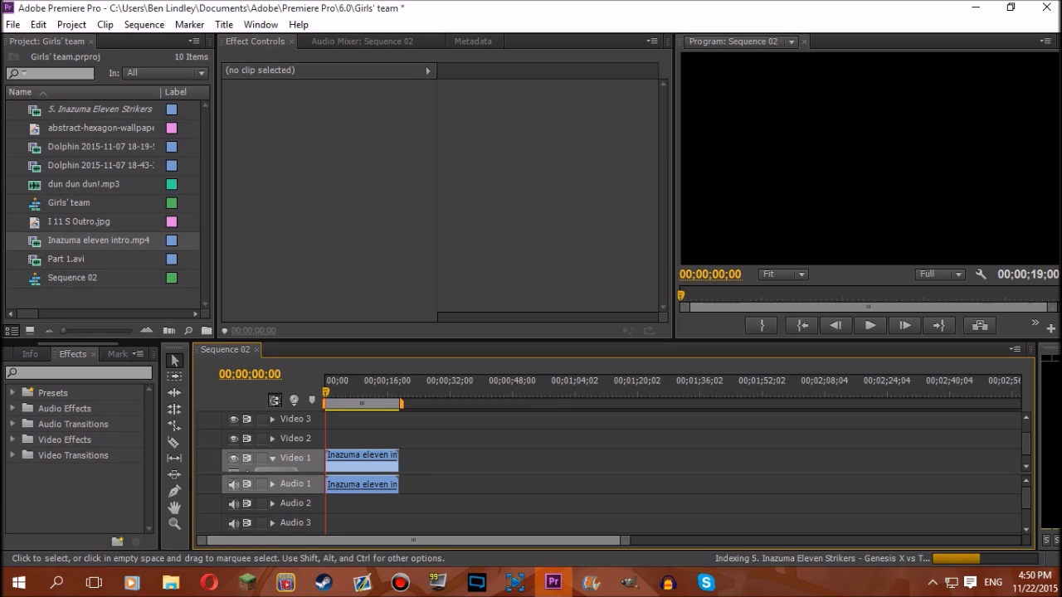
# Play the opening seconds of the intro clip and scrub back and forth through them.
pyautogui.press('space')
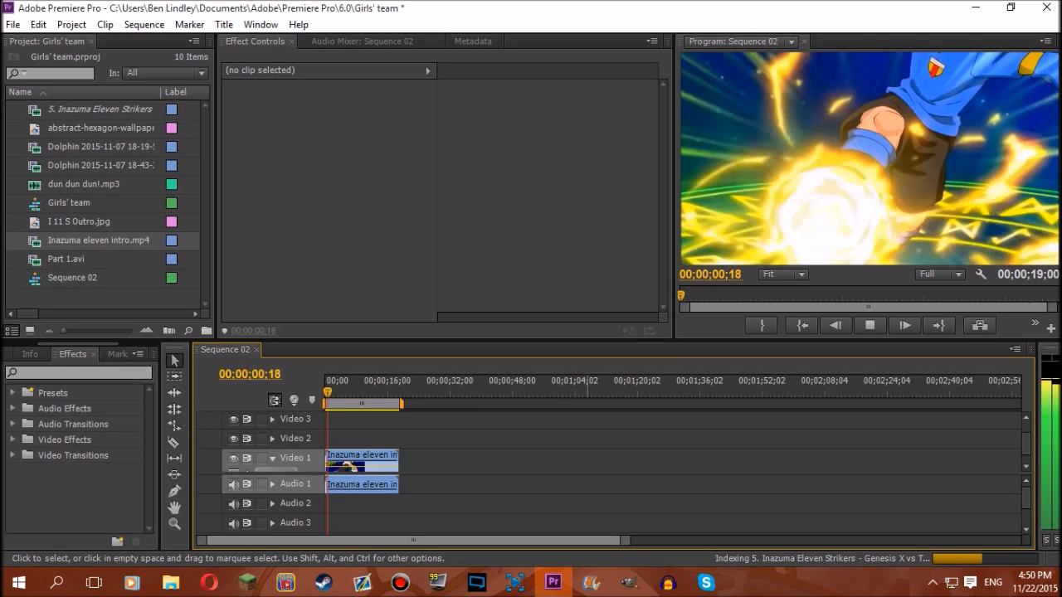
pyautogui.press('space')
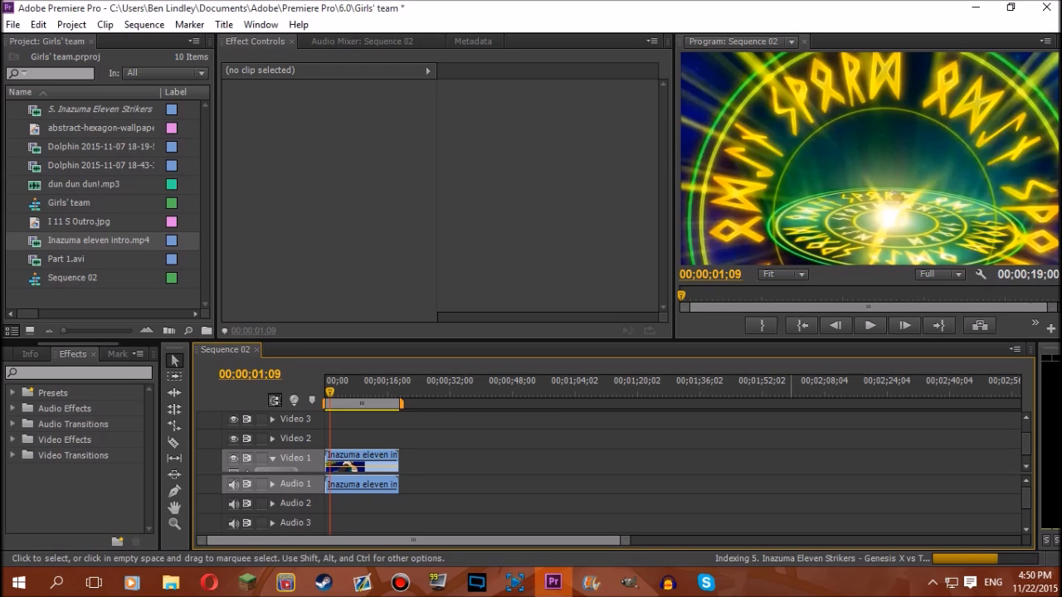
pyautogui.press('Right')
pyautogui.press('space')
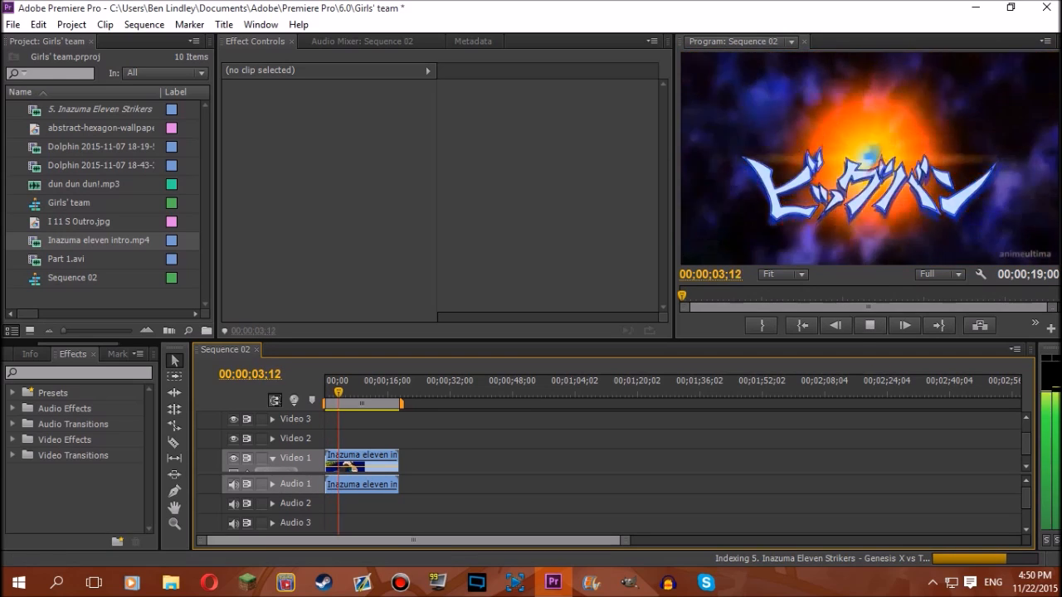
pyautogui.press('space')
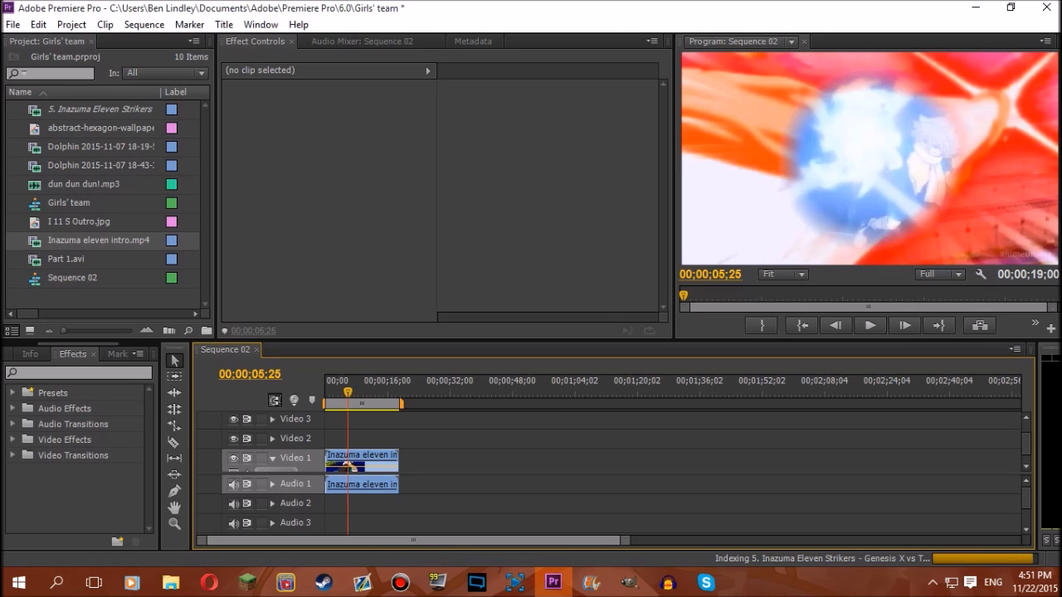
pyautogui.moveTo(348, 393); pyautogui.dragTo(325, 392)
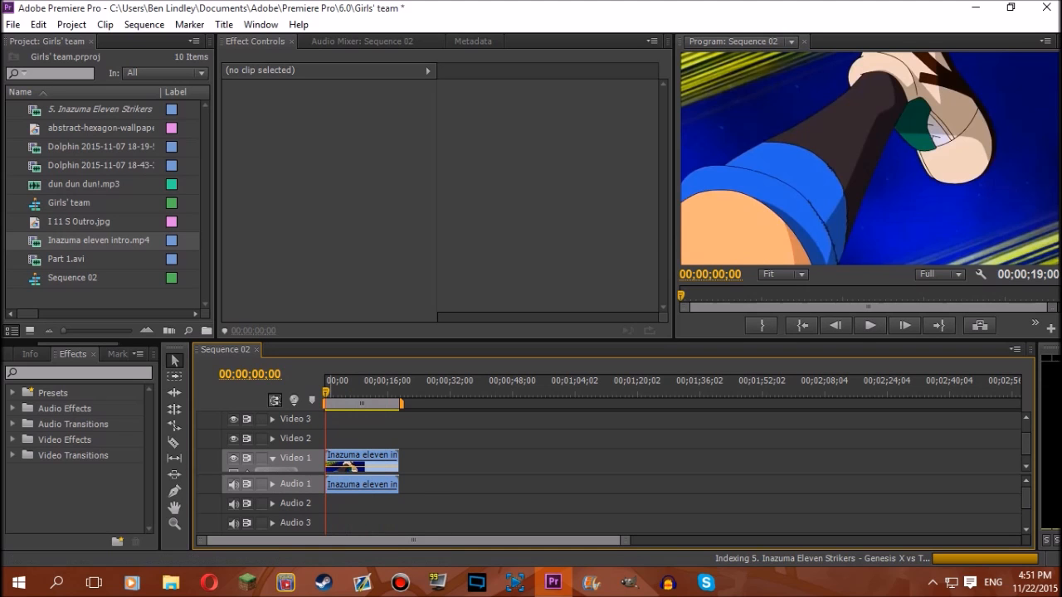
pyautogui.moveTo(325, 391)
pyautogui.mouseDown()
pyautogui.moveTo(408, 391)
pyautogui.moveTo(345, 392)
pyautogui.mouseUp()
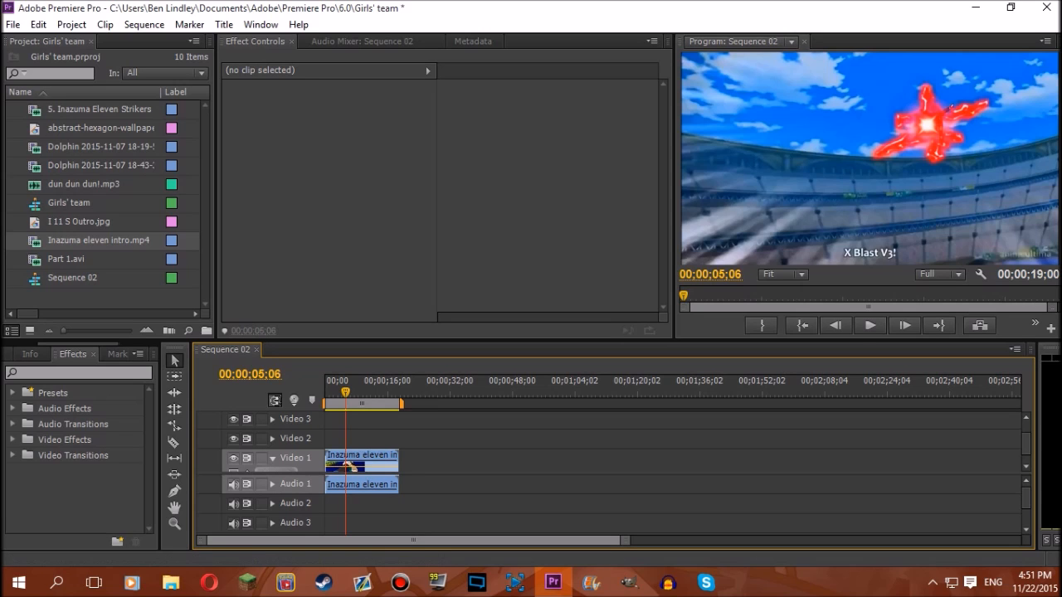
# Place Part 1.avi on Video 2 directly after the intro and lay the hexagon wallpaper beneath it on Video 1, stretched to the same length.
pyautogui.click(66, 260)
pyautogui.moveTo(66, 260); pyautogui.dragTo(400, 438)
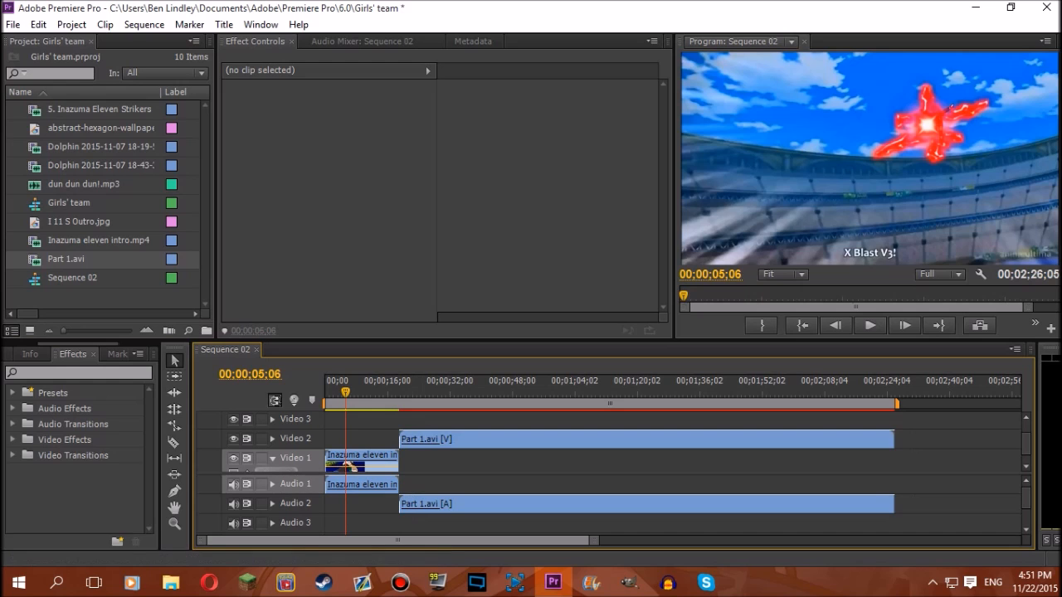
pyautogui.click(99, 129)
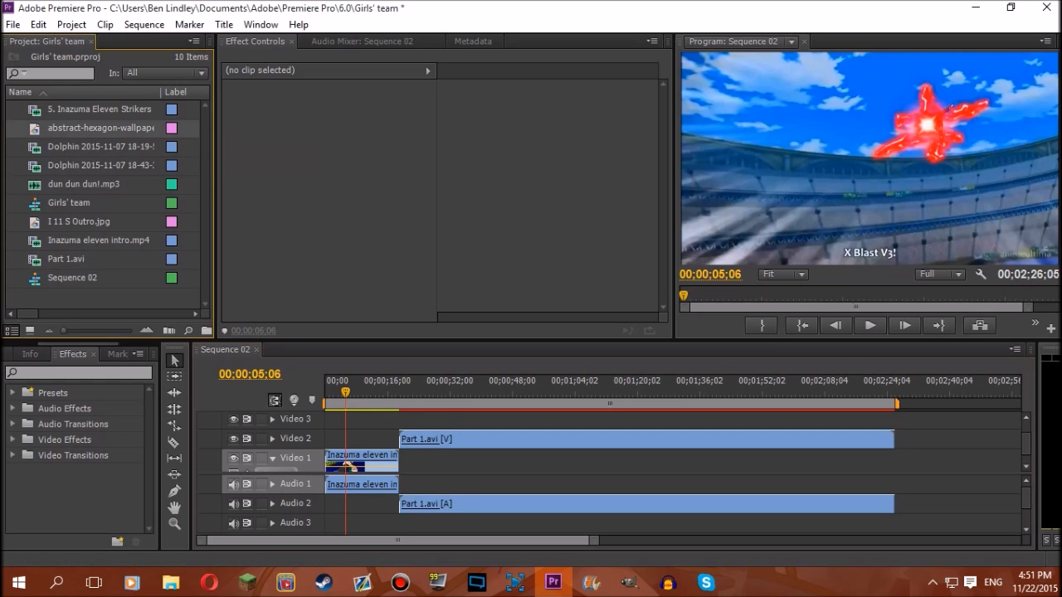
pyautogui.moveTo(100, 128); pyautogui.dragTo(896, 462)
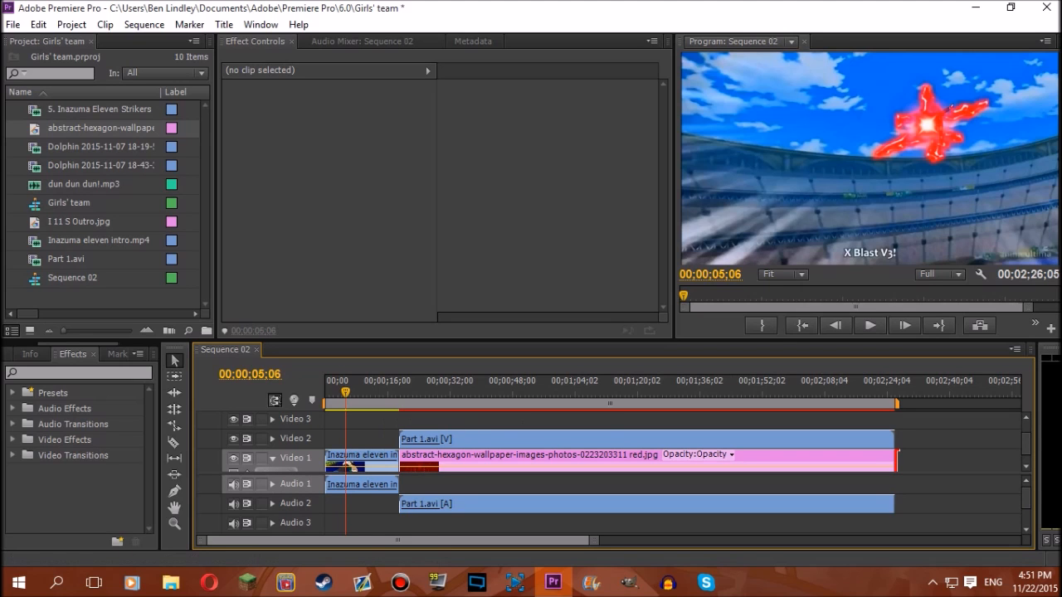
# Preview the transition from the intro to Part 1.avi and inspect the borders around the gameplay in an enlarged program monitor.
pyautogui.moveTo(383, 392); pyautogui.dragTo(399, 392)
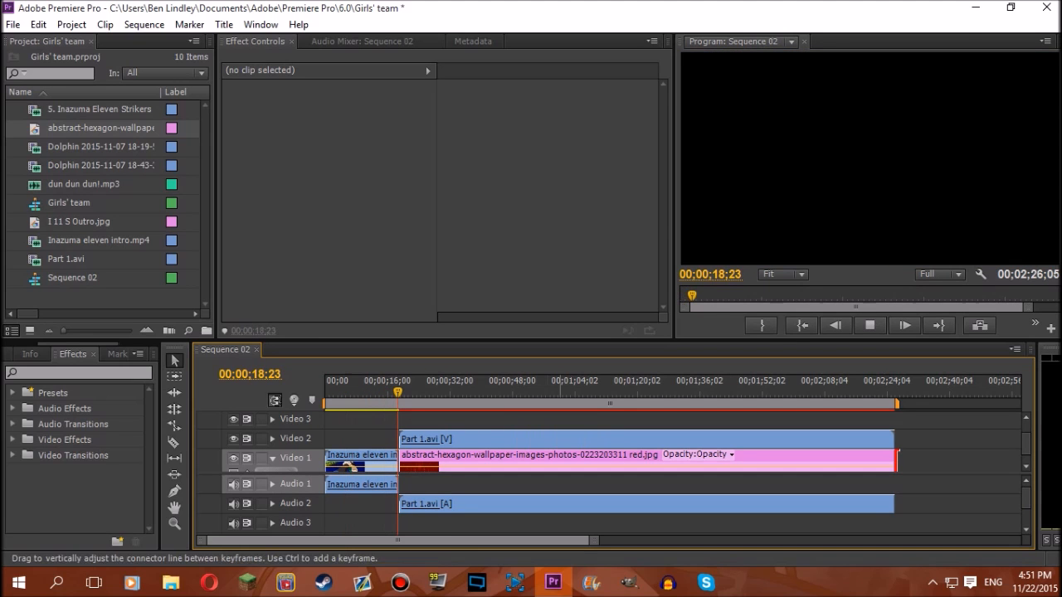
pyautogui.press('space')
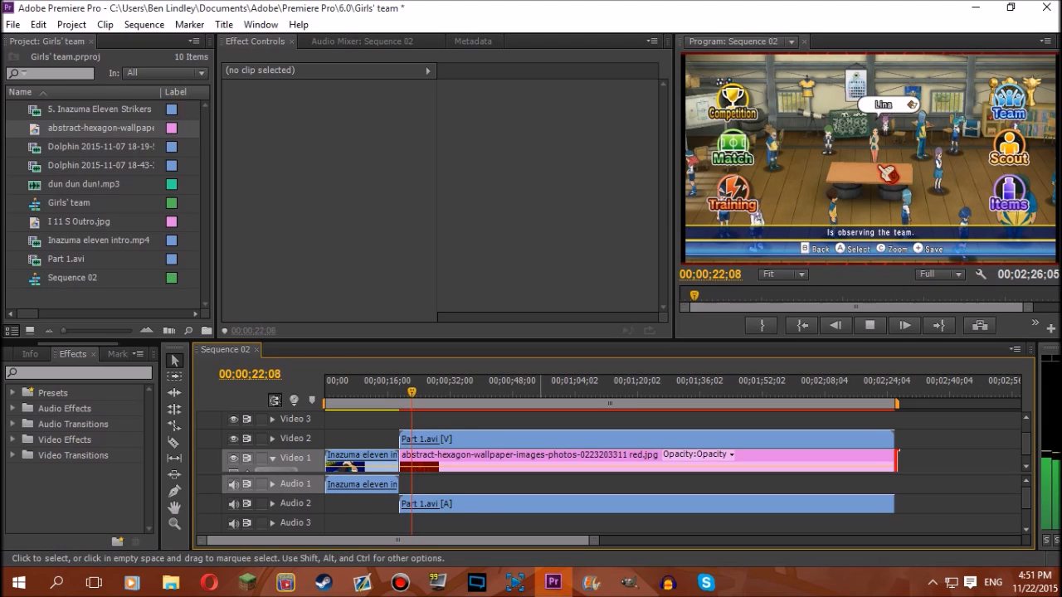
pyautogui.press('space')
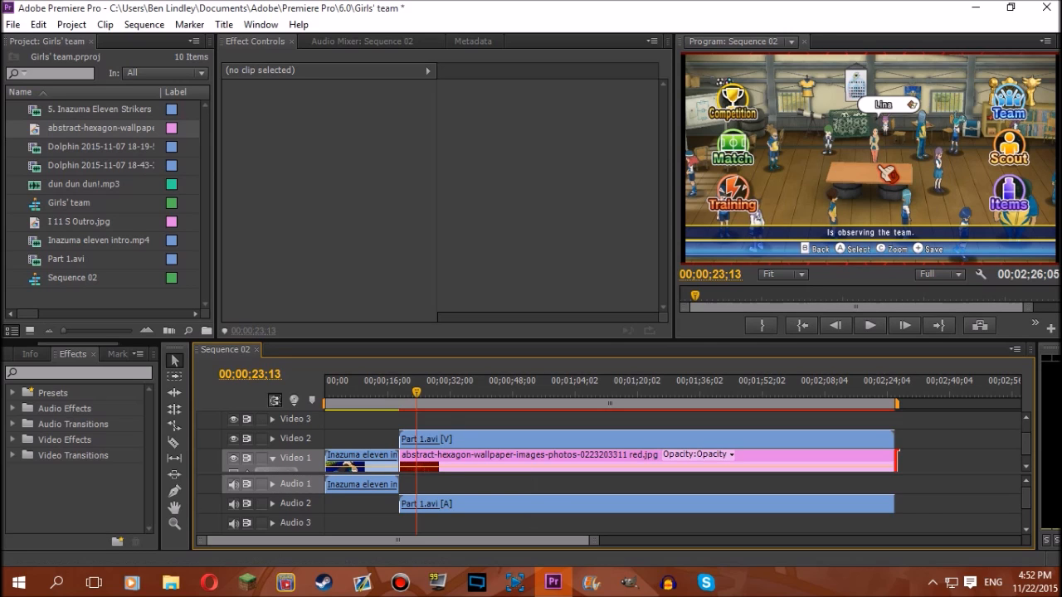
pyautogui.hotkey('shift', '4')
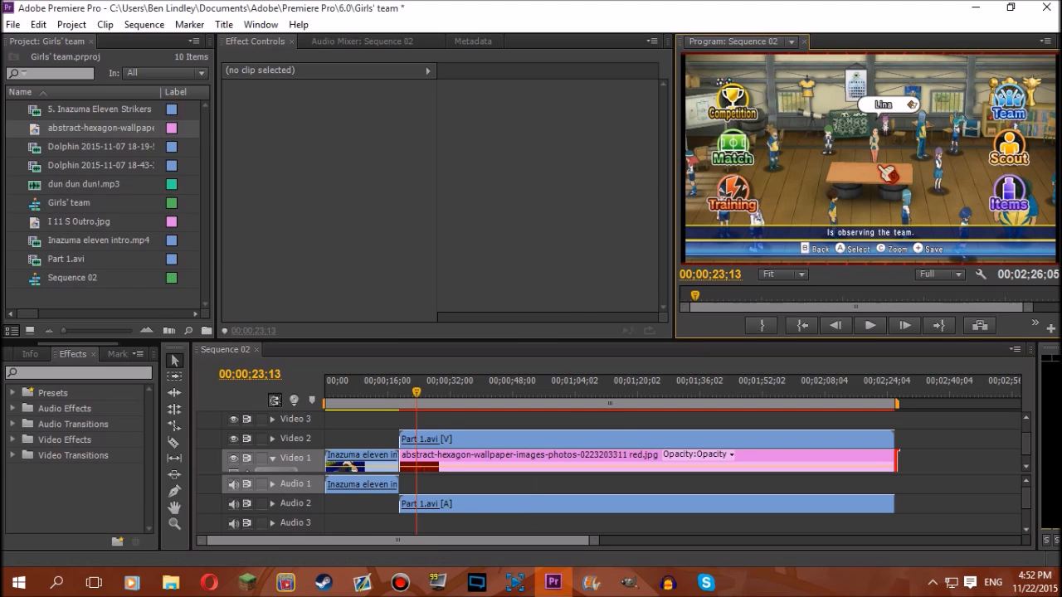
pyautogui.press('`')
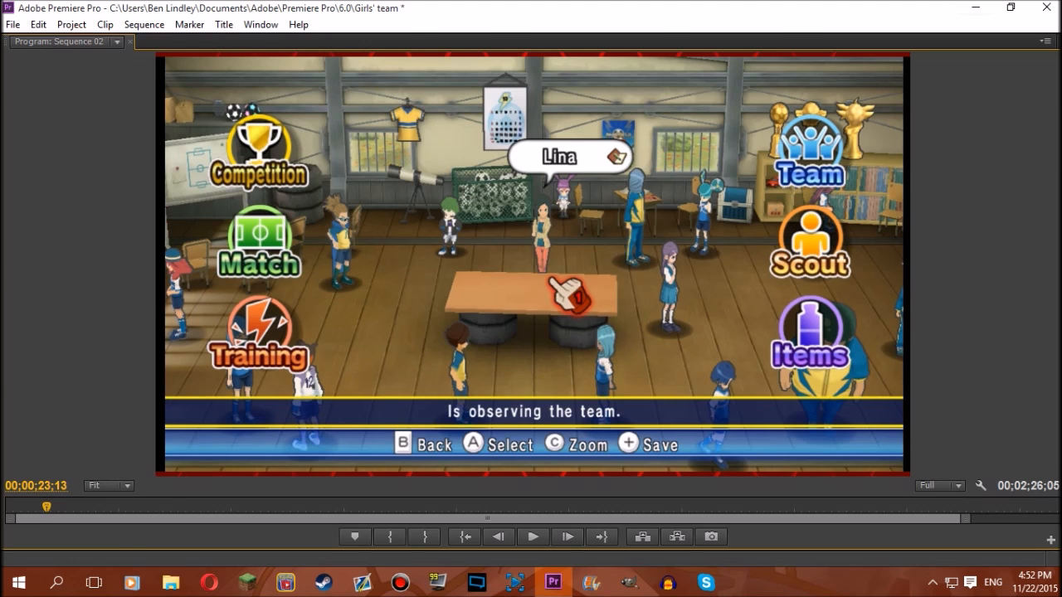
pyautogui.press('`')
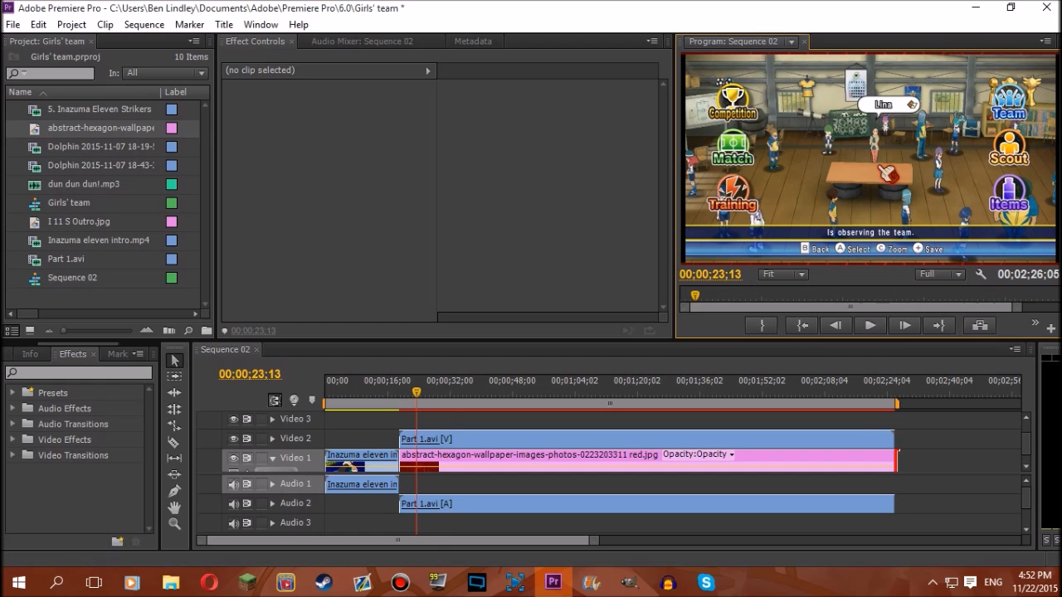
# Find the Crop video effect and apply it to the Part 1.avi clip on Video 2.
pyautogui.click(79, 373)
pyautogui.write('crop')
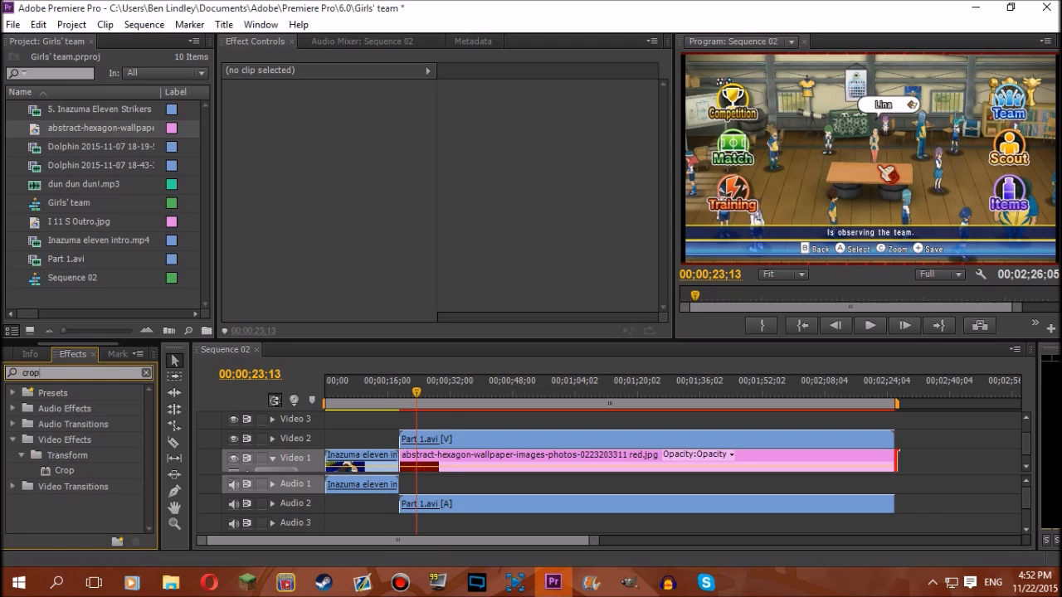
pyautogui.click(64, 471)
pyautogui.moveTo(64, 471); pyautogui.dragTo(494, 440)
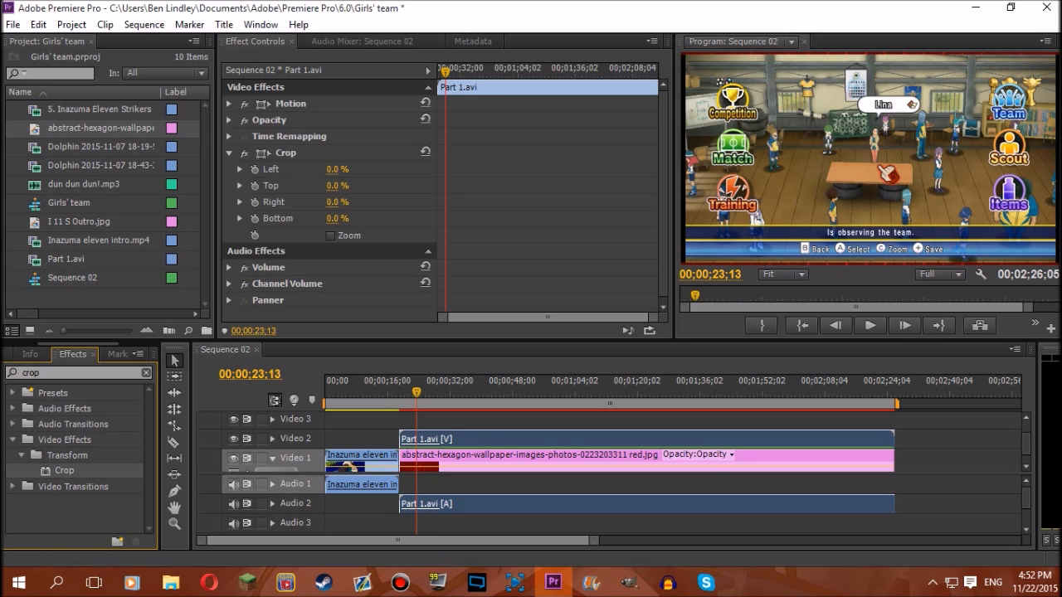
# Crop the left and right sides of Part 1.avi by 4.1 % each.
pyautogui.click(337, 170)
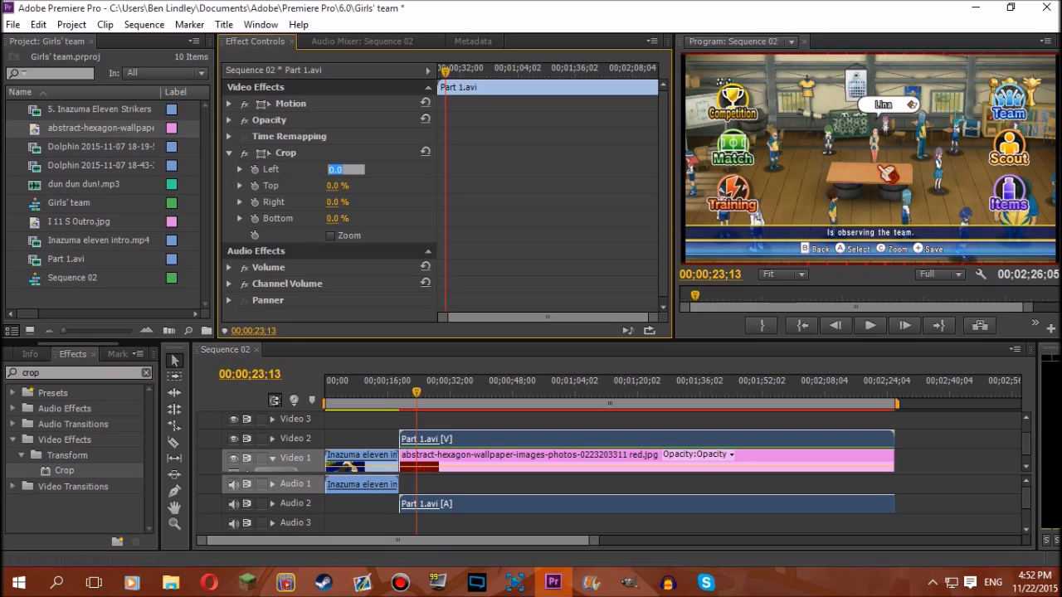
pyautogui.press('BackSpace')
pyautogui.write('4.1')
pyautogui.rightClick(346, 176)
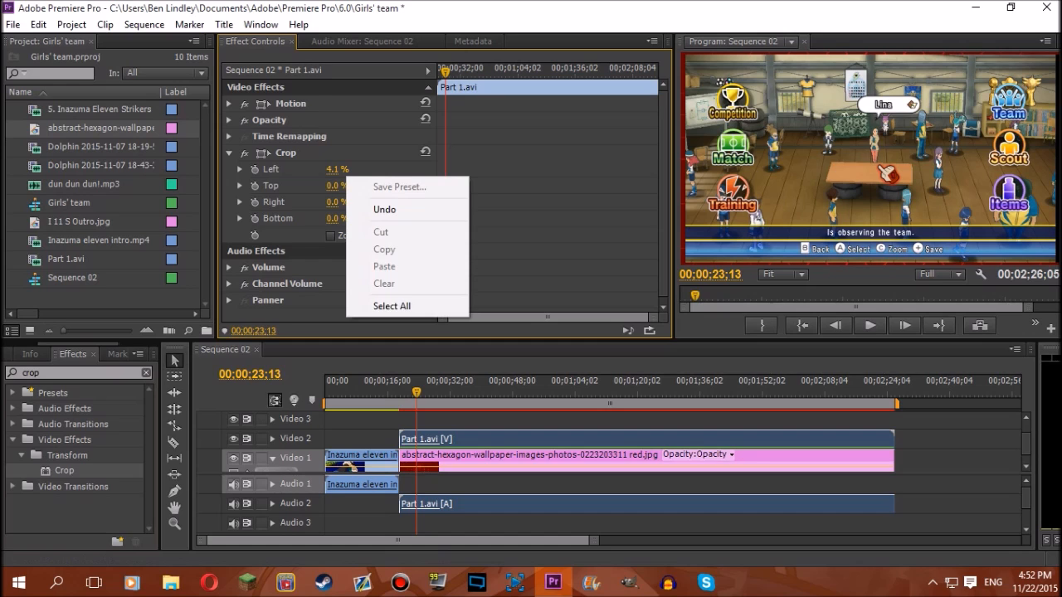
pyautogui.press('Escape')
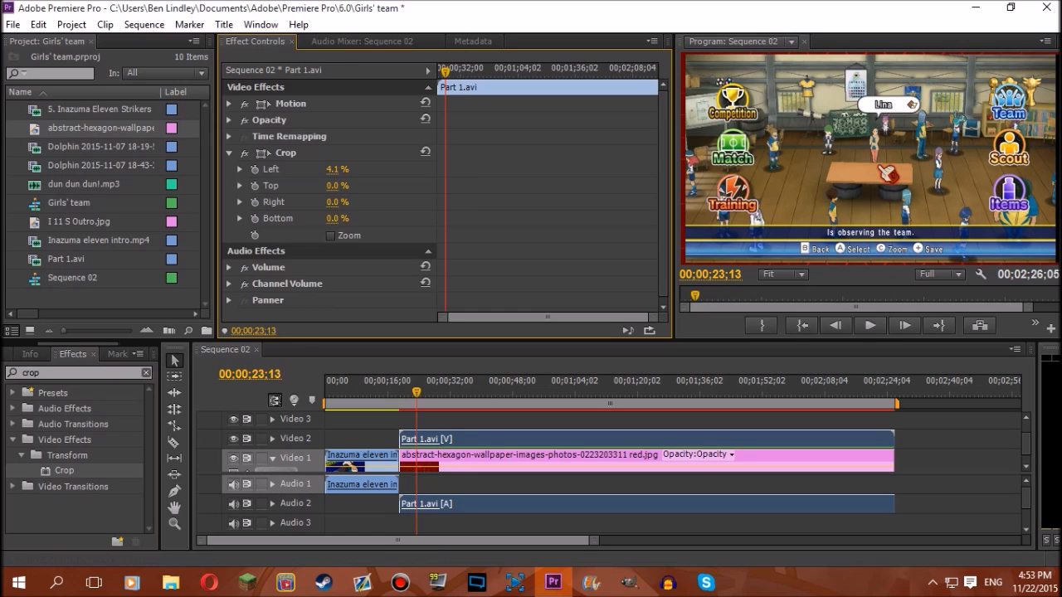
pyautogui.click(336, 203)
pyautogui.write('4.1')
pyautogui.press('Return')
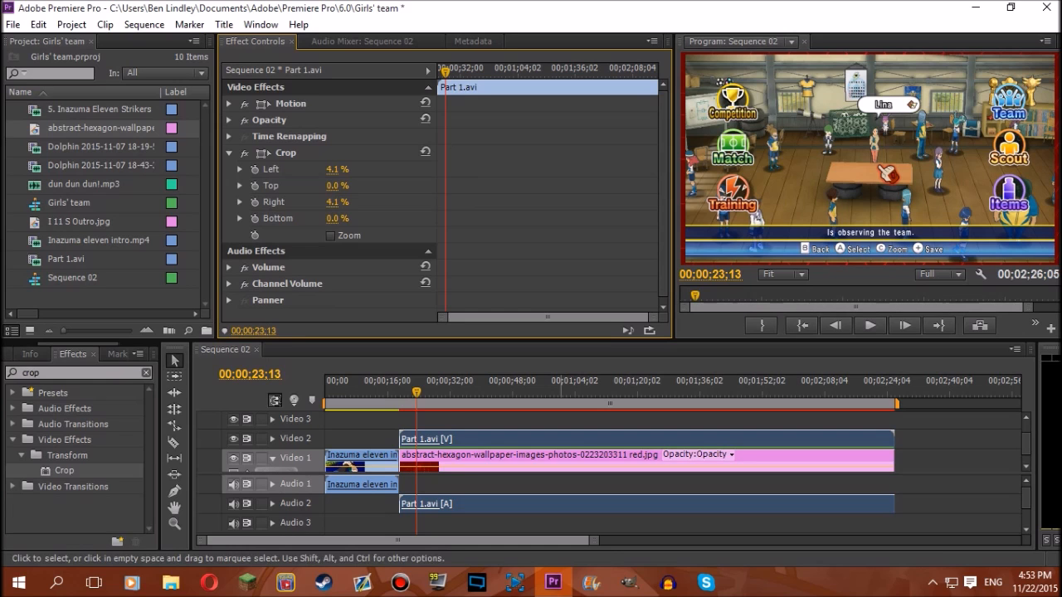
pyautogui.moveTo(929, 425); pyautogui.dragTo(858, 526)
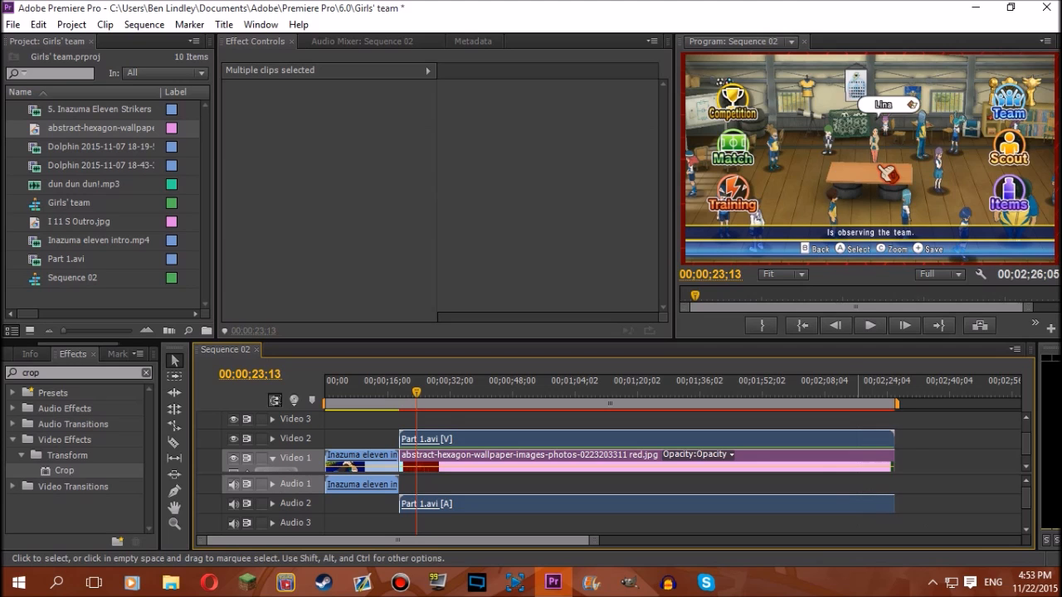
pyautogui.rightClick(858, 466)
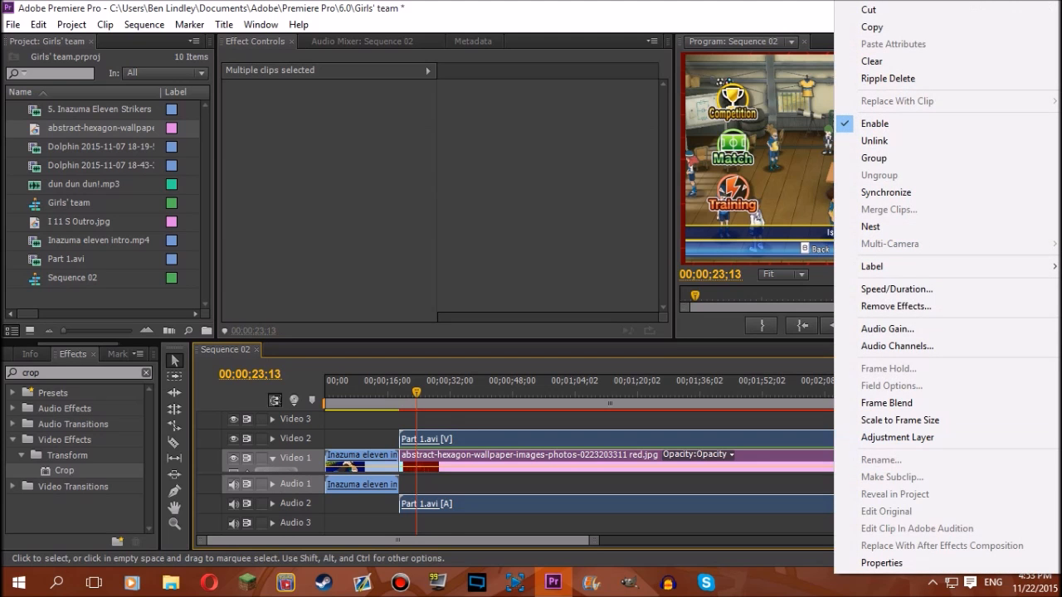
pyautogui.click(631, 487)
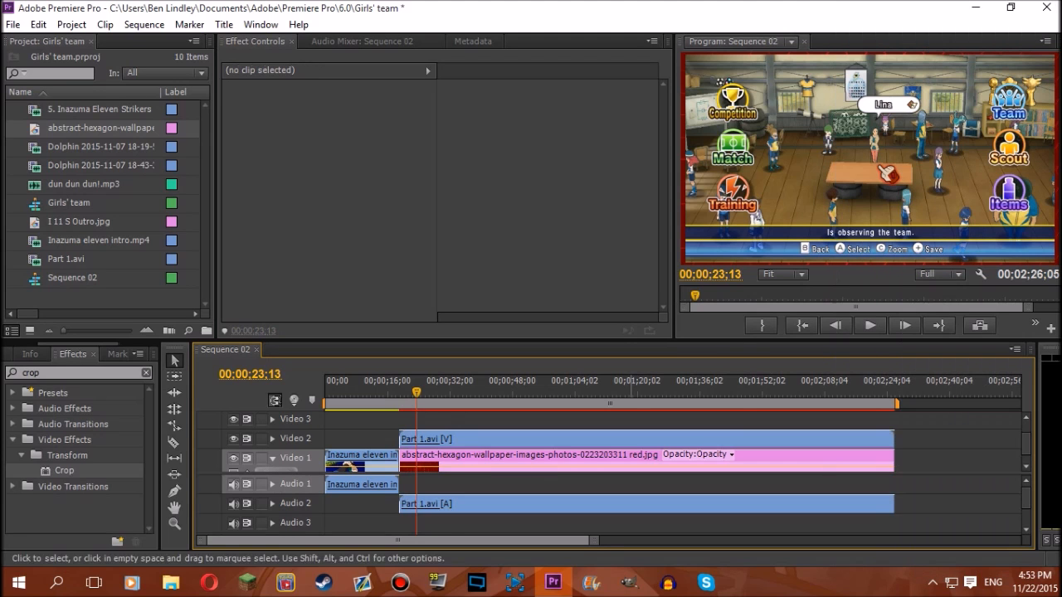
pyautogui.moveTo(937, 426); pyautogui.dragTo(858, 528)
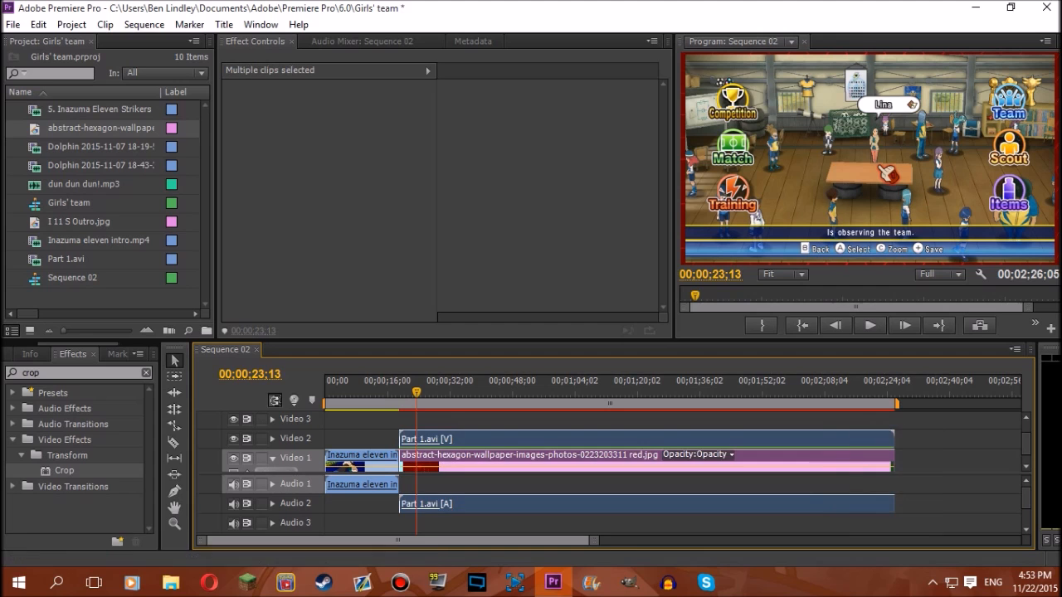
pyautogui.rightClick(770, 455)
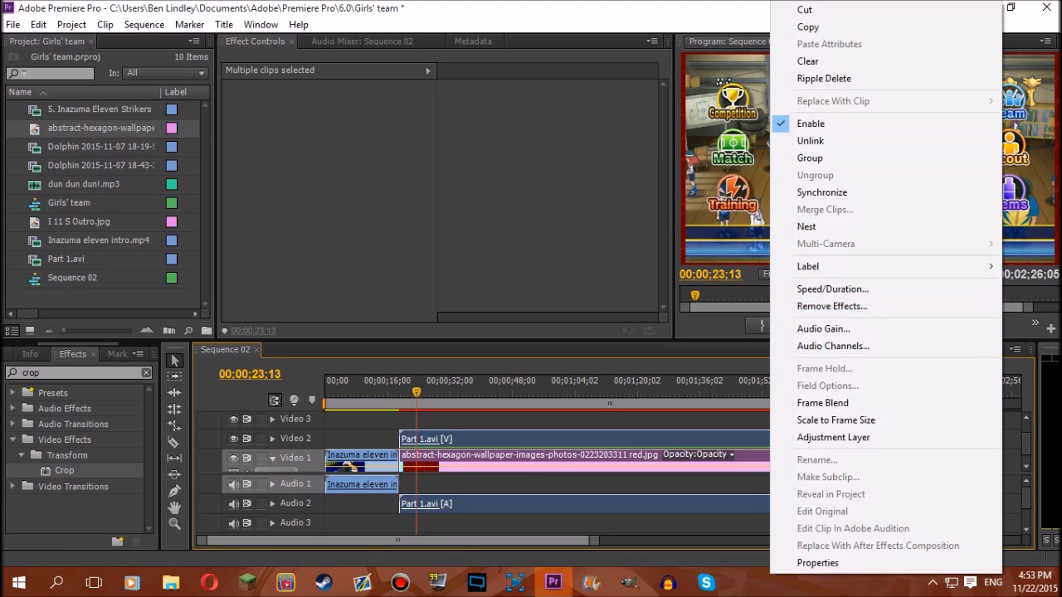
pyautogui.click(1011, 449)
# Nest the Part 1.avi clip together with the wallpaper clip and move the nested clip's audio up to Audio 1.
pyautogui.moveTo(949, 422); pyautogui.dragTo(868, 507)
pyautogui.rightClick(839, 458)
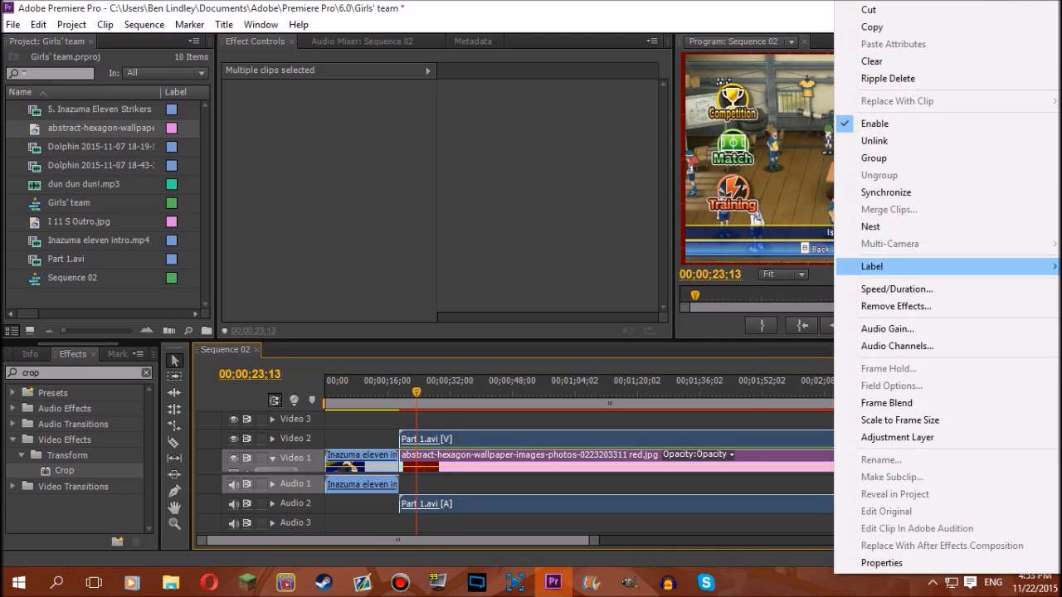
pyautogui.click(870, 226)
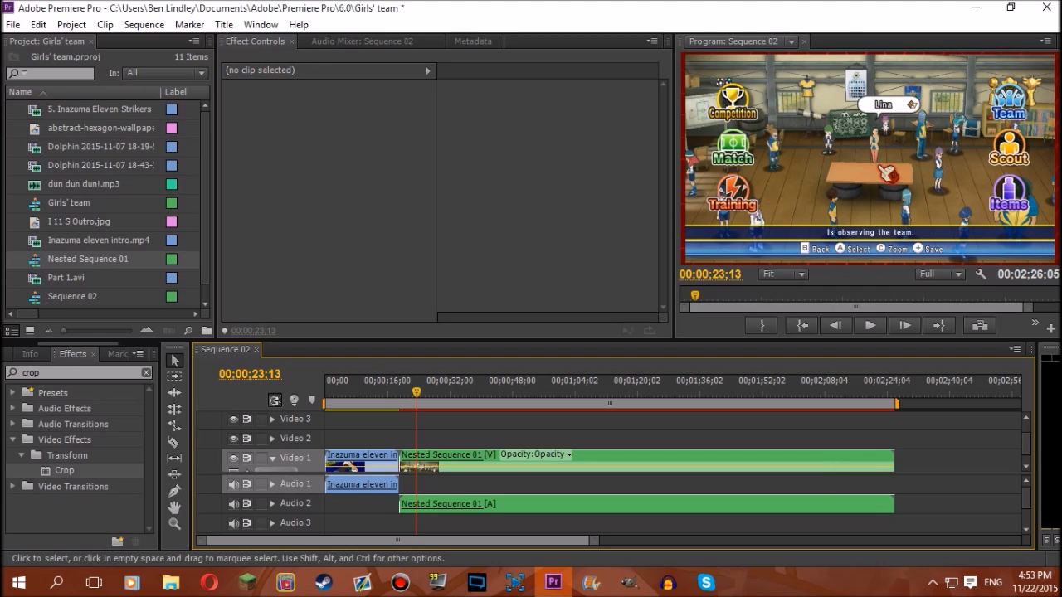
pyautogui.moveTo(542, 505); pyautogui.dragTo(542, 484)
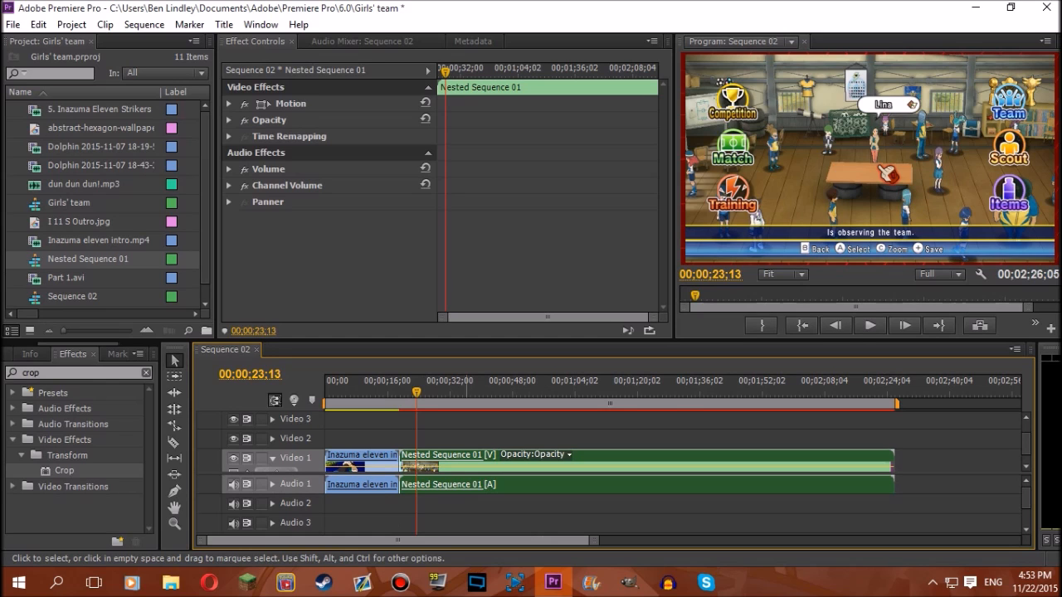
# Step backward and forward frame by frame through the opening seconds of the nested clip to review it.
pyautogui.press('Left')
pyautogui.press('Left')
pyautogui.press('Left')
pyautogui.press('Left')
pyautogui.press('Left')
pyautogui.press('Left')
pyautogui.press('Left')
pyautogui.press('Left')
pyautogui.press('Left')
pyautogui.press('Left')
pyautogui.press('Left')
pyautogui.press('Left')
pyautogui.press('Left')
pyautogui.press('Left')
pyautogui.press('Left')
pyautogui.press('Left')
pyautogui.press('Left')
pyautogui.press('Left')
pyautogui.press('Left')
pyautogui.press('Left')
pyautogui.press('Left')
pyautogui.press('Left')
pyautogui.press('Left')
pyautogui.press('Left')
pyautogui.press('Left')
pyautogui.press('Left')
pyautogui.press('Left')
pyautogui.press('Left')
pyautogui.press('Left')
pyautogui.press('Left')
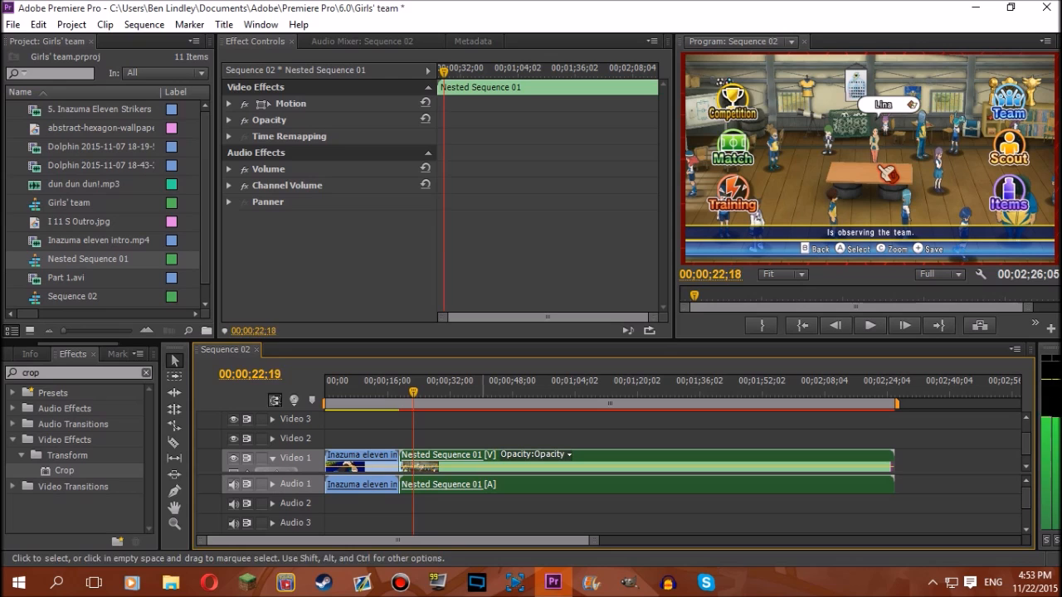
pyautogui.press('Right')
pyautogui.press('Right')
pyautogui.press('Right')
pyautogui.press('Right')
pyautogui.press('Right')
pyautogui.press('Right')
pyautogui.press('Right')
pyautogui.press('Right')
pyautogui.press('Right')
pyautogui.press('Right')
pyautogui.press('Right')
pyautogui.press('Right')
pyautogui.press('Right')
pyautogui.press('Right')
pyautogui.press('Right')
pyautogui.press('Right')
pyautogui.press('Right')
pyautogui.press('Right')
pyautogui.press('Right')
pyautogui.press('Right')
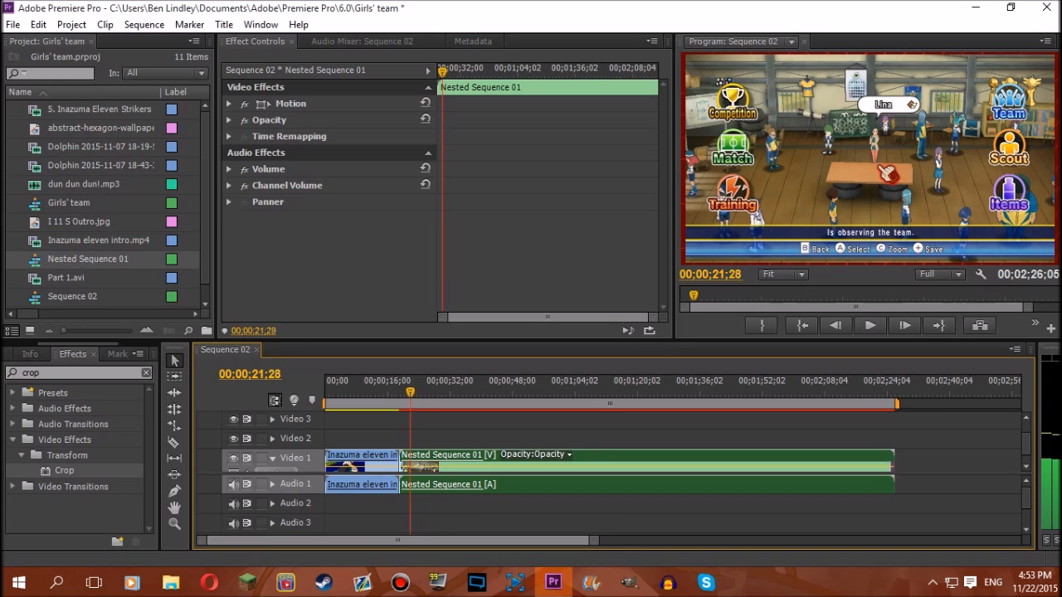
pyautogui.press('Right')
pyautogui.press('Right')
pyautogui.press('Right')
pyautogui.press('Right')
pyautogui.press('Right')
pyautogui.press('Right')
pyautogui.press('Right')
pyautogui.press('Right')
pyautogui.press('Right')
pyautogui.press('Right')
pyautogui.press('Right')
pyautogui.press('Right')
pyautogui.press('Right')
pyautogui.press('Right')
pyautogui.press('Right')
pyautogui.press('Right')
pyautogui.press('Right')
pyautogui.press('Right')
pyautogui.press('Right')
pyautogui.press('Right')
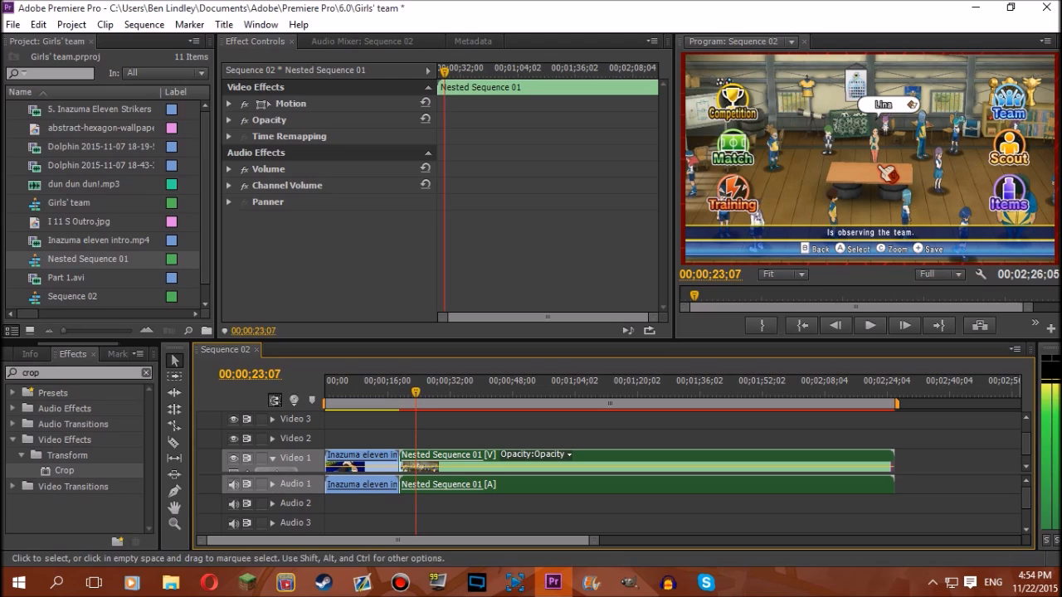
# Step frame by frame to 00;00;22;18 and split the nested clip's video and audio there.
pyautogui.press('Right')
pyautogui.press('Left')
pyautogui.press('Left')
pyautogui.press('Left')
pyautogui.press('Left')
pyautogui.press('Left')
pyautogui.press('Left')
pyautogui.press('Left')
pyautogui.press('Left')
pyautogui.press('Left')
pyautogui.press('Left')
pyautogui.press('Left')
pyautogui.press('Left')
pyautogui.press('Left')
pyautogui.press('Left')
pyautogui.press('Left')
pyautogui.press('Left')
pyautogui.press('Left')
pyautogui.press('Right')
pyautogui.press('Right')
pyautogui.press('Right')
pyautogui.press('Right')
pyautogui.press('Right')
pyautogui.press('Right')
pyautogui.press('Right')
pyautogui.press('Right')
pyautogui.press('Right')
pyautogui.press('Right')
pyautogui.press('Right')
pyautogui.press('Right')
pyautogui.press('Right')
pyautogui.press('Left')
pyautogui.press('Left')
pyautogui.press('Left')
pyautogui.press('Left')
pyautogui.press('Left')
pyautogui.press('Left')
pyautogui.press('Left')
pyautogui.press('Left')
pyautogui.press('Left')
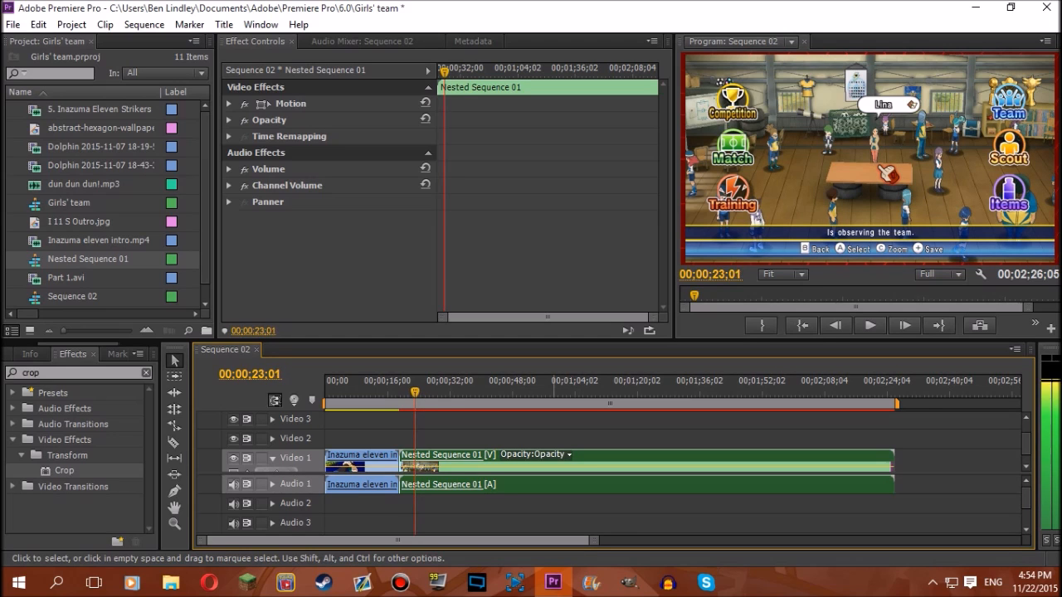
pyautogui.press('Left')
pyautogui.press('Left')
pyautogui.press('Left')
pyautogui.press('Left')
pyautogui.press('Left')
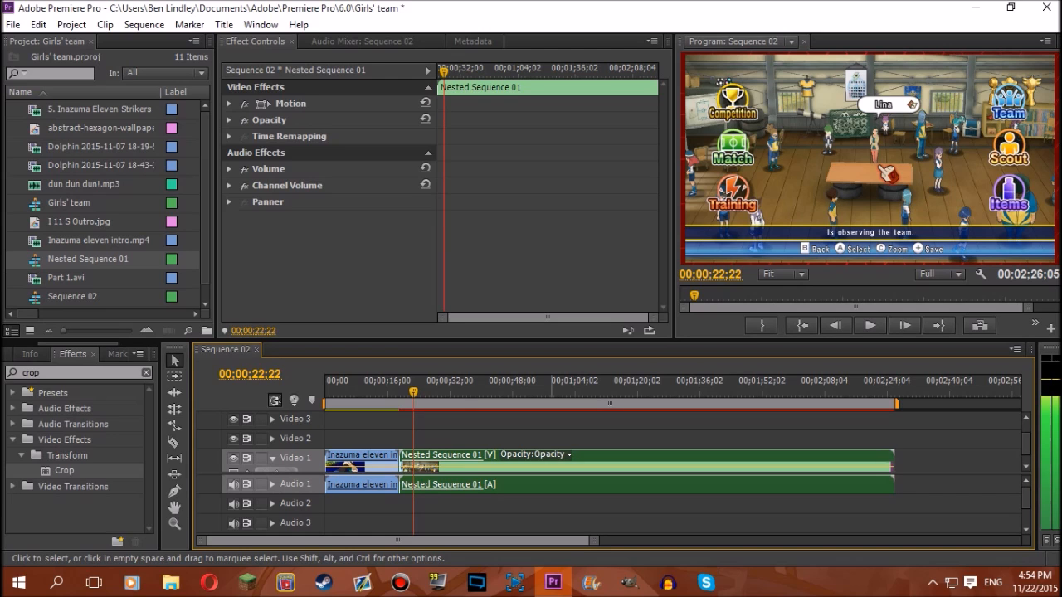
pyautogui.press('Right')
pyautogui.press('Left')
pyautogui.press('Left')
pyautogui.press('Left')
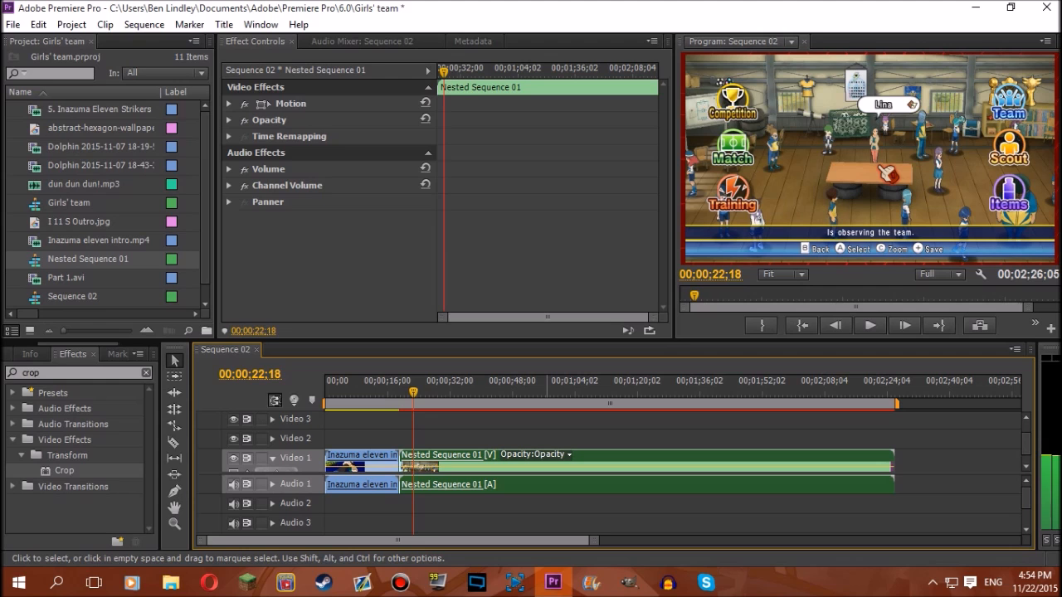
pyautogui.moveTo(594, 541); pyautogui.dragTo(393, 541)
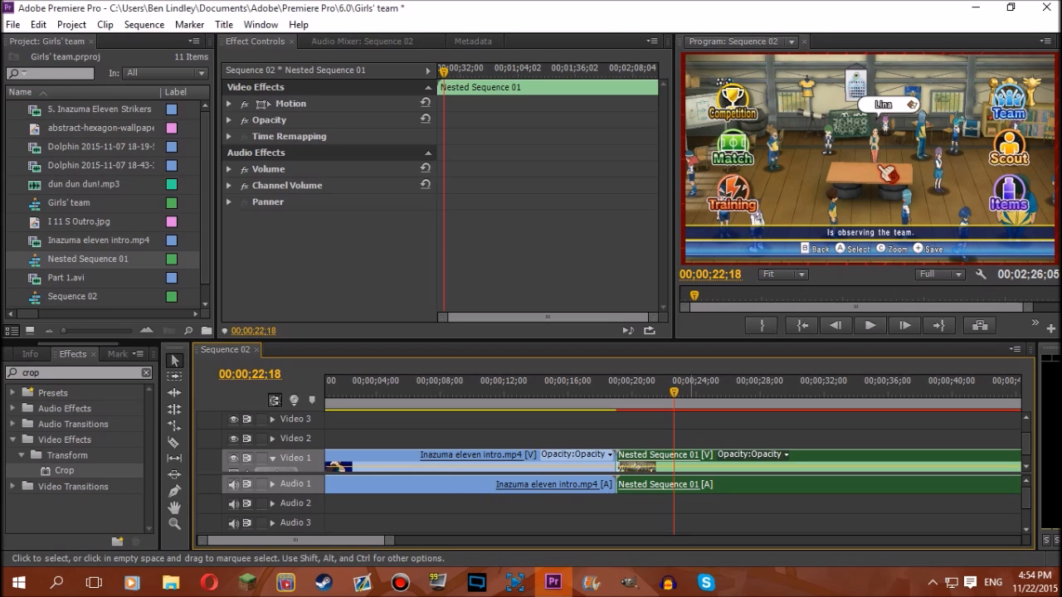
pyautogui.hotkey('ctrl', 'k')
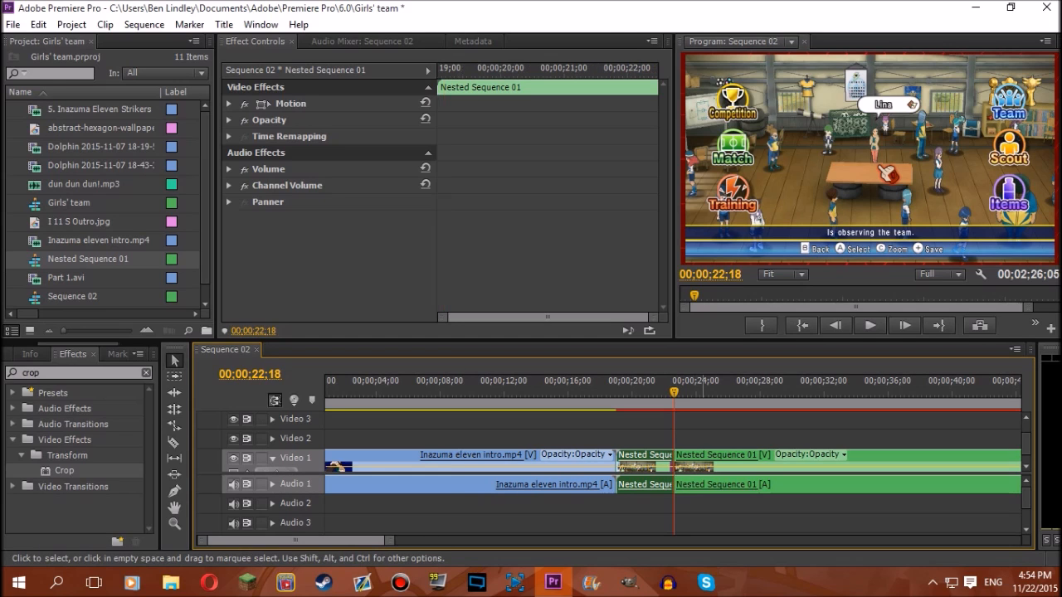
# Delete the short opening piece of the nested clip and move the remaining part up against the end of the intro.
pyautogui.moveTo(637, 425)
pyautogui.mouseDown()
pyautogui.moveTo(639, 512)
pyautogui.moveTo(659, 520)
pyautogui.mouseUp()
pyautogui.press('Delete')
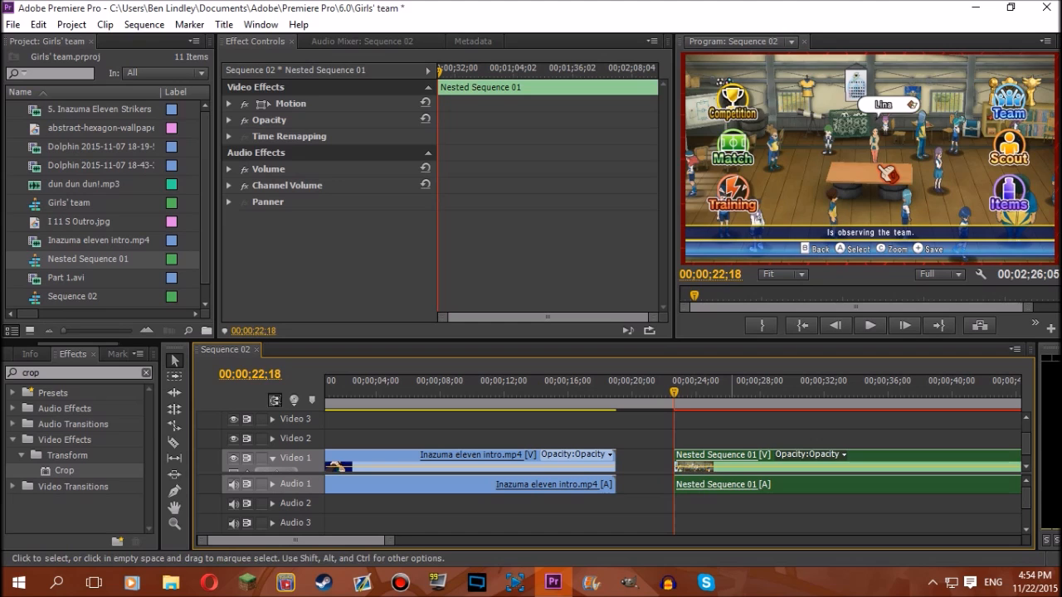
pyautogui.moveTo(792, 486); pyautogui.dragTo(734, 492)
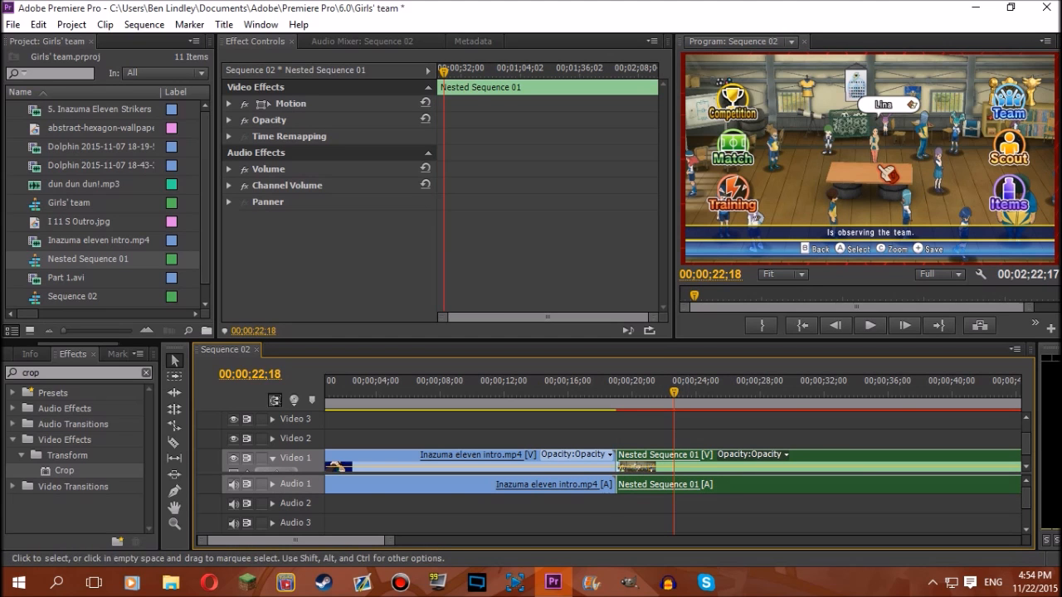
# Check the end of the nested clip, then play the cut from the intro into it, starting at 00;00;17;18.
pyautogui.moveTo(296, 542); pyautogui.dragTo(405, 541)
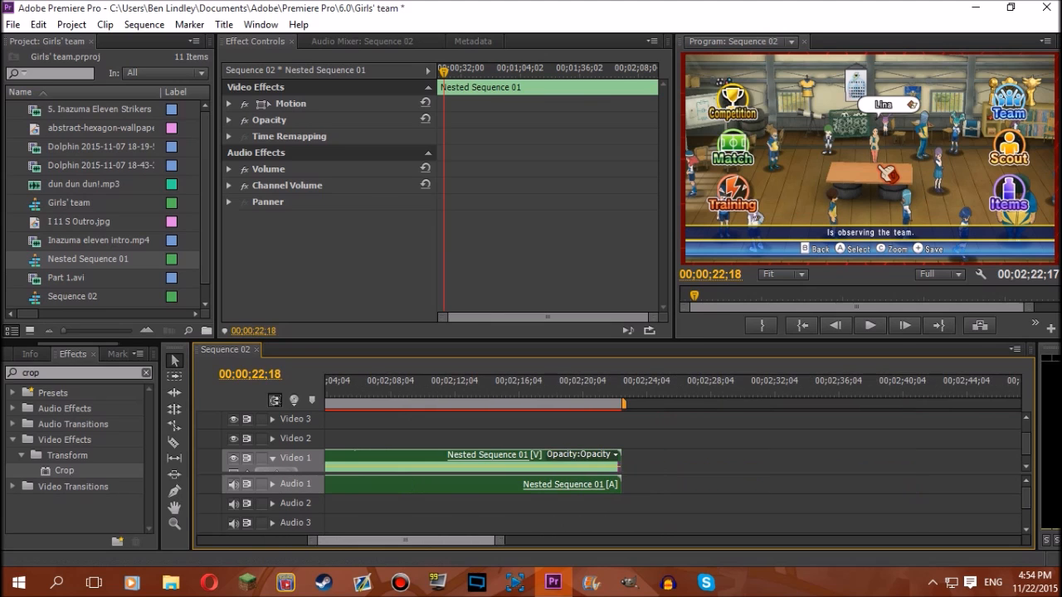
pyautogui.moveTo(499, 391); pyautogui.dragTo(574, 391)
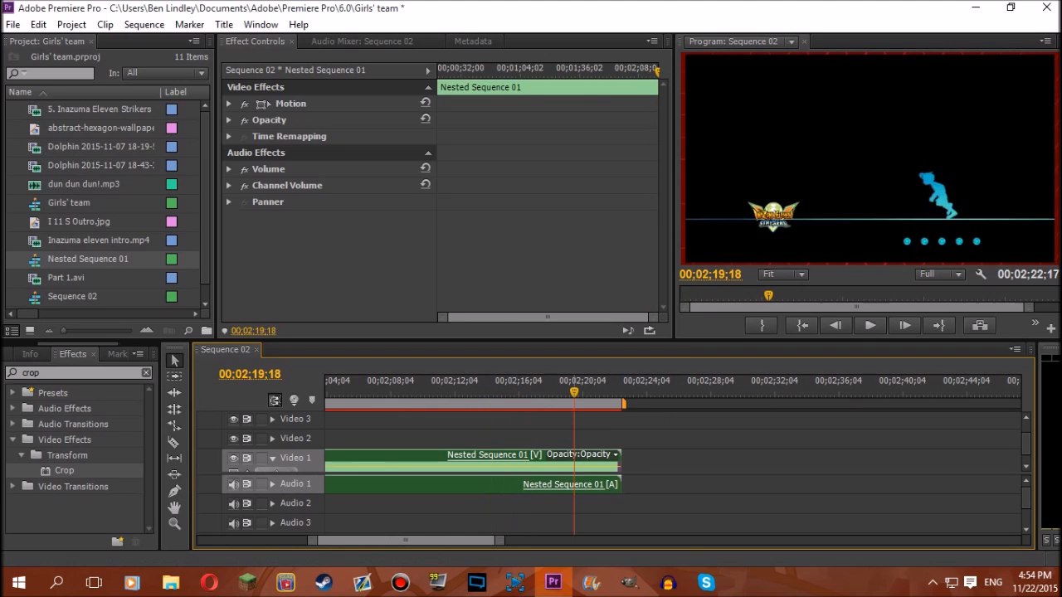
pyautogui.moveTo(405, 541); pyautogui.dragTo(295, 541)
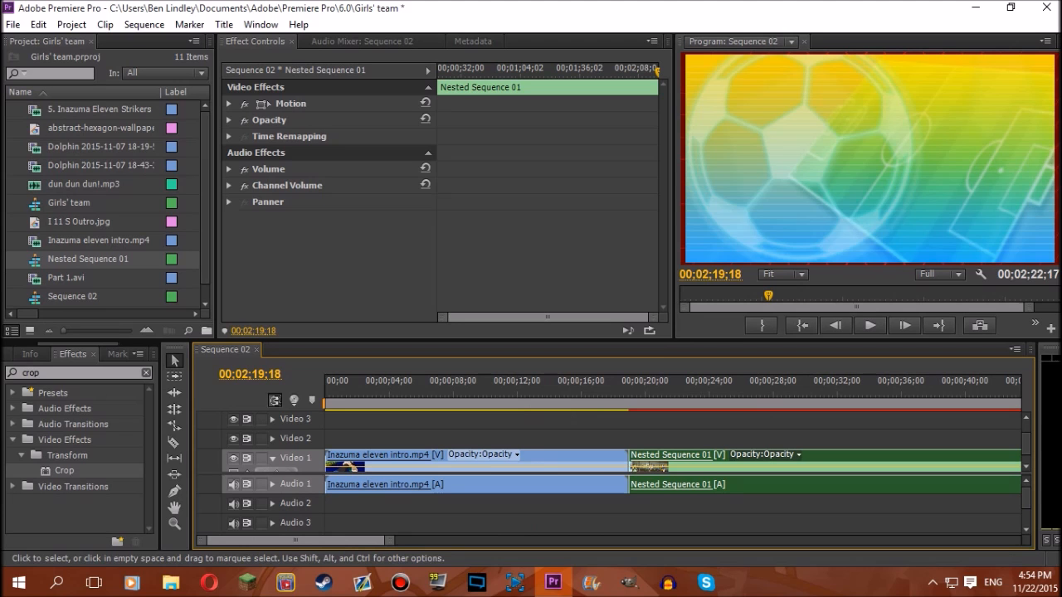
pyautogui.moveTo(646, 391); pyautogui.dragTo(606, 391)
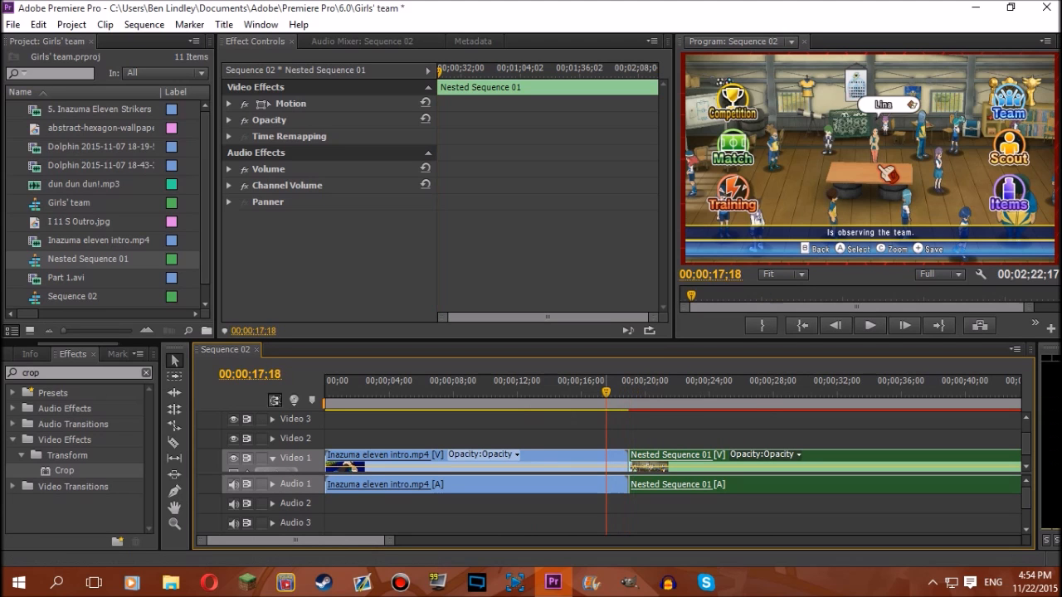
pyautogui.press('space')
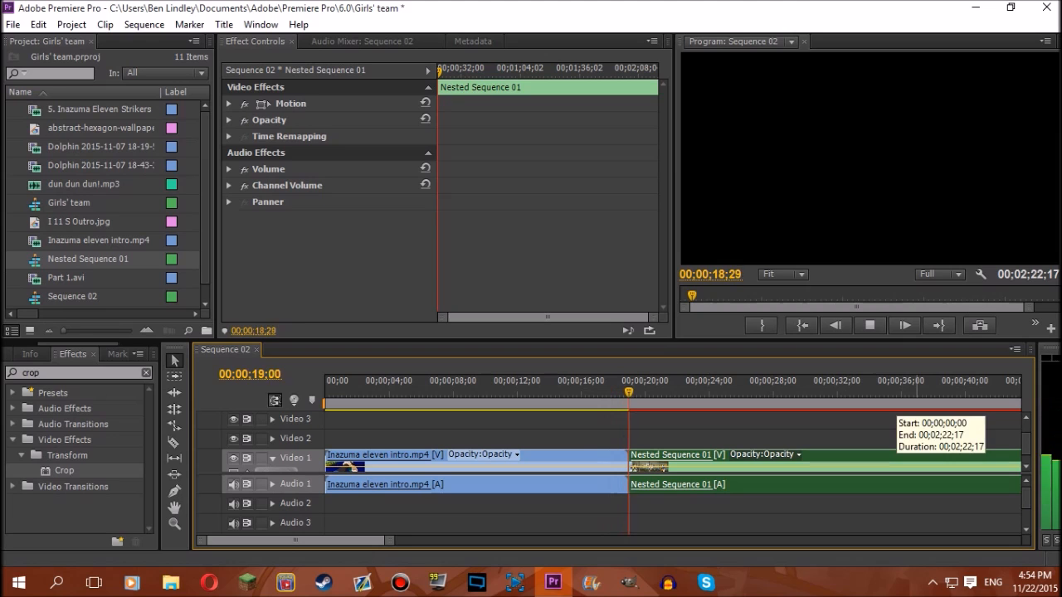
pyautogui.press('space')
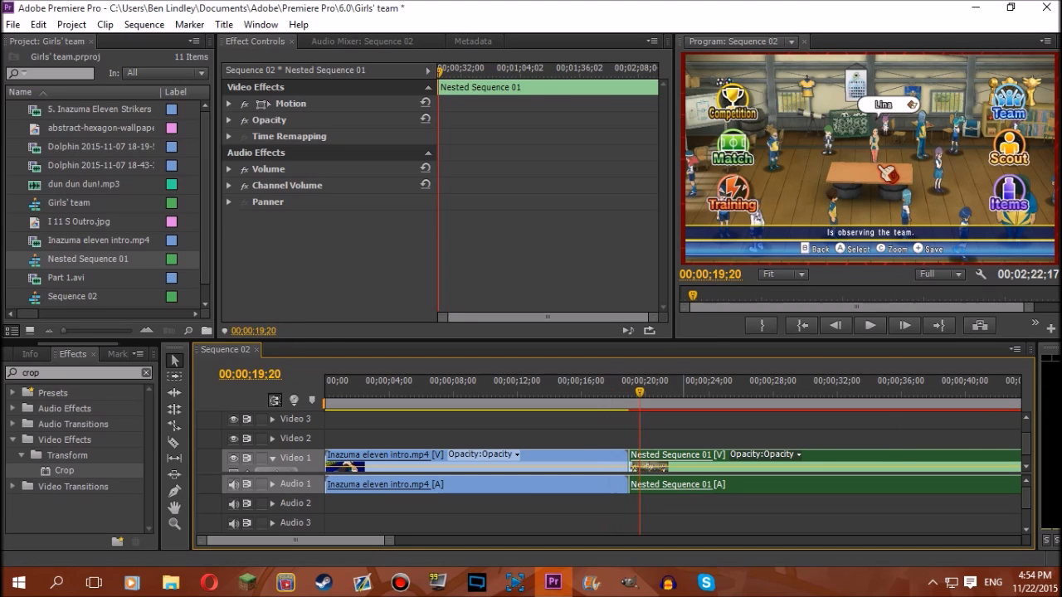
# Clear the effects search and apply the Iris Round video transition to the end of Inazuma eleven intro.mp4 on Video 1.
pyautogui.doubleClick(31, 373)
pyautogui.press('BackSpace')
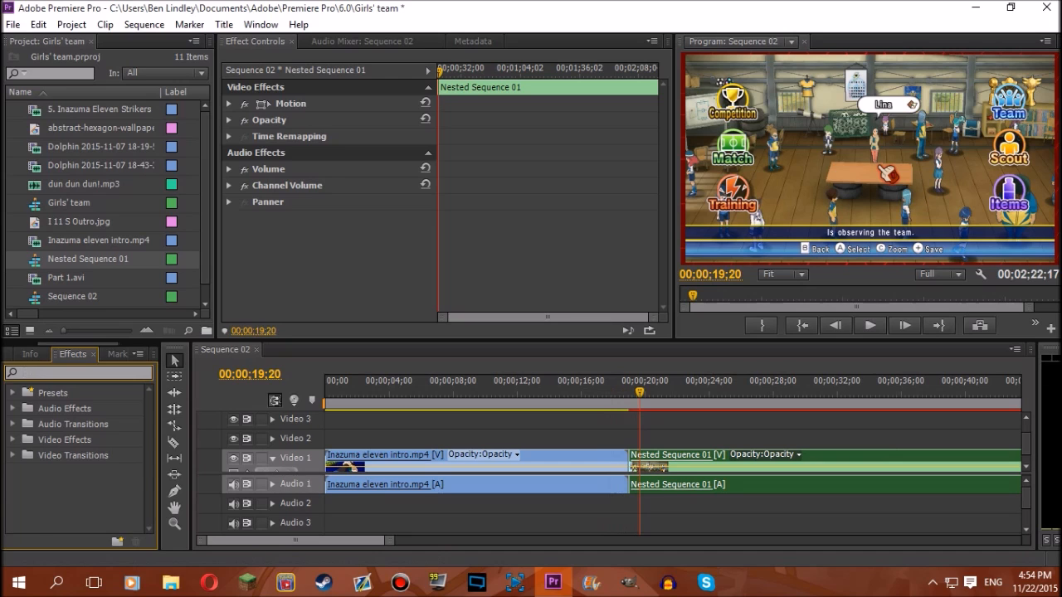
pyautogui.click(12, 455)
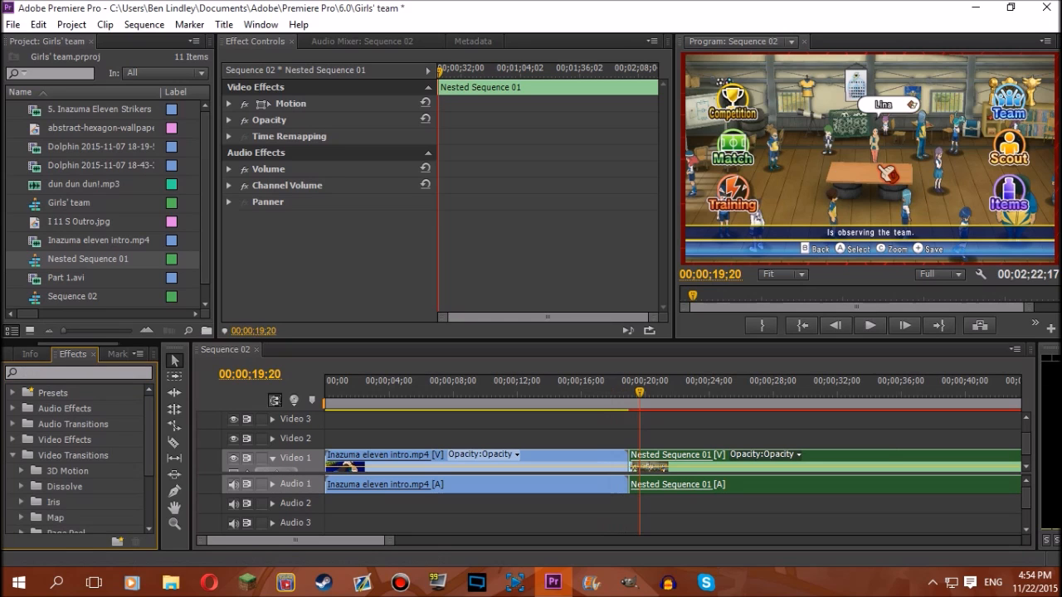
pyautogui.scroll(-2, 79, 460)
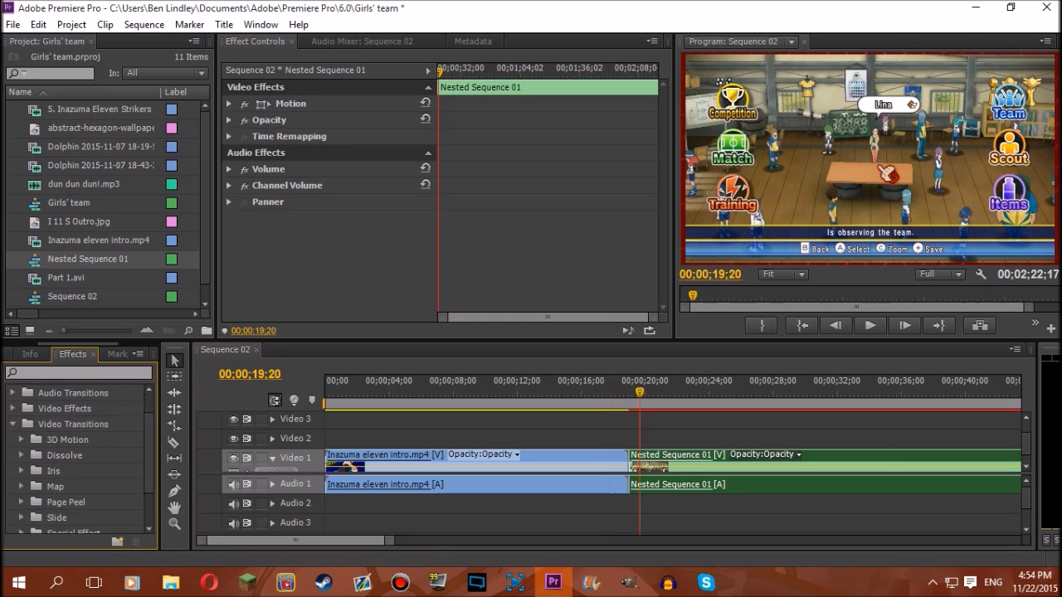
pyautogui.click(21, 471)
pyautogui.scroll(-3, 79, 461)
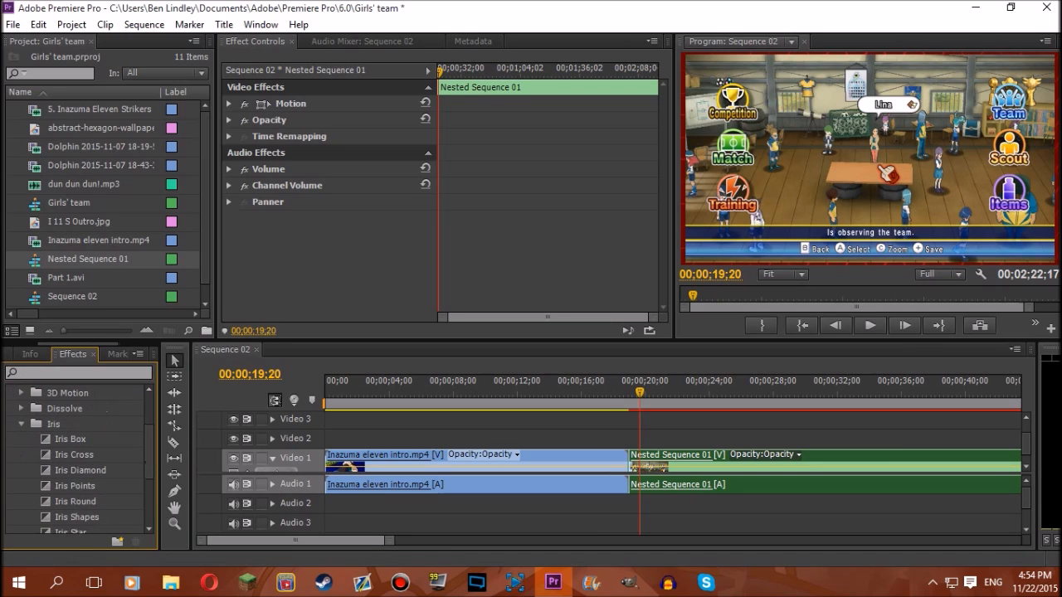
pyautogui.click(76, 502)
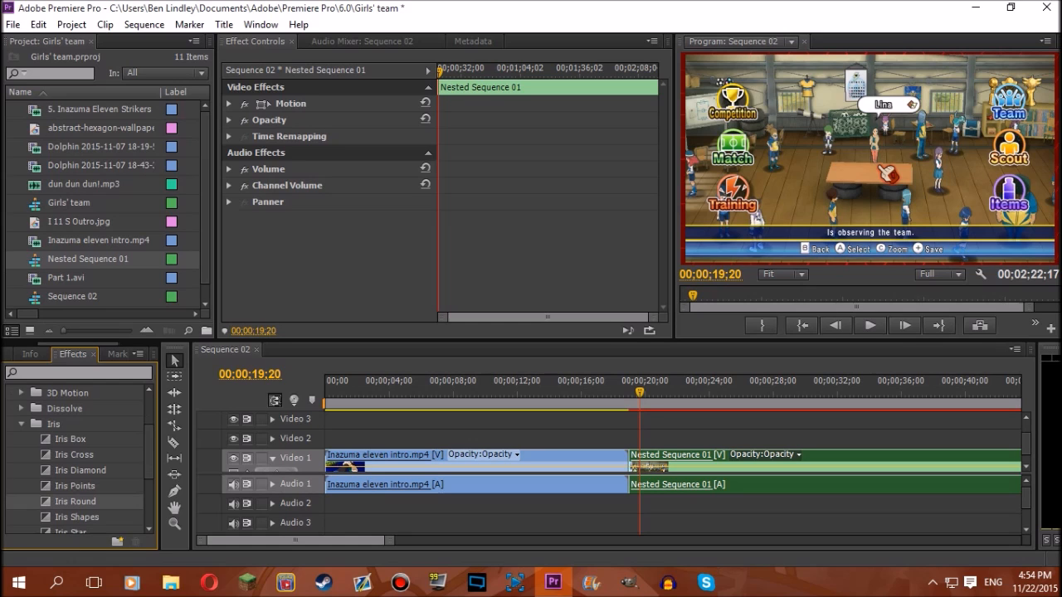
pyautogui.moveTo(76, 502); pyautogui.dragTo(621, 461)
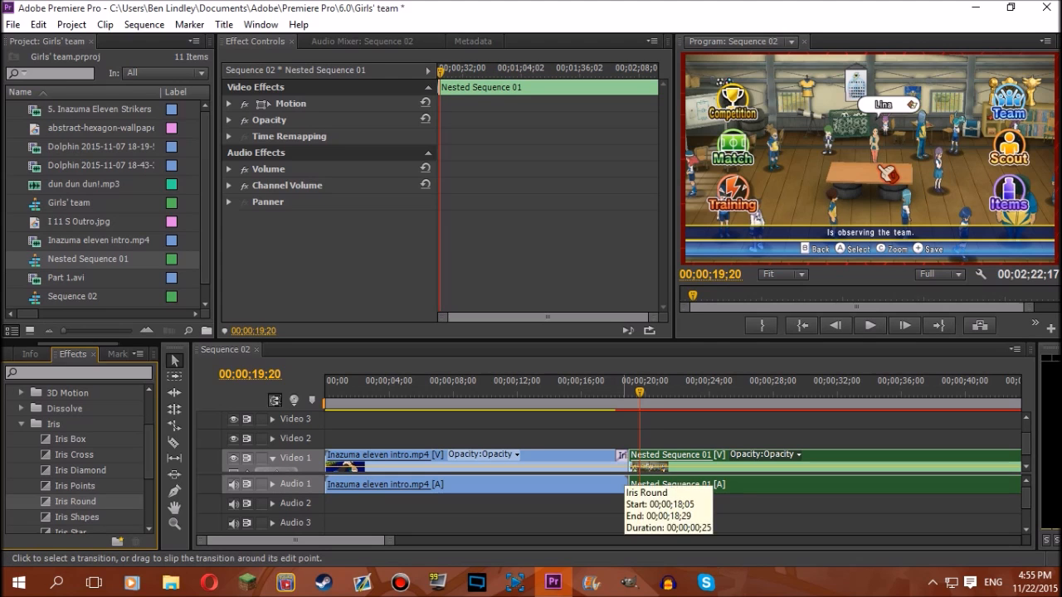
# Play the sequence across the Iris Round transition between the intro and the nested clip to review it.
pyautogui.moveTo(639, 391); pyautogui.dragTo(570, 391)
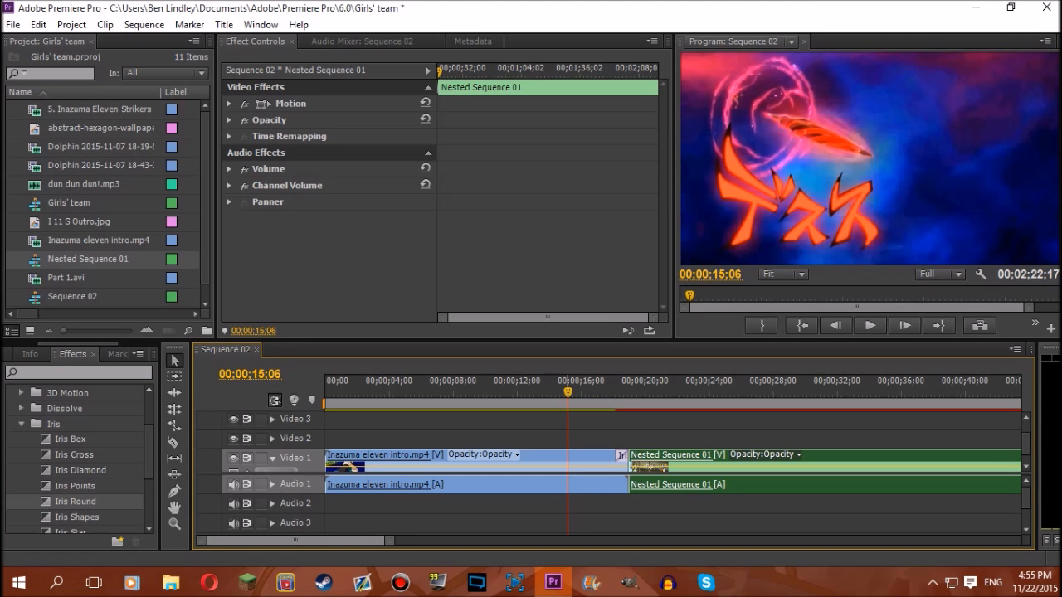
pyautogui.press('Right')
pyautogui.press('Right')
pyautogui.press('Right')
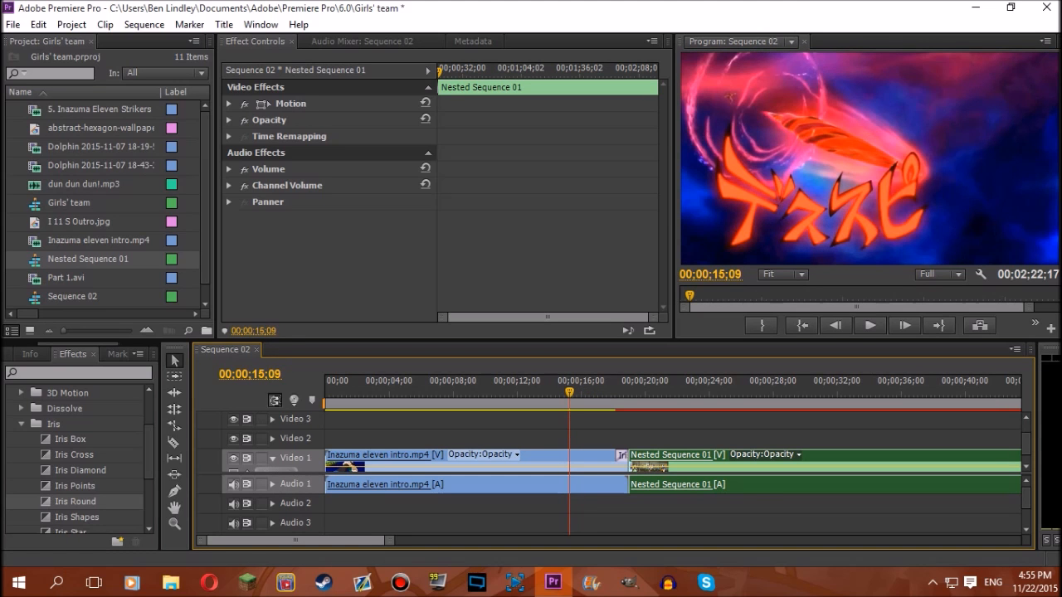
pyautogui.press('space')
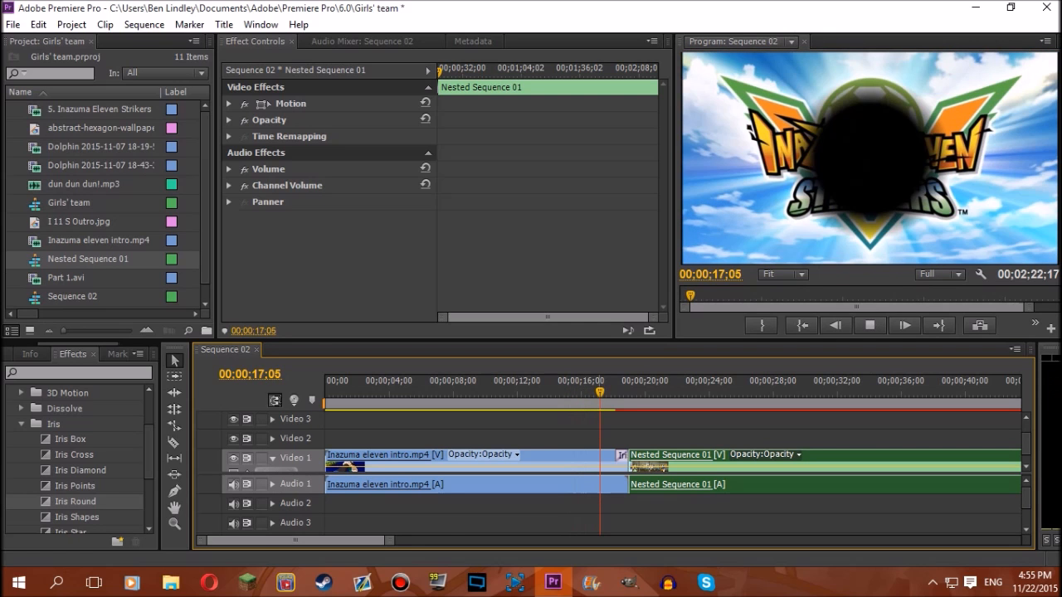
pyautogui.press('space')
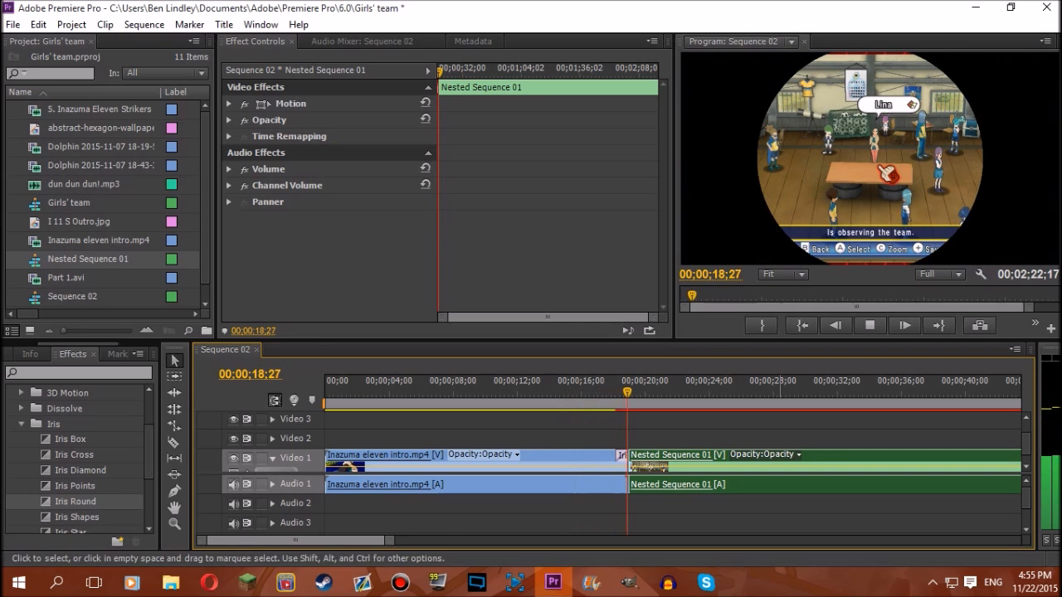
pyautogui.click(615, 391)
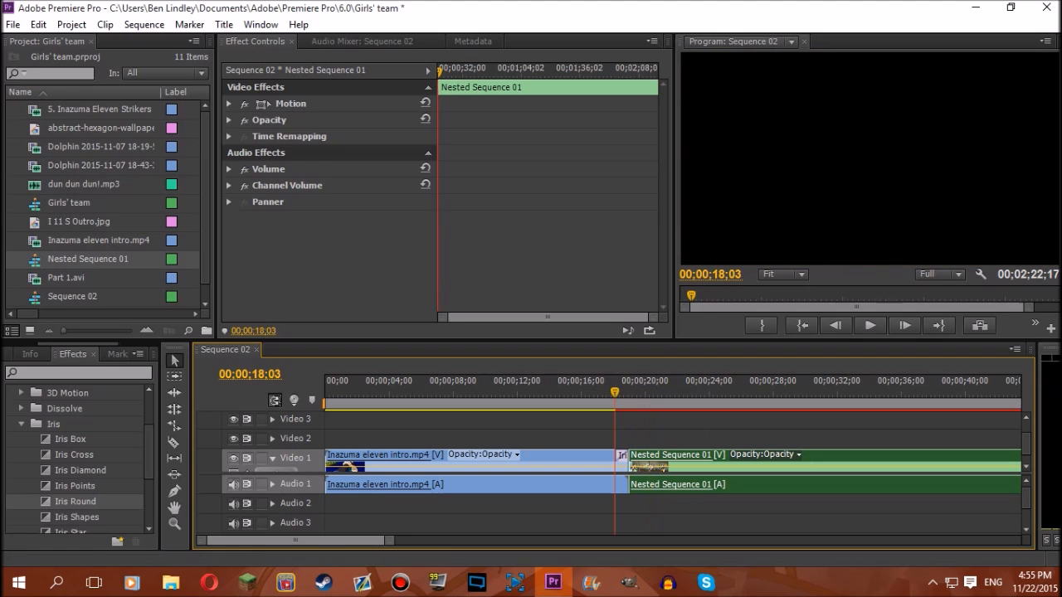
pyautogui.press('space')
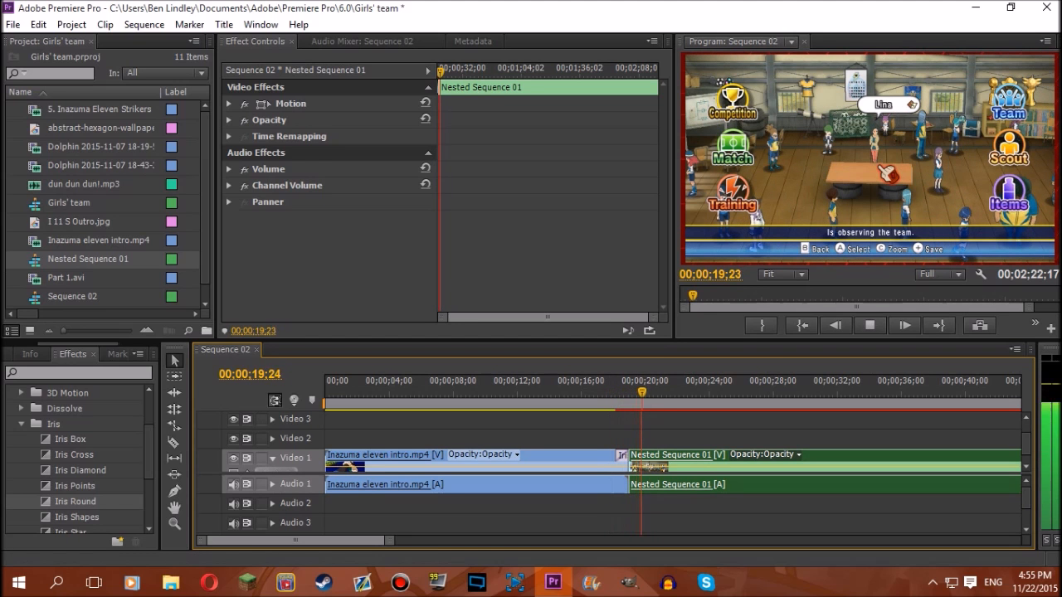
pyautogui.press('space')
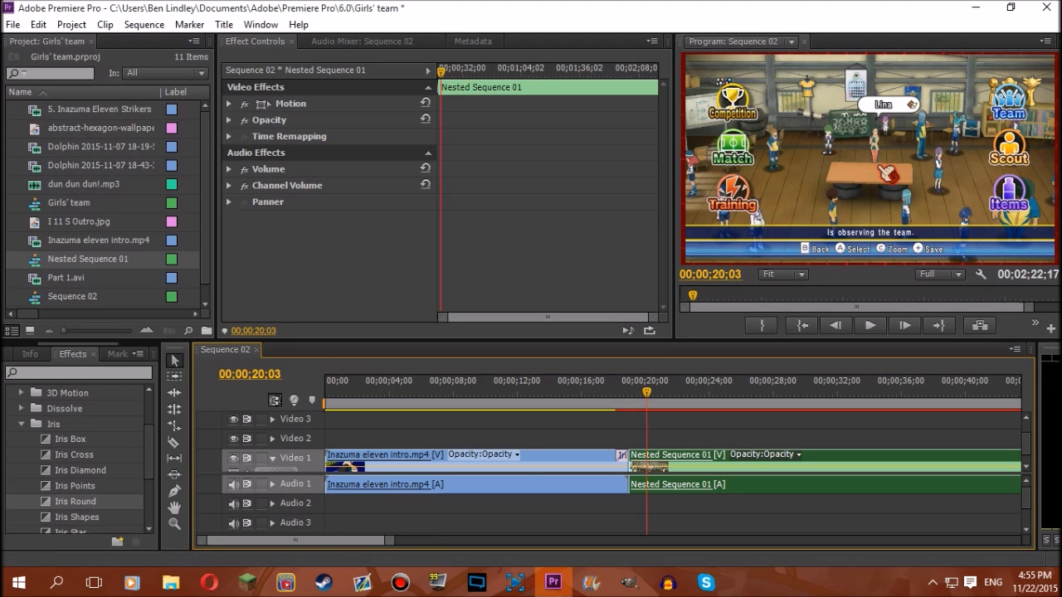
# Scrub through the nested clip to review its footage up to about 00;02;01;08.
pyautogui.moveTo(389, 541); pyautogui.dragTo(522, 541)
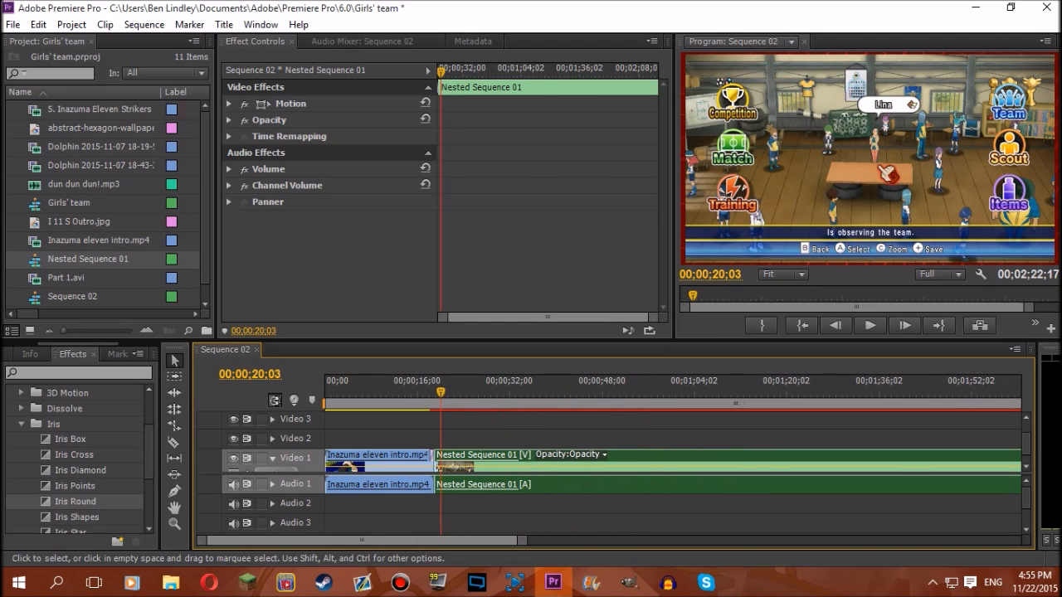
pyautogui.moveTo(441, 392); pyautogui.dragTo(874, 392)
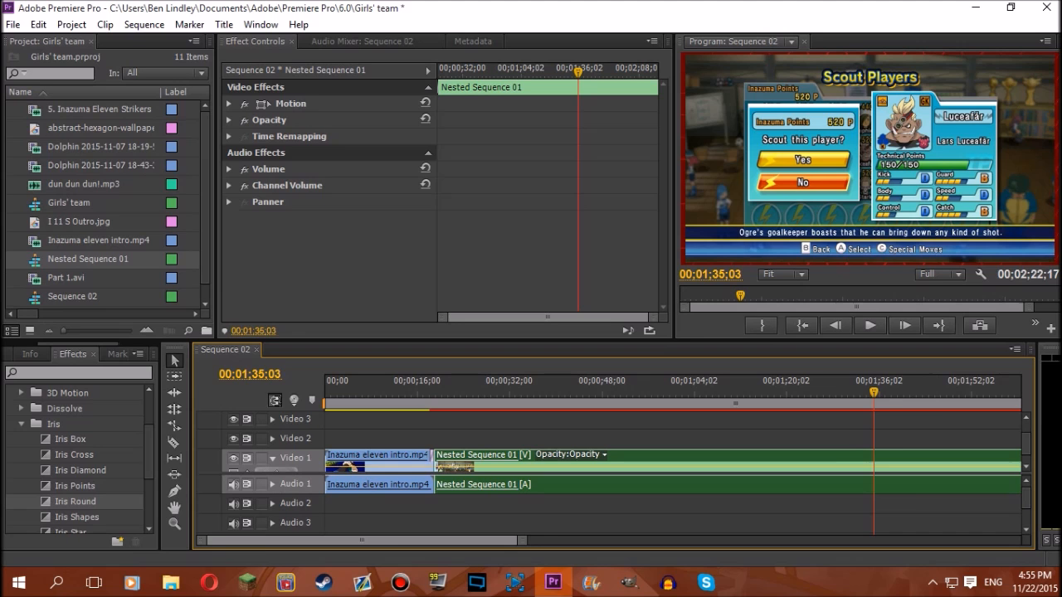
pyautogui.moveTo(465, 541); pyautogui.dragTo(509, 541)
pyautogui.moveTo(555, 392); pyautogui.dragTo(706, 393)
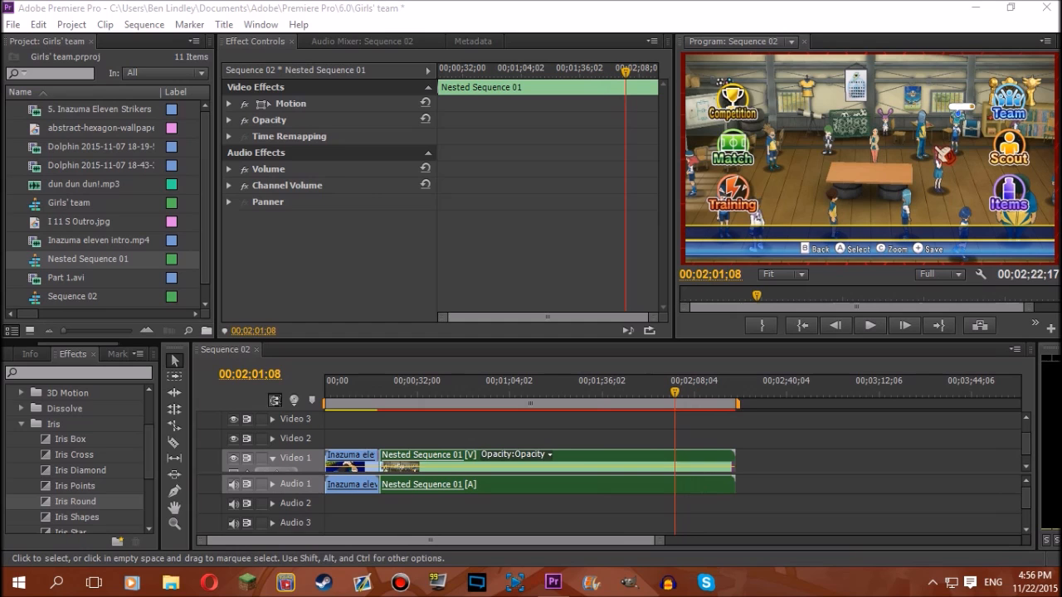
# Play the late part of the nested clip through the Competition menu and place the playhead at 00;02;12;19.
pyautogui.click(660, 541)
pyautogui.moveTo(660, 541); pyautogui.dragTo(622, 541)
pyautogui.press('space')
pyautogui.press('space')
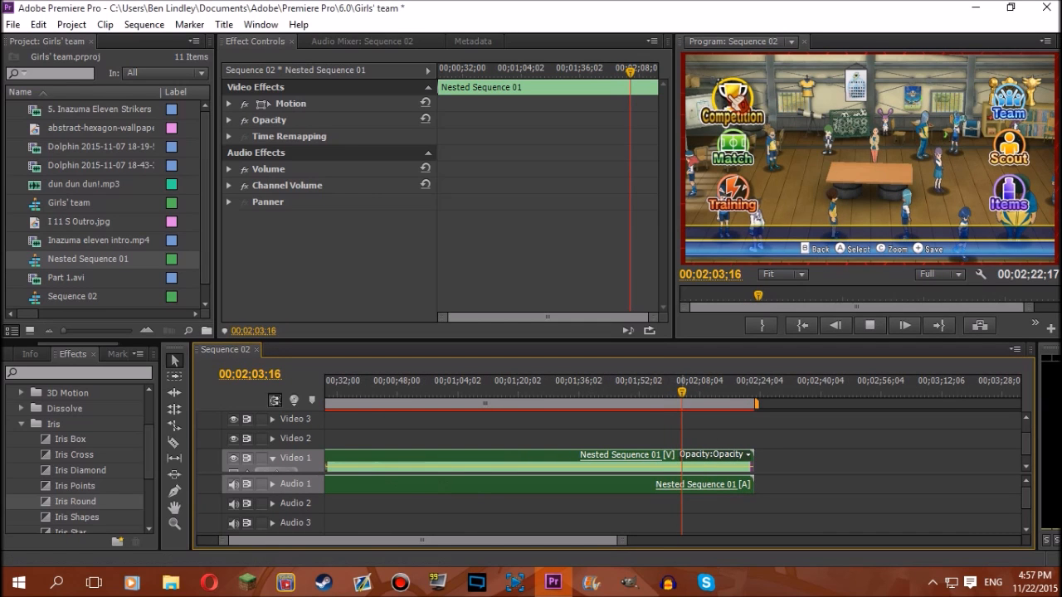
pyautogui.click(670, 391)
pyautogui.press('space')
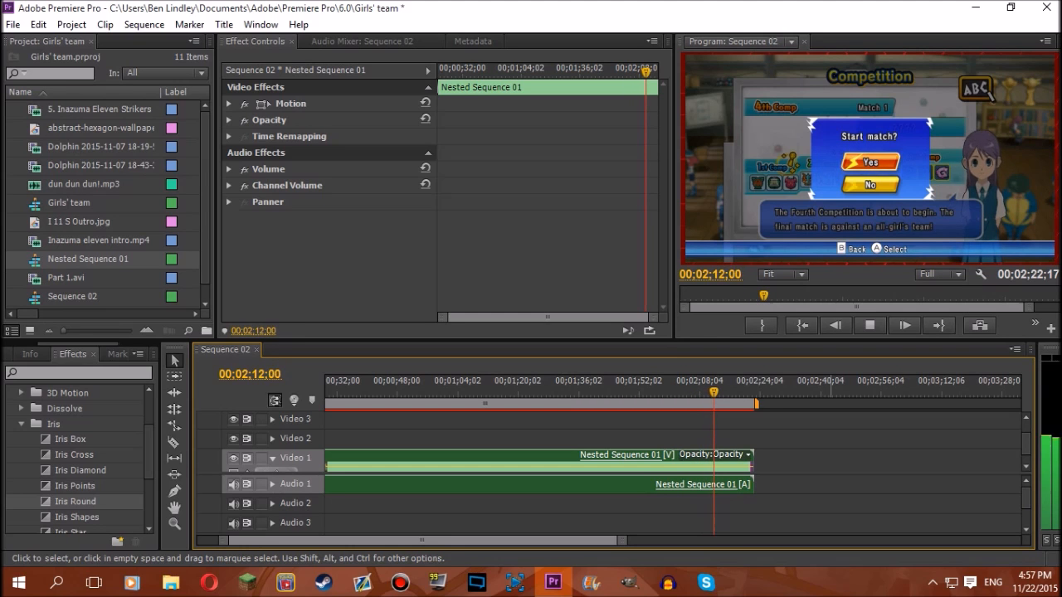
pyautogui.press('space')
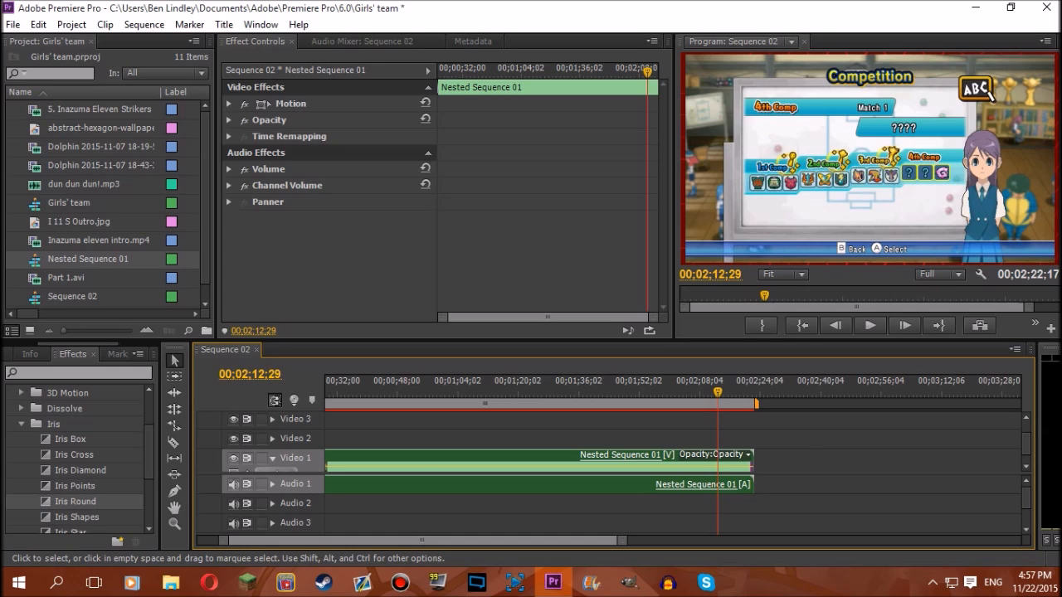
pyautogui.click(717, 392)
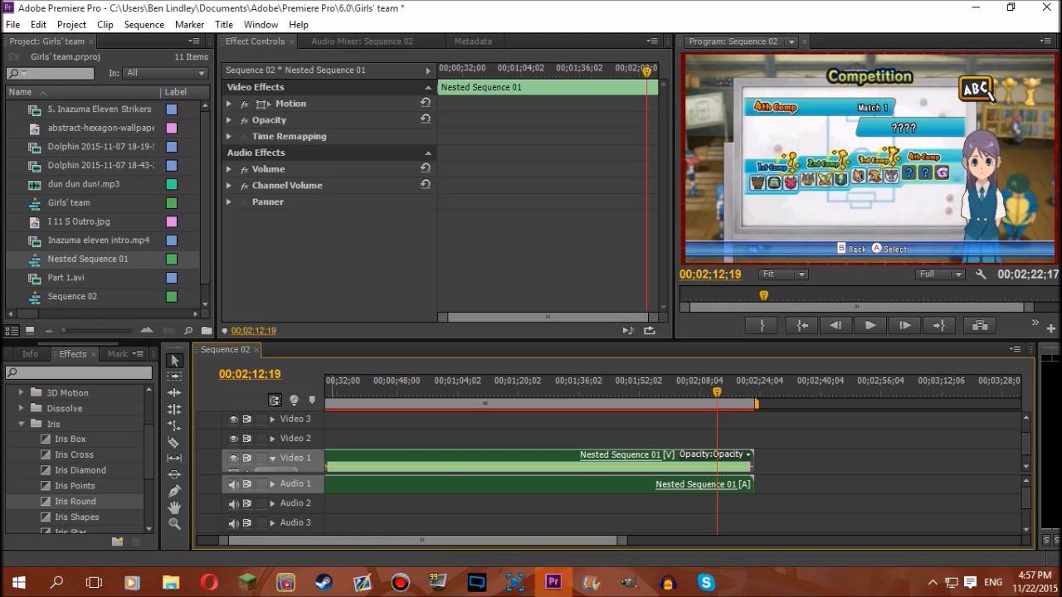
# Collapse the Iris and Video Transitions folders in the effects list and move the playhead back to 00;02;11;12.
pyautogui.click(21, 424)
pyautogui.scroll(2, 22, 427)
pyautogui.click(12, 440)
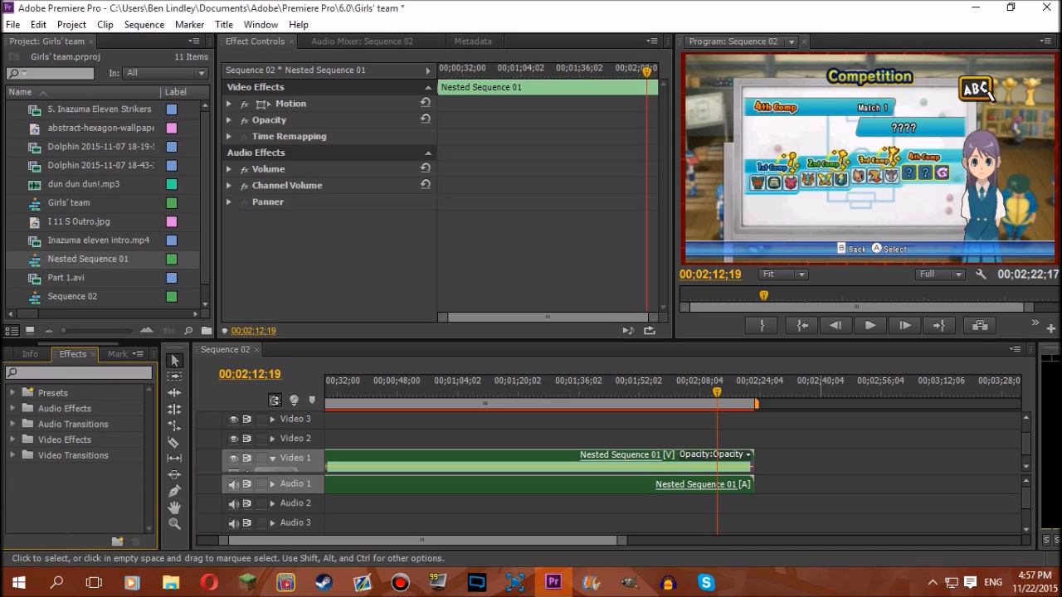
pyautogui.moveTo(716, 391); pyautogui.dragTo(712, 391)
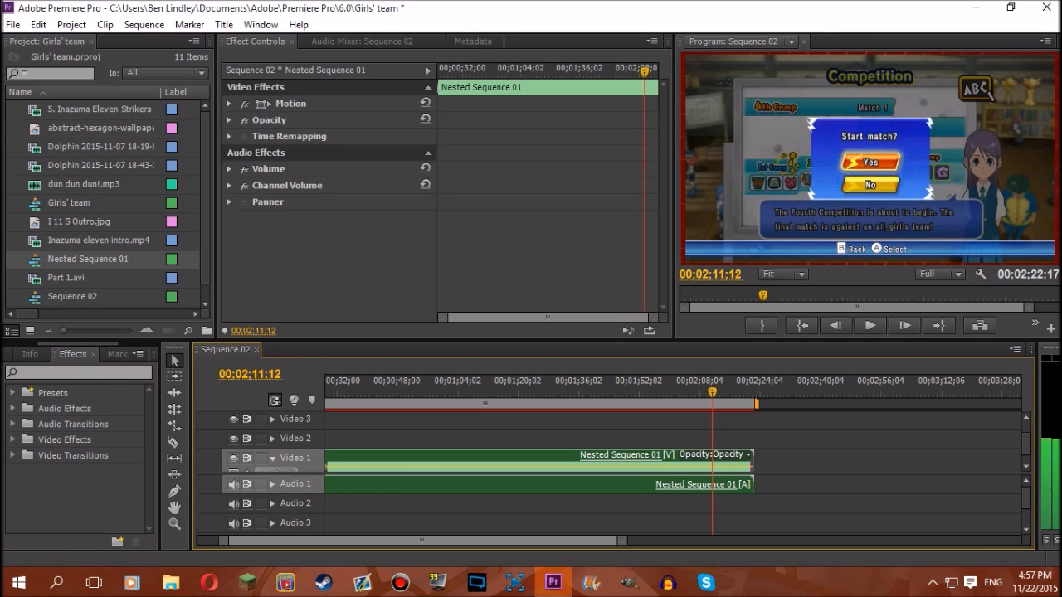
# Move the playhead to 00;02;12;14 and expand the nested clip's Motion settings in the effect controls.
pyautogui.press('Right')
pyautogui.press('Right')
pyautogui.press('Right')
pyautogui.press('Right')
pyautogui.press('Right')
pyautogui.press('Right')
pyautogui.press('Right')
pyautogui.press('Right')
pyautogui.press('Right')
pyautogui.press('Right')
pyautogui.press('Right')
pyautogui.press('Right')
pyautogui.press('Right')
pyautogui.press('Right')
pyautogui.press('Right')
pyautogui.press('Right')
pyautogui.press('Right')
pyautogui.press('Right')
pyautogui.press('Right')
pyautogui.press('Right')
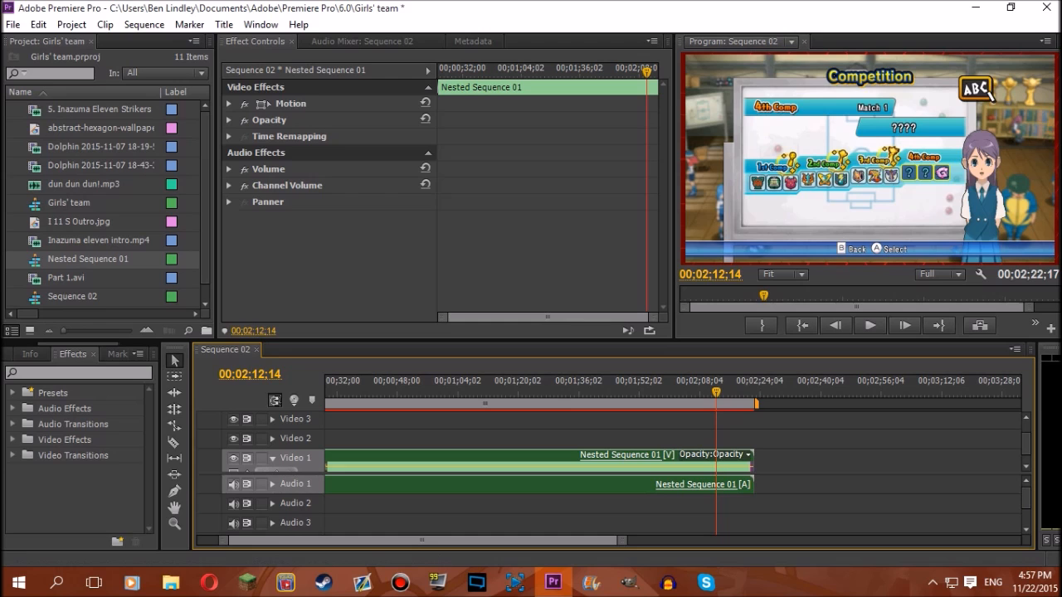
pyautogui.click(229, 104)
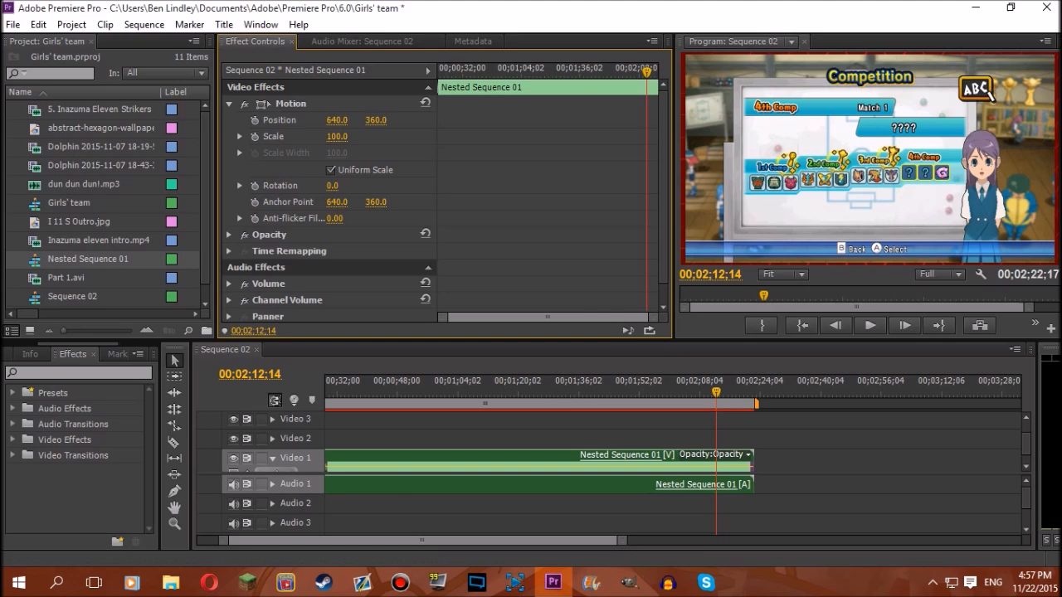
pyautogui.click(260, 24)
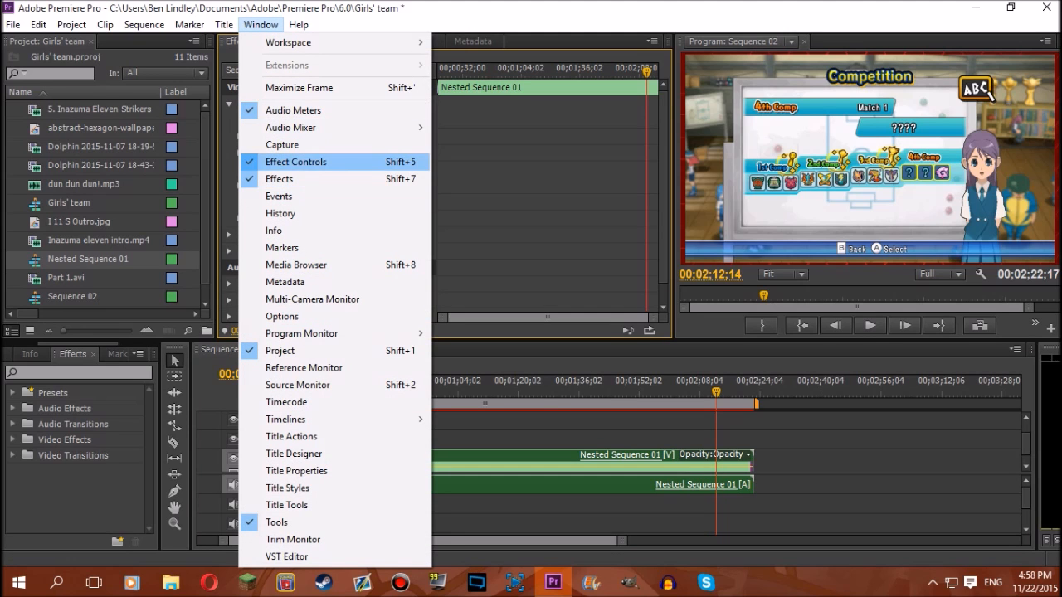
pyautogui.click(295, 162)
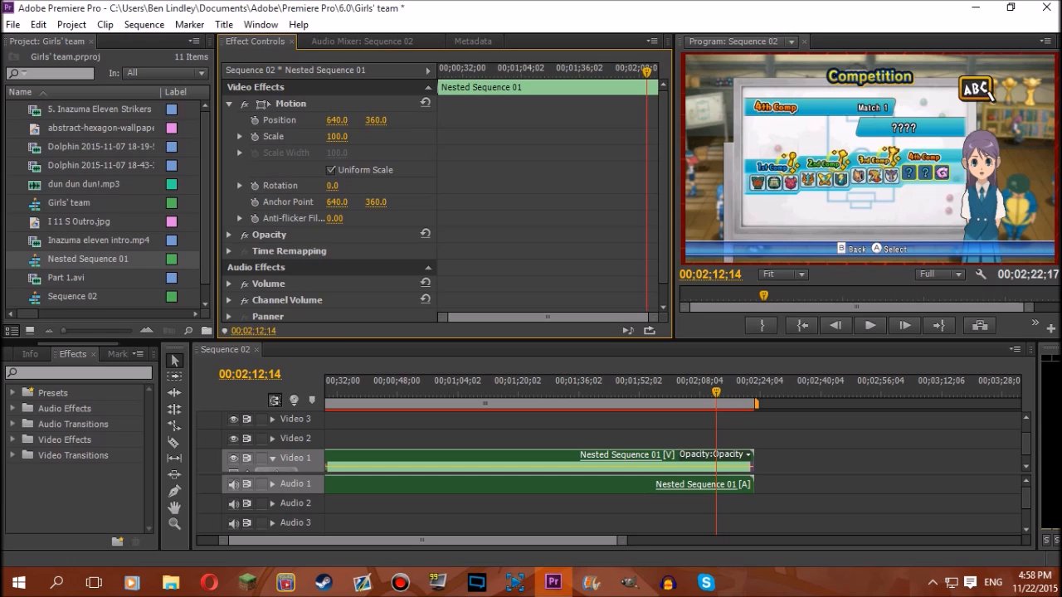
# Place dun dun dun!.mp3 on Audio 2 at the 00;02;12;14 playhead and play that part of the sequence.
pyautogui.moveTo(62, 185); pyautogui.dragTo(721, 504)
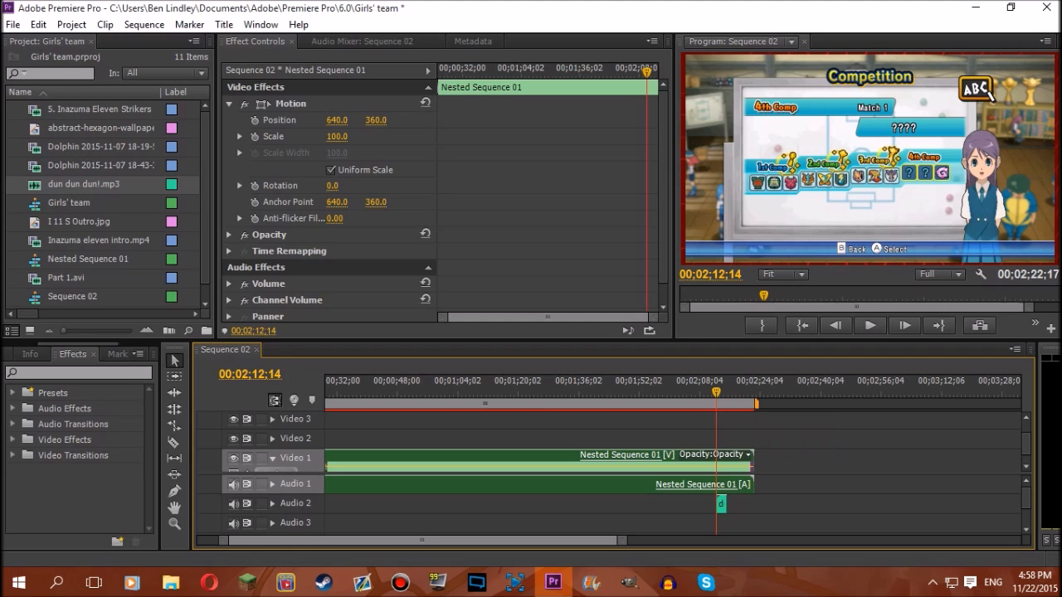
pyautogui.press('space')
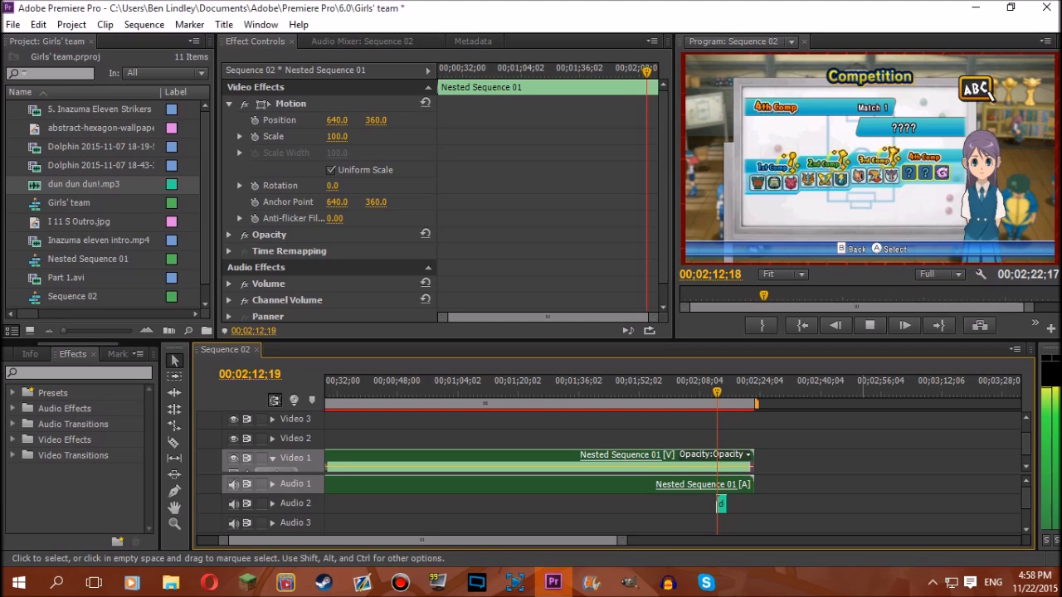
pyautogui.press('space')
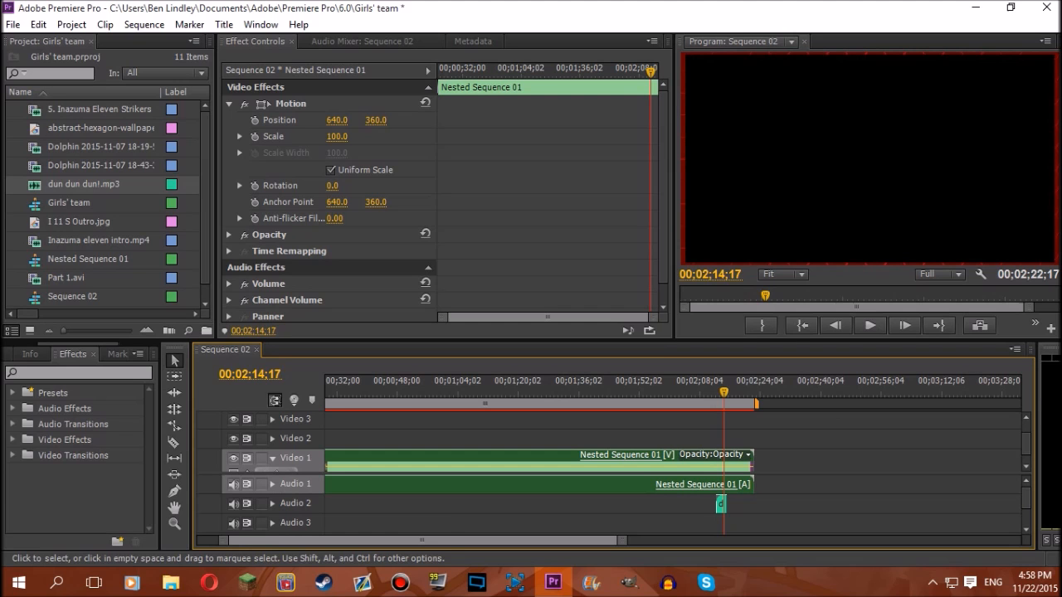
# Return the playhead to 00;02;12;14 and turn on Position and Scale keyframing for the nested clip.
pyautogui.press('Left')
pyautogui.press('Left')
pyautogui.press('Left')
pyautogui.press('Left')
pyautogui.press('Left')
pyautogui.press('Left')
pyautogui.press('Left')
pyautogui.press('Left')
pyautogui.press('Left')
pyautogui.press('Left')
pyautogui.press('Left')
pyautogui.press('Left')
pyautogui.press('Left')
pyautogui.press('Left')
pyautogui.press('Left')
pyautogui.press('Left')
pyautogui.press('Left')
pyautogui.press('Left')
pyautogui.press('Left')
pyautogui.press('Left')
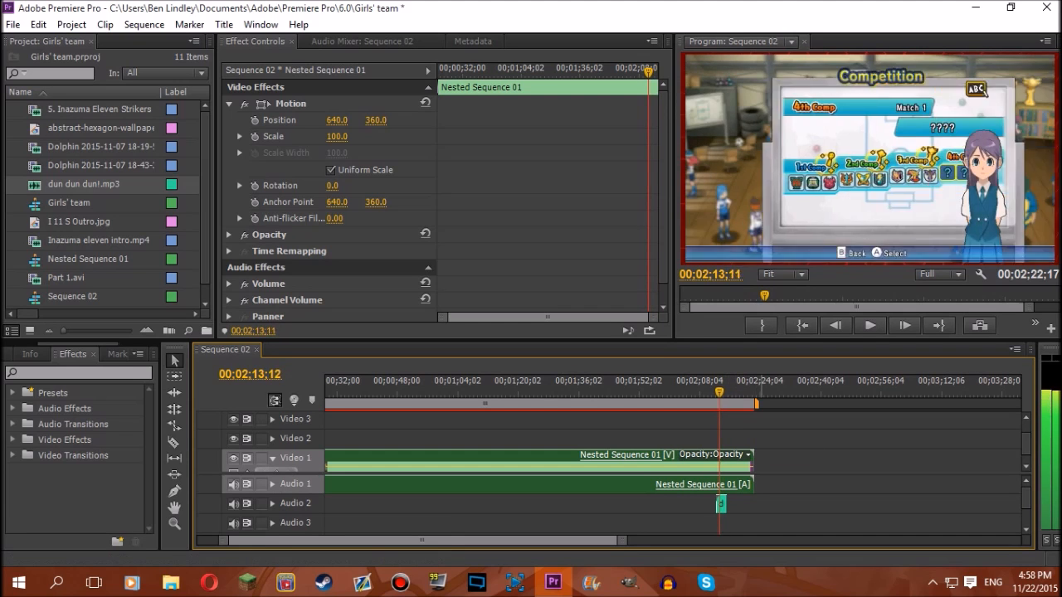
pyautogui.press('Left')
pyautogui.press('Left')
pyautogui.press('Left')
pyautogui.press('Left')
pyautogui.press('Left')
pyautogui.press('Left')
pyautogui.press('Left')
pyautogui.press('Left')
pyautogui.press('Left')
pyautogui.press('Left')
pyautogui.press('Left')
pyautogui.press('Left')
pyautogui.press('Left')
pyautogui.press('Left')
pyautogui.press('Left')
pyautogui.press('Left')
pyautogui.press('Left')
pyautogui.press('Left')
pyautogui.press('Left')
pyautogui.press('Left')
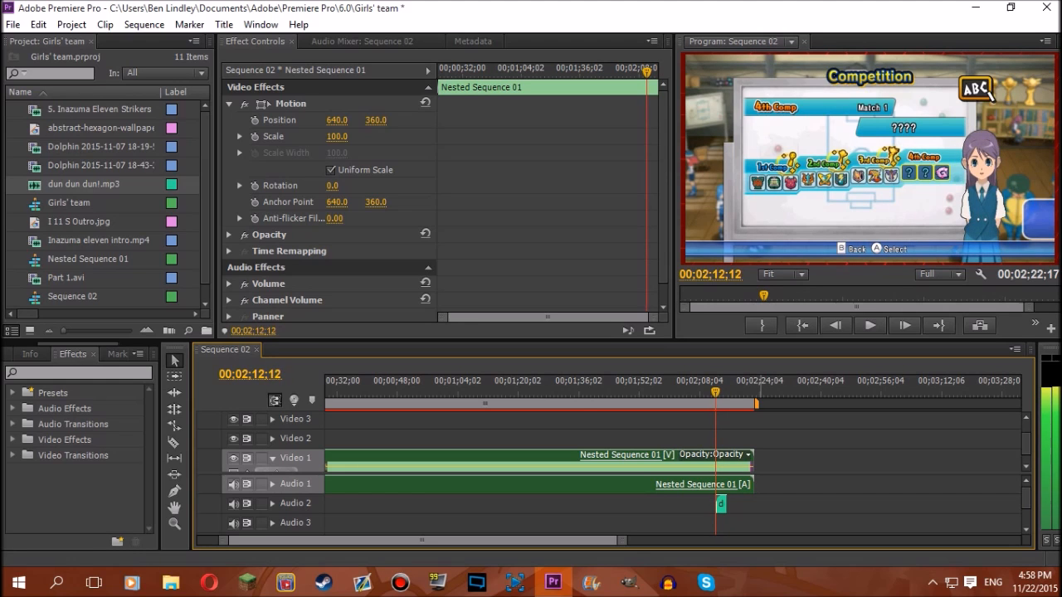
pyautogui.press('Left')
pyautogui.press('Right')
pyautogui.press('Right')
pyautogui.press('Right')
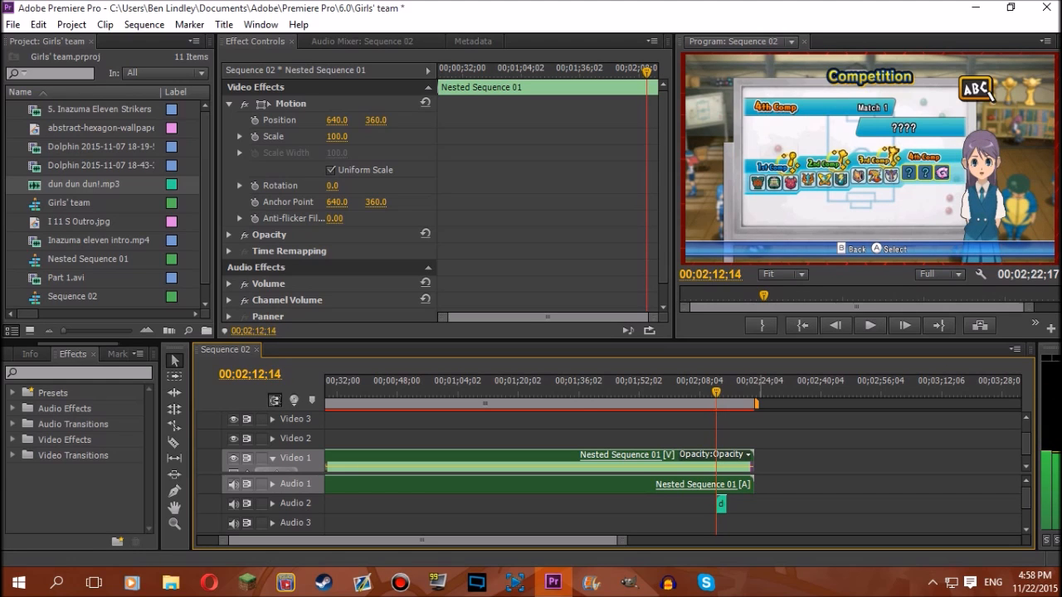
pyautogui.press('=')
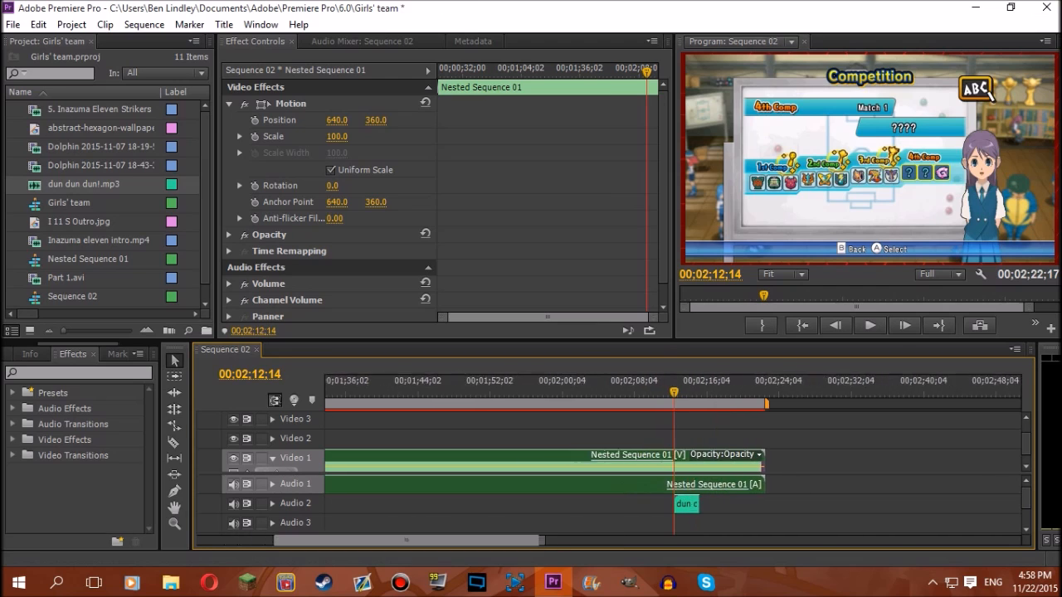
pyautogui.press('=')
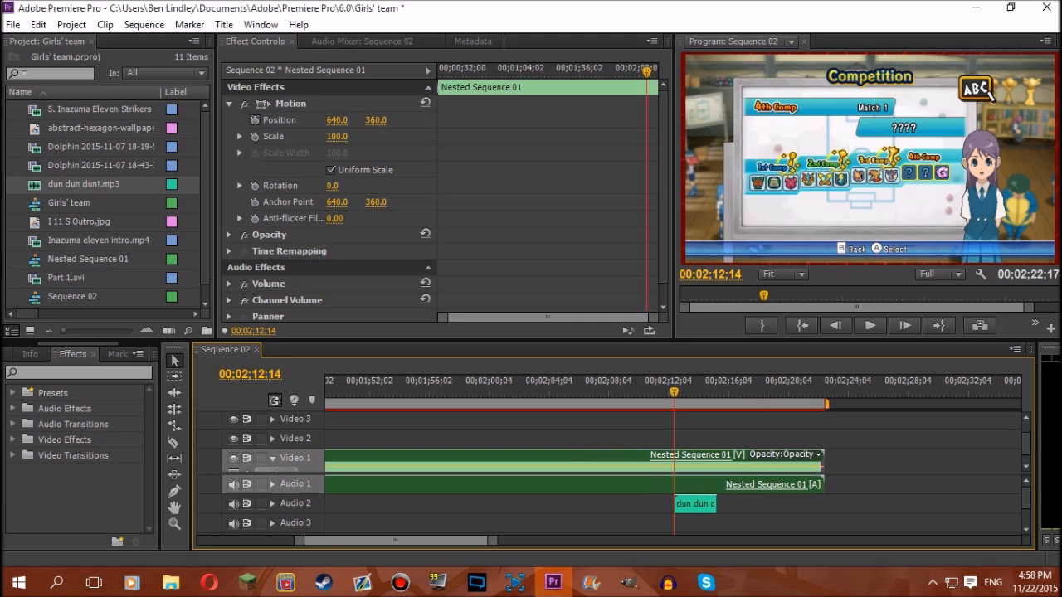
pyautogui.click(255, 119)
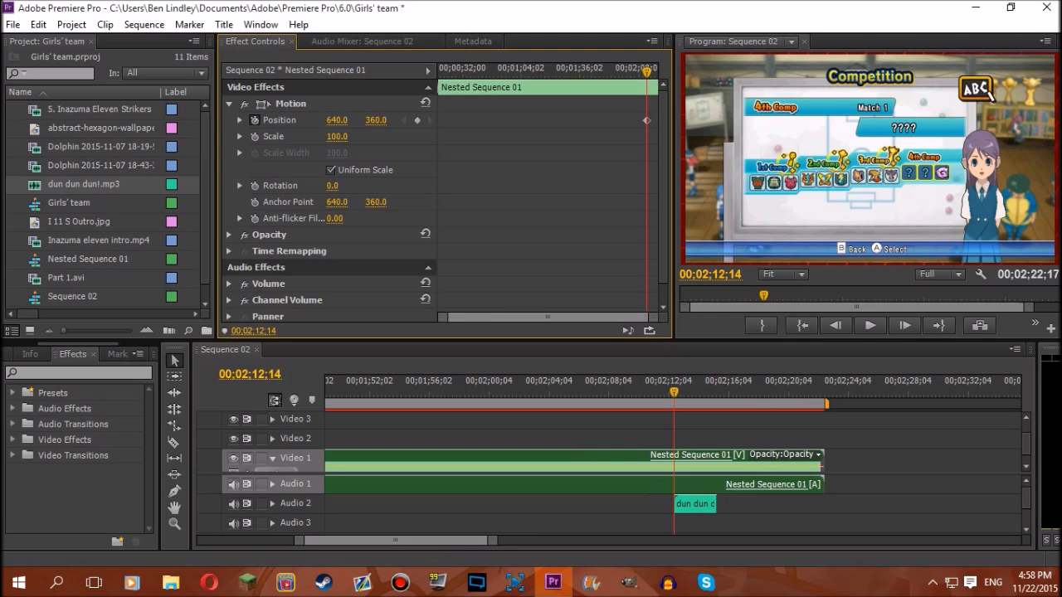
pyautogui.click(255, 137)
# At 00;02;12;15, keyframe Scale 439 and Position -890, 1389 so the nested clip zooms onto the ABC icon.
pyautogui.click(428, 268)
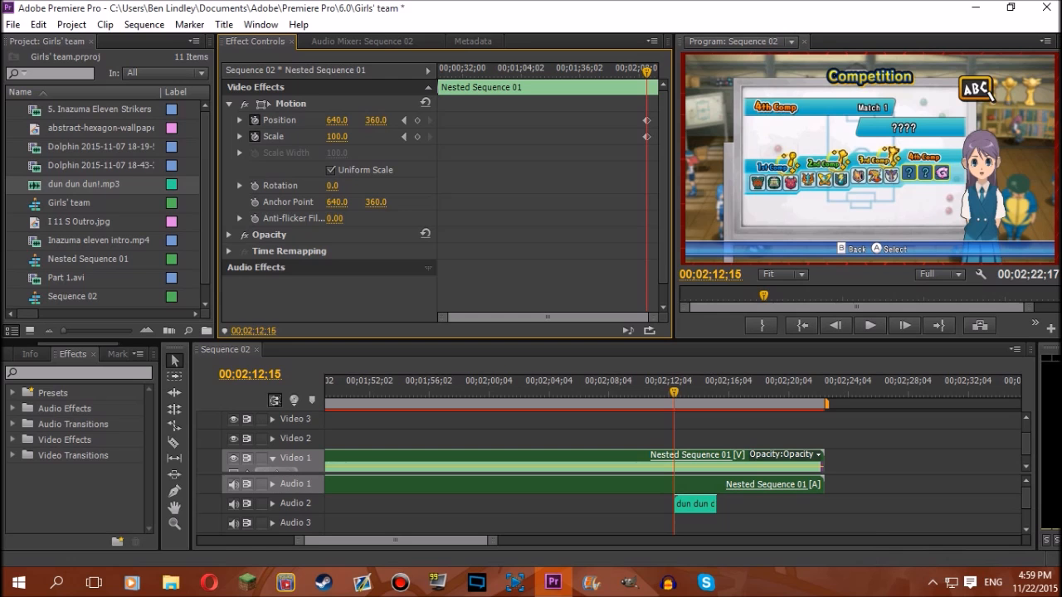
pyautogui.moveTo(337, 137); pyautogui.dragTo(513, 137)
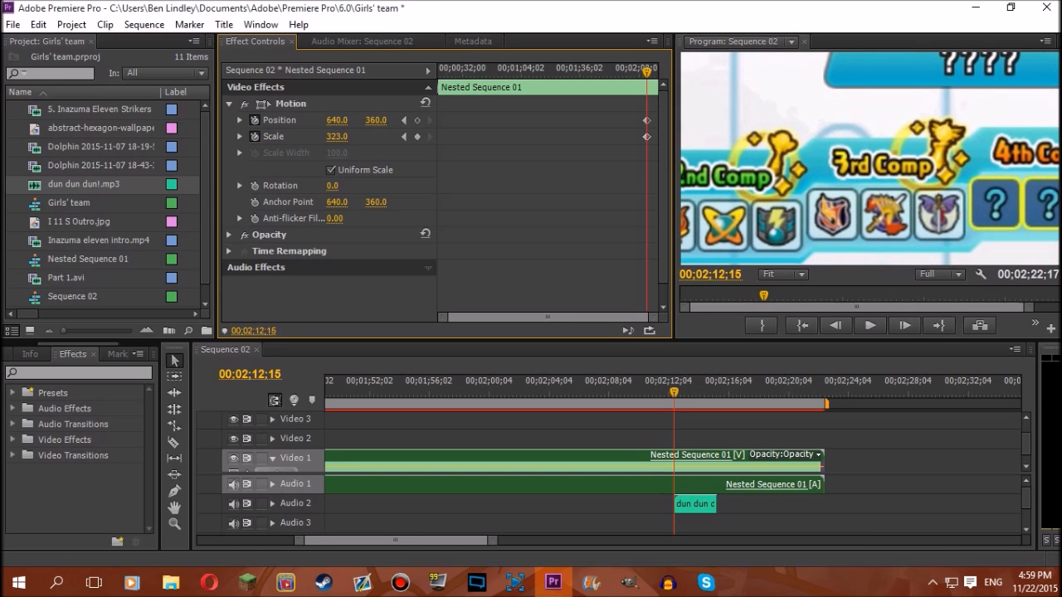
pyautogui.moveTo(376, 121); pyautogui.dragTo(963, 120)
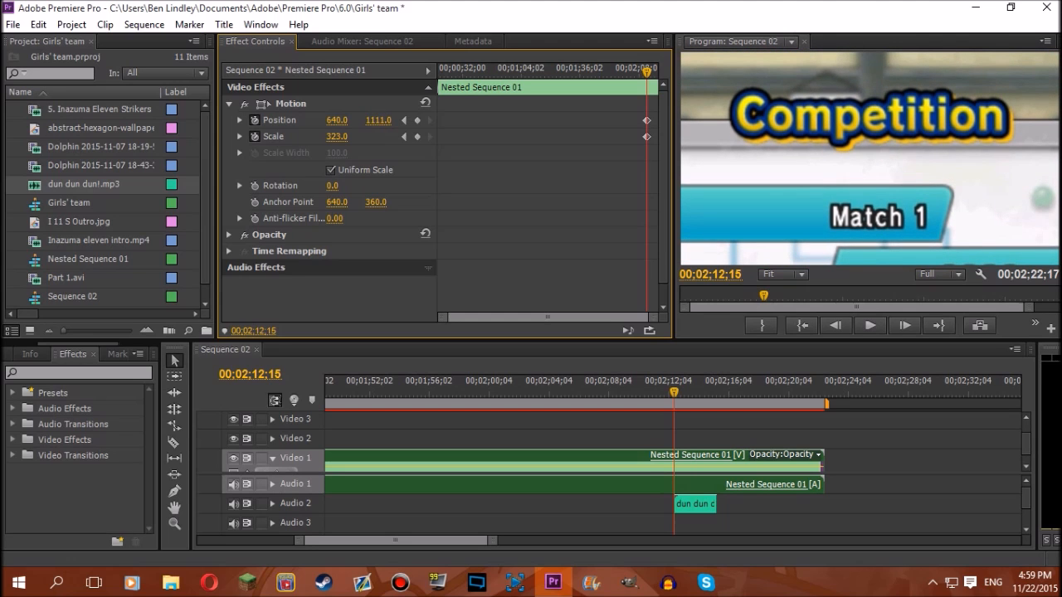
pyautogui.moveTo(337, 120); pyautogui.dragTo(29, 120)
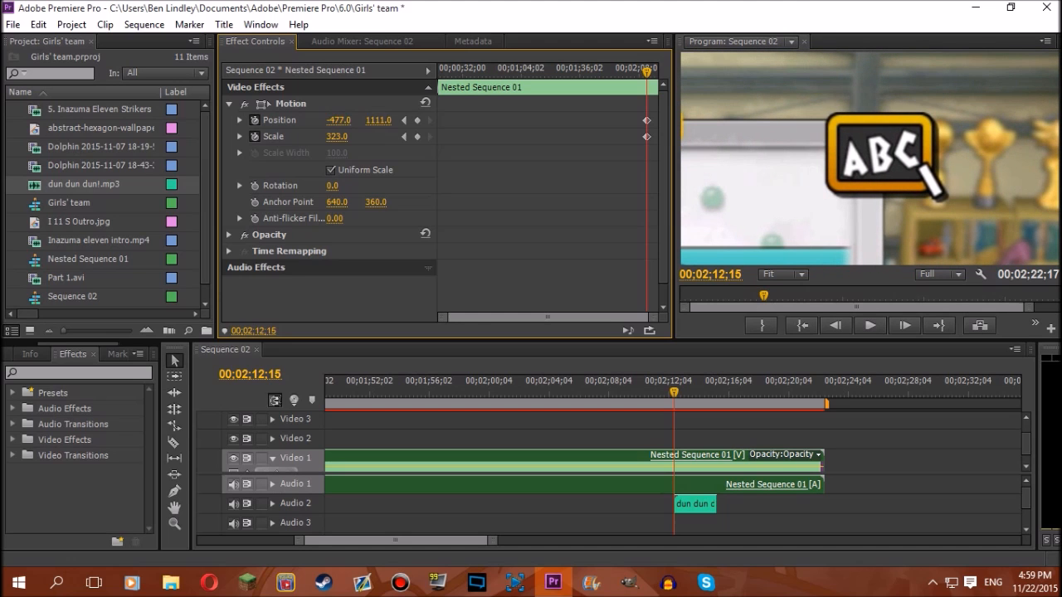
pyautogui.moveTo(337, 137); pyautogui.dragTo(420, 137)
pyautogui.moveTo(339, 120); pyautogui.dragTo(106, 121)
pyautogui.moveTo(379, 120); pyautogui.dragTo(519, 120)
pyautogui.moveTo(338, 120); pyautogui.dragTo(375, 120)
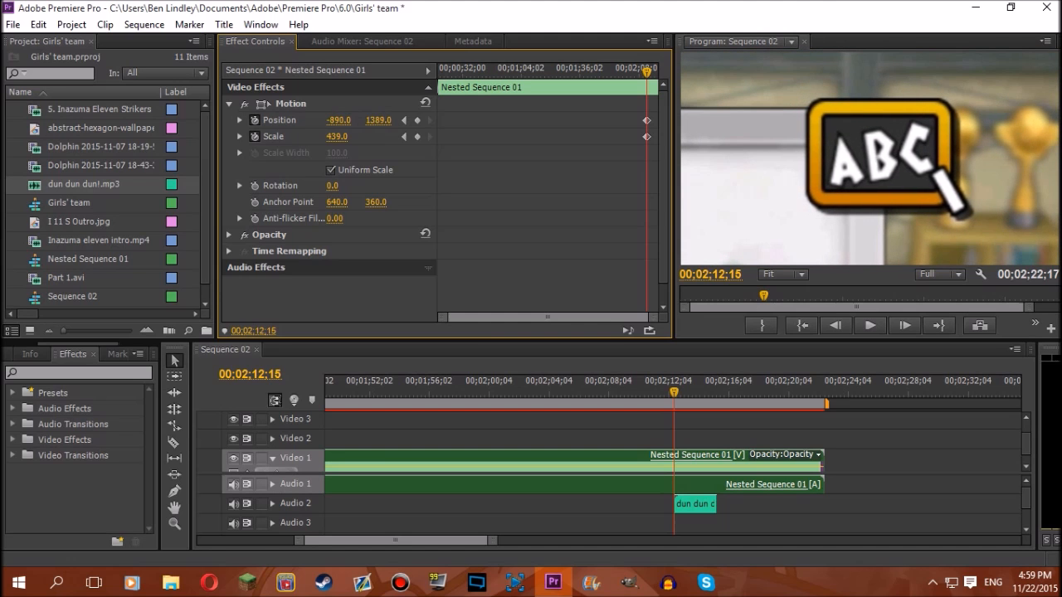
# Play the sequence from shortly before the zoom keyframes to about 00;02;14;23 to review the zoom with its sound.
pyautogui.press('Left')
pyautogui.press('Left')
pyautogui.press('Left')
pyautogui.press('Left')
pyautogui.press('Left')
pyautogui.press('Left')
pyautogui.press('Left')
pyautogui.press('Left')
pyautogui.press('Left')
pyautogui.press('Left')
pyautogui.press('Left')
pyautogui.press('Left')
pyautogui.press('Left')
pyautogui.press('Left')
pyautogui.press('Left')
pyautogui.press('Left')
pyautogui.press('Left')
pyautogui.press('Left')
pyautogui.press('Left')
pyautogui.press('Left')
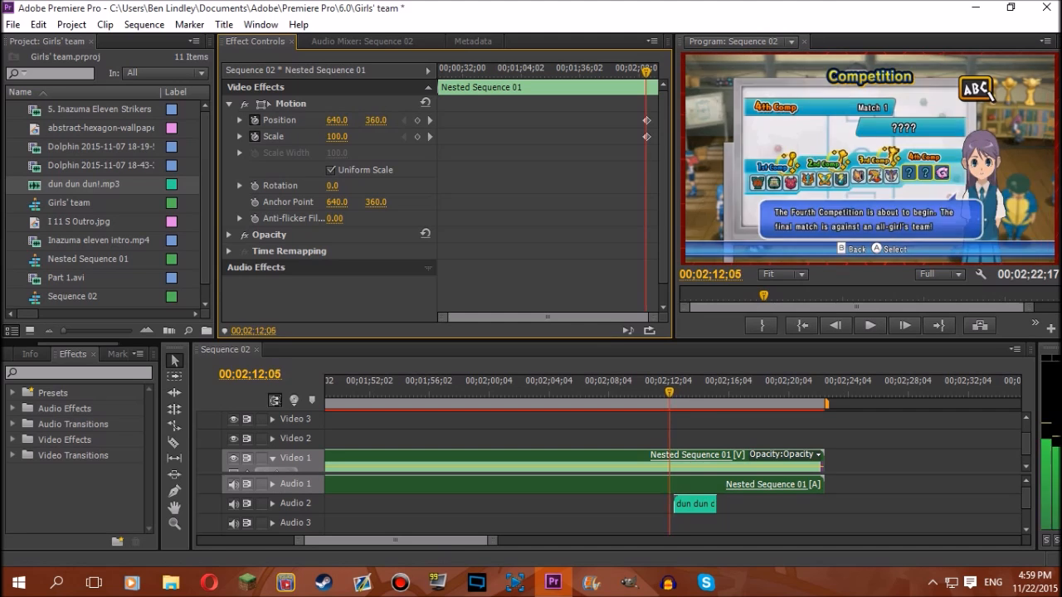
pyautogui.press('Left')
pyautogui.press('Left')
pyautogui.press('Left')
pyautogui.press('Left')
pyautogui.press('Left')
pyautogui.press('Left')
pyautogui.press('Left')
pyautogui.press('Left')
pyautogui.press('Left')
pyautogui.press('Left')
pyautogui.press('Left')
pyautogui.press('Left')
pyautogui.press('Left')
pyautogui.press('Left')
pyautogui.press('Left')
pyautogui.press('Left')
pyautogui.press('Left')
pyautogui.press('Left')
pyautogui.press('space')
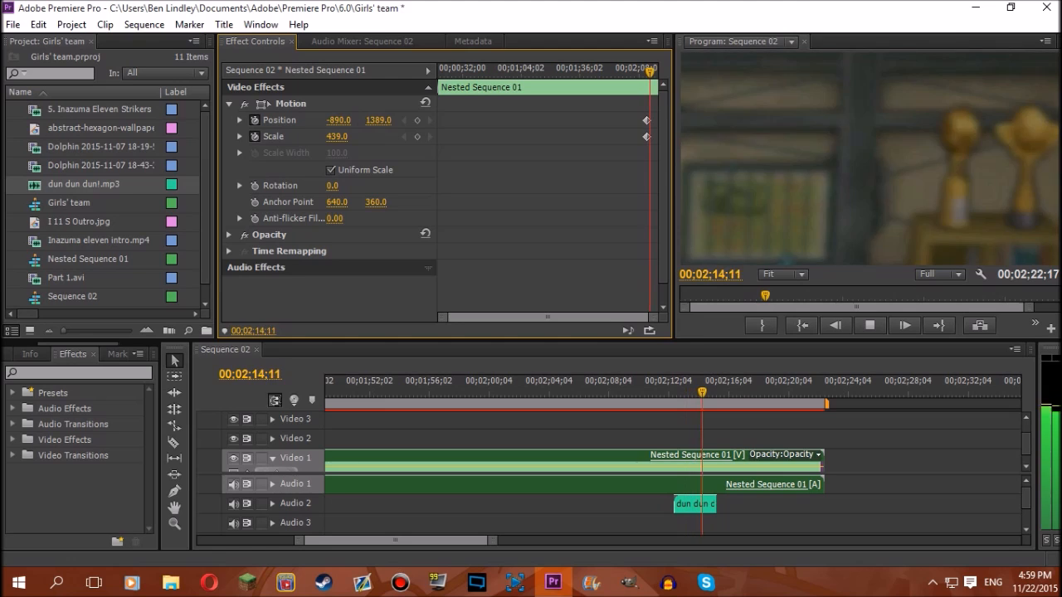
pyautogui.press('space')
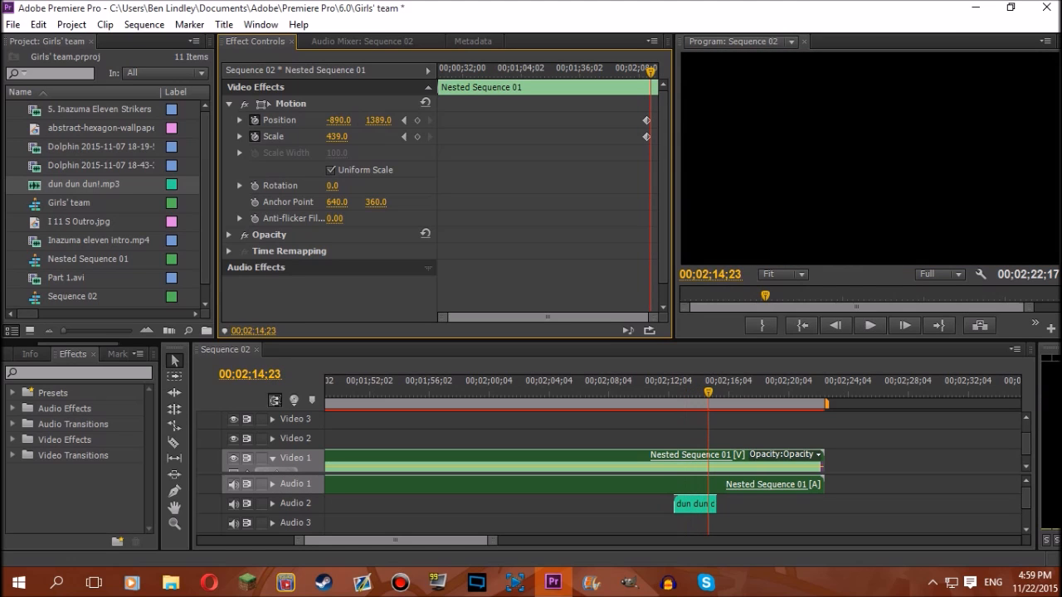
# Step frame by frame through the zoomed part of the nested clip from 00;02;14;23 and replay the zoom with its sound.
pyautogui.press('Left')
pyautogui.press('Left')
pyautogui.press('Left')
pyautogui.press('Left')
pyautogui.press('Left')
pyautogui.press('Left')
pyautogui.press('Left')
pyautogui.press('Left')
pyautogui.press('Left')
pyautogui.press('Left')
pyautogui.press('Left')
pyautogui.press('Left')
pyautogui.press('Left')
pyautogui.press('Left')
pyautogui.press('Left')
pyautogui.press('Left')
pyautogui.press('Left')
pyautogui.press('Left')
pyautogui.press('Left')
pyautogui.press('Left')
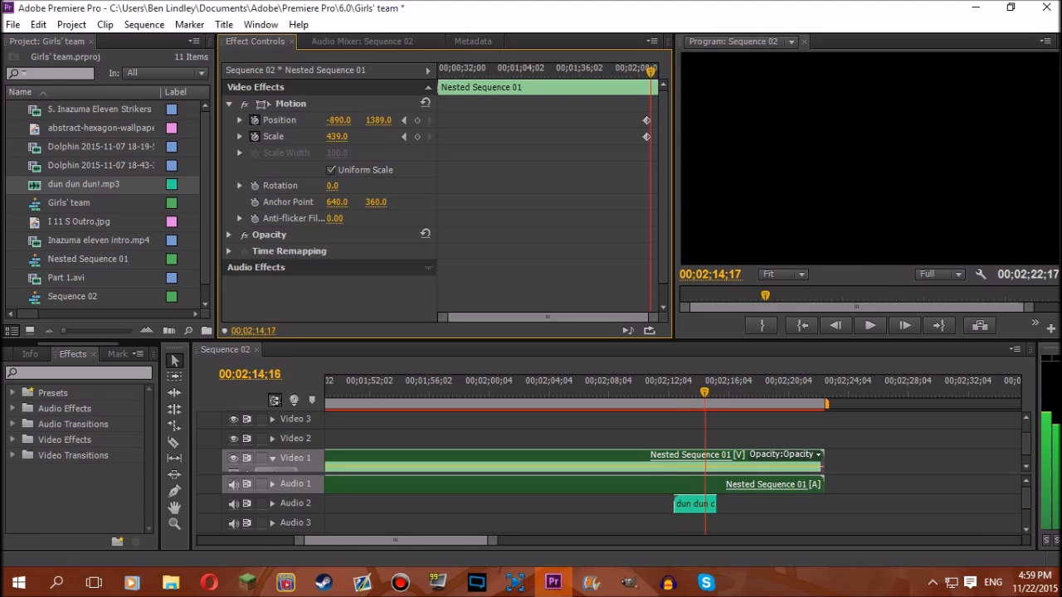
pyautogui.press('Left')
pyautogui.press('Left')
pyautogui.press('Left')
pyautogui.press('Left')
pyautogui.press('Left')
pyautogui.press('Left')
pyautogui.press('Left')
pyautogui.press('Left')
pyautogui.press('Left')
pyautogui.press('Left')
pyautogui.press('Left')
pyautogui.press('Left')
pyautogui.press('Left')
pyautogui.press('Left')
pyautogui.press('Left')
pyautogui.press('Left')
pyautogui.press('Left')
pyautogui.press('Left')
pyautogui.press('Left')
pyautogui.press('Left')
pyautogui.press('Right')
pyautogui.press('Right')
pyautogui.press('Right')
pyautogui.press('Right')
pyautogui.press('Right')
pyautogui.press('Right')
pyautogui.press('Right')
pyautogui.press('Right')
pyautogui.press('Right')
pyautogui.press('Right')
pyautogui.press('Right')
pyautogui.press('Right')
pyautogui.press('Right')
pyautogui.press('Right')
pyautogui.press('Right')
pyautogui.press('Right')
pyautogui.press('Right')
pyautogui.press('Right')
pyautogui.press('Right')
pyautogui.press('Right')
pyautogui.press('Right')
pyautogui.press('Right')
pyautogui.press('Right')
pyautogui.press('Right')
pyautogui.press('Right')
pyautogui.press('Right')
pyautogui.press('Right')
pyautogui.press('Right')
pyautogui.press('Left')
pyautogui.press('Left')
pyautogui.press('Left')
pyautogui.press('Left')
pyautogui.press('Left')
pyautogui.press('Left')
pyautogui.press('Left')
pyautogui.press('Left')
pyautogui.press('Left')
pyautogui.press('Left')
pyautogui.press('Left')
pyautogui.press('Left')
pyautogui.press('Left')
pyautogui.press('Left')
pyautogui.press('Left')
pyautogui.press('Left')
pyautogui.press('Left')
pyautogui.press('Left')
pyautogui.press('Left')
pyautogui.press('Left')
pyautogui.press('Left')
pyautogui.moveTo(681, 391); pyautogui.dragTo(615, 392)
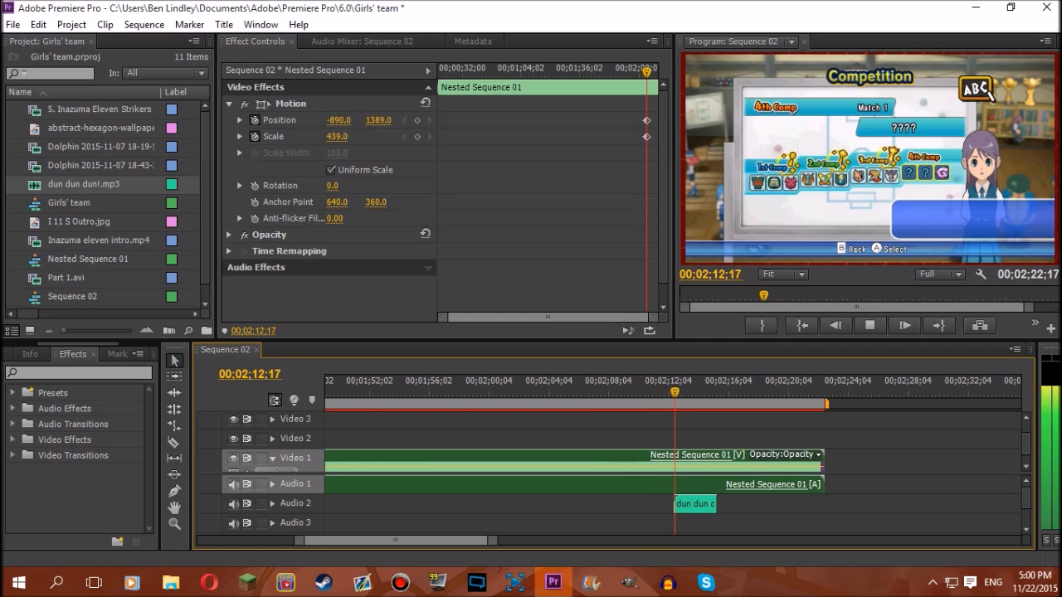
pyautogui.press('space')
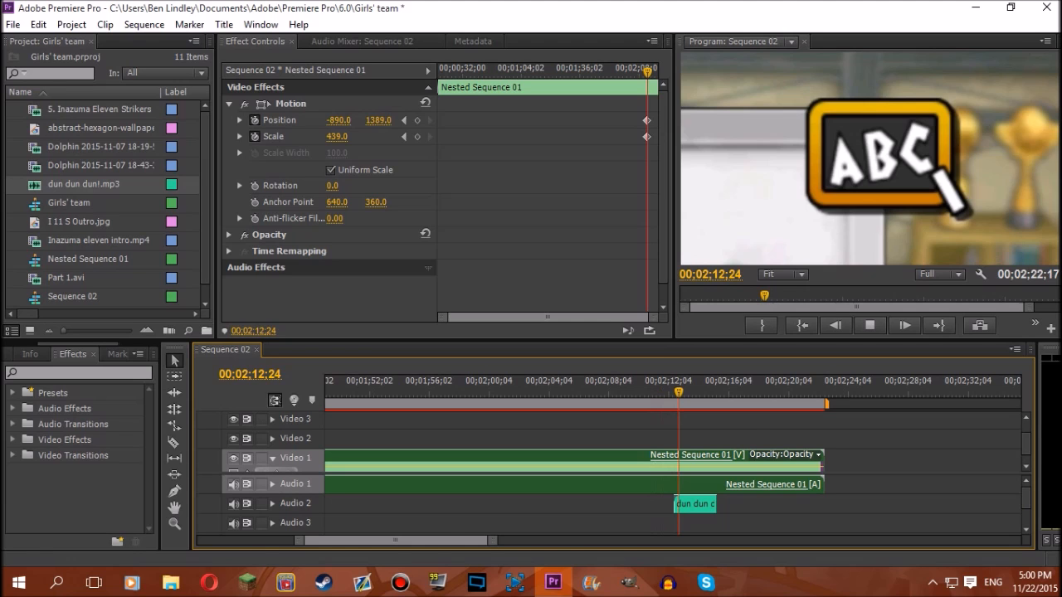
# Shift the nested clip's Position and Scale keyframes earlier so the zoom happens at 00;02;10;27.
pyautogui.moveTo(679, 393); pyautogui.dragTo(657, 392)
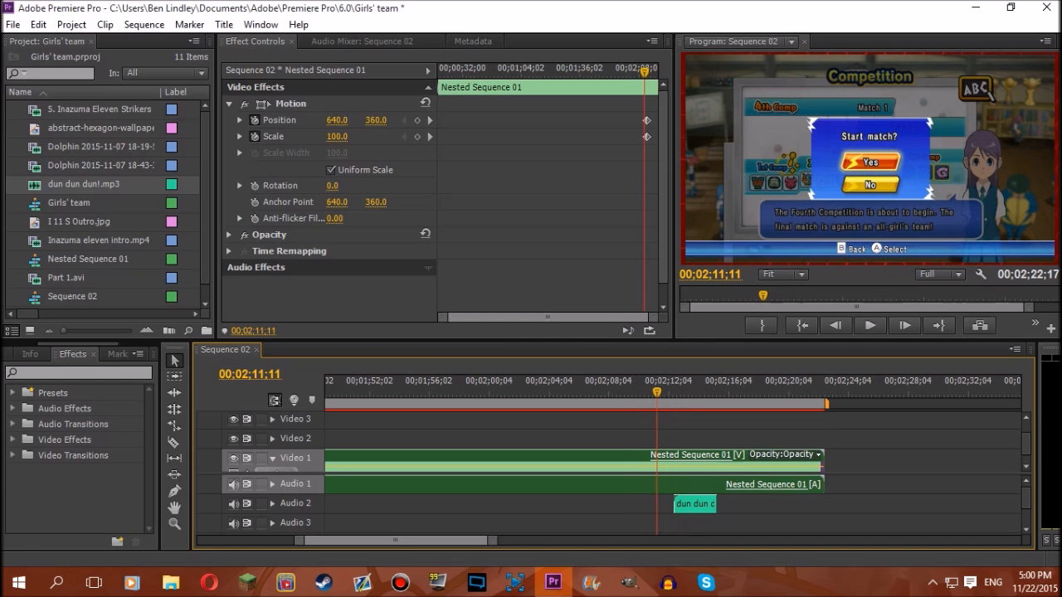
pyautogui.moveTo(645, 73); pyautogui.dragTo(644, 73)
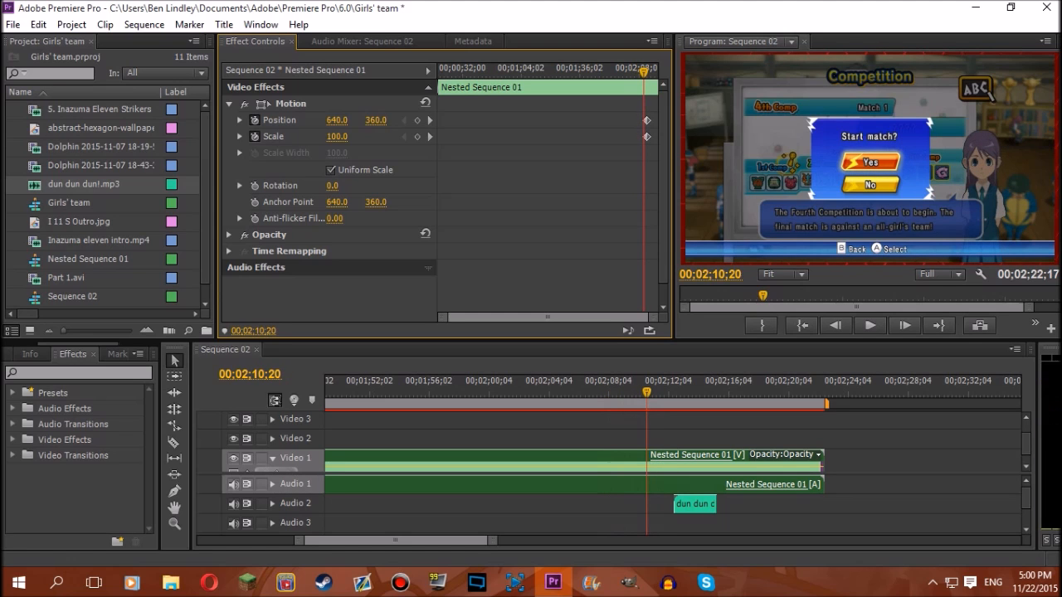
pyautogui.press('space')
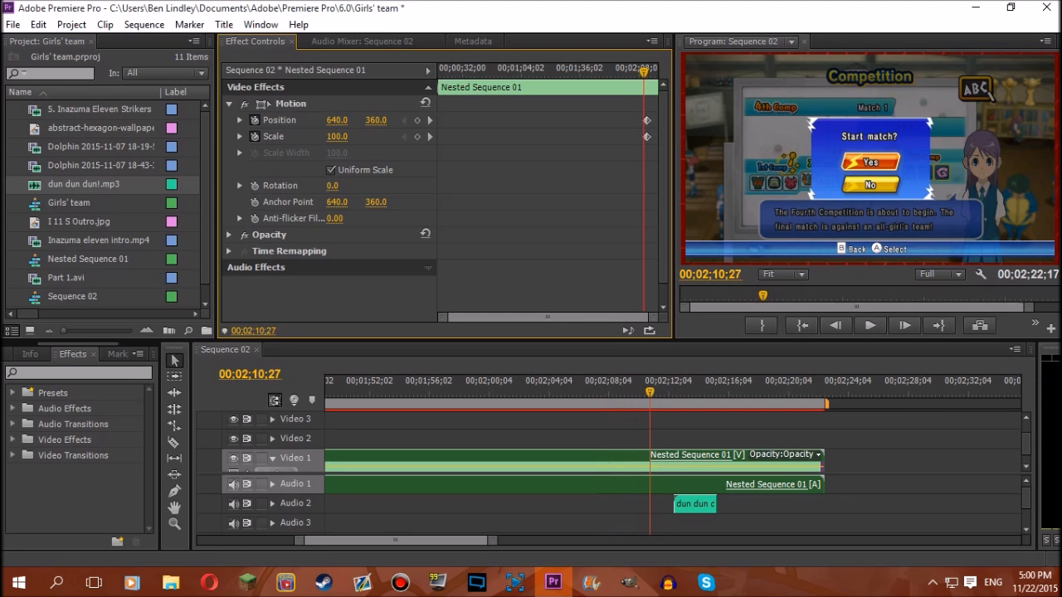
pyautogui.moveTo(443, 318); pyautogui.dragTo(544, 318)
pyautogui.moveTo(567, 109); pyautogui.dragTo(539, 136)
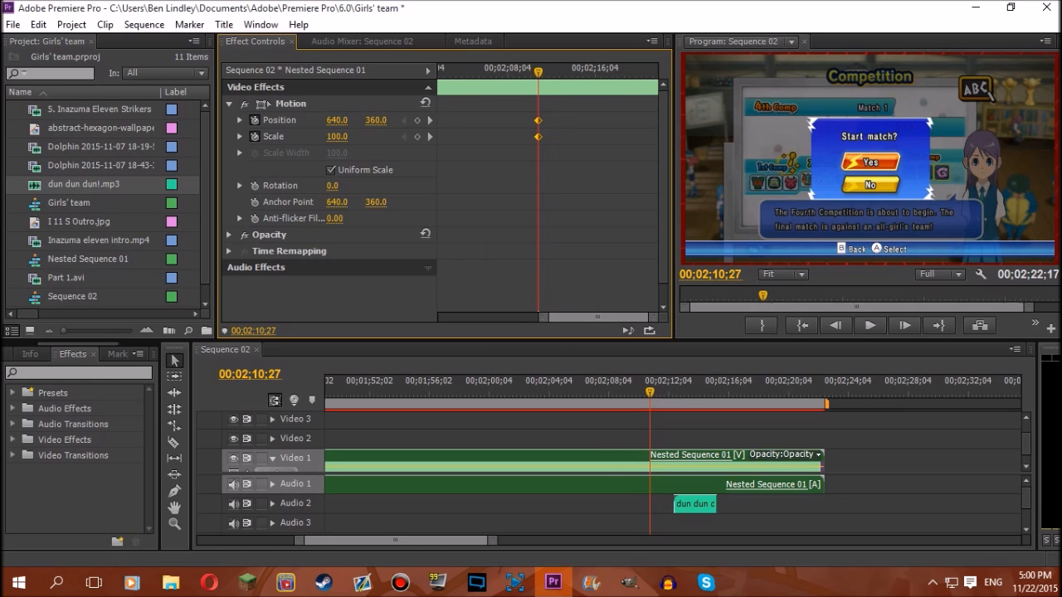
# Move the dun dun dun!.mp3 clip on Audio 2 to start at 00;02;10;27 and play that part of the sequence.
pyautogui.moveTo(695, 504); pyautogui.dragTo(672, 503)
pyautogui.press('space')
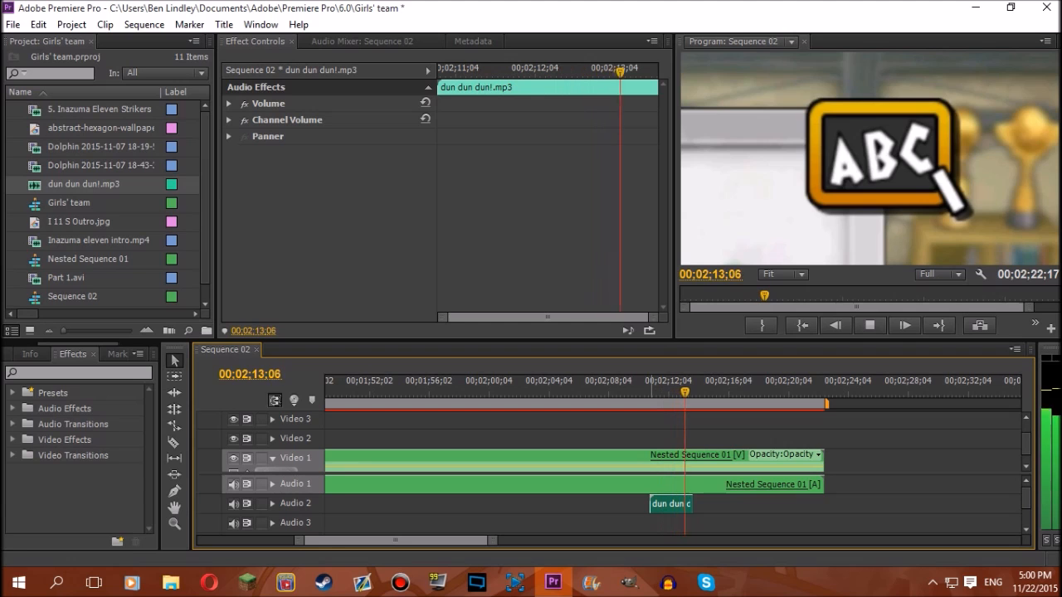
pyautogui.press('space')
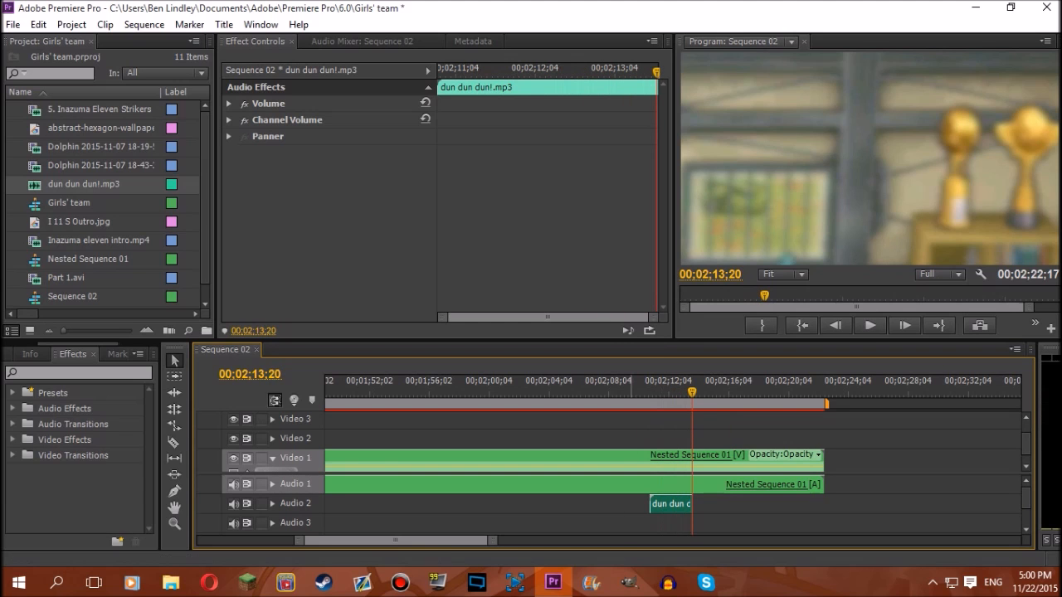
pyautogui.click(627, 388)
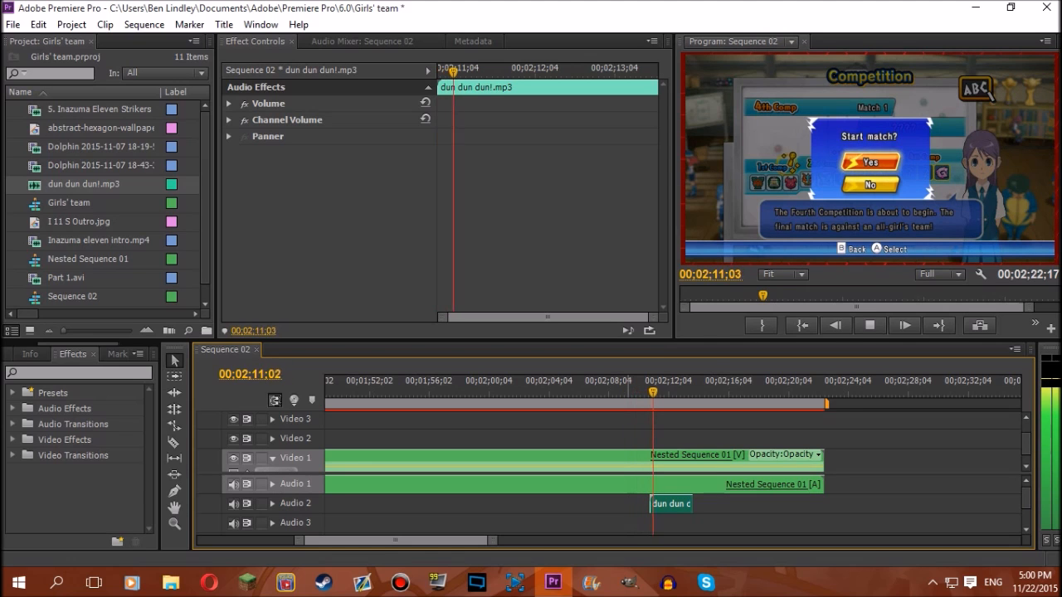
pyautogui.press('space')
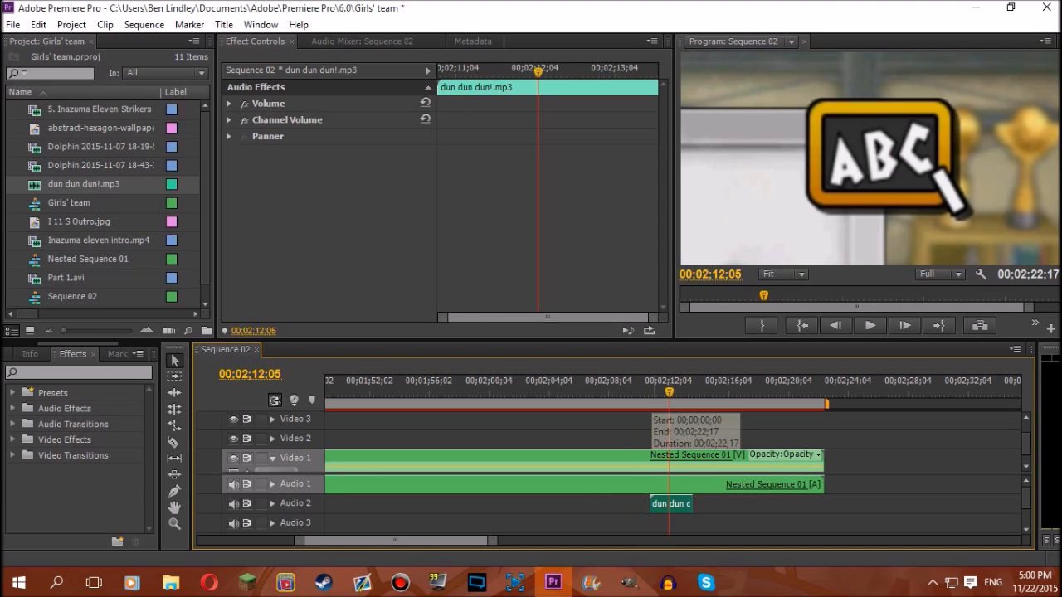
# Select the nested clip and play the sequence from just before the zoom to about 00;02;13;26 to review its timing with the sound.
pyautogui.click(646, 387)
pyautogui.moveTo(653, 317)
pyautogui.mouseDown()
pyautogui.moveTo(455, 317)
pyautogui.moveTo(653, 317)
pyautogui.mouseUp()
pyautogui.click(654, 458)
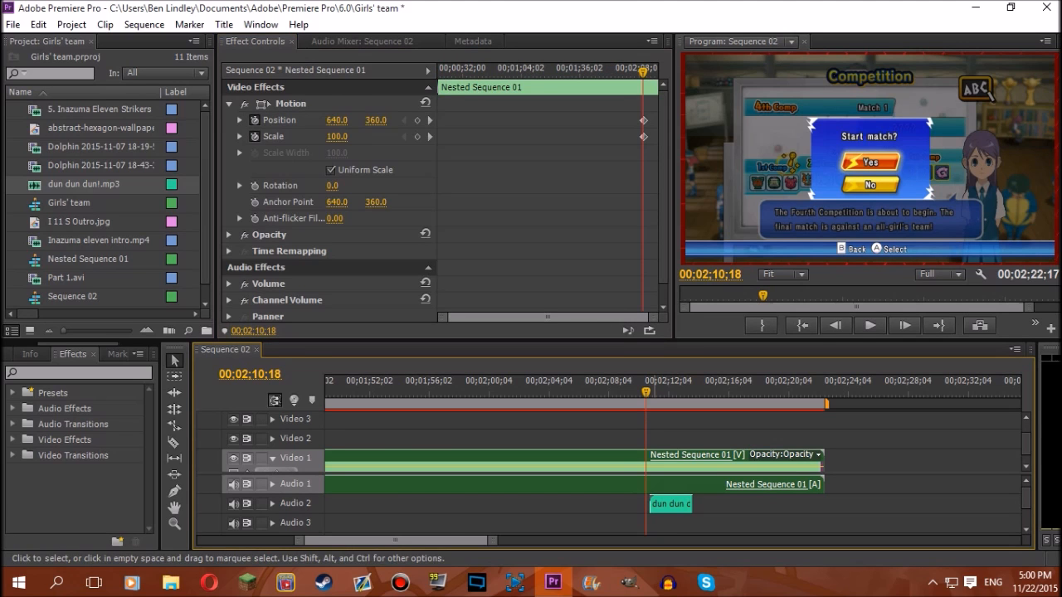
pyautogui.press('space')
pyautogui.press('space')
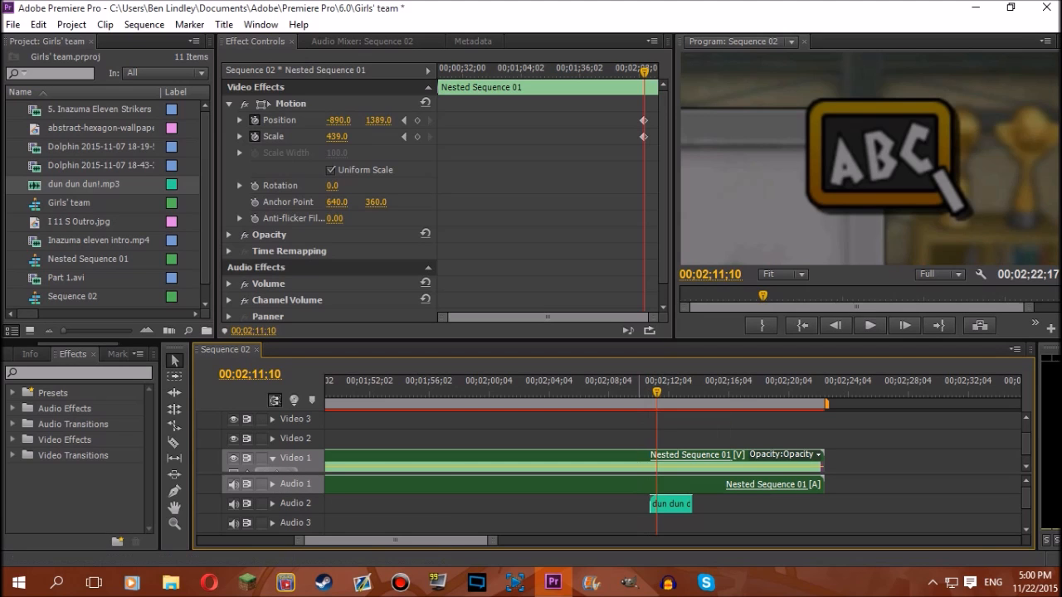
pyautogui.click(639, 390)
pyautogui.press('space')
pyautogui.press('space')
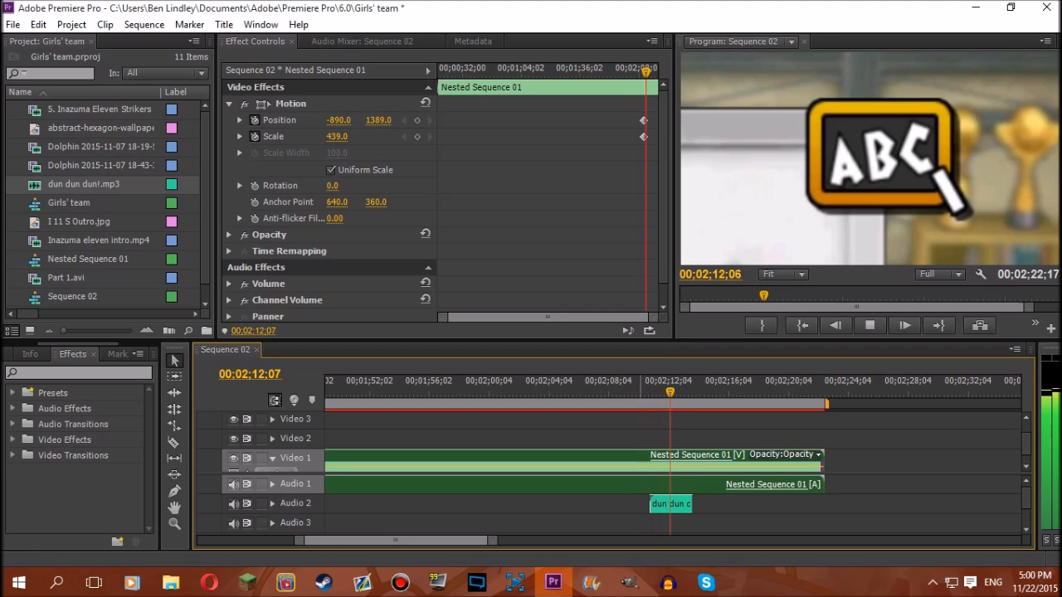
pyautogui.press('space')
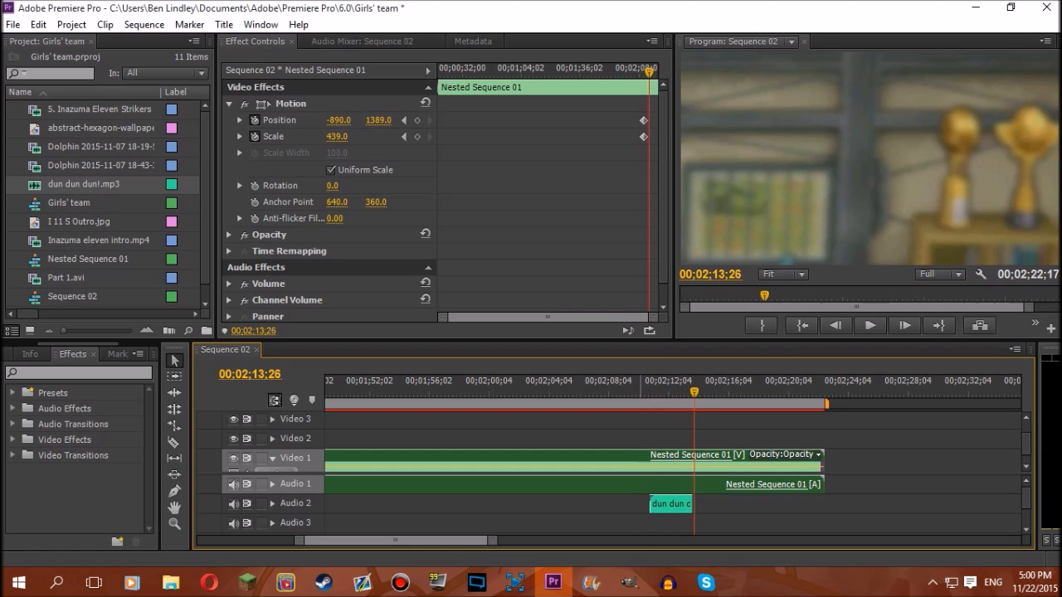
# Add Position and Scale keyframes to the nested clip at 00;02;13;09, on the last frames showing the zoomed ABC icon.
pyautogui.press('Left')
pyautogui.press('Left')
pyautogui.press('Left')
pyautogui.press('Left')
pyautogui.press('Left')
pyautogui.press('Left')
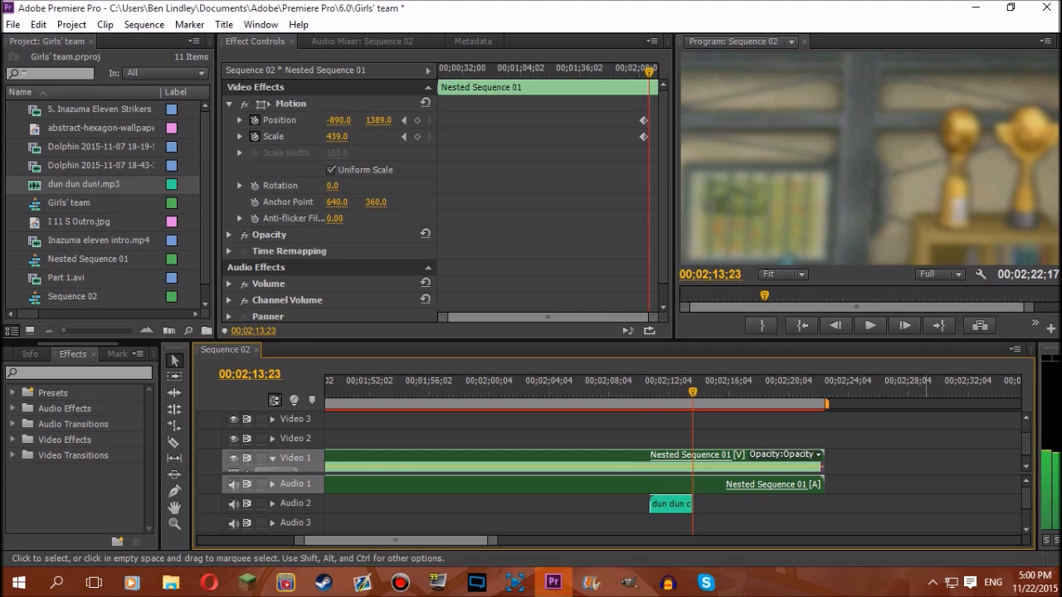
pyautogui.press('Left')
pyautogui.press('Left')
pyautogui.press('Left')
pyautogui.press('Left')
pyautogui.press('Left')
pyautogui.press('Left')
pyautogui.press('Left')
pyautogui.press('Left')
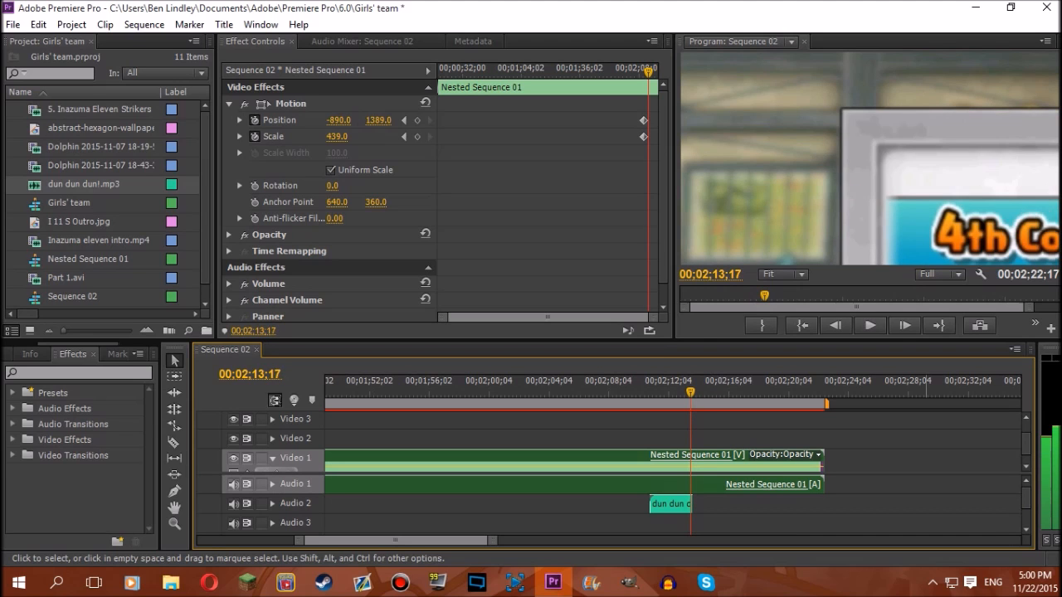
pyautogui.press('Left')
pyautogui.press('Left')
pyautogui.press('Left')
pyautogui.press('Left')
pyautogui.press('Left')
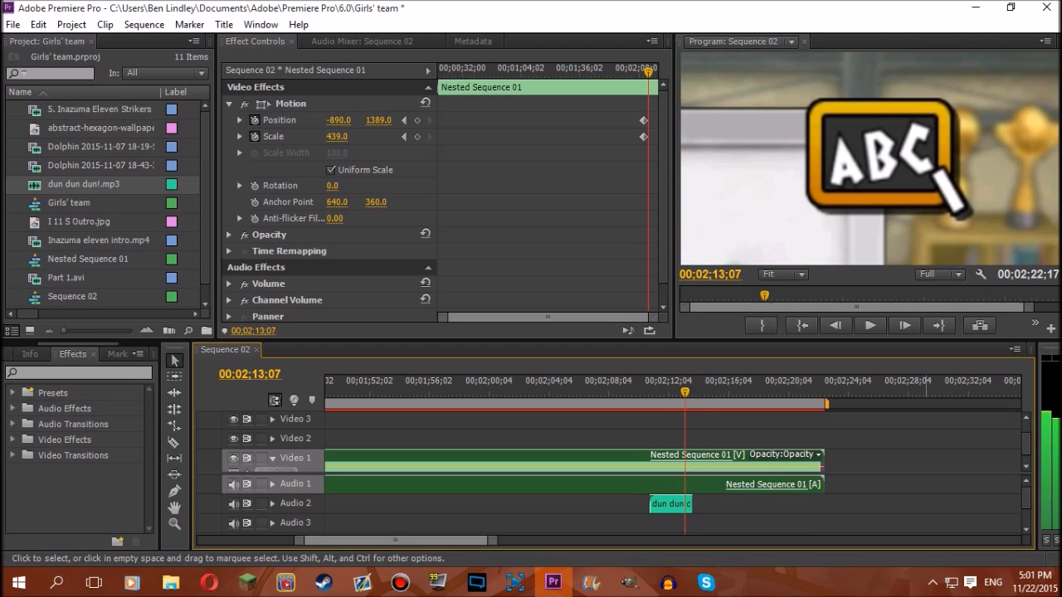
pyautogui.press('Left')
pyautogui.press('Left')
pyautogui.press('Left')
pyautogui.press('Left')
pyautogui.press('Left')
pyautogui.press('Left')
pyautogui.press('Left')
pyautogui.press('Left')
pyautogui.press('Right')
pyautogui.press('Right')
pyautogui.press('Right')
pyautogui.press('Right')
pyautogui.press('Right')
pyautogui.press('Right')
pyautogui.press('Right')
pyautogui.press('Right')
pyautogui.press('Right')
pyautogui.press('Right')
pyautogui.press('Right')
pyautogui.press('Right')
pyautogui.press('Right')
pyautogui.press('Right')
pyautogui.press('Right')
pyautogui.press('Left')
pyautogui.press('Left')
pyautogui.press('Left')
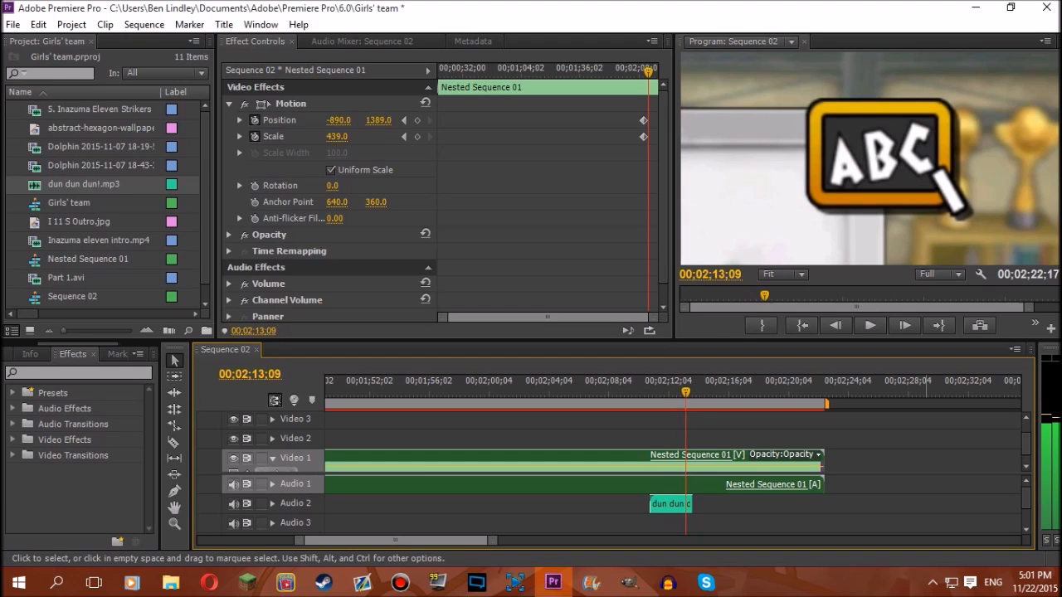
pyautogui.click(416, 120)
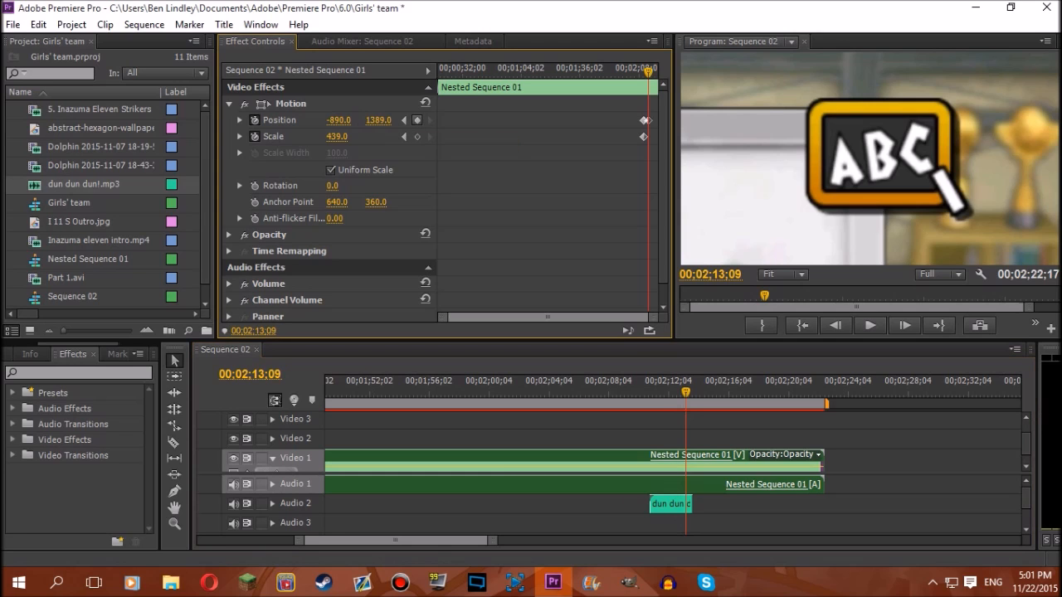
pyautogui.click(417, 137)
# Play the zoomed section with its sound effect from 00;02;10;04 to just past the new keyframes.
pyautogui.press('Left')
pyautogui.press('Left')
pyautogui.press('Left')
pyautogui.press('Left')
pyautogui.press('Left')
pyautogui.press('Left')
pyautogui.press('Left')
pyautogui.moveTo(682, 392); pyautogui.dragTo(639, 391)
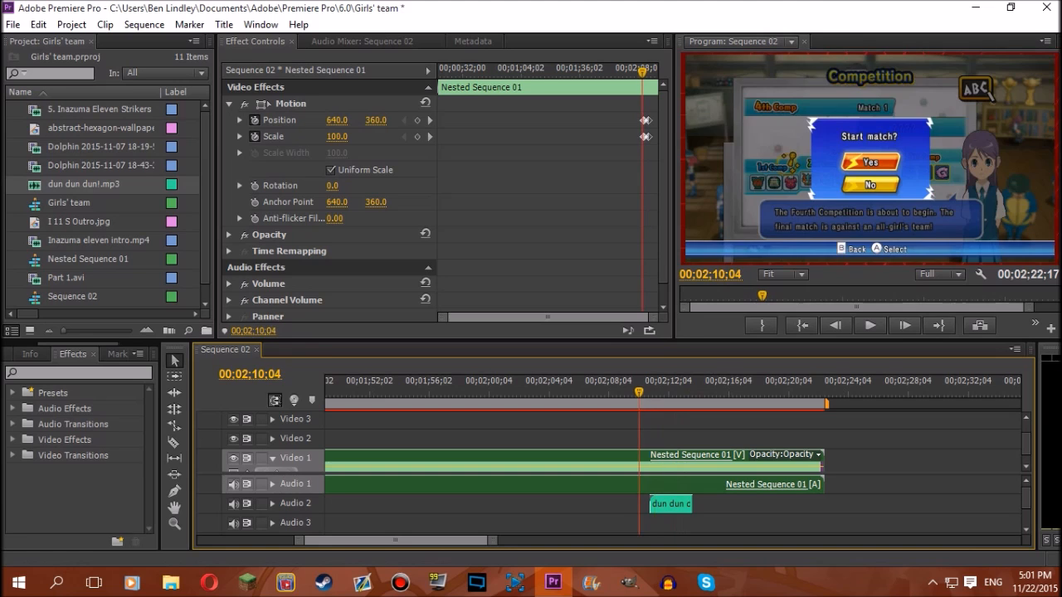
pyautogui.press('space')
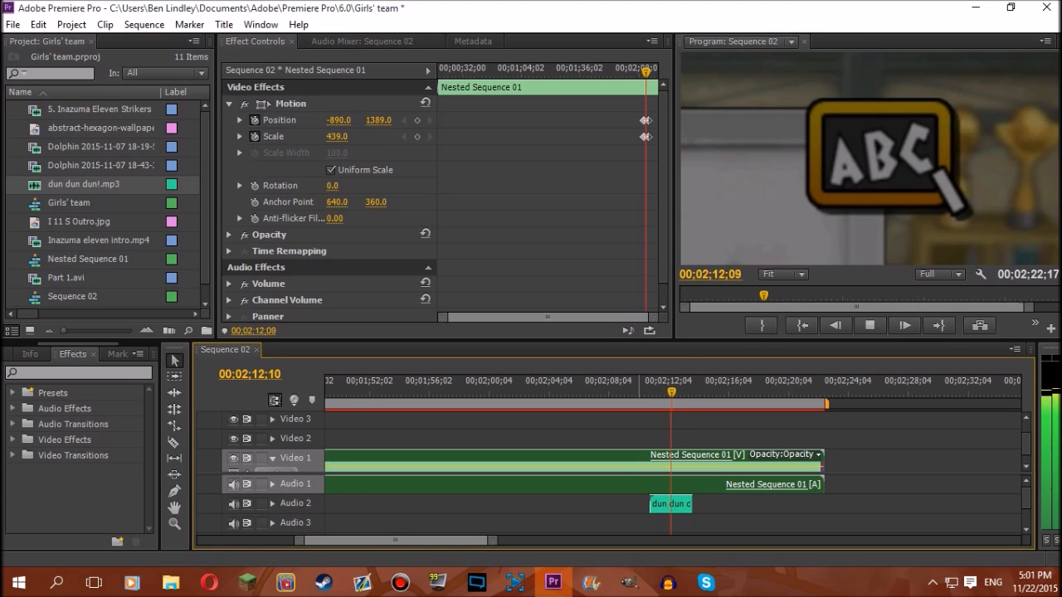
pyautogui.press('space')
pyautogui.press('space')
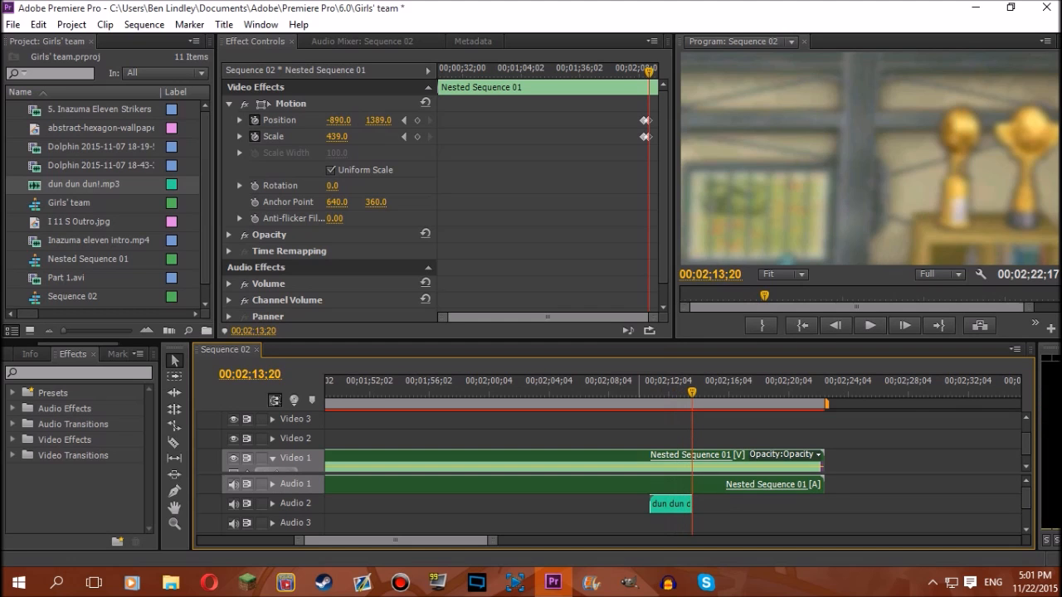
# At 00;02;13;10, one frame after the hold keyframes, set the nested clip's Scale to 100 and Position to 640, 360.
pyautogui.press('j')
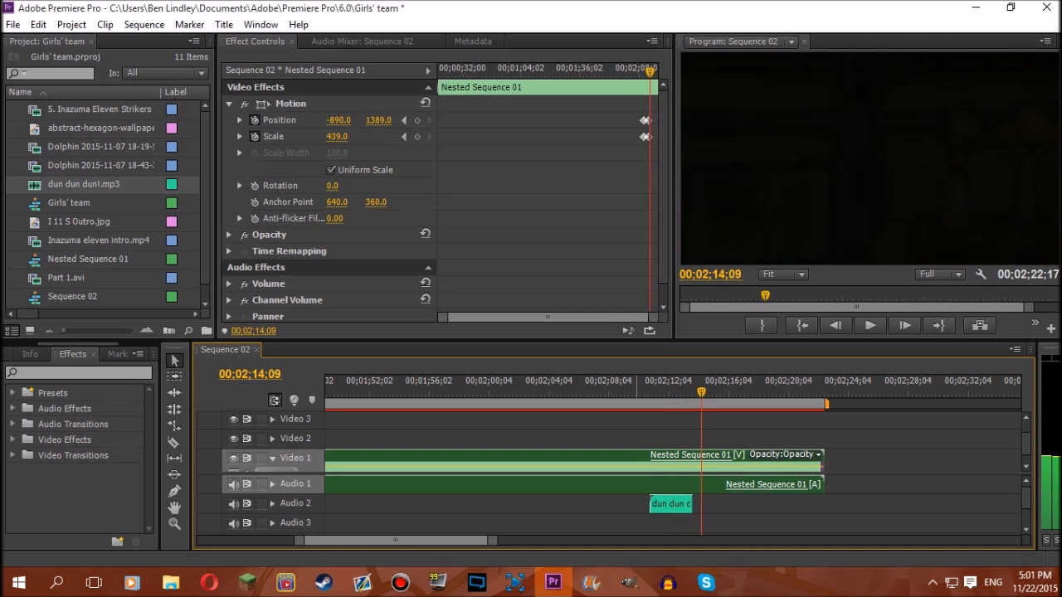
pyautogui.press('k')
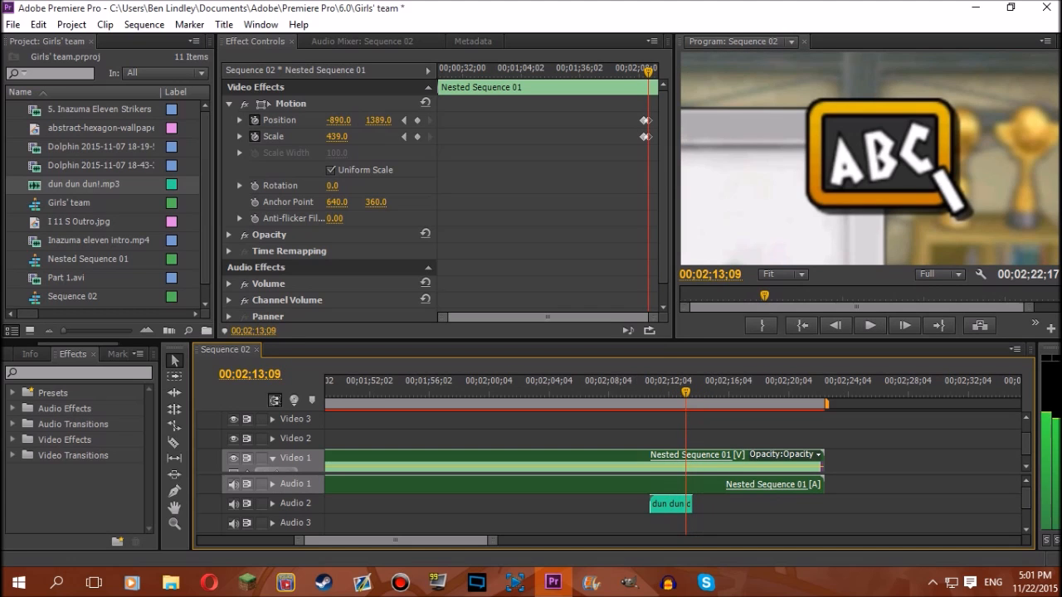
pyautogui.press('Right')
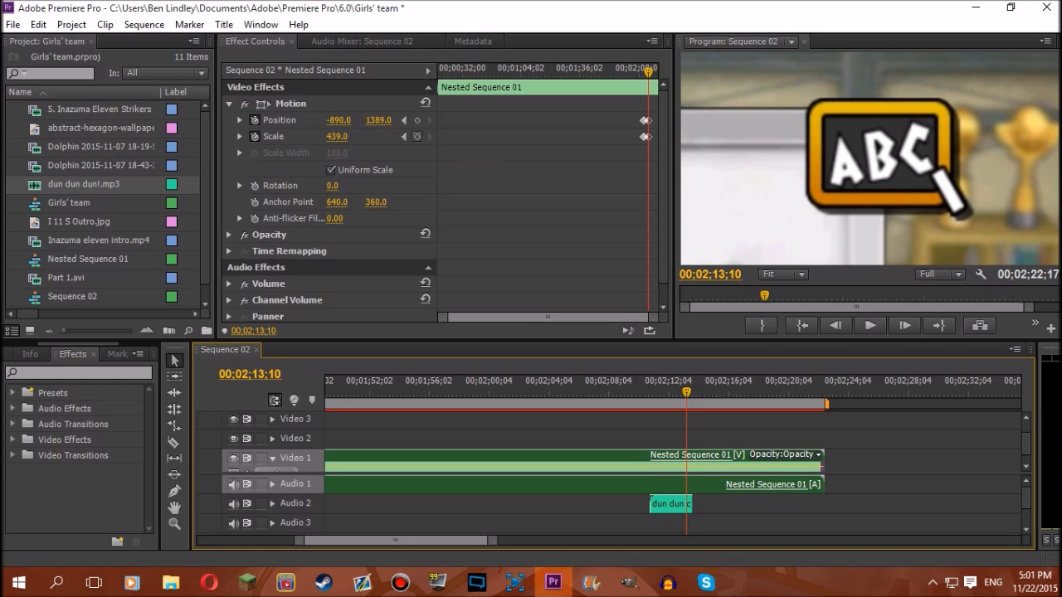
pyautogui.click(337, 137)
pyautogui.moveTo(336, 137); pyautogui.dragTo(221, 137)
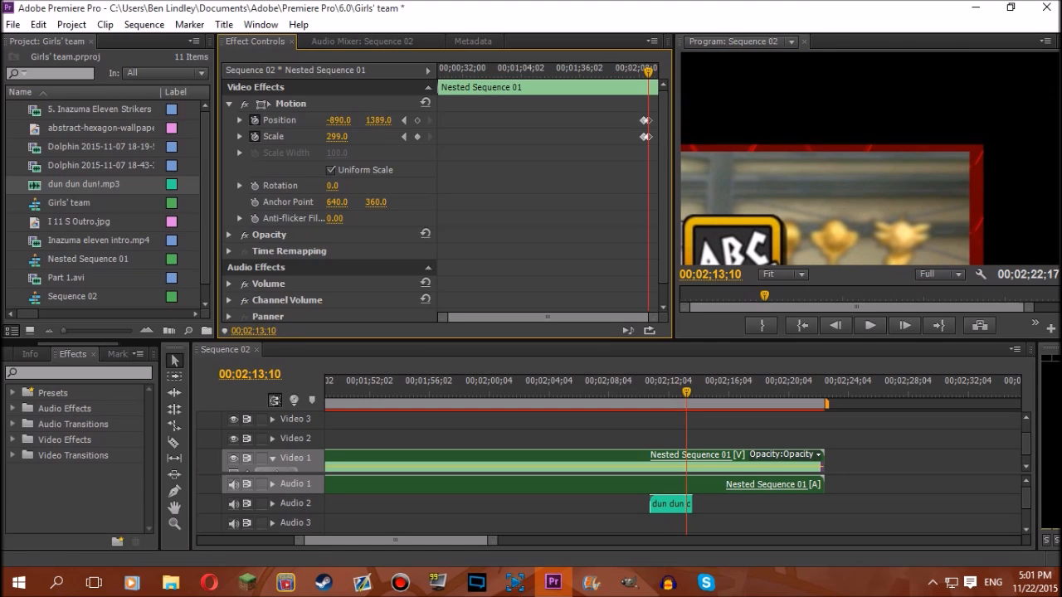
pyautogui.moveTo(378, 121); pyautogui.dragTo(0, 120)
pyautogui.moveTo(339, 120); pyautogui.dragTo(1061, 120)
pyautogui.moveTo(337, 136); pyautogui.dragTo(170, 136)
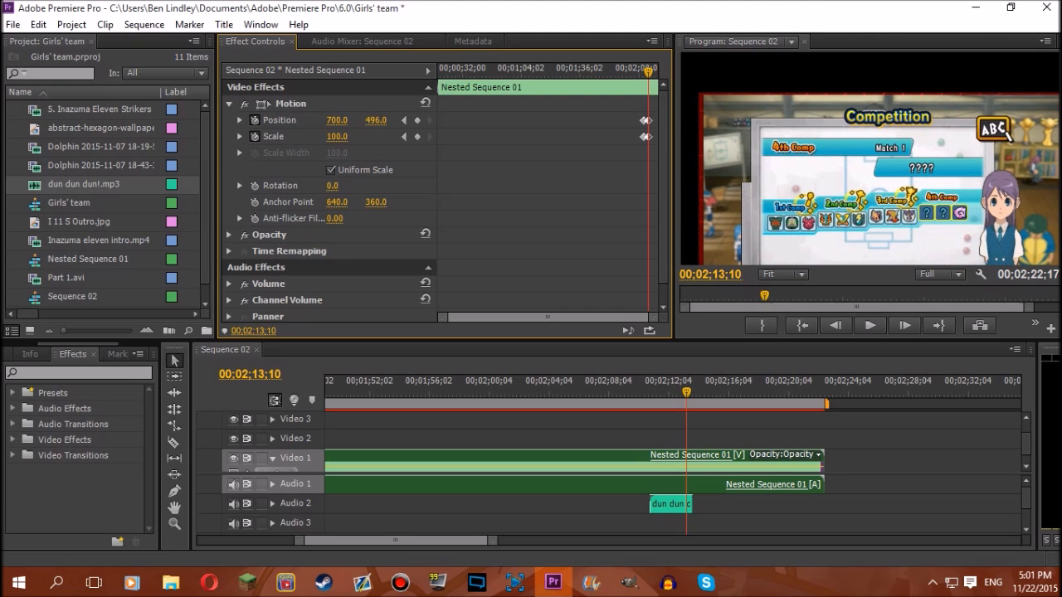
pyautogui.moveTo(337, 121); pyautogui.dragTo(290, 120)
pyautogui.moveTo(376, 120); pyautogui.dragTo(263, 121)
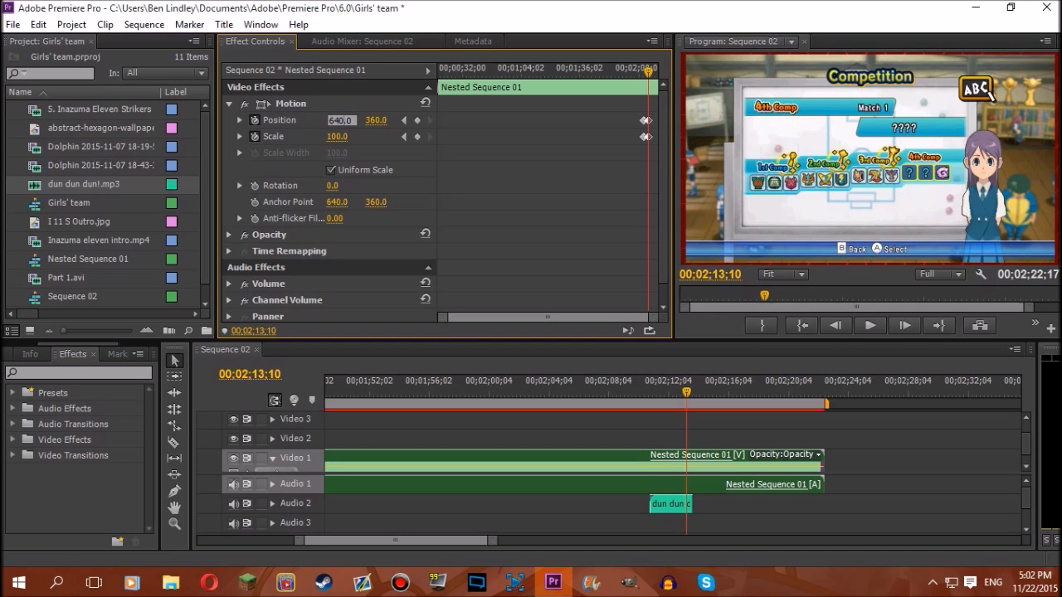
pyautogui.press('Return')
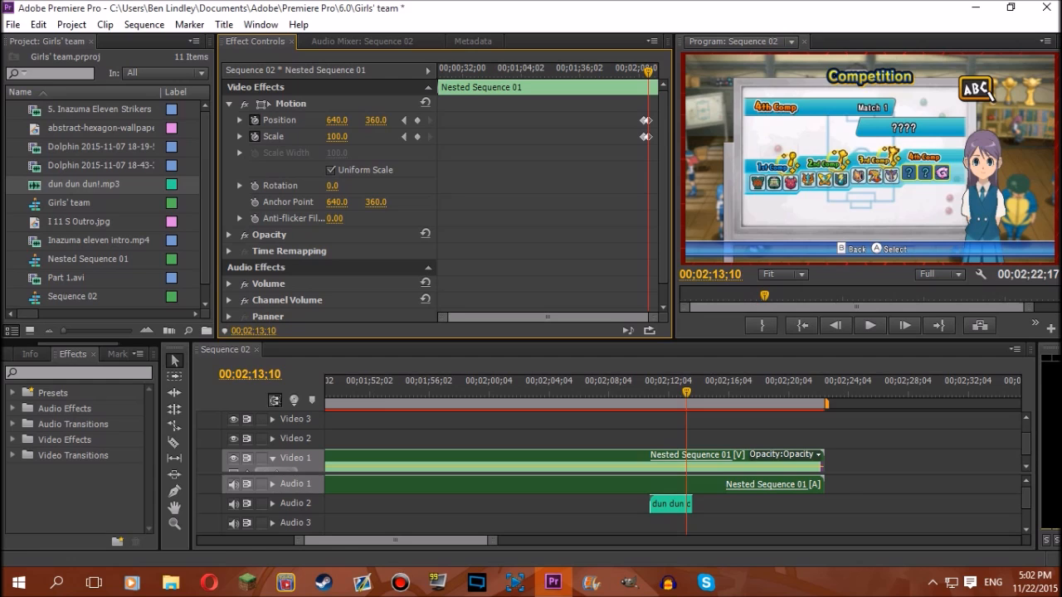
# Replay the zoom in and out with its sound, letting the sequence run from 00;02;09;29 to its end.
pyautogui.click(619, 392)
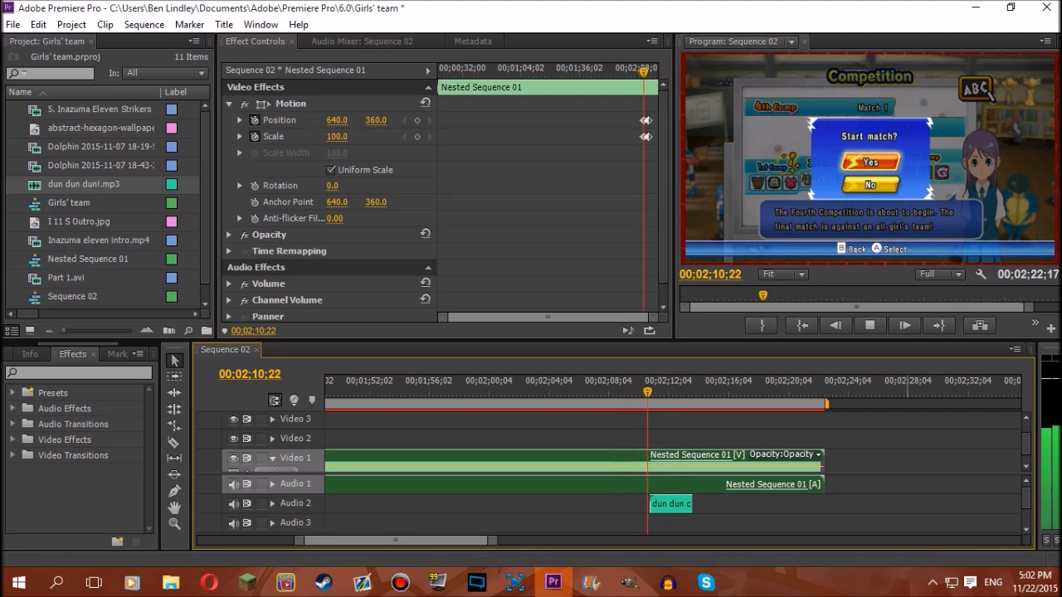
pyautogui.press('space')
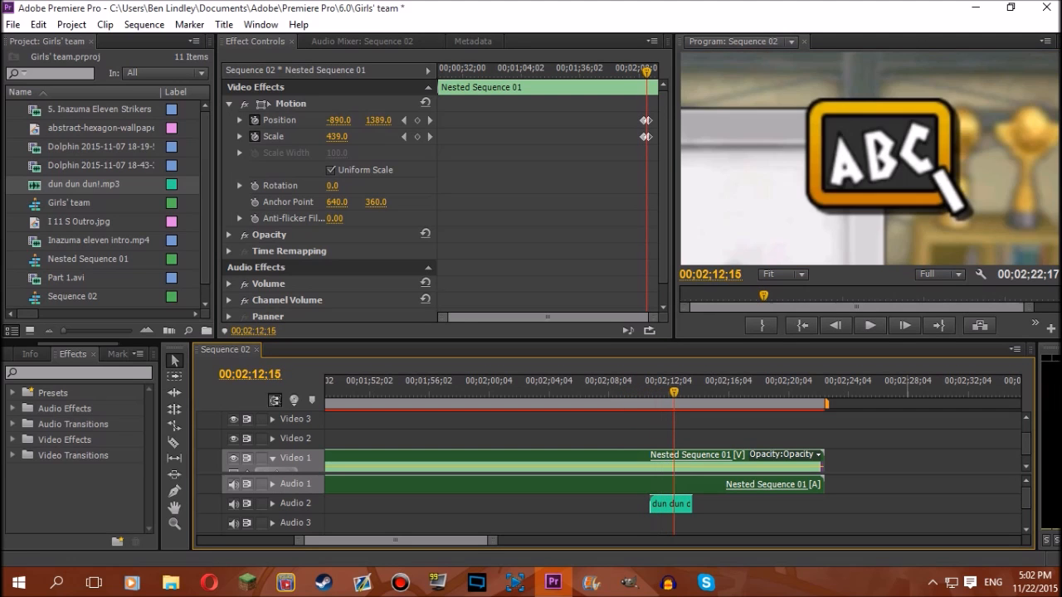
pyautogui.click(636, 392)
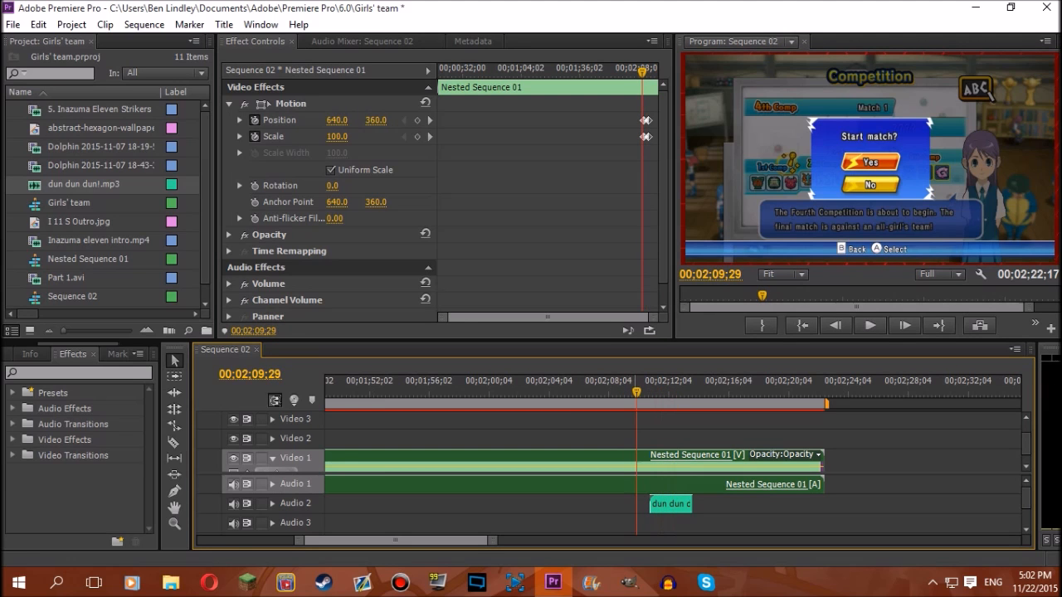
pyautogui.press('space')
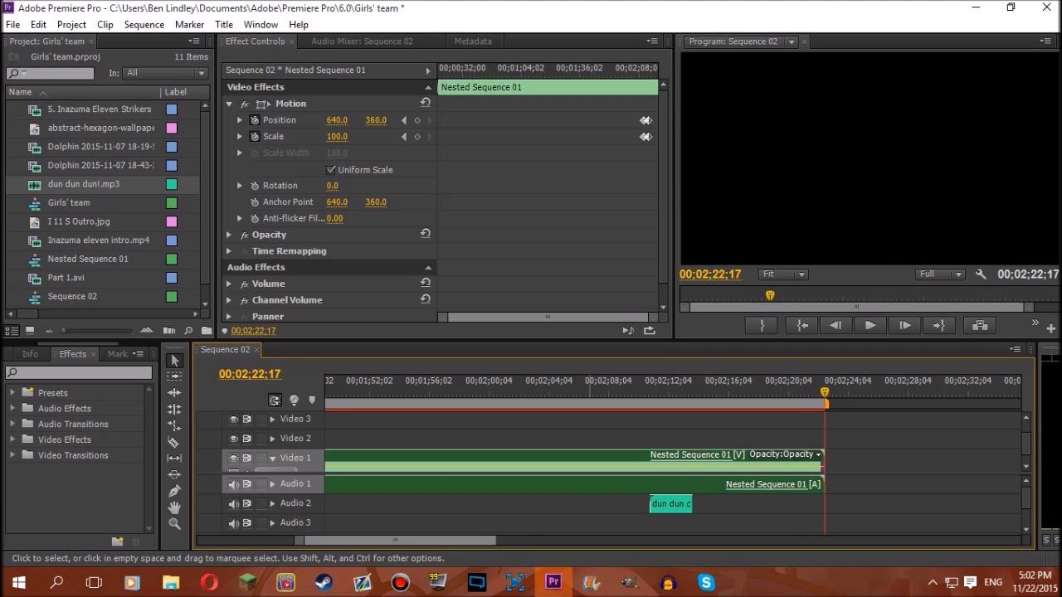
# Fit the whole sequence in the timeline view and save the project.
pyautogui.moveTo(493, 541); pyautogui.dragTo(727, 541)
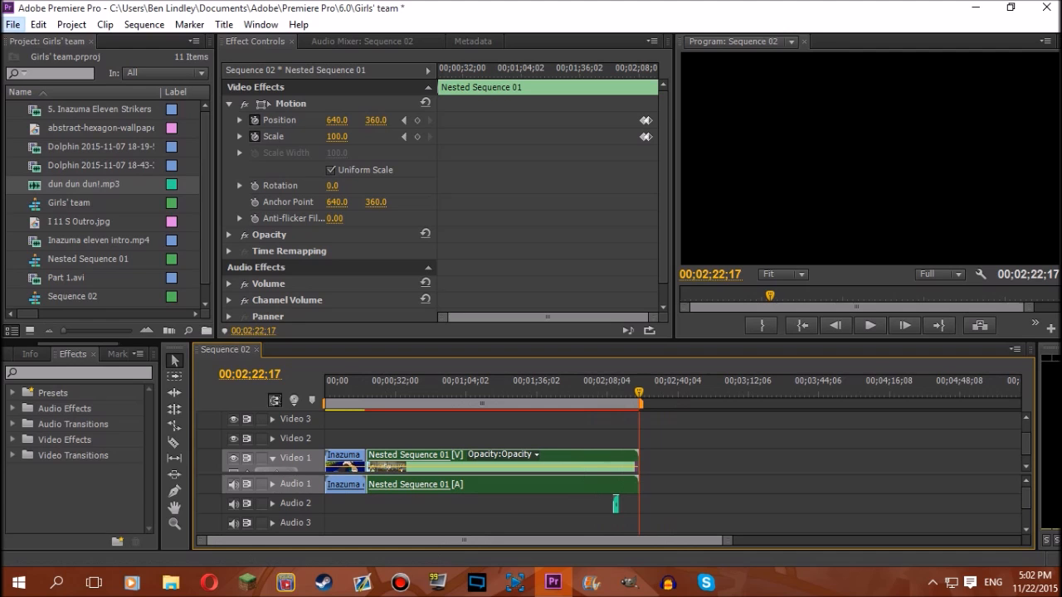
pyautogui.click(13, 24)
pyautogui.click(50, 151)
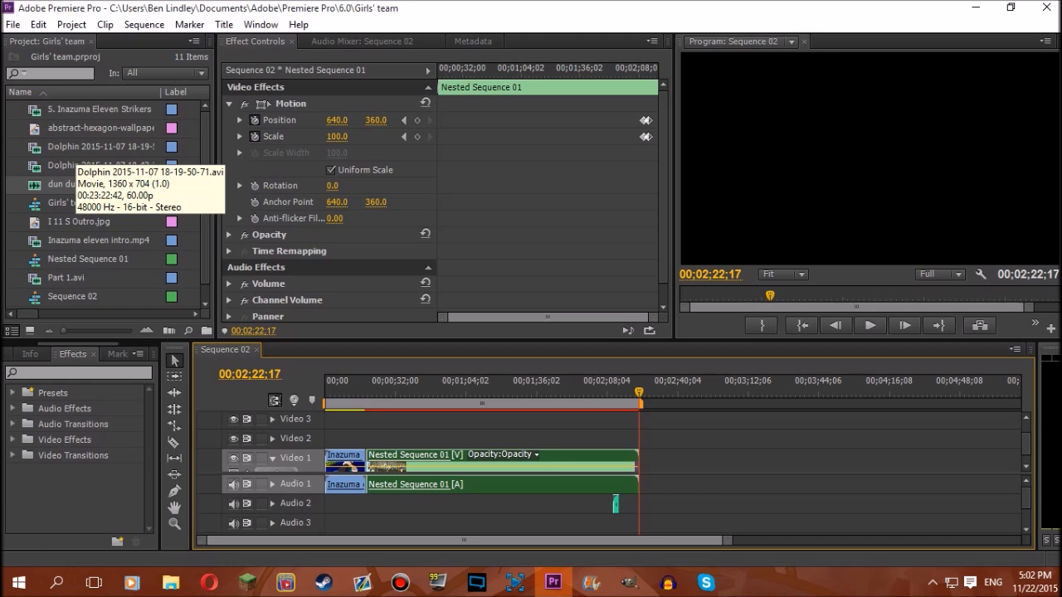
pyautogui.click(73, 147)
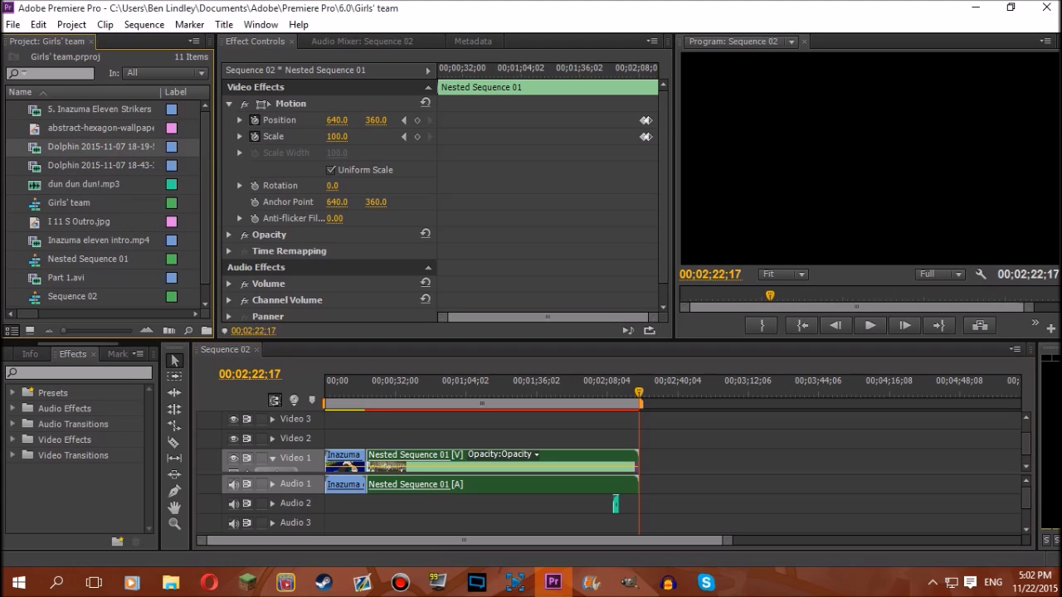
pyautogui.moveTo(73, 147); pyautogui.dragTo(639, 465)
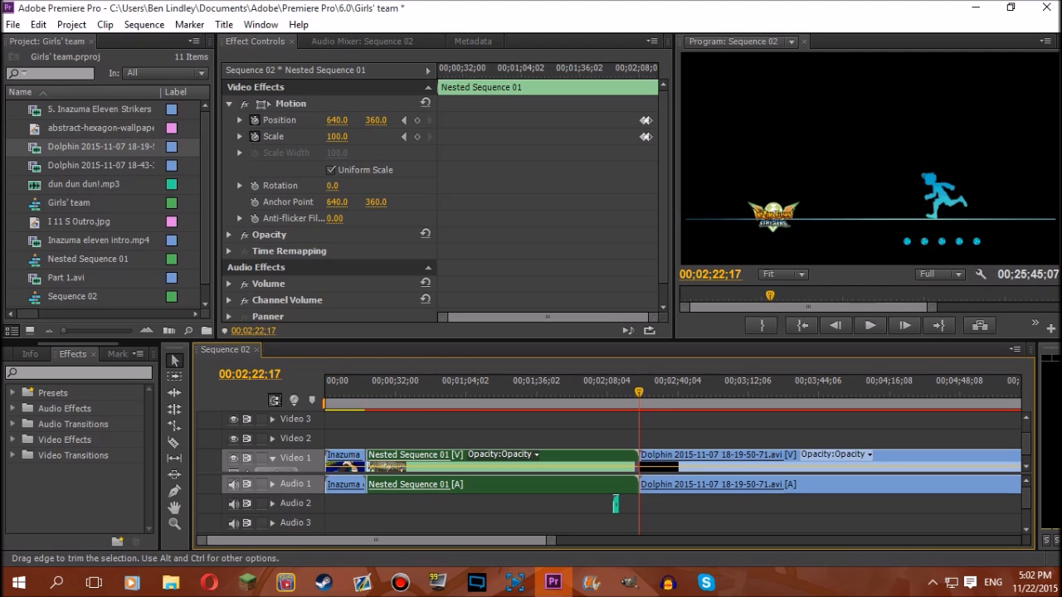
pyautogui.moveTo(705, 459); pyautogui.dragTo(692, 439)
pyautogui.moveTo(680, 485); pyautogui.dragTo(682, 504)
pyautogui.moveTo(551, 541); pyautogui.dragTo(911, 541)
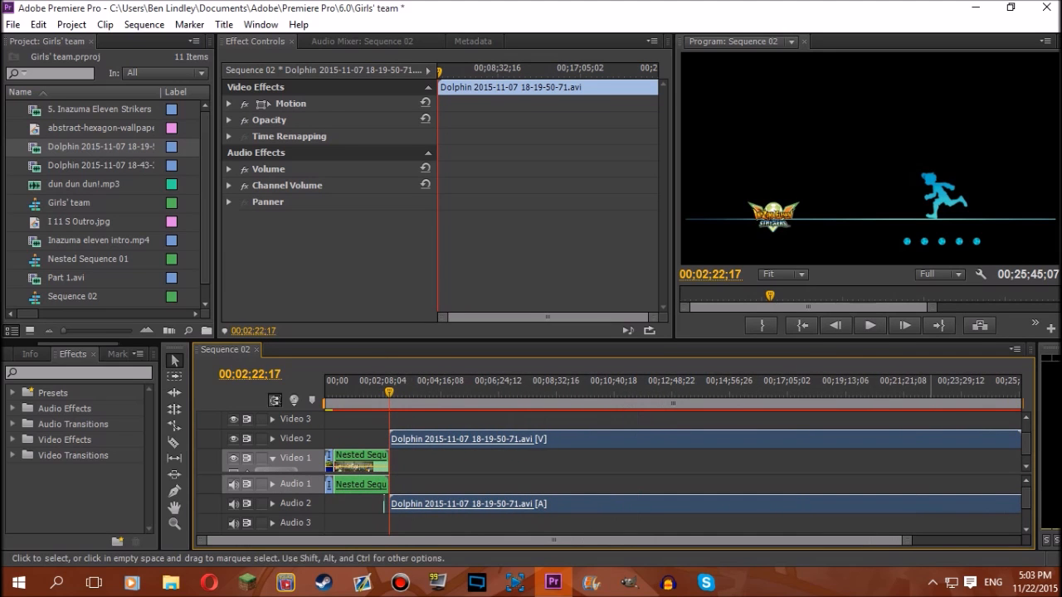
pyautogui.moveTo(907, 541); pyautogui.dragTo(926, 541)
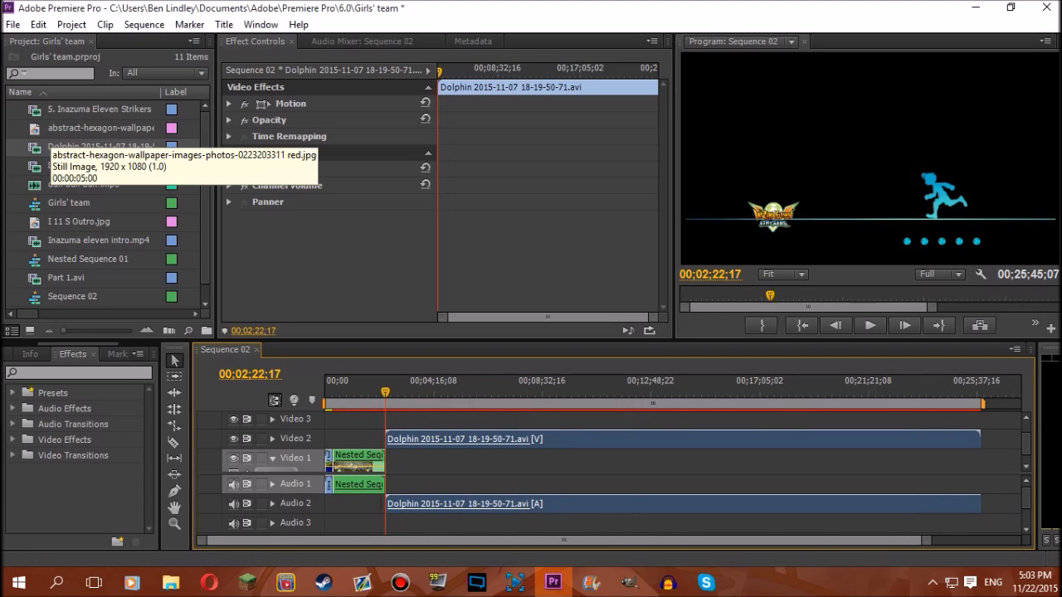
# Lay the red abstract-hexagon wallpaper on Video 1 beneath the Dolphin clip, spanning the clip's full length.
pyautogui.moveTo(100, 128); pyautogui.dragTo(985, 462)
pyautogui.press('space')
pyautogui.press('space')
# Apply the Crop effect to the Dolphin clip on Video 2 and set Left and Right to 4.1 %.
pyautogui.click(79, 373)
pyautogui.write('crop')
pyautogui.moveTo(64, 470); pyautogui.dragTo(418, 440)
pyautogui.click(337, 169)
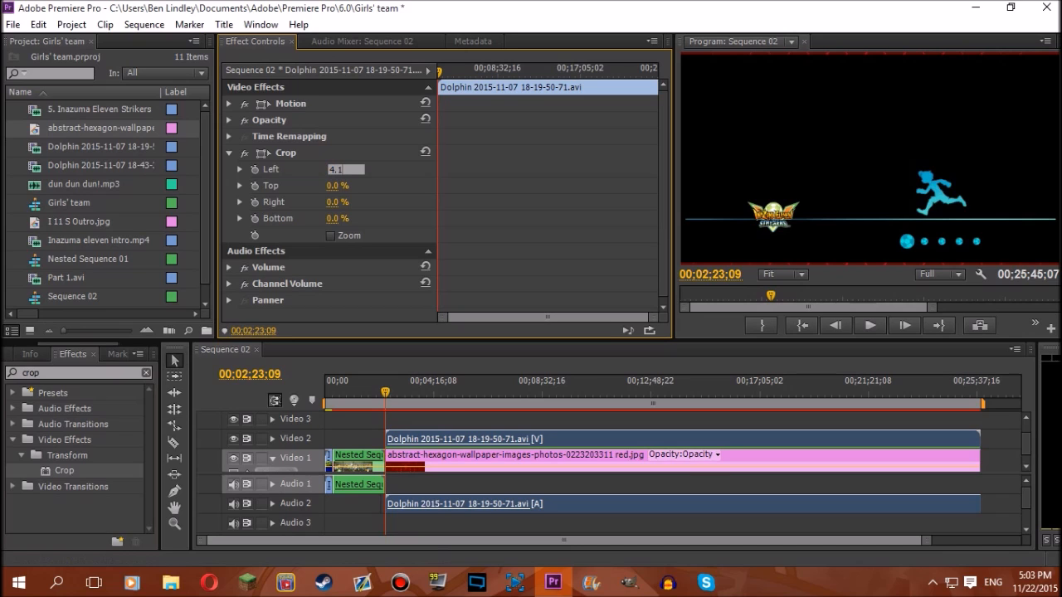
pyautogui.click(337, 202)
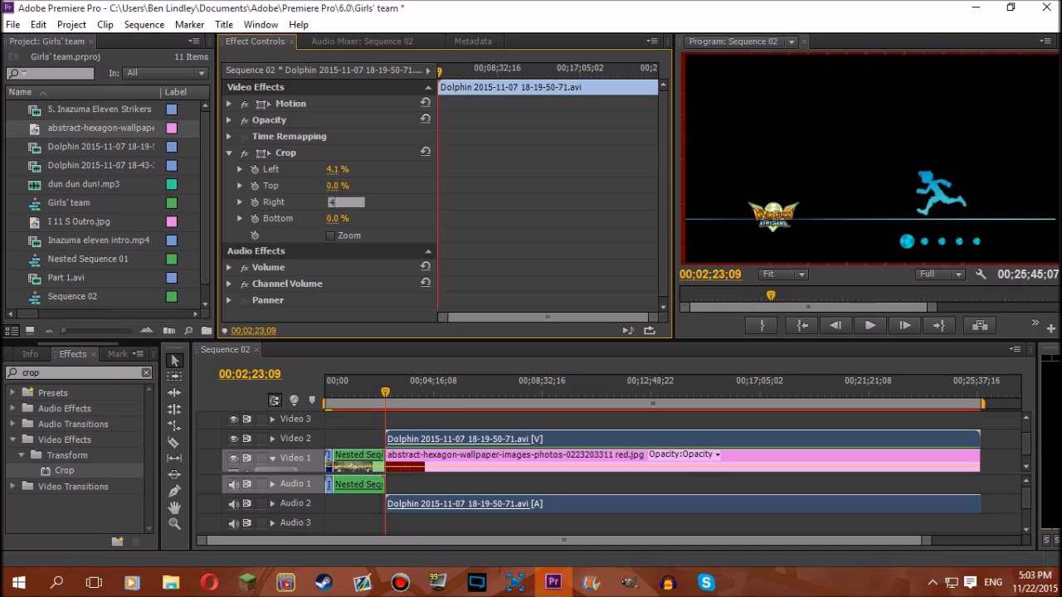
pyautogui.write('4.1')
pyautogui.press('Return')
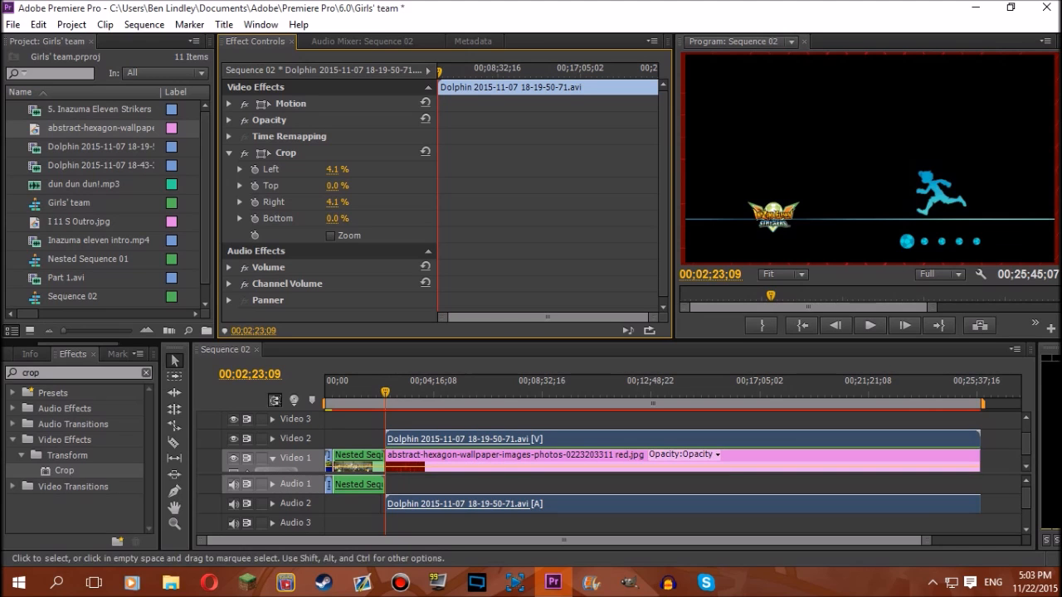
# Nest the Dolphin clip together with its wallpaper background and move the nested audio up to Audio 1, starting at 00;02;24;02.
pyautogui.press('space')
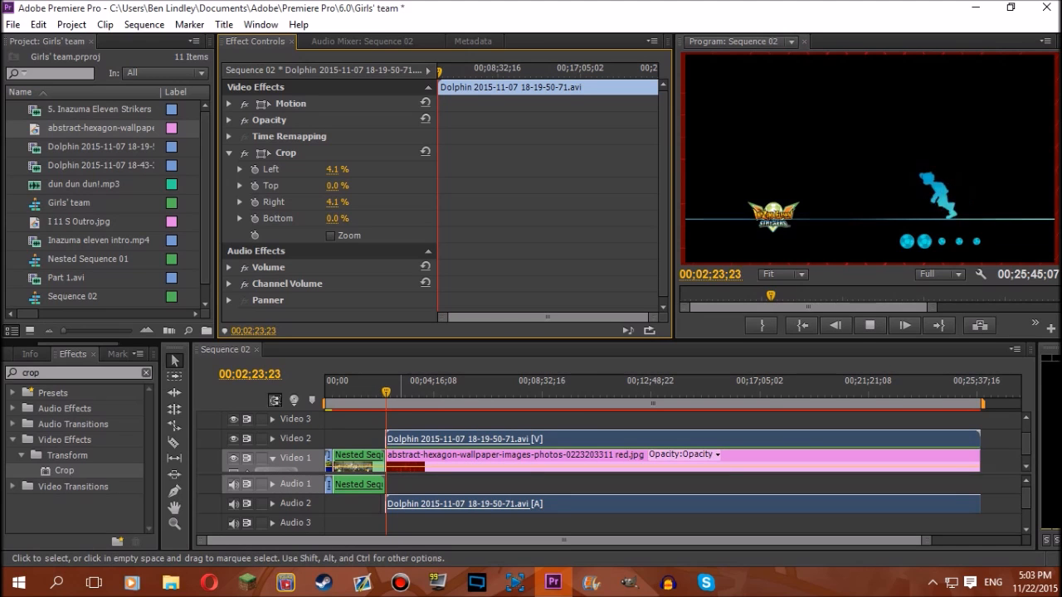
pyautogui.press('space')
pyautogui.moveTo(496, 418); pyautogui.dragTo(564, 473)
pyautogui.rightClick(573, 469)
pyautogui.click(610, 227)
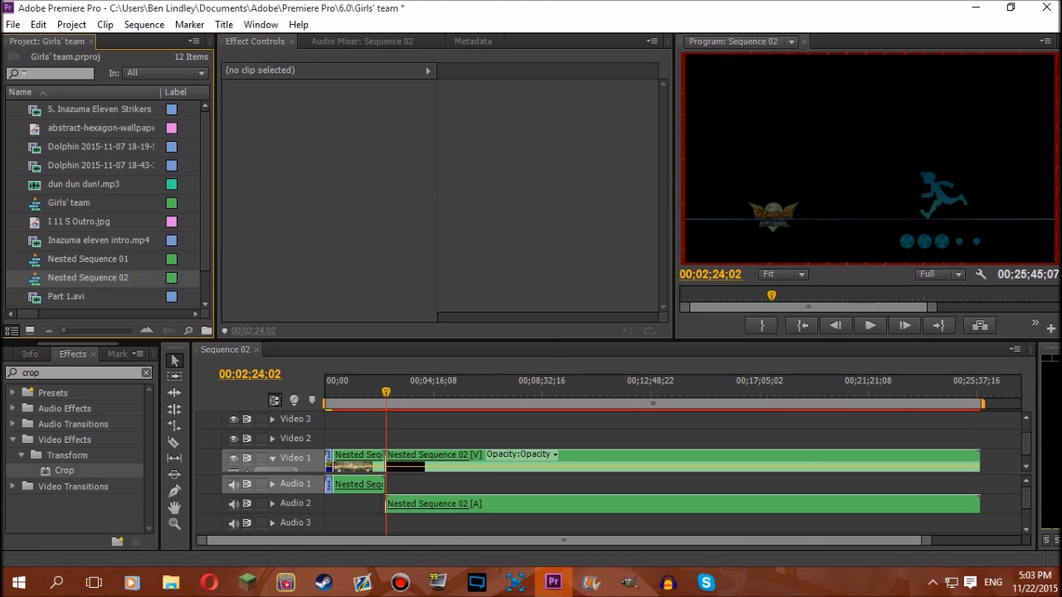
pyautogui.moveTo(496, 504); pyautogui.dragTo(498, 485)
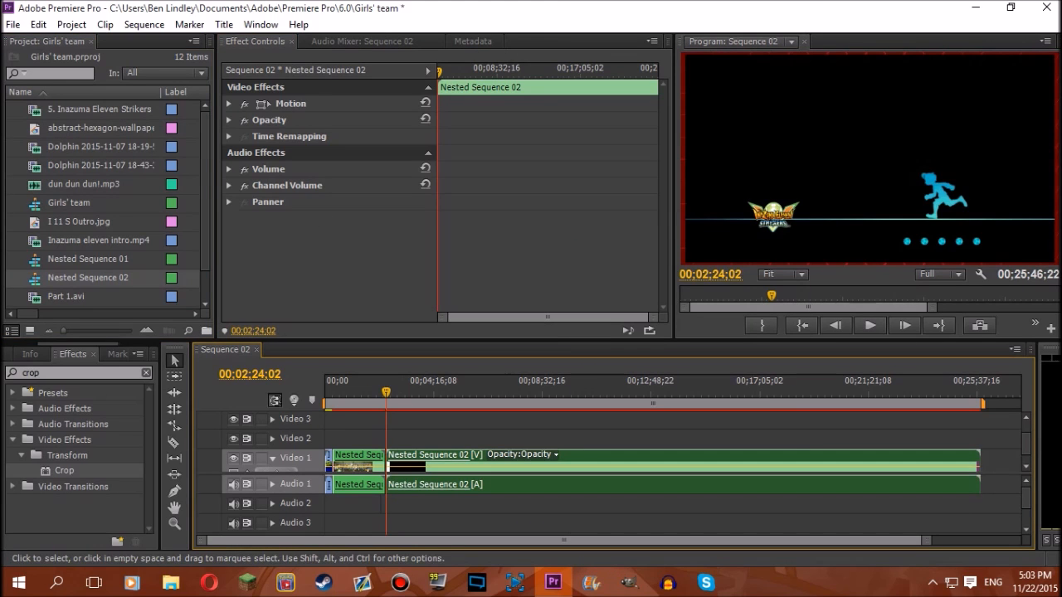
# Play the opening of Nested Sequence 02 and examine its join with Nested Sequence 01 at a closer timeline zoom.
pyautogui.press('space')
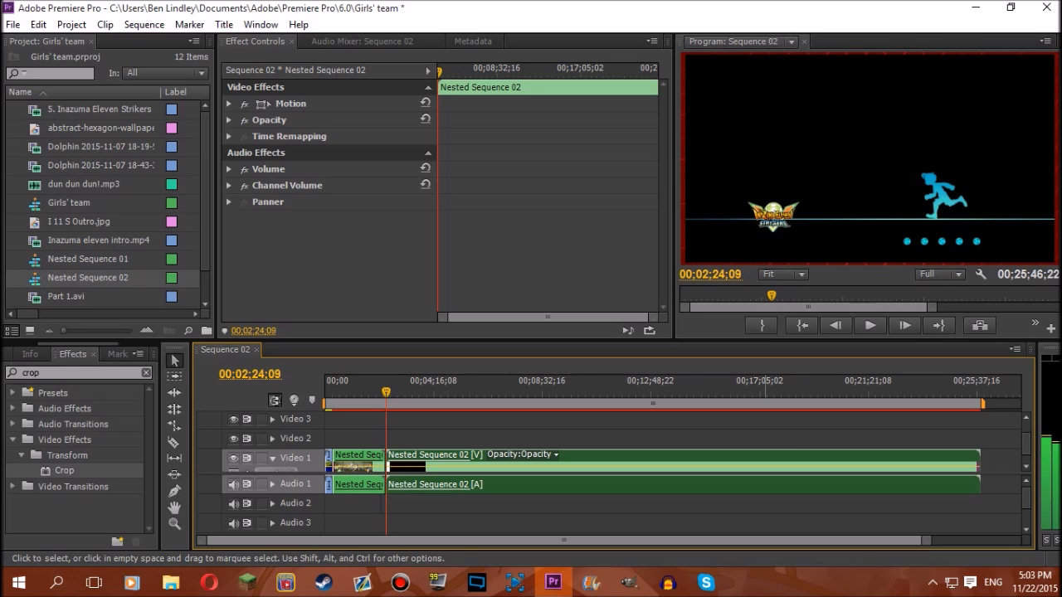
pyautogui.press('space')
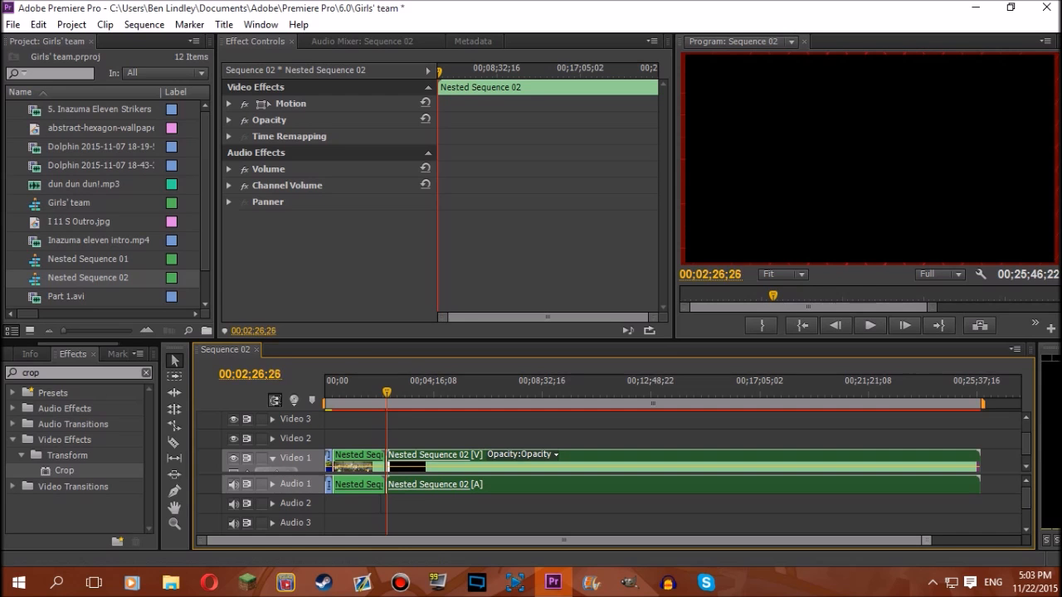
pyautogui.press('space')
pyautogui.press('=')
pyautogui.press('=')
pyautogui.press('=')
pyautogui.press('=')
pyautogui.press('=')
pyautogui.press('=')
pyautogui.press('=')
pyautogui.press('=')
pyautogui.press('=')
pyautogui.press('=')
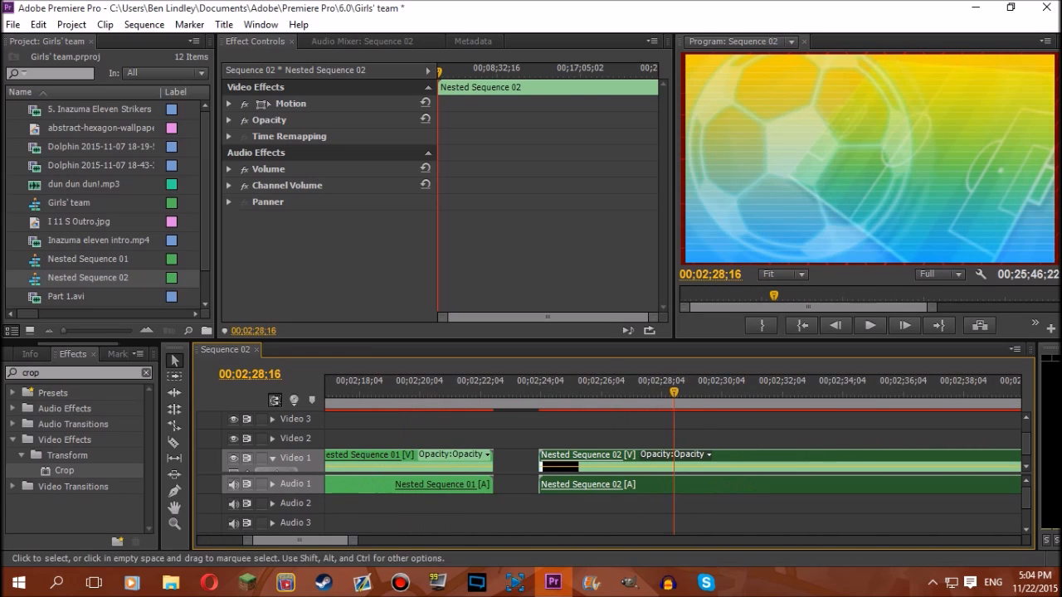
pyautogui.click(401, 390)
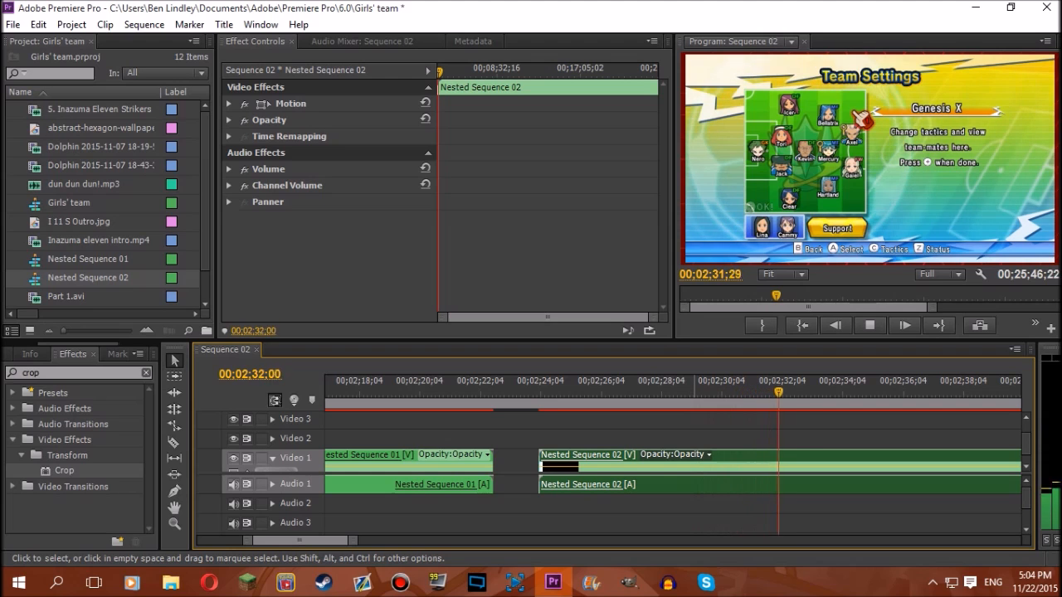
# Try moving Nested Sequence 02 onto Video 2 and Audio 2, overlapping the end of Nested Sequence 01 from about 00;02;18;04.
pyautogui.press('space')
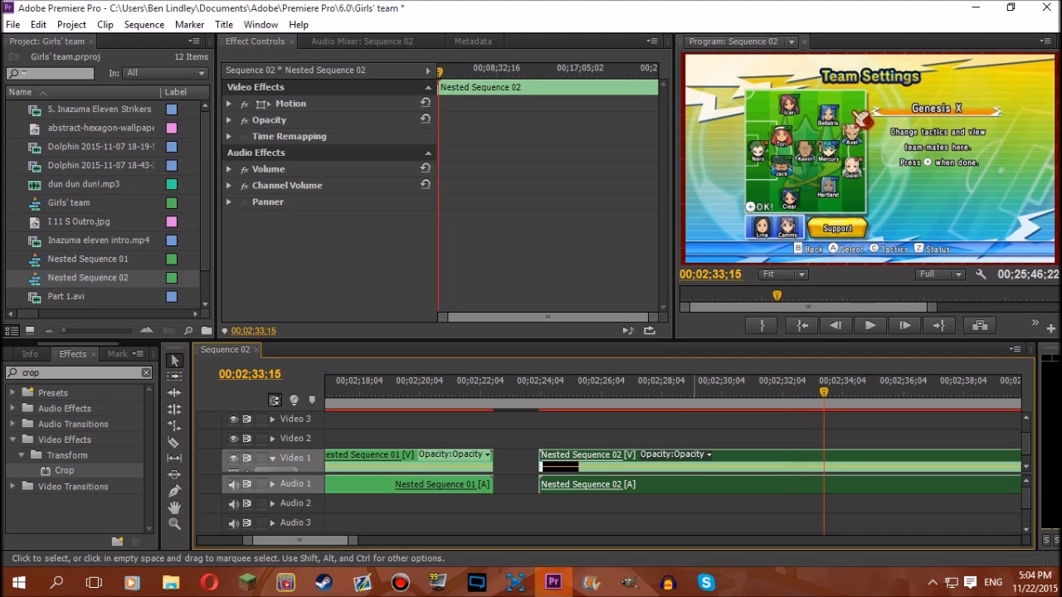
pyautogui.click(709, 455)
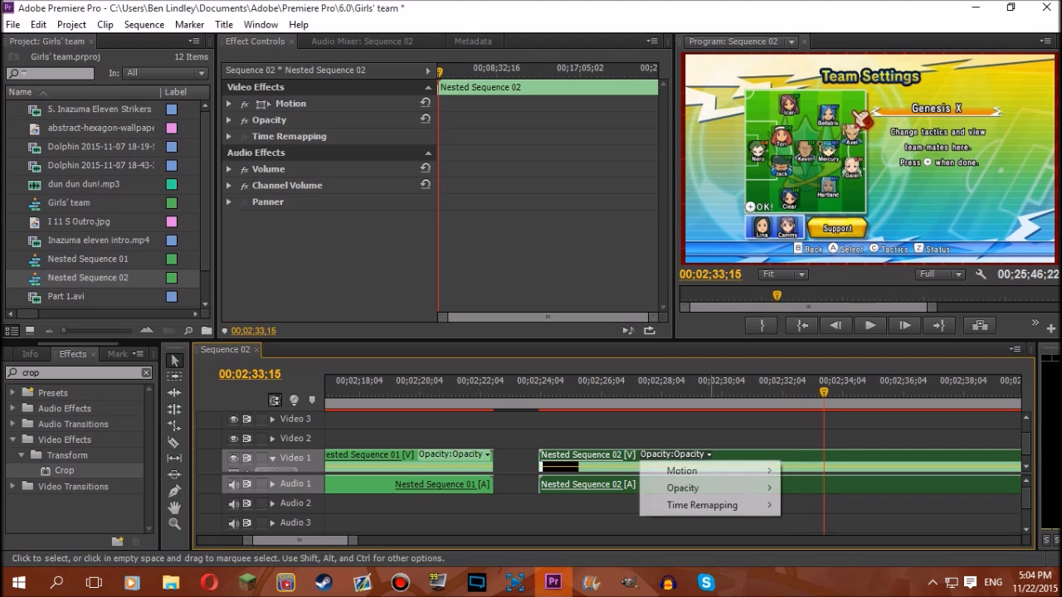
pyautogui.click(582, 438)
pyautogui.moveTo(721, 463); pyautogui.dragTo(721, 440)
pyautogui.moveTo(650, 482); pyautogui.dragTo(471, 504)
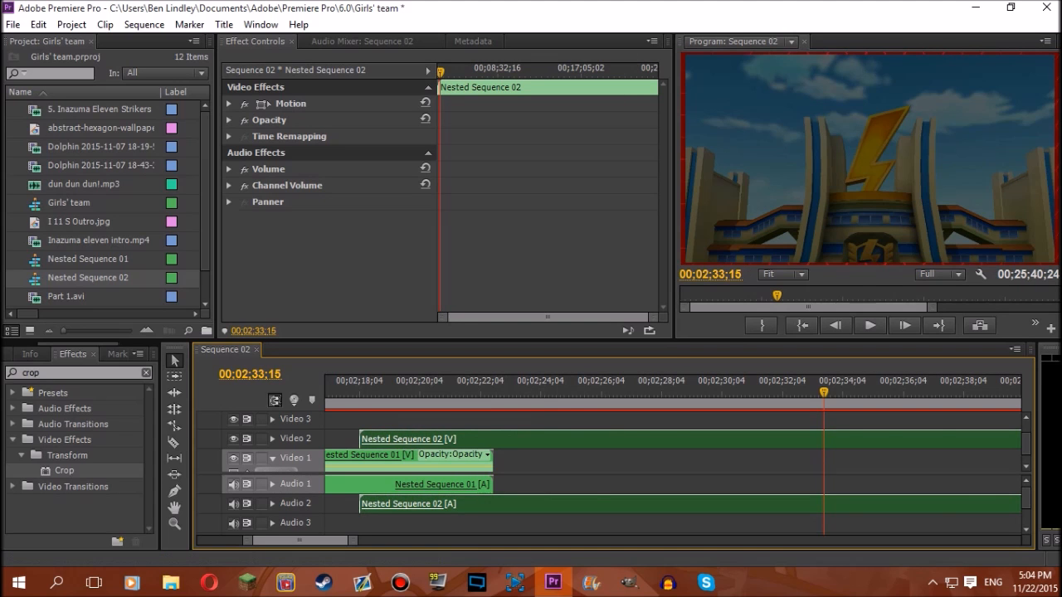
# Play the overlap between the two nested sequences from about 00;02;17 and check the end of Nested Sequence 01.
pyautogui.moveTo(300, 540); pyautogui.dragTo(298, 540)
pyautogui.moveTo(503, 390); pyautogui.dragTo(488, 390)
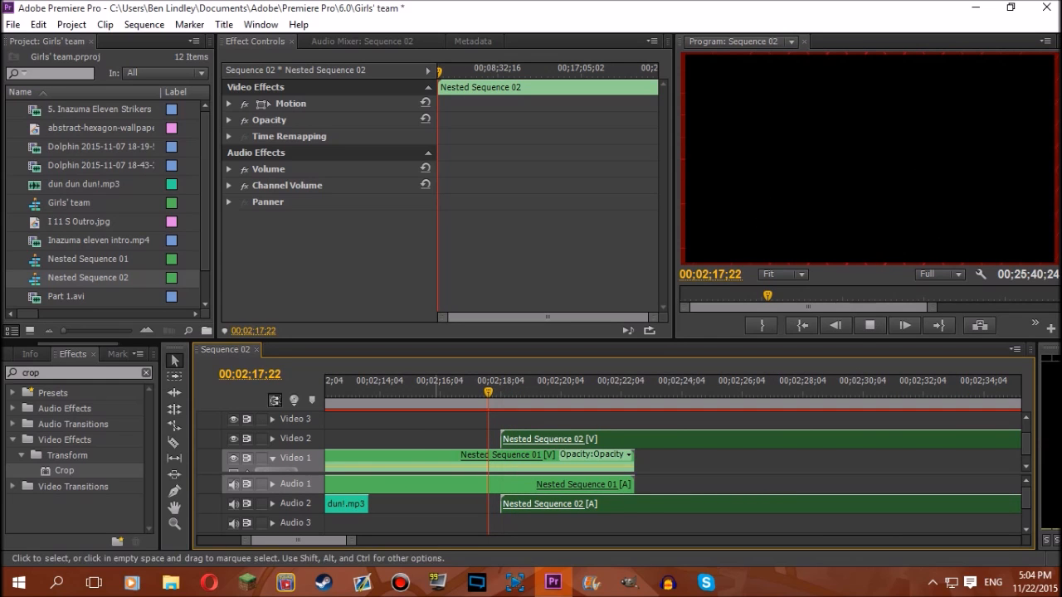
pyautogui.click(868, 329)
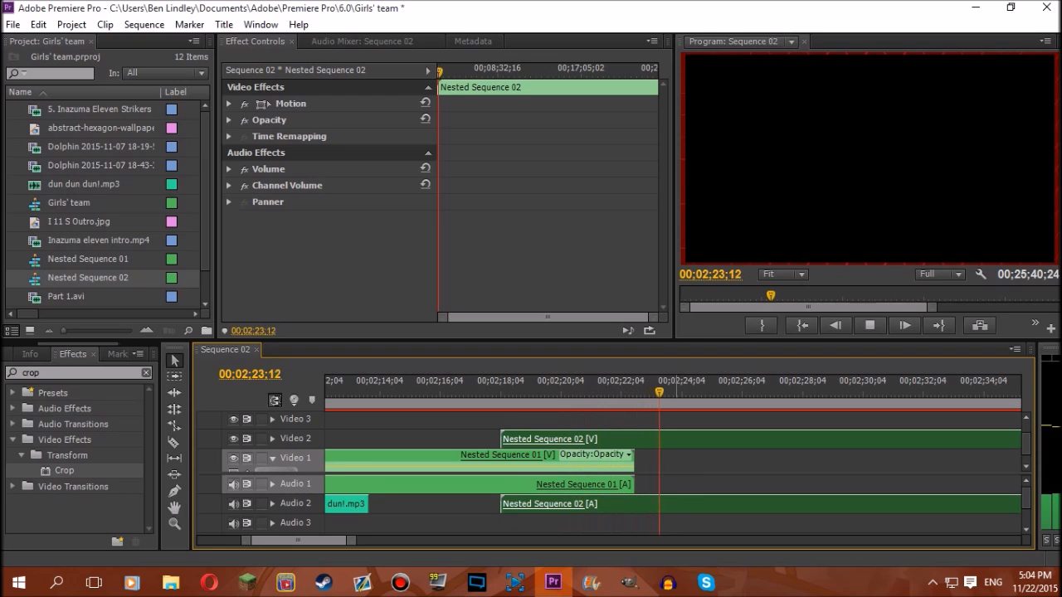
pyautogui.click(623, 390)
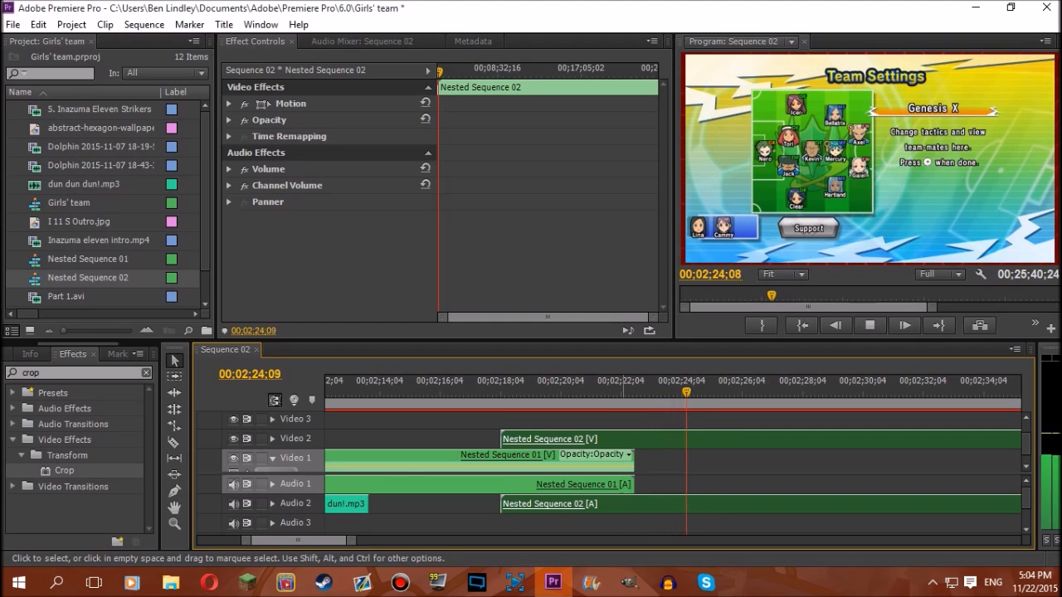
pyautogui.press('space')
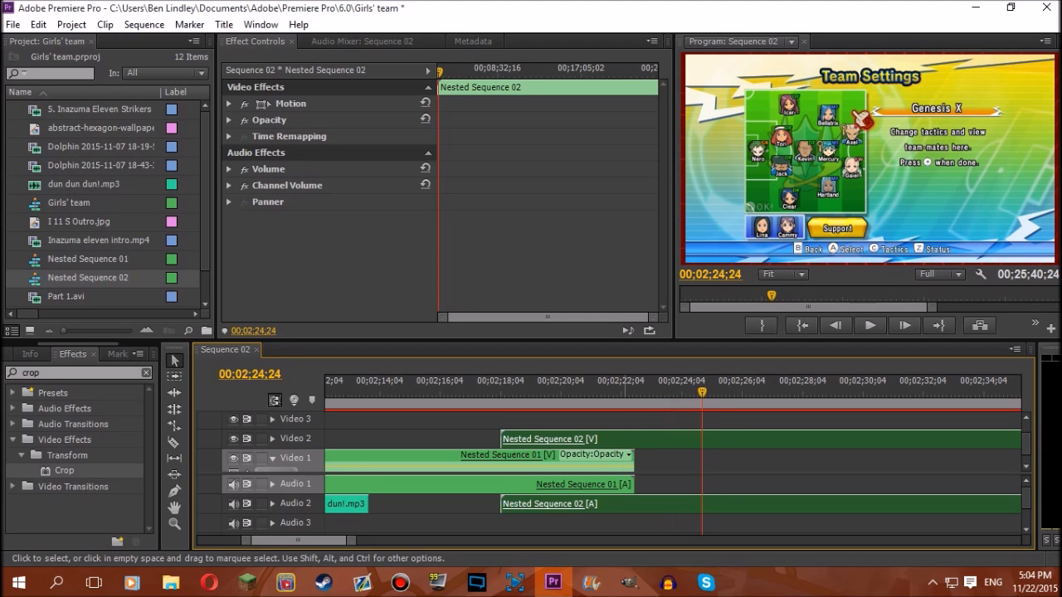
# Move Nested Sequence 02 on Video 2 to start exactly where Nested Sequence 01 ends, and play its team-settings opening.
pyautogui.moveTo(636, 439); pyautogui.dragTo(771, 438)
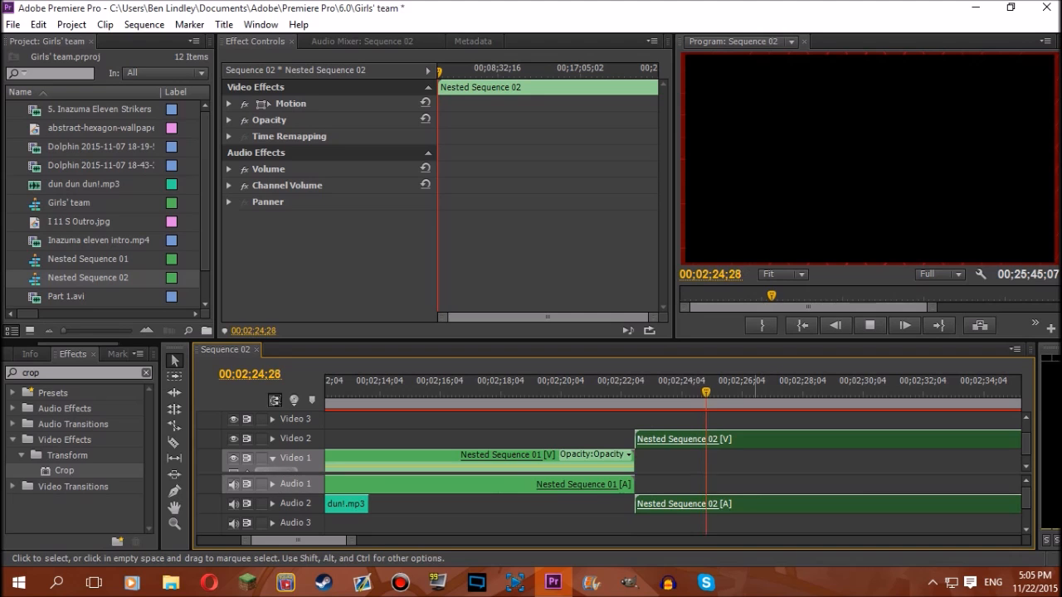
pyautogui.press('space')
pyautogui.moveTo(738, 392); pyautogui.dragTo(876, 393)
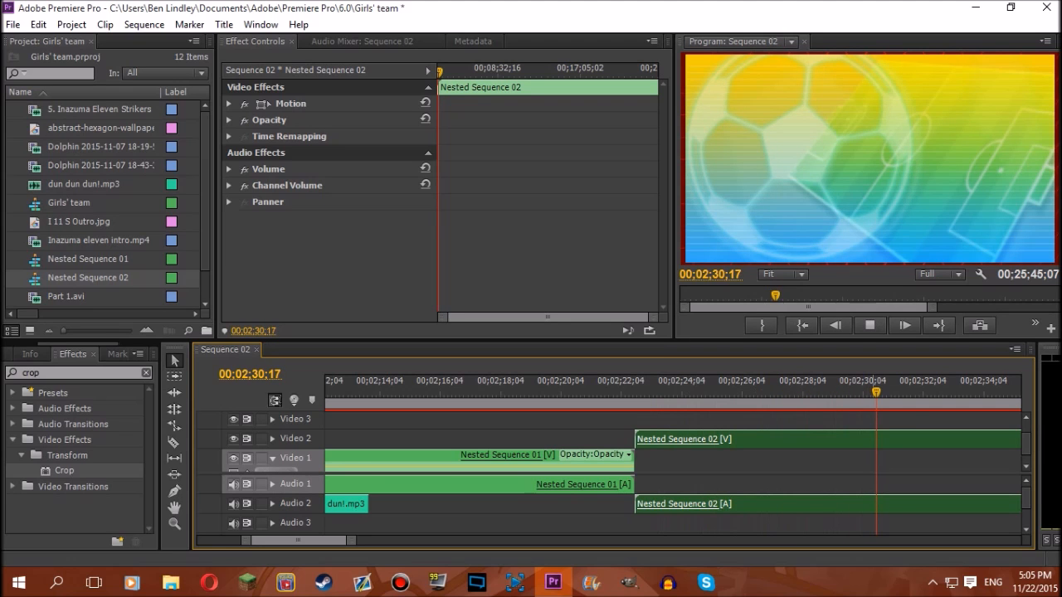
pyautogui.press('space')
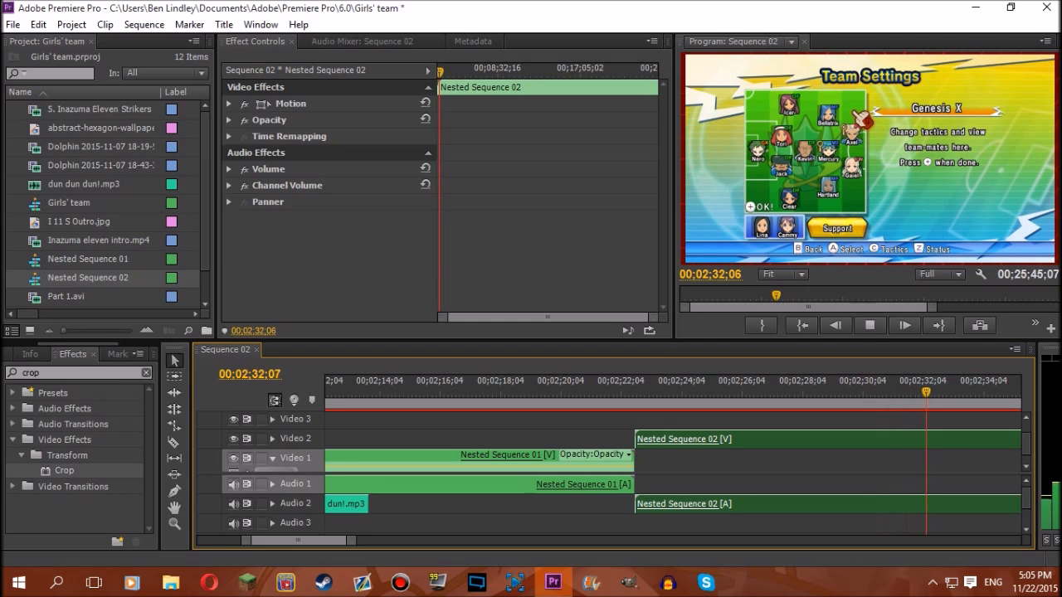
pyautogui.press('space')
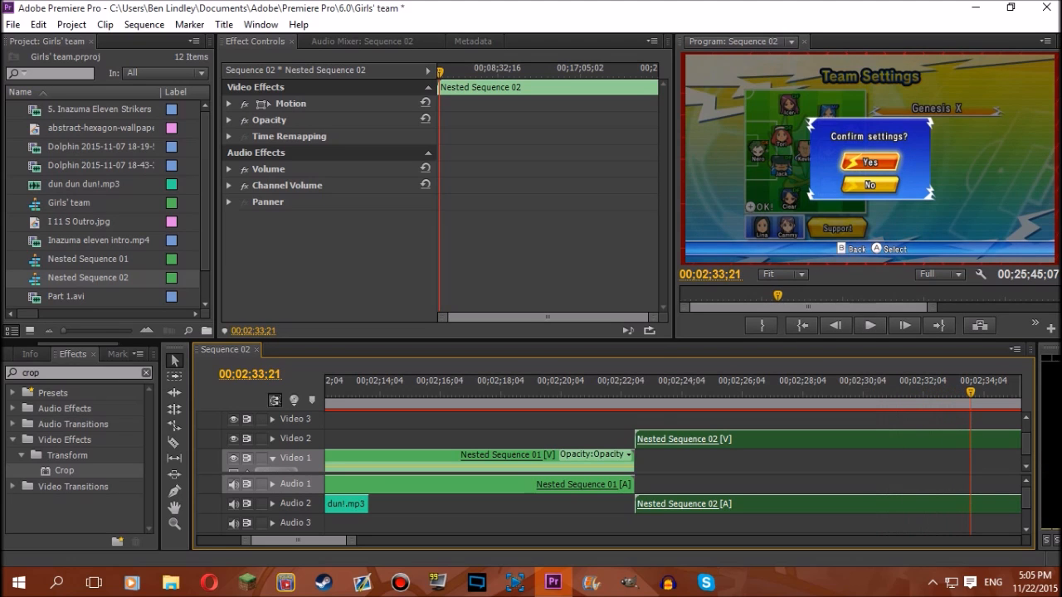
# Step the playhead back to 00;02;32;06 and return Nested Sequence 02 to Video 1 and Audio 1 directly after Nested Sequence 01.
pyautogui.press('Left')
pyautogui.press('Left')
pyautogui.press('Left')
pyautogui.press('Left')
pyautogui.press('Left')
pyautogui.press('Left')
pyautogui.press('Left')
pyautogui.press('Left')
pyautogui.press('Left')
pyautogui.press('Left')
pyautogui.press('Left')
pyautogui.press('Left')
pyautogui.press('Left')
pyautogui.press('Left')
pyautogui.press('Left')
pyautogui.press('Left')
pyautogui.press('Left')
pyautogui.press('Left')
pyautogui.press('Left')
pyautogui.press('Left')
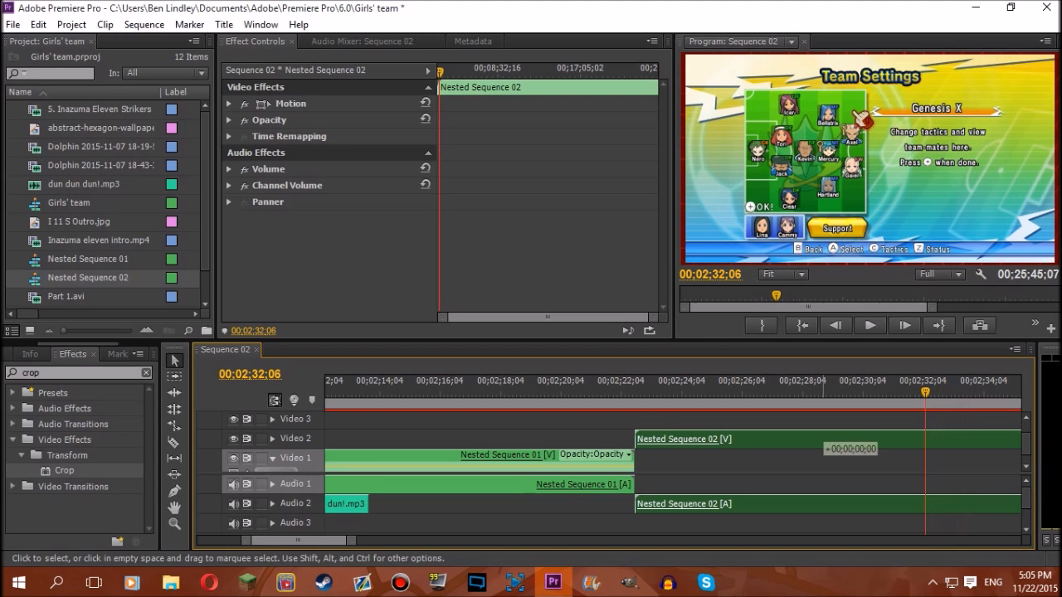
pyautogui.moveTo(824, 440); pyautogui.dragTo(824, 461)
pyautogui.moveTo(840, 504); pyautogui.dragTo(840, 484)
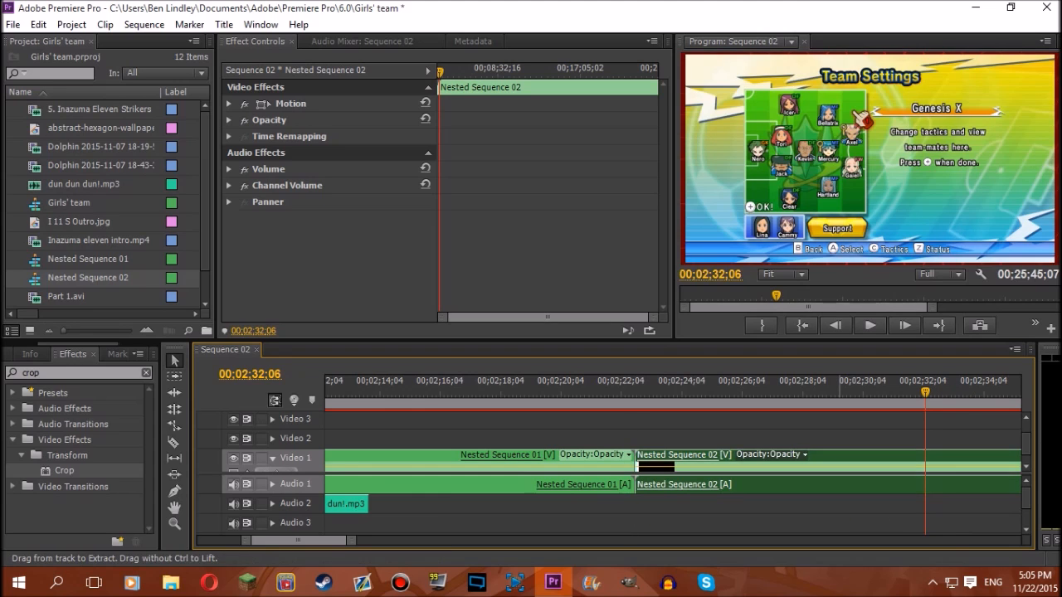
# Cut away the part of Nested Sequence 02 before 00;02;32;06 and move the remainder against the end of Nested Sequence 01.
pyautogui.hotkey('ctrl', 'k')
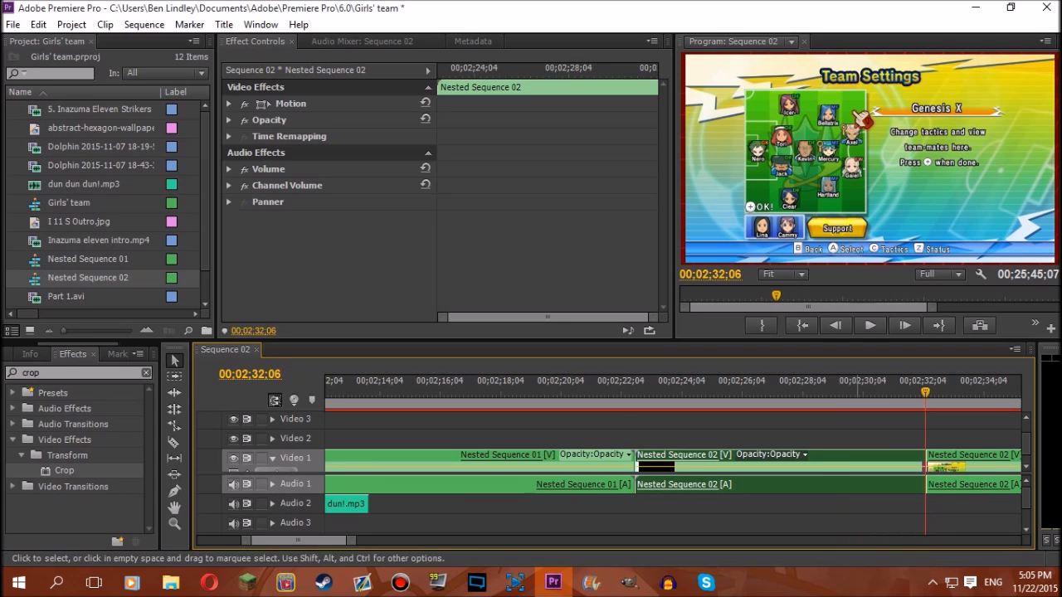
pyautogui.press('Delete')
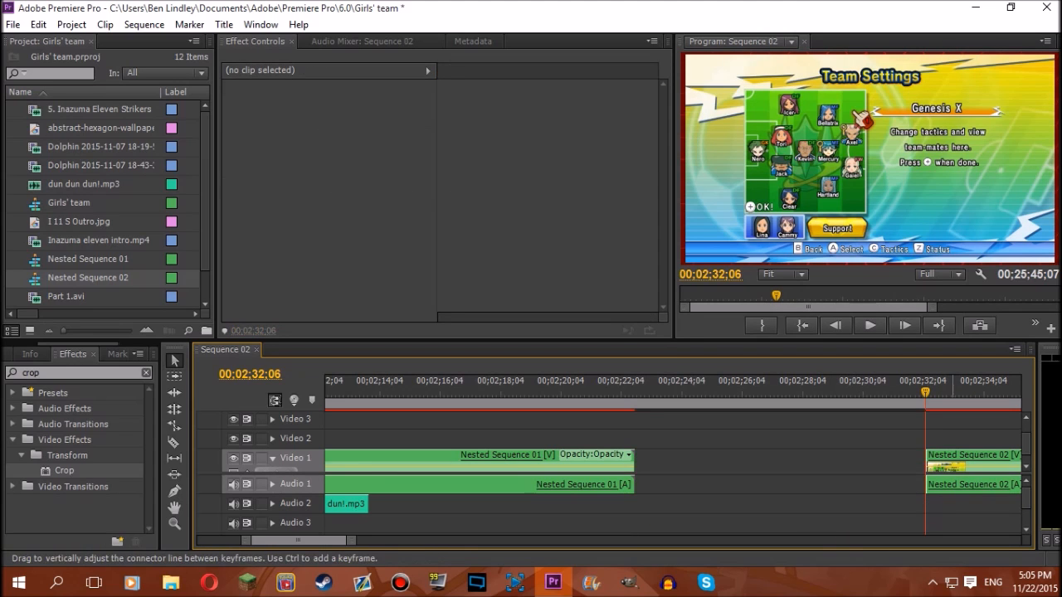
pyautogui.moveTo(946, 475); pyautogui.dragTo(657, 468)
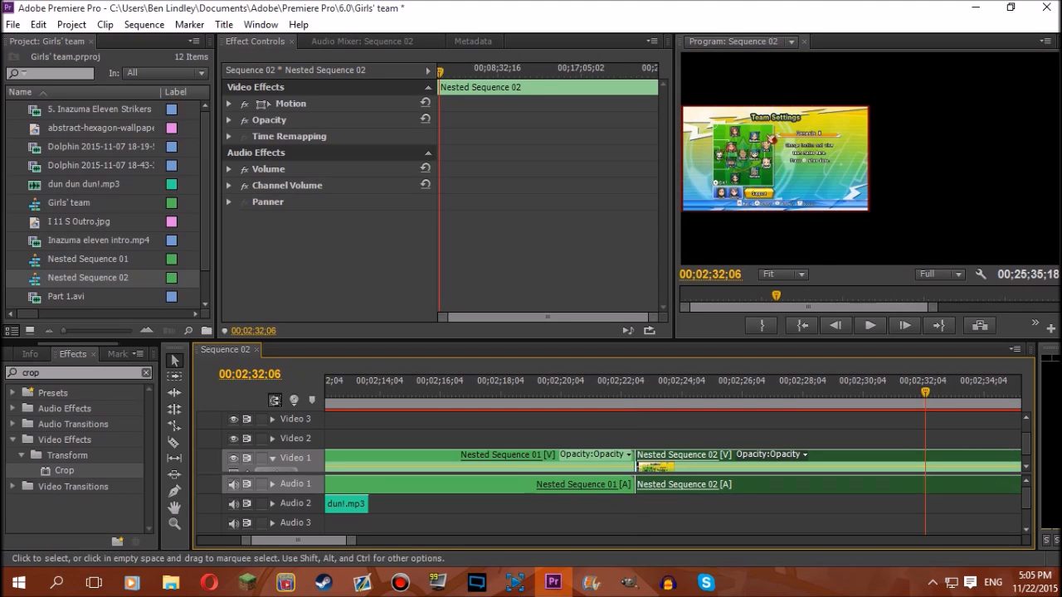
# Play from the join of Nested Sequence 01 and the trimmed Nested Sequence 02 through to the match kick-off.
pyautogui.click(613, 391)
pyautogui.press('space')
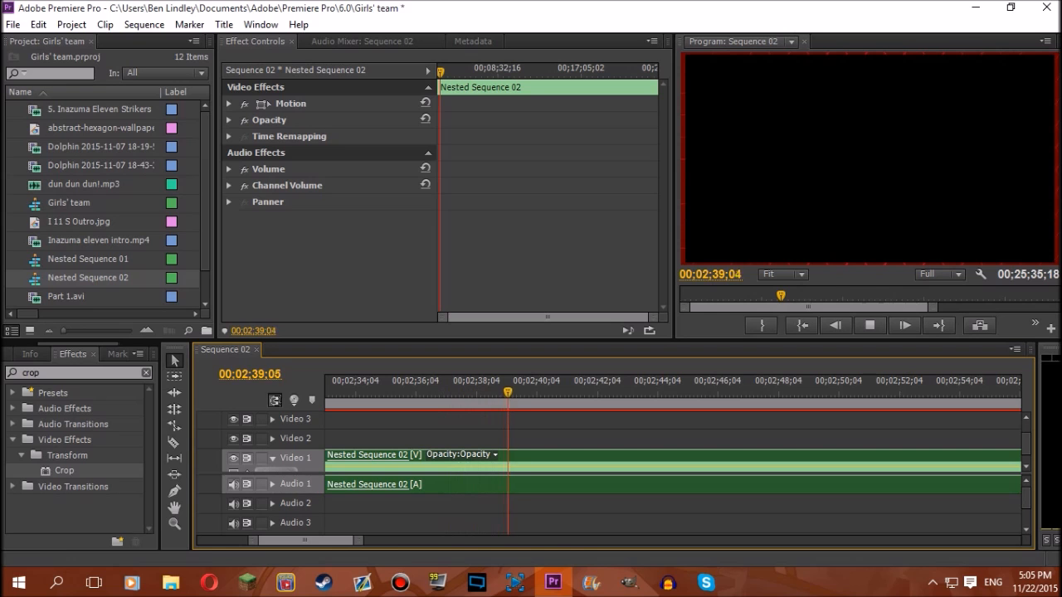
pyautogui.moveTo(359, 541); pyautogui.dragTo(936, 541)
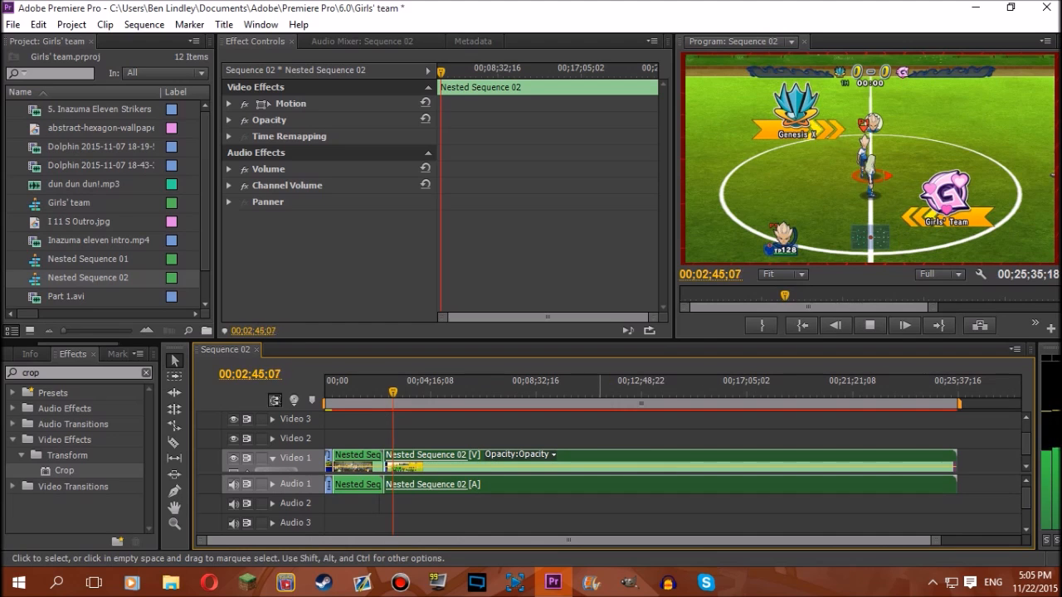
pyautogui.press('space')
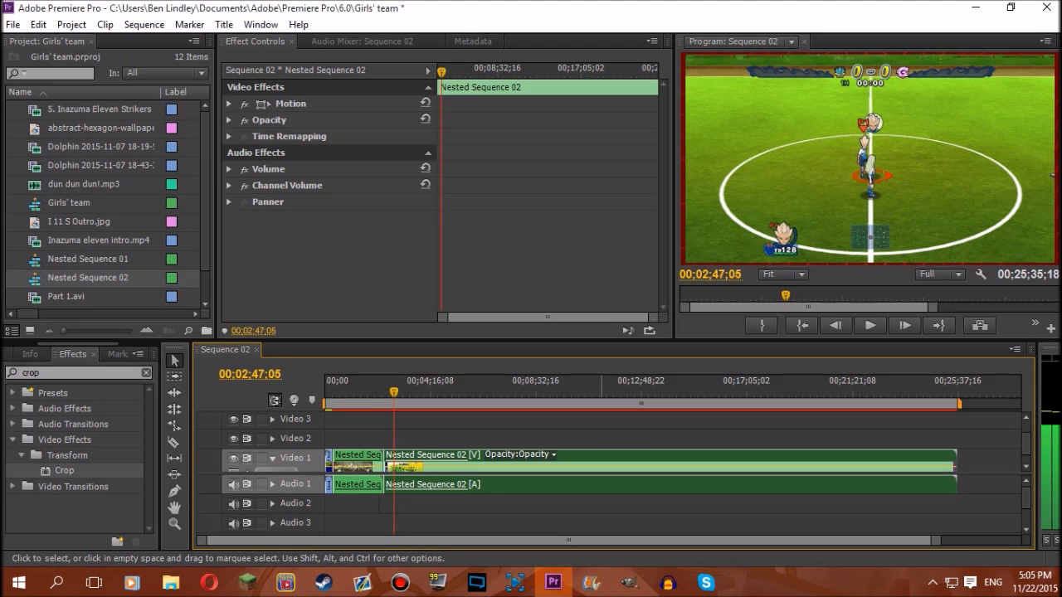
# Go to the Full Time screen near the end of Nested Sequence 02, step back to 00;25;21;16 and play the ending.
pyautogui.moveTo(395, 393); pyautogui.dragTo(947, 392)
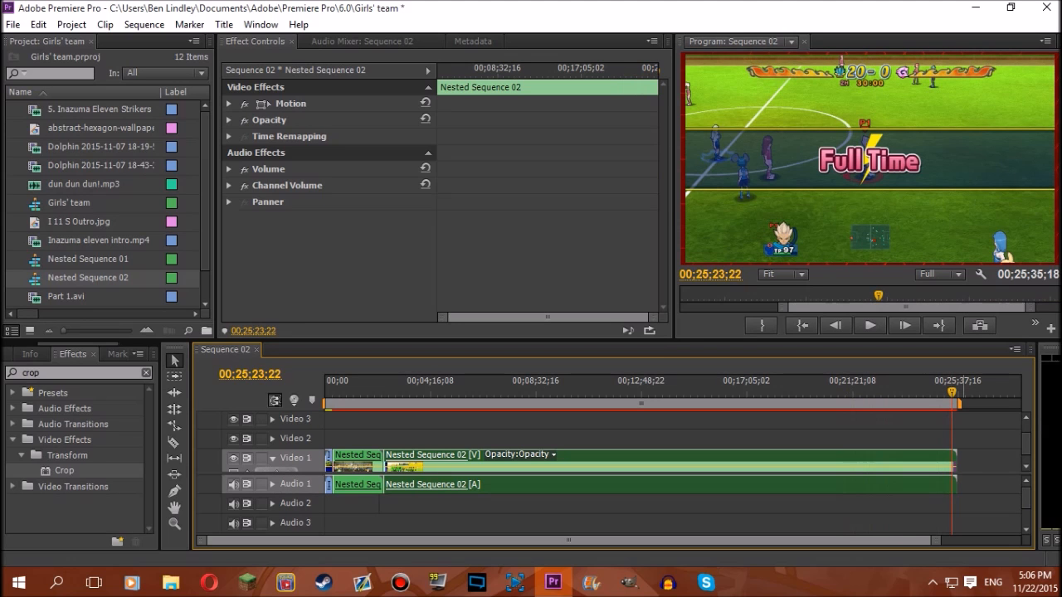
pyautogui.press('Left')
pyautogui.press('Left')
pyautogui.press('Left')
pyautogui.press('Left')
pyautogui.press('Left')
pyautogui.press('Left')
pyautogui.press('Left')
pyautogui.press('Left')
pyautogui.press('Left')
pyautogui.press('Left')
pyautogui.press('Left')
pyautogui.press('Left')
pyautogui.press('Left')
pyautogui.press('Left')
pyautogui.press('Left')
pyautogui.press('Left')
pyautogui.press('Left')
pyautogui.press('Left')
pyautogui.press('Left')
pyautogui.press('Left')
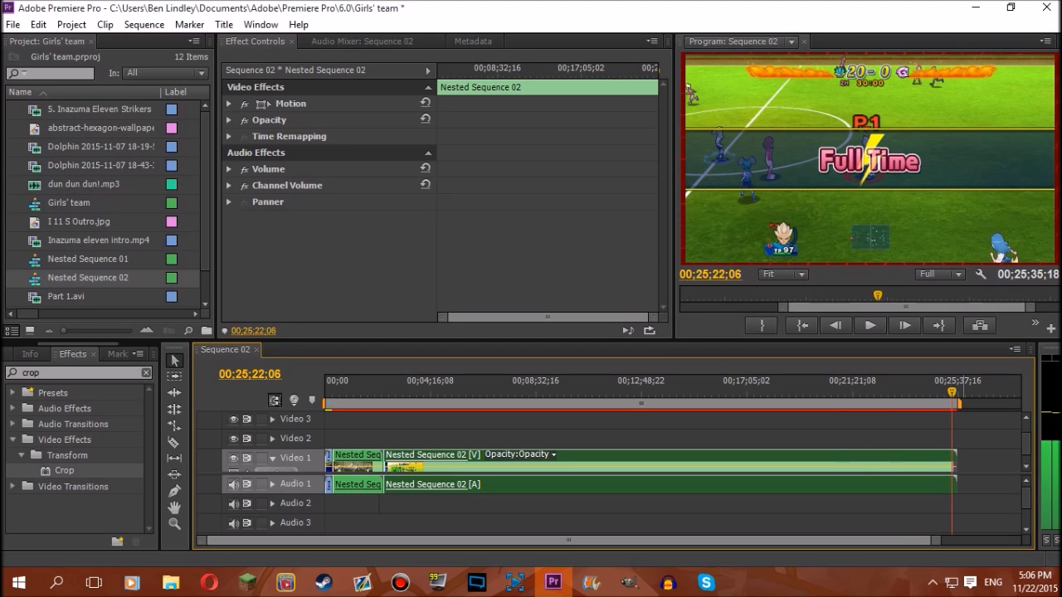
pyautogui.press('Left')
pyautogui.press('Left')
pyautogui.press('Left')
pyautogui.press('Left')
pyautogui.press('Left')
pyautogui.press('Left')
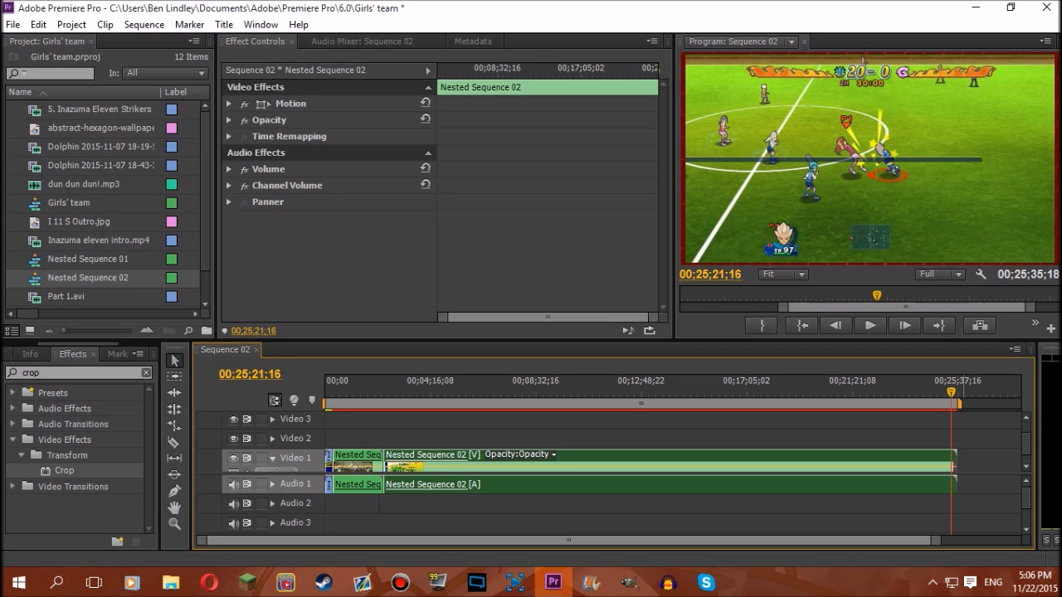
pyautogui.press('space')
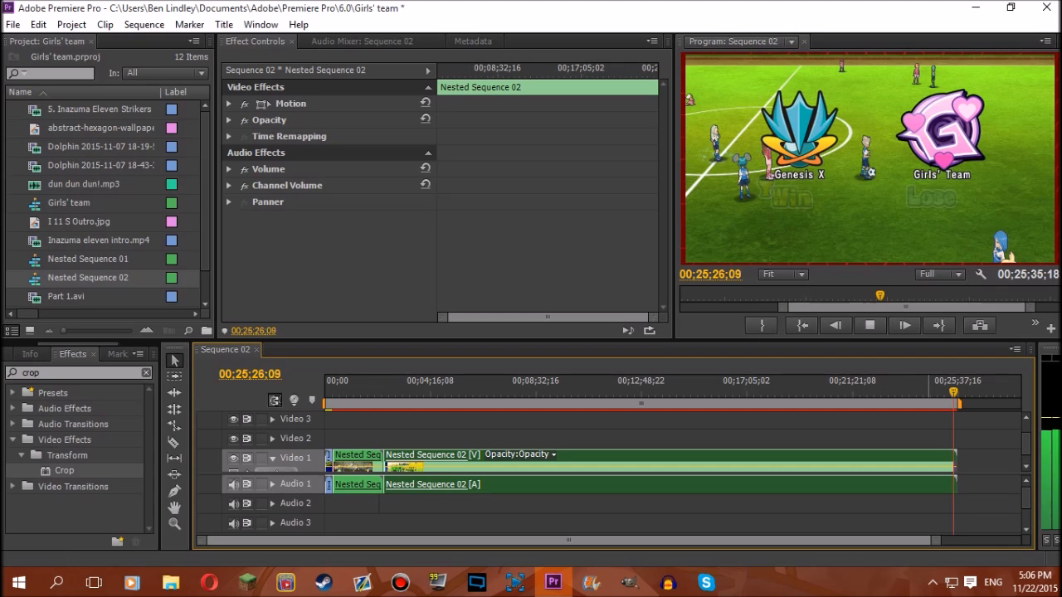
pyautogui.press('=')
pyautogui.press('=')
pyautogui.press('=')
pyautogui.press('=')
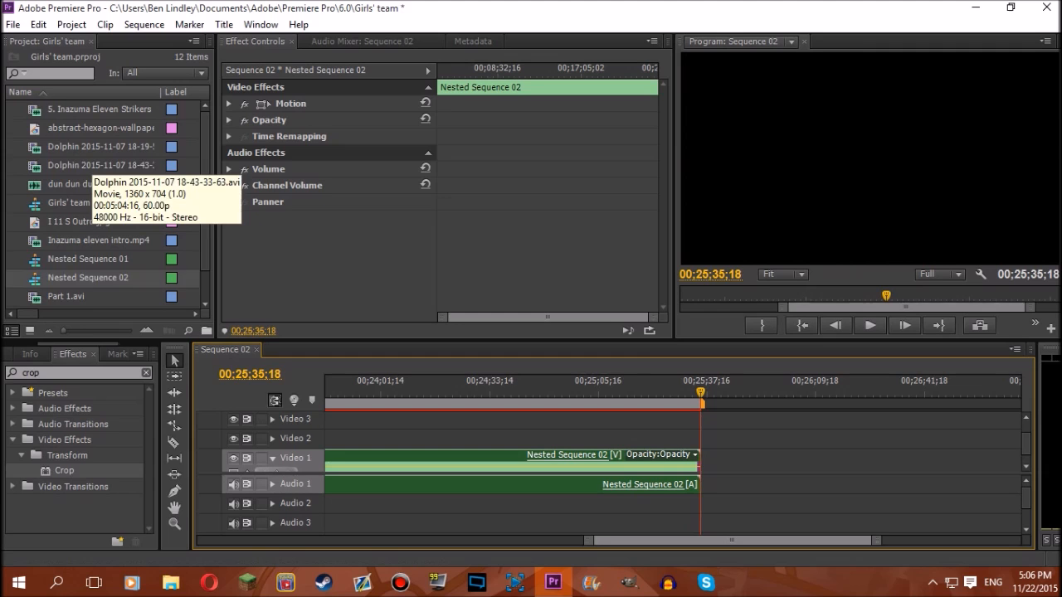
pyautogui.click(92, 165)
pyautogui.moveTo(93, 165); pyautogui.dragTo(703, 438)
# Lay the red abstract-hexagon wallpaper on Video 1 beneath the new Dolphin clip and extend it to the clip's end.
pyautogui.moveTo(93, 128); pyautogui.dragTo(710, 462)
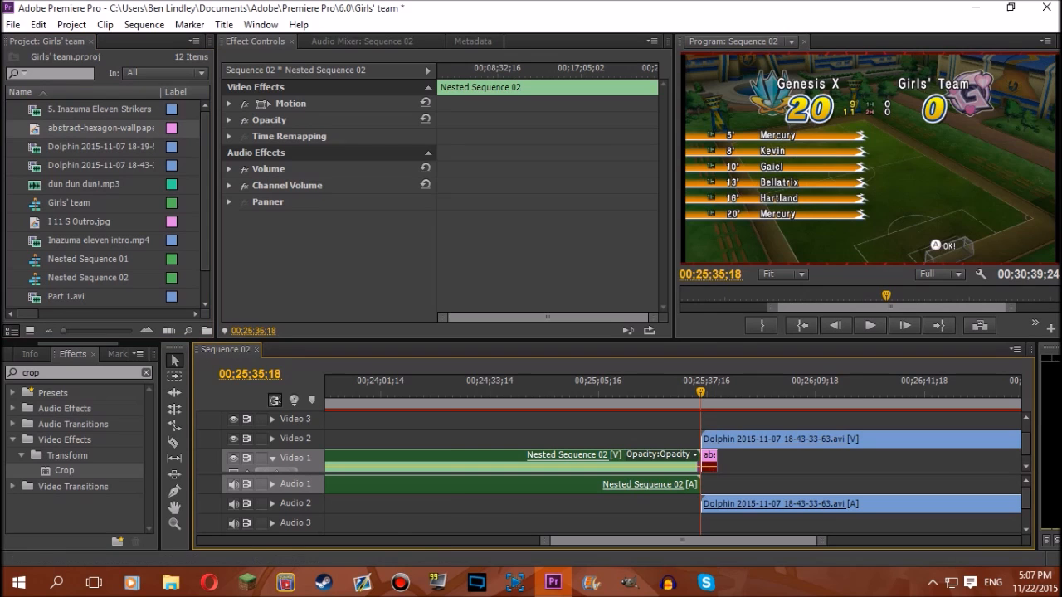
pyautogui.moveTo(822, 541); pyautogui.dragTo(1027, 541)
pyautogui.moveTo(679, 465); pyautogui.dragTo(795, 461)
pyautogui.moveTo(1016, 541); pyautogui.dragTo(918, 541)
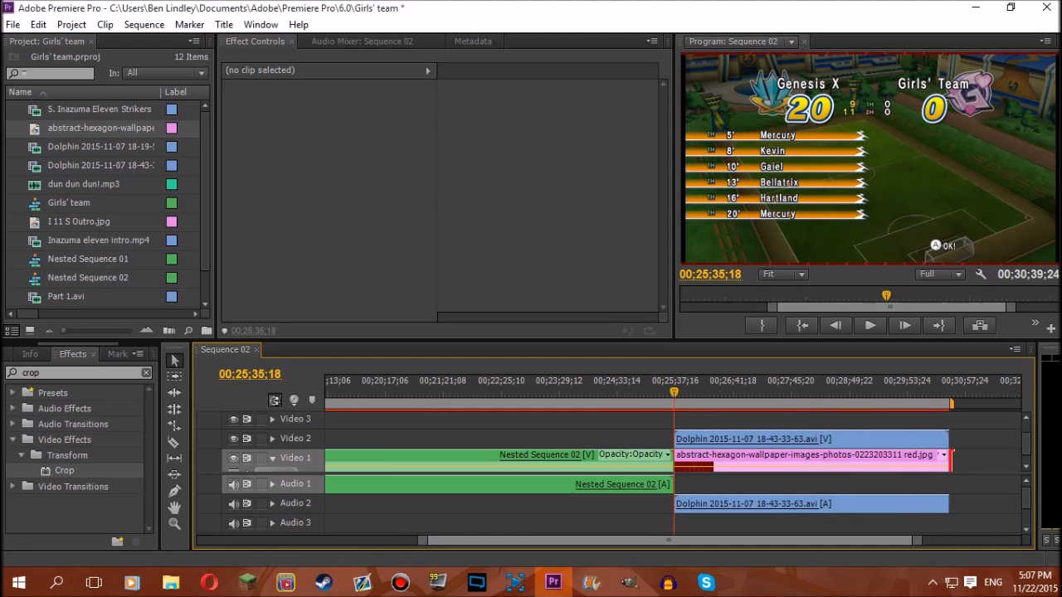
# Apply the Crop effect to the Dolphin 18-43-33-63 clip and set Left and Right to 4.1 %.
pyautogui.moveTo(64, 470); pyautogui.dragTo(750, 439)
pyautogui.click(337, 169)
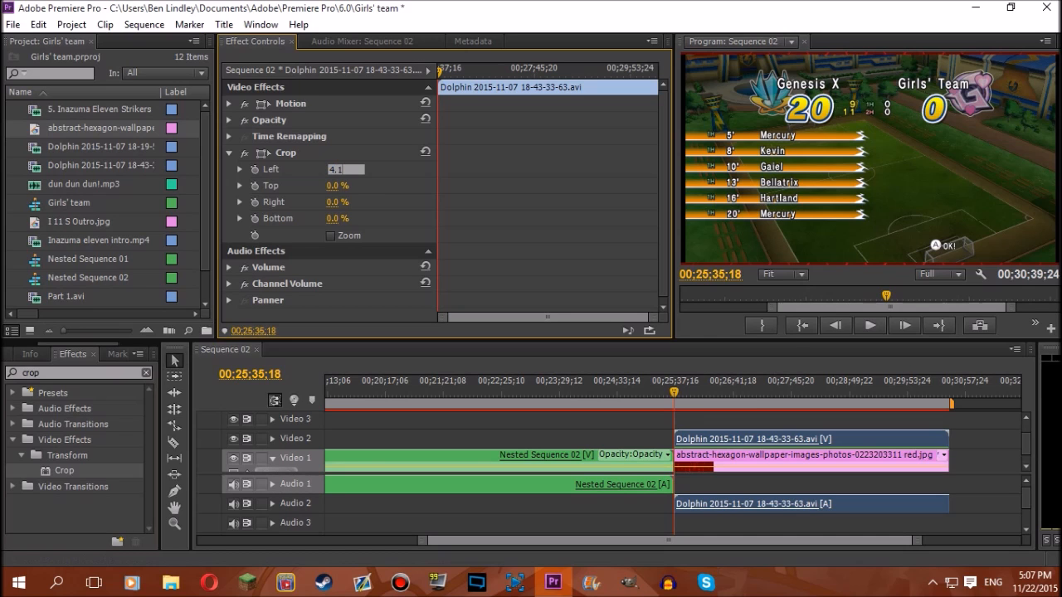
pyautogui.click(337, 202)
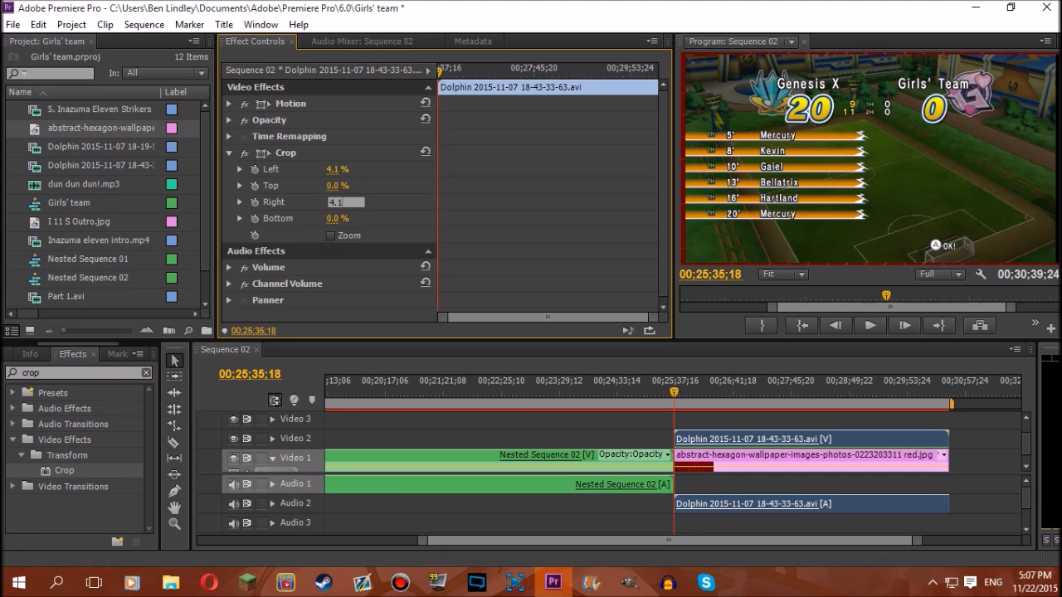
pyautogui.click(713, 439)
pyautogui.hotkey('ctrl', 'shift', 'a')
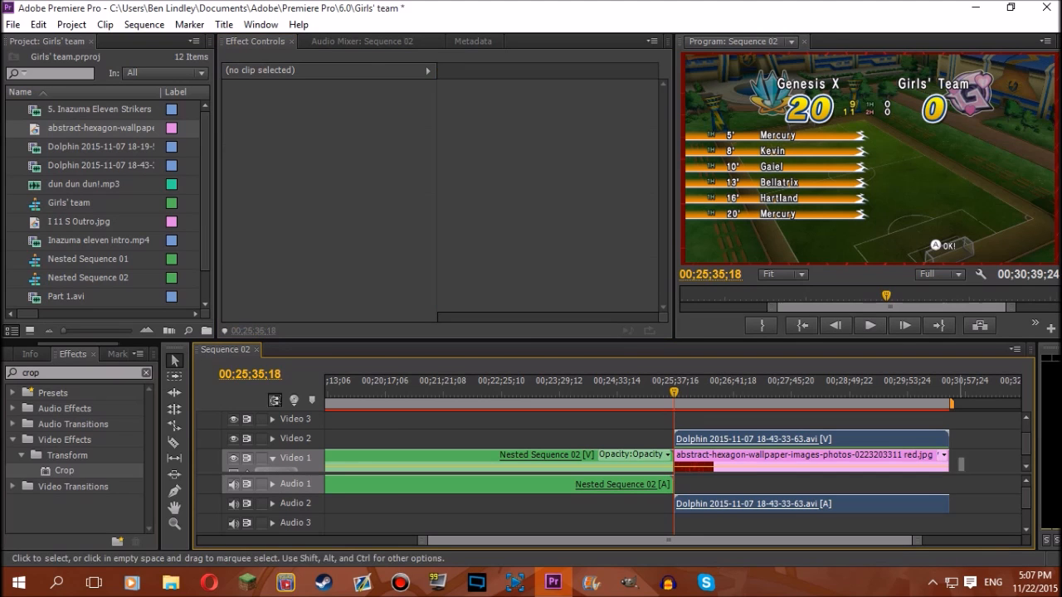
# Nest the cropped Dolphin 18-43-33-63 clip with its wallpaper background and move the nested audio up to Audio 1.
pyautogui.hotkey('ctrl', 's')
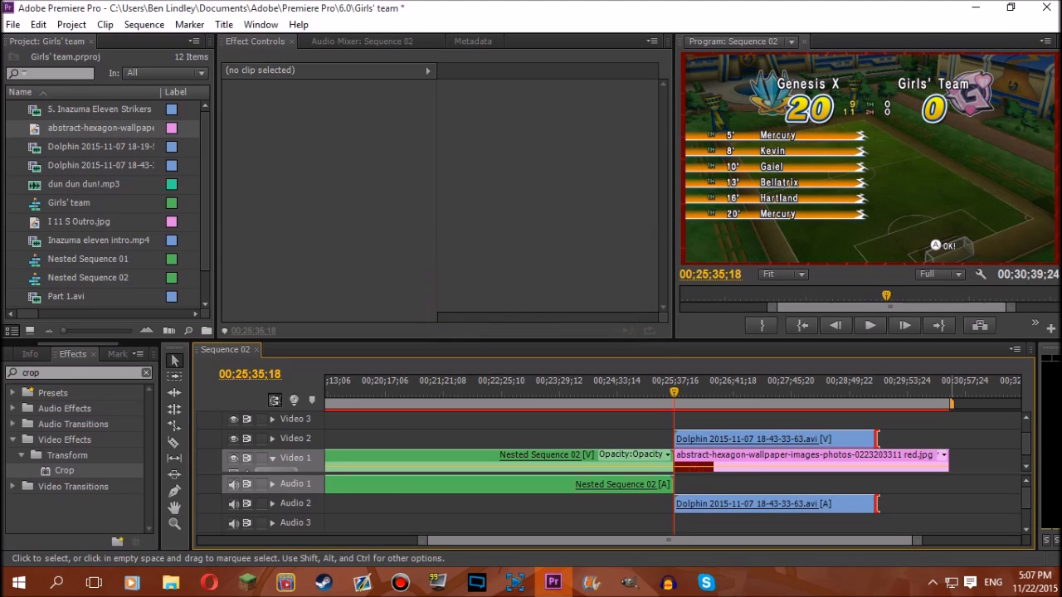
pyautogui.moveTo(877, 439); pyautogui.dragTo(913, 512)
pyautogui.rightClick(904, 504)
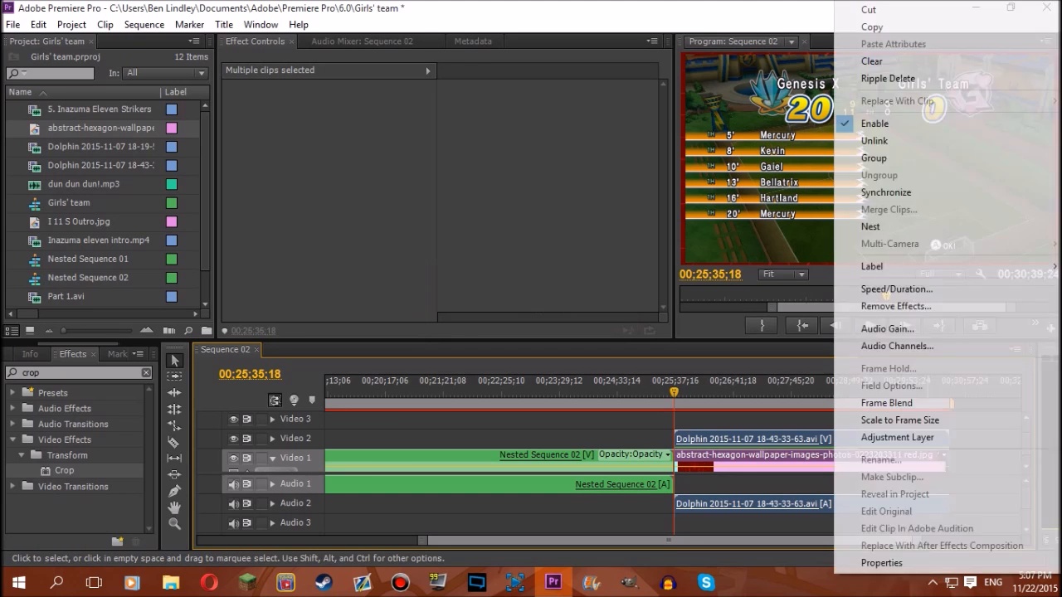
pyautogui.click(871, 226)
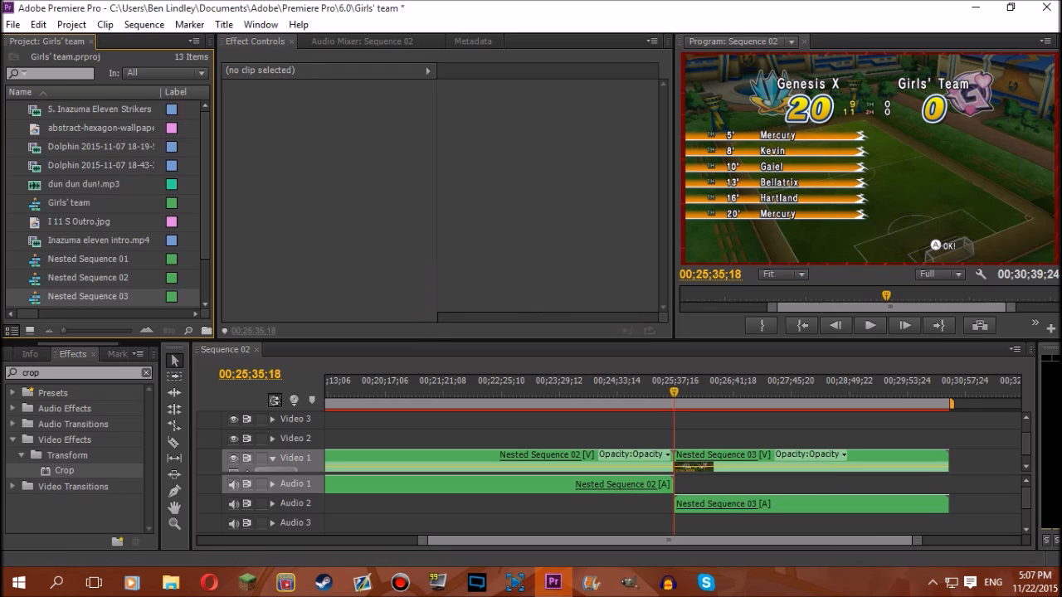
pyautogui.moveTo(822, 506); pyautogui.dragTo(818, 485)
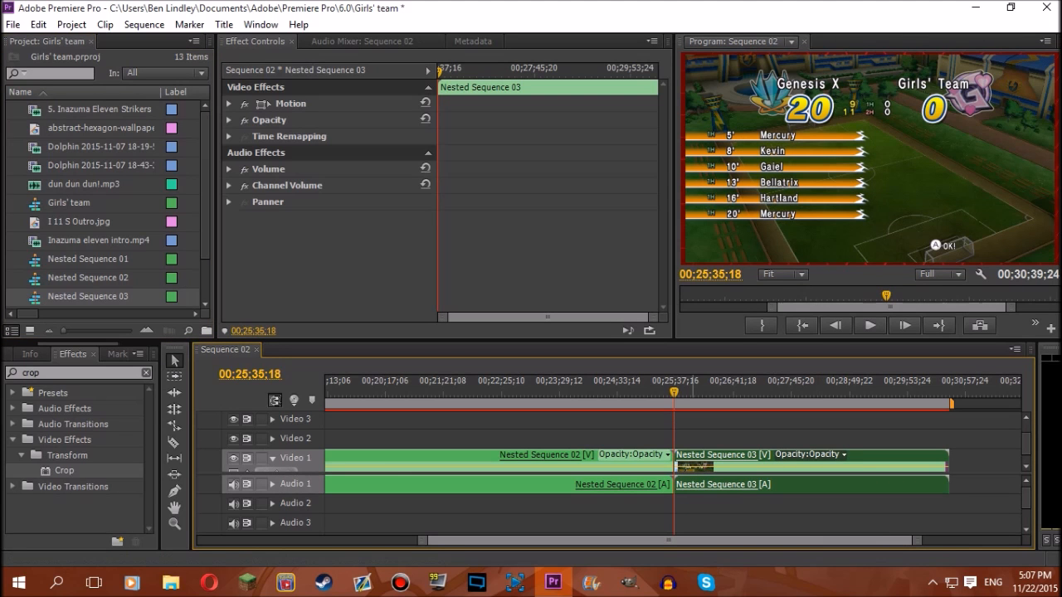
# Play the opening of Nested Sequence 03 from 00;25;35;18 to about 00;25;39.
pyautogui.press('space')
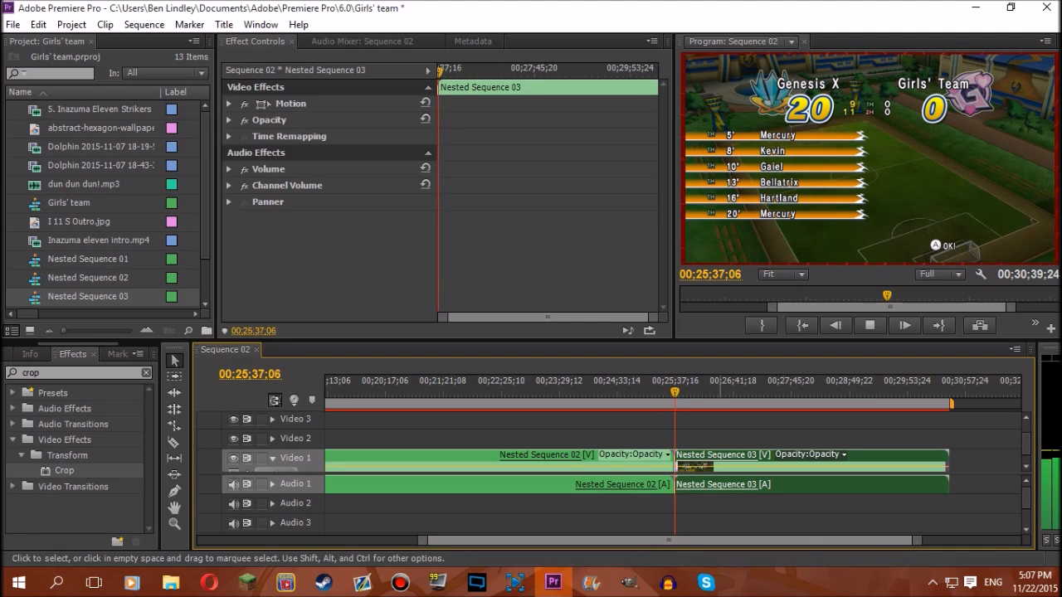
pyautogui.press('space')
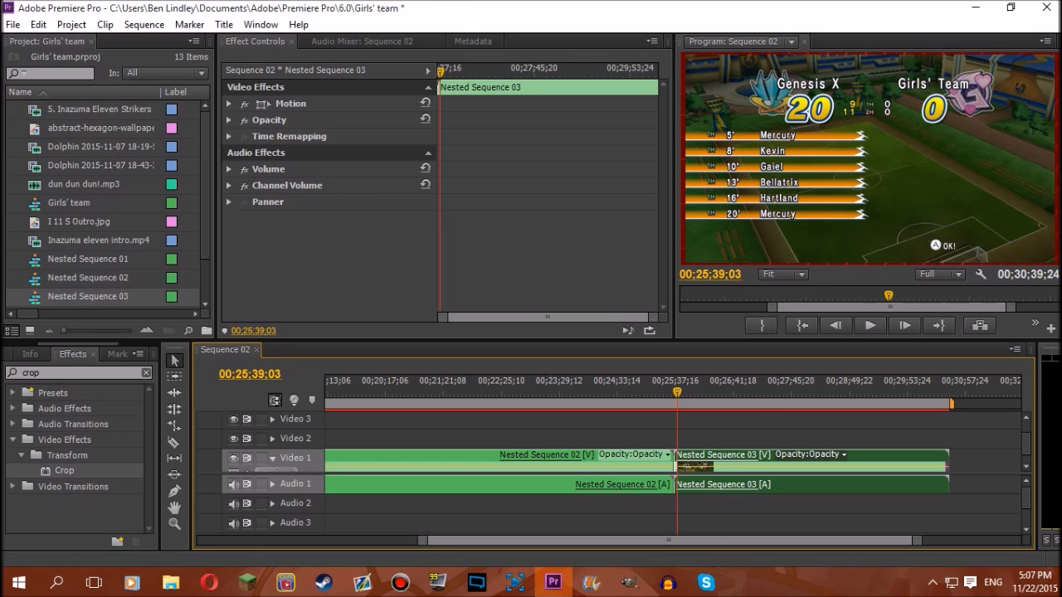
# Lower the nested sequences' volume levels, setting Nested Sequence 03 to -6.0 dB, and play Nested Sequence 01 around 00;01;13.
pyautogui.click(229, 169)
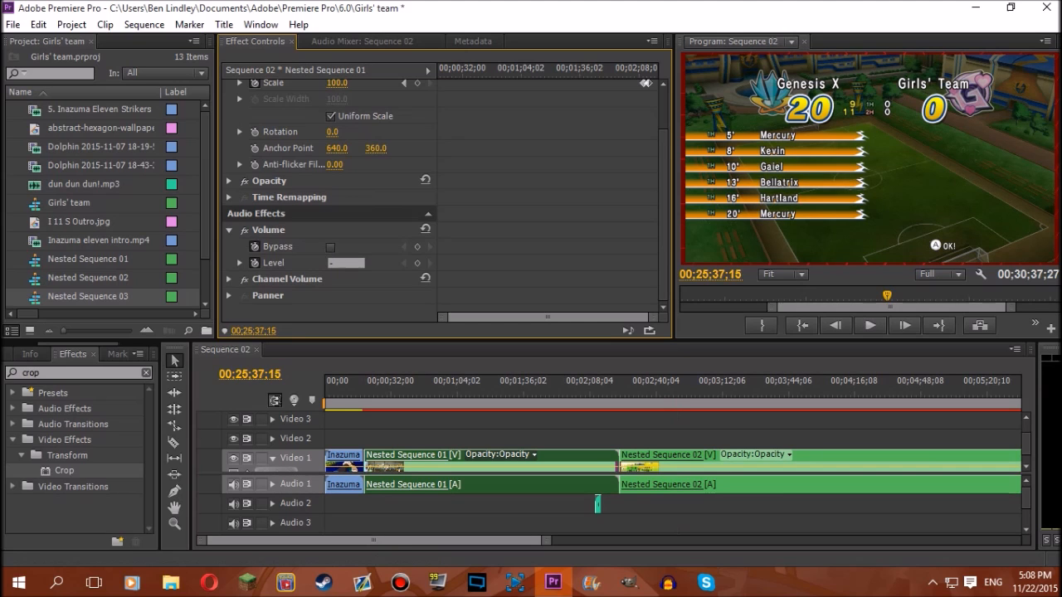
pyautogui.click(616, 435)
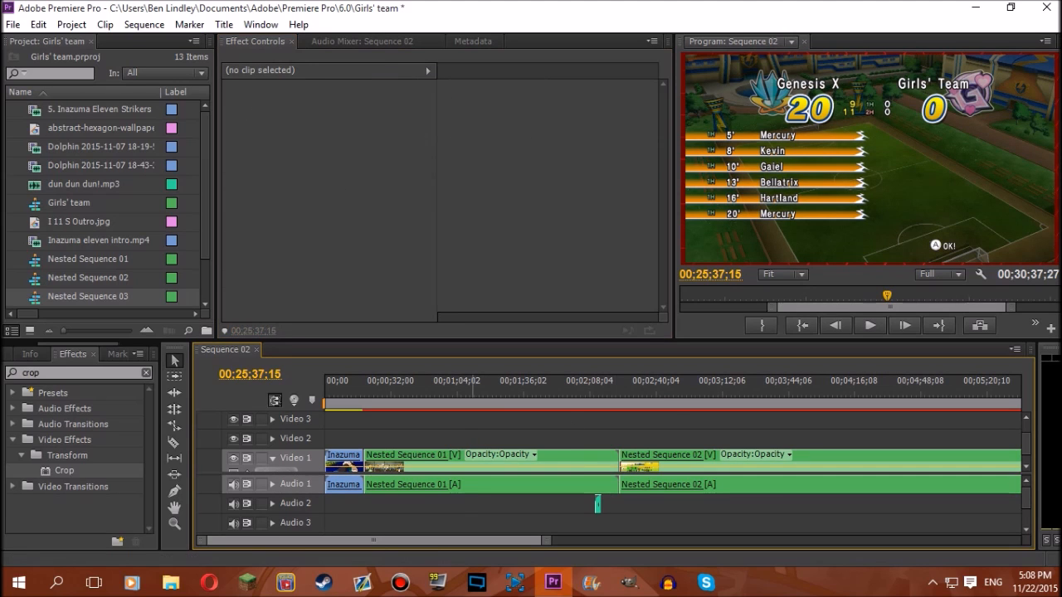
pyautogui.click(473, 388)
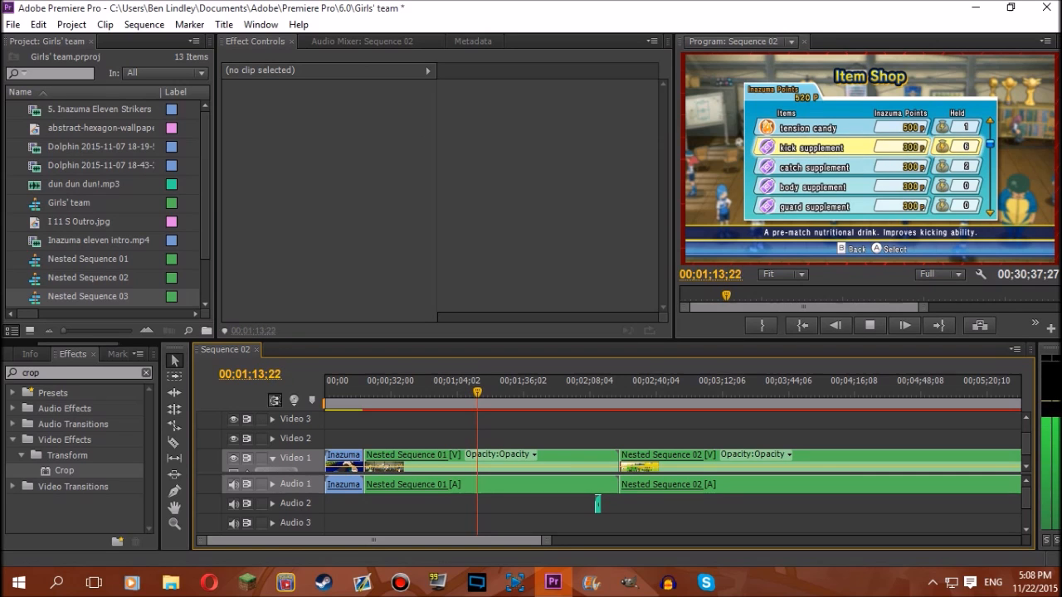
pyautogui.press('space')
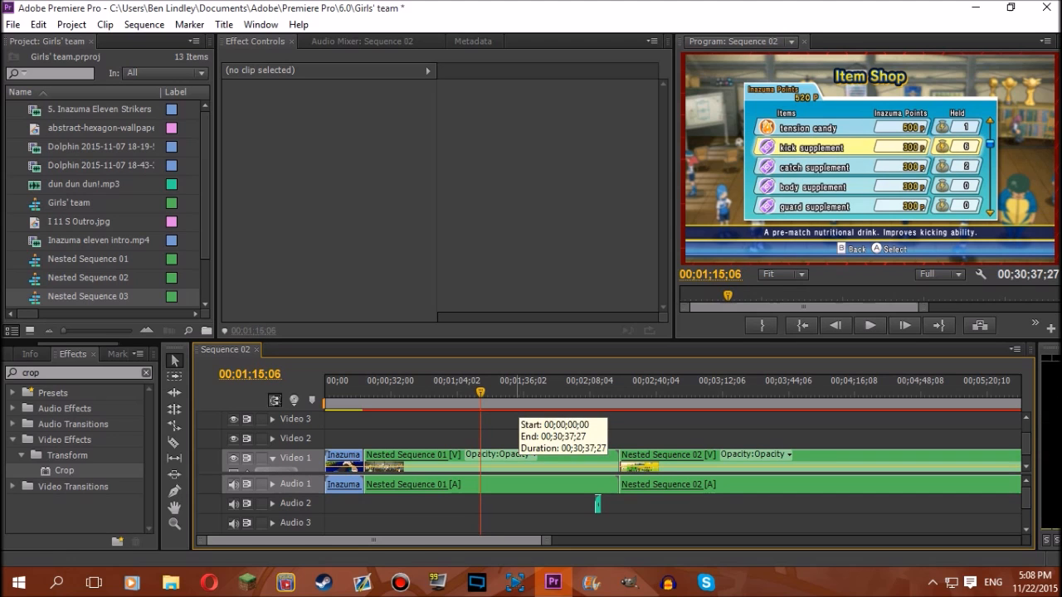
# Play the cut from Nested Sequence 02 into Nested Sequence 03 at about 00;25;37 to check the join and volume.
pyautogui.moveTo(503, 541); pyautogui.dragTo(879, 541)
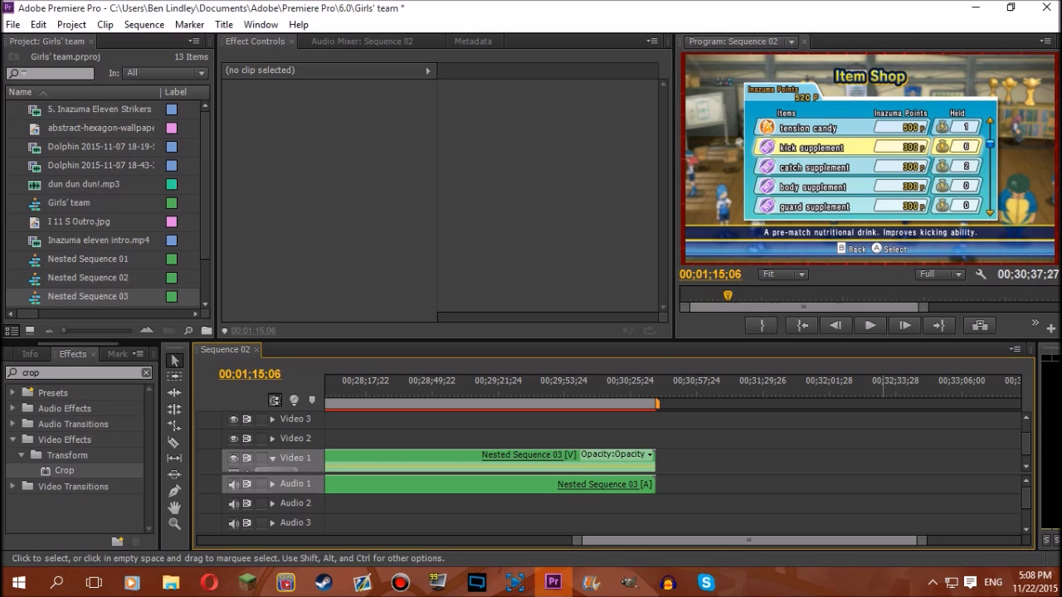
pyautogui.press('-')
pyautogui.press('-')
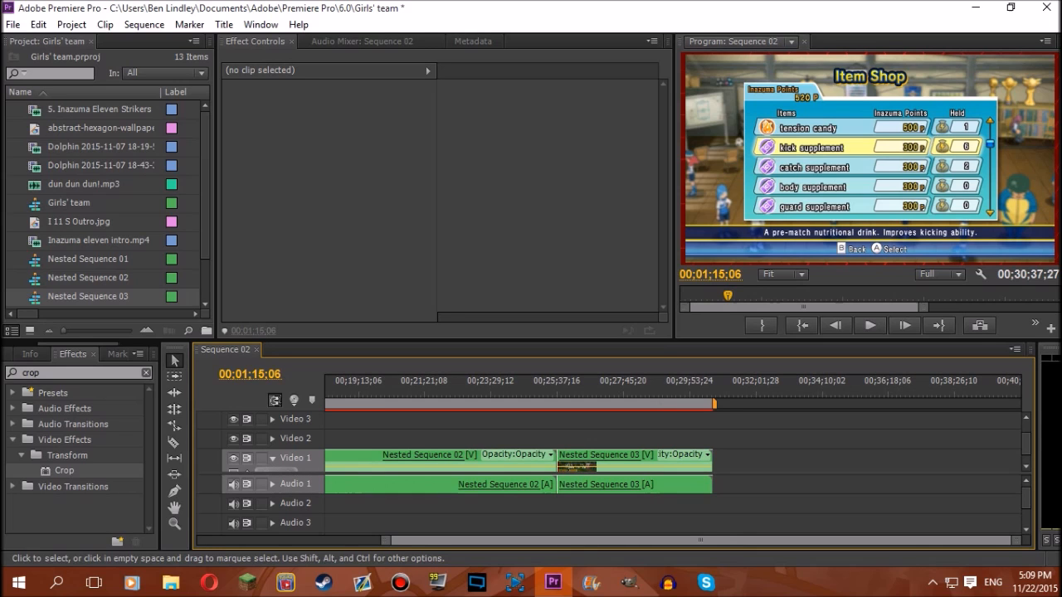
pyautogui.click(933, 582)
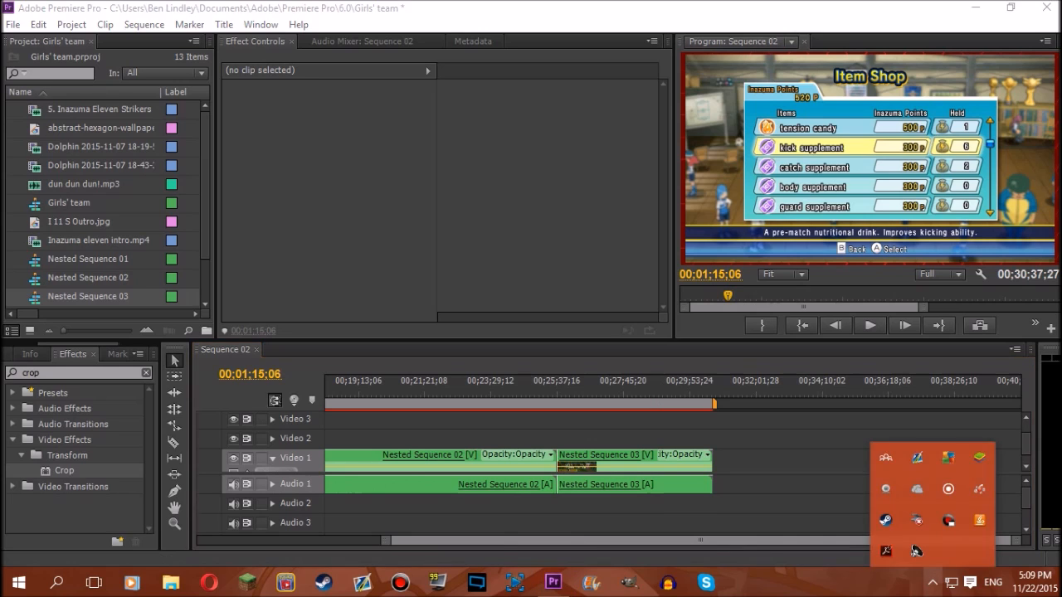
pyautogui.click(931, 582)
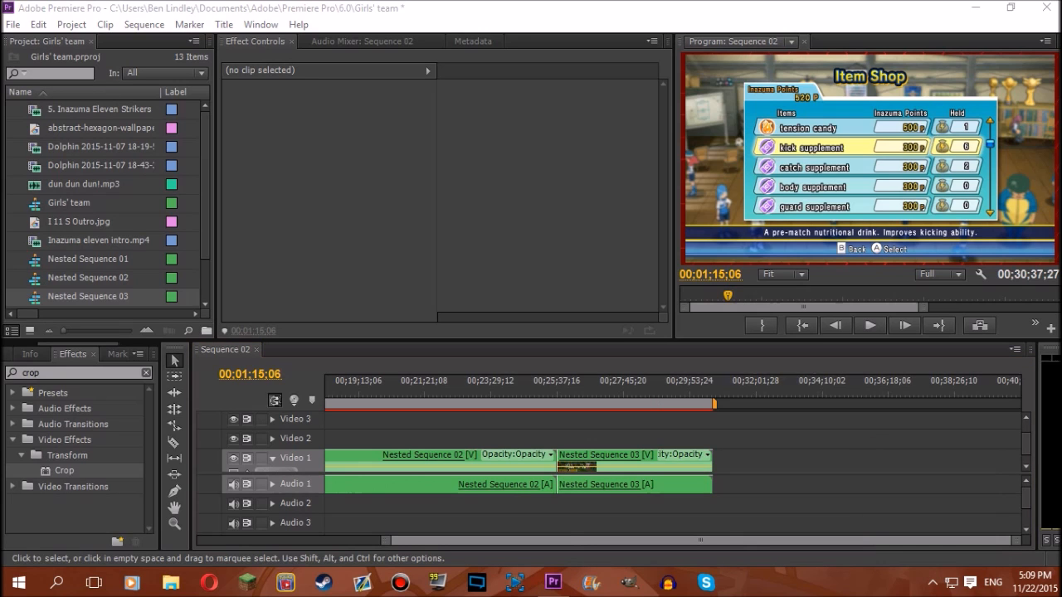
pyautogui.click(563, 387)
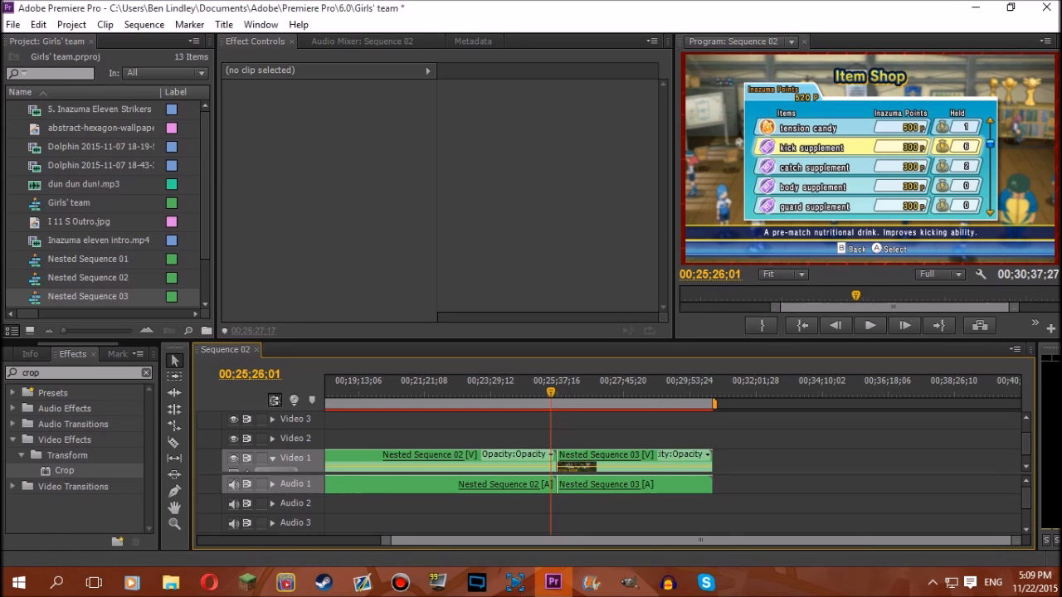
pyautogui.moveTo(1017, 541); pyautogui.dragTo(919, 541)
pyautogui.moveTo(674, 388); pyautogui.dragTo(682, 388)
pyautogui.press('space')
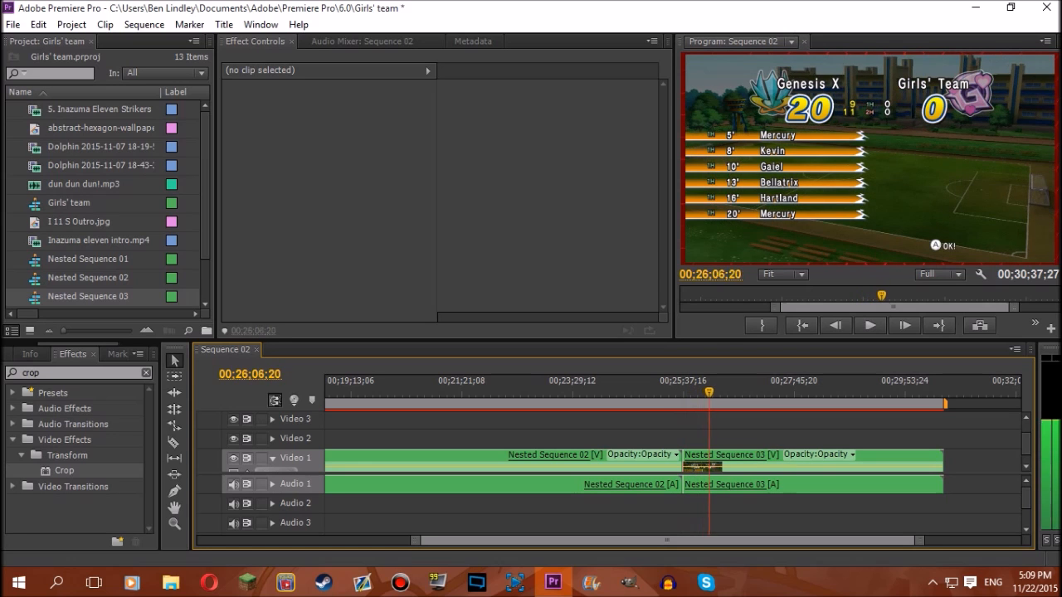
# Sample Nested Sequence 03 by playing short stretches around 00;27;50, 00;28;15 and 00;29;56.
pyautogui.press('space')
pyautogui.moveTo(717, 392); pyautogui.dragTo(785, 392)
pyautogui.press('space')
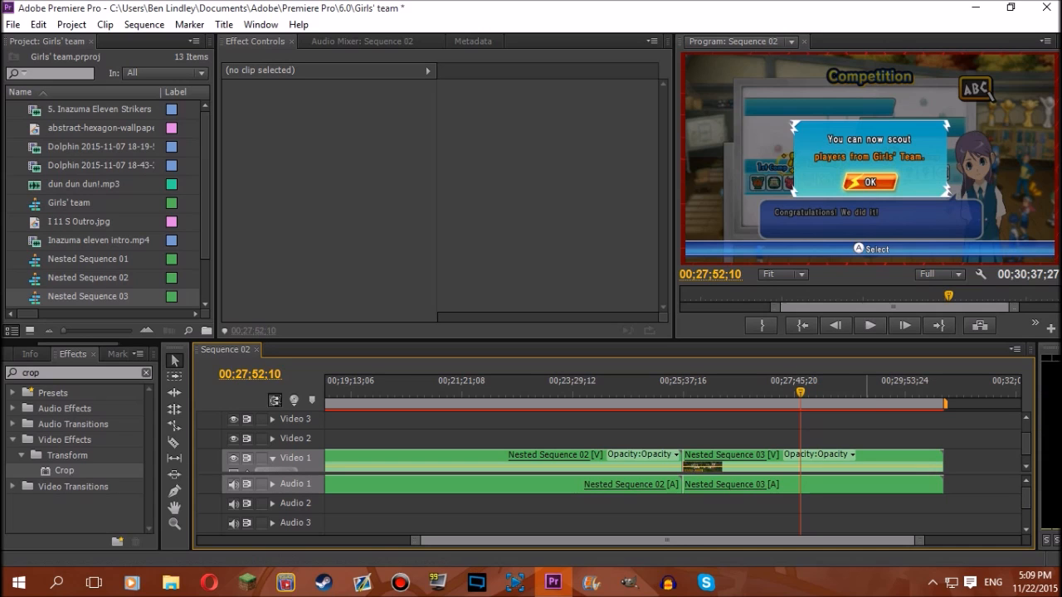
pyautogui.press('space')
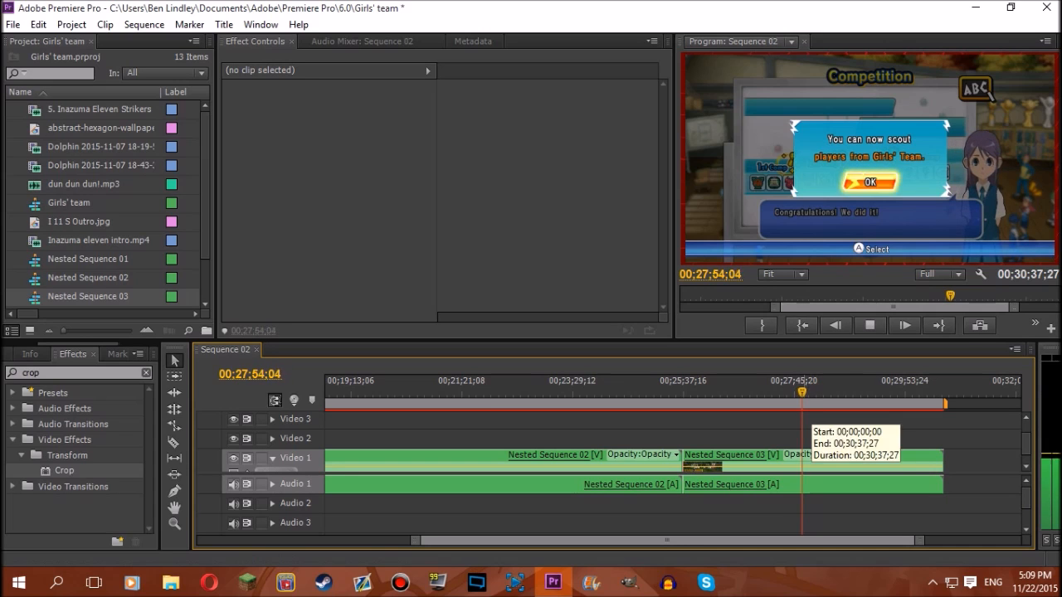
pyautogui.press('space')
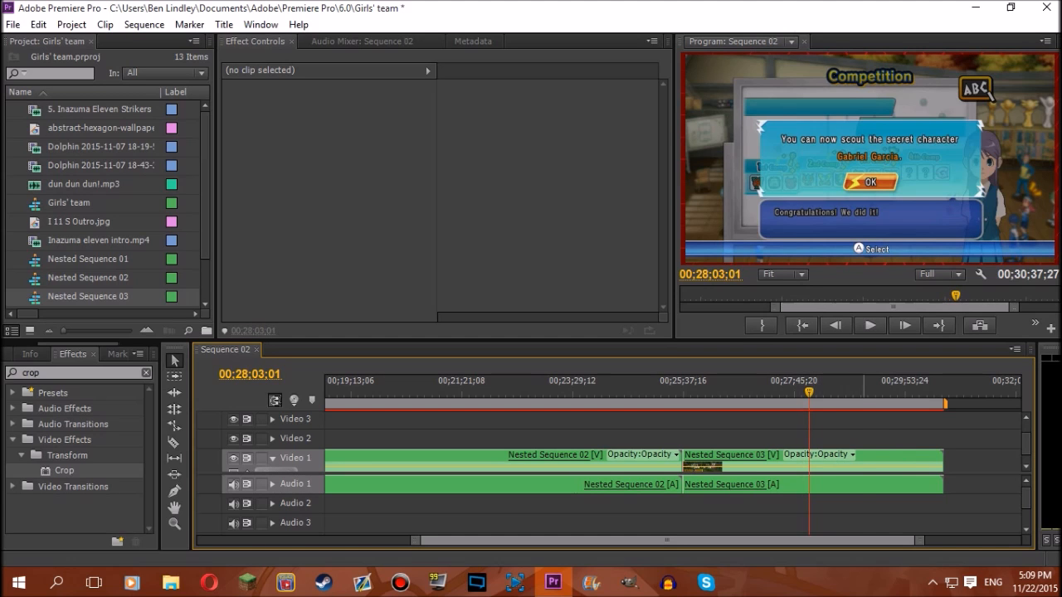
pyautogui.click(861, 390)
pyautogui.click(820, 390)
pyautogui.press('space')
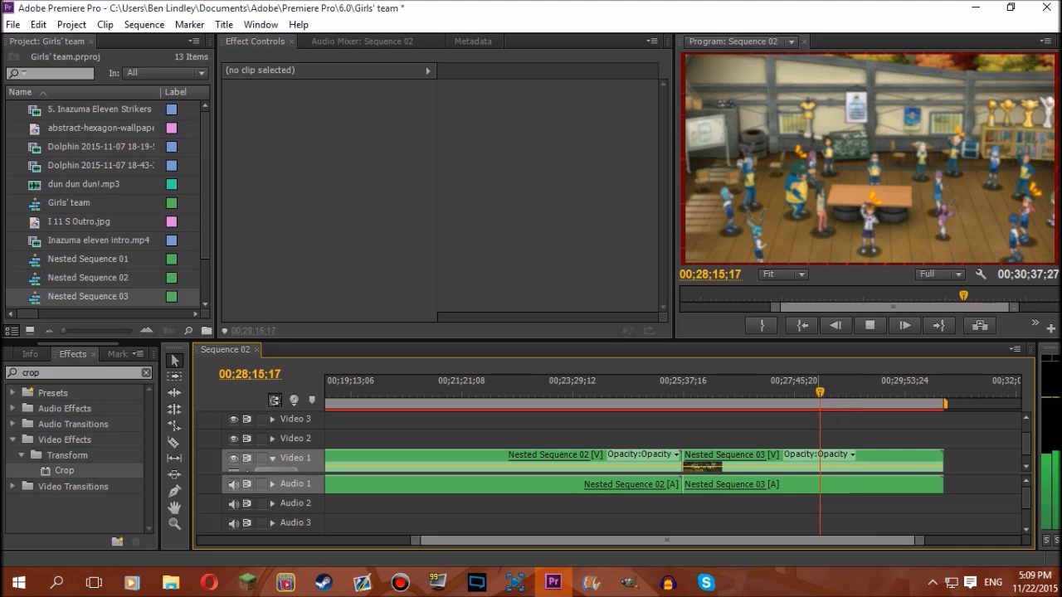
pyautogui.moveTo(821, 391); pyautogui.dragTo(909, 391)
pyautogui.press('space')
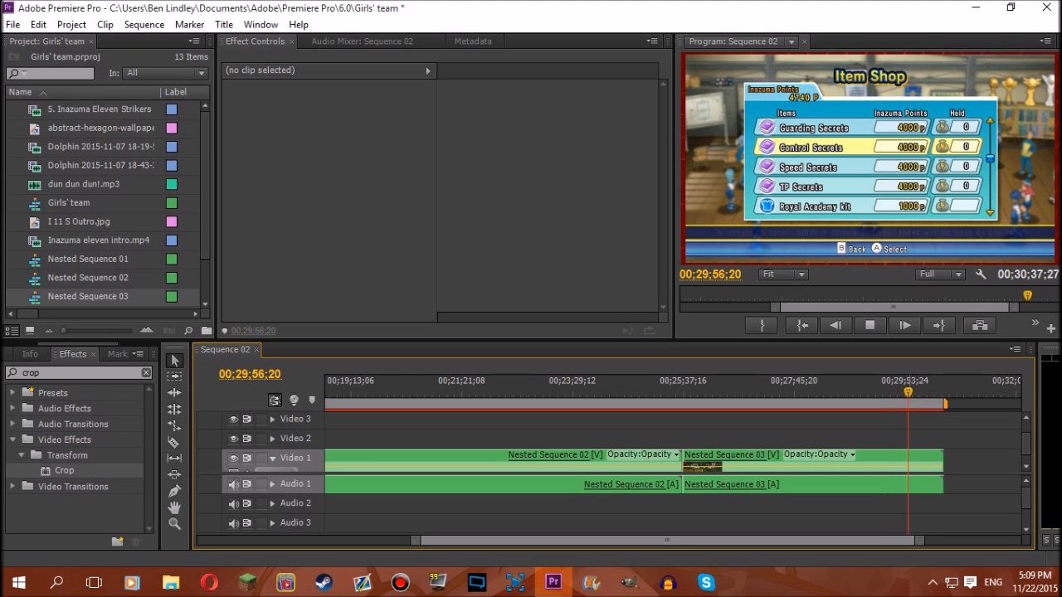
pyautogui.press('space')
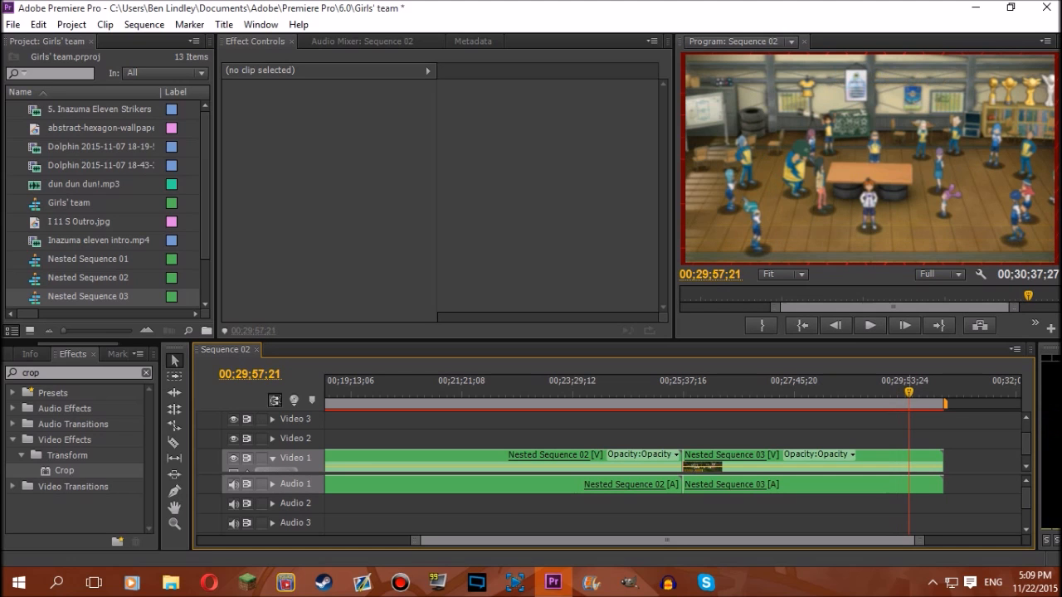
# Play through the closing footage of Nested Sequence 03 from 00;29;57;21 to about 00;30;35 to find its end point.
pyautogui.press('\\')
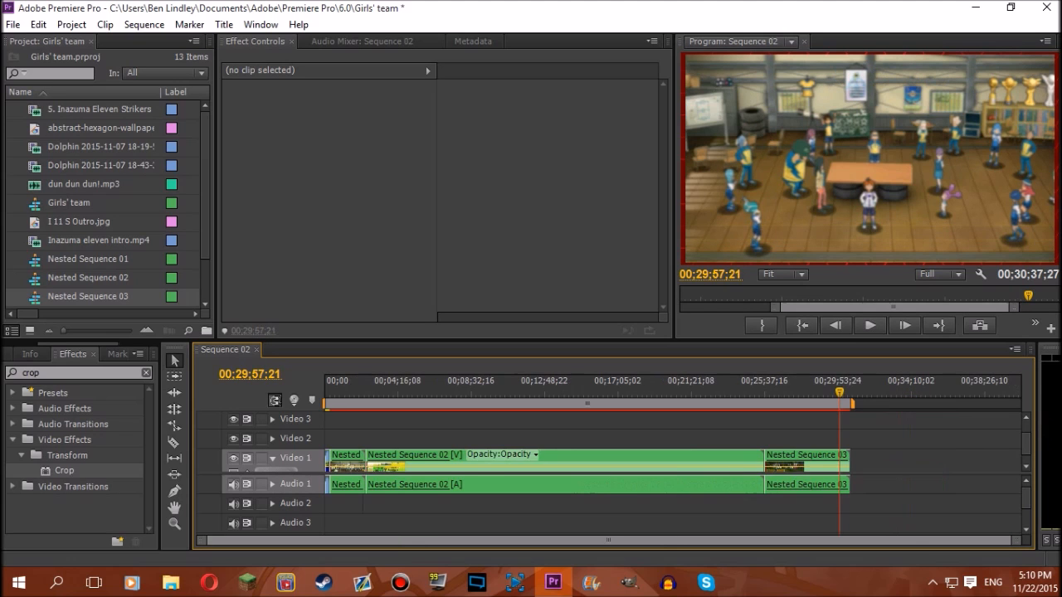
pyautogui.click(933, 583)
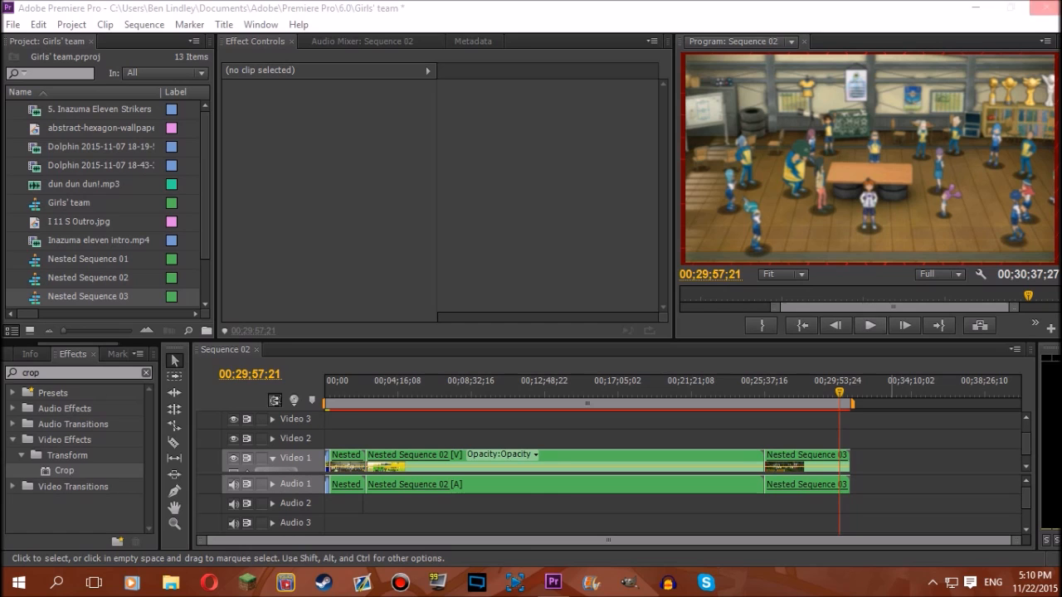
pyautogui.click(979, 41)
pyautogui.press('space')
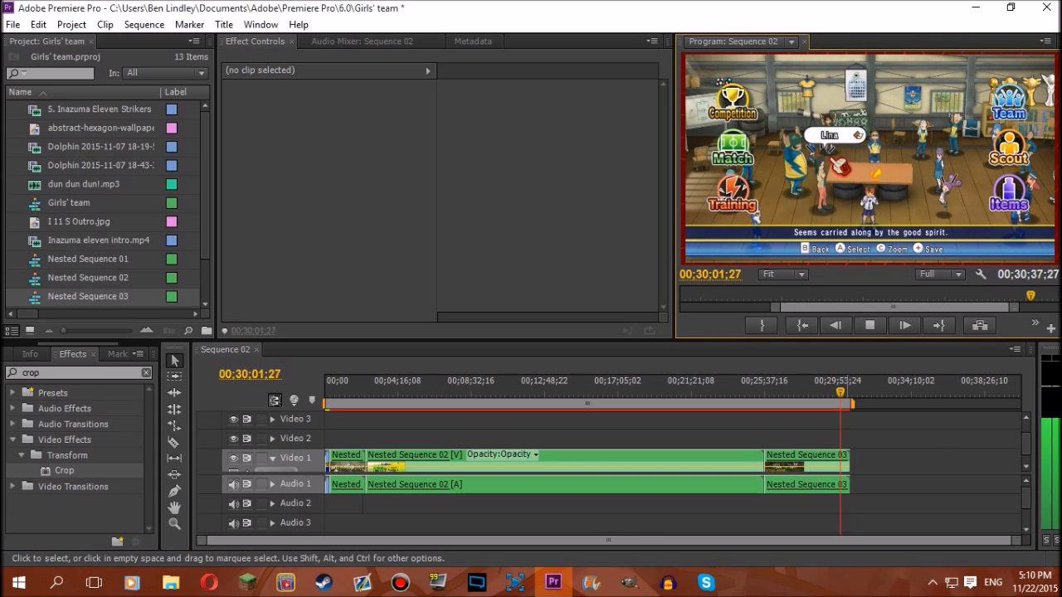
pyautogui.moveTo(841, 392); pyautogui.dragTo(844, 392)
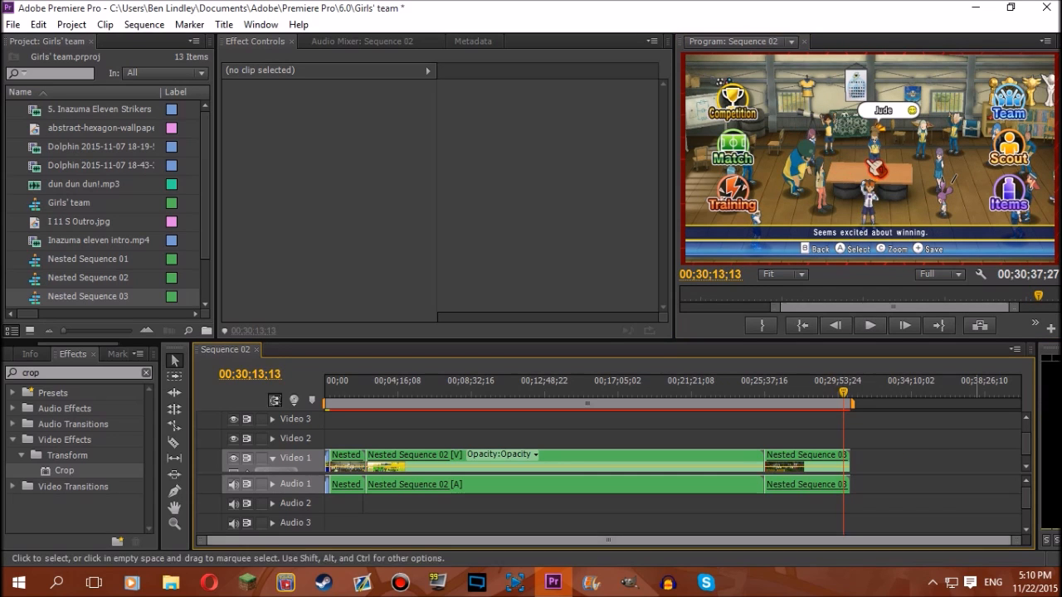
pyautogui.press('=')
pyautogui.press('=')
pyautogui.press('space')
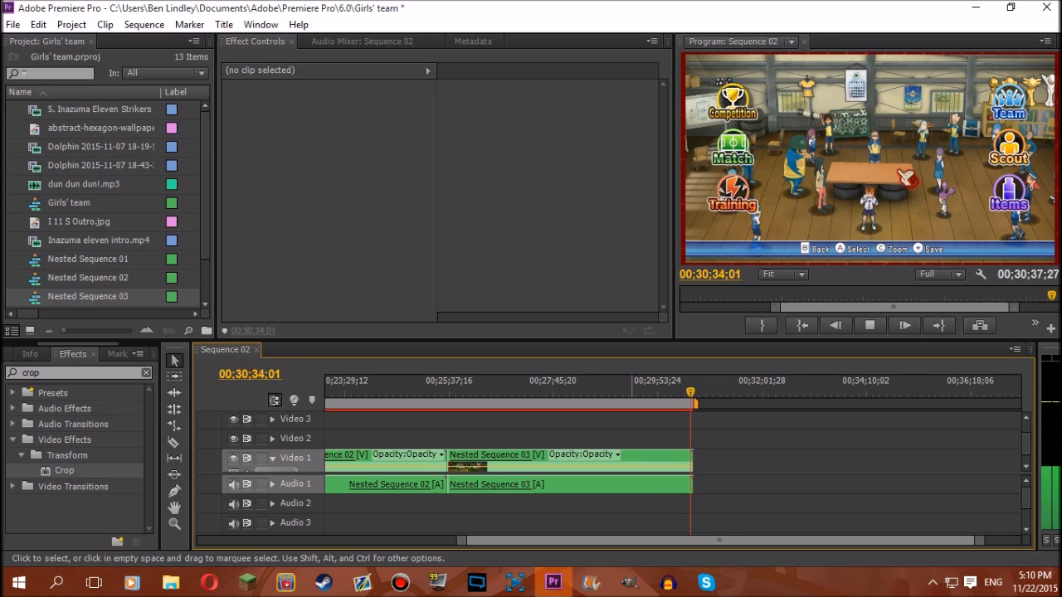
pyautogui.press('space')
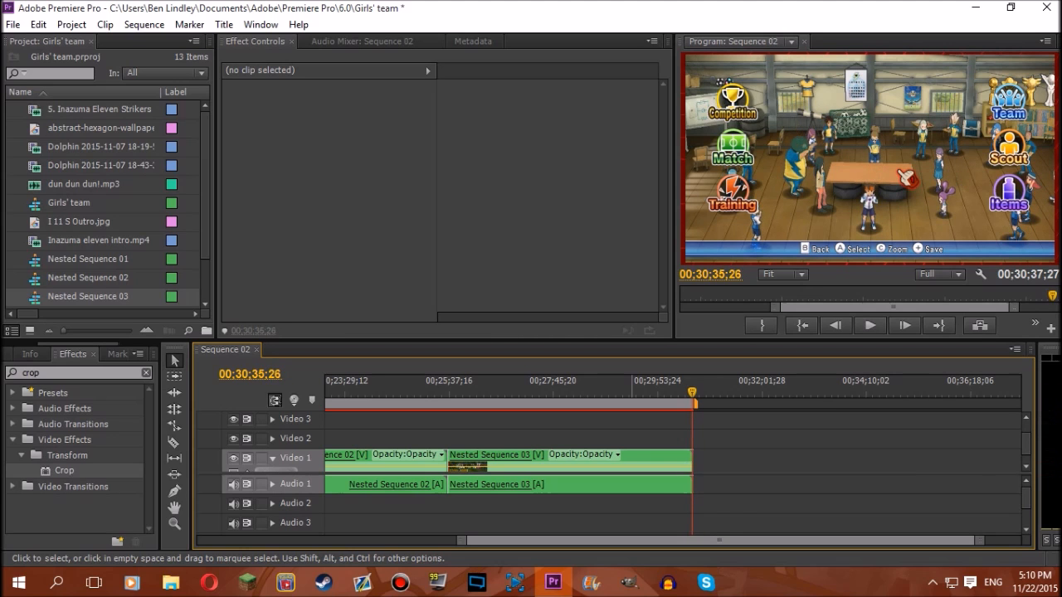
# Split Nested Sequence 03 at 00;30;35;29 and delete the leftover piece after the cut.
pyautogui.moveTo(979, 541); pyautogui.dragTo(842, 541)
pyautogui.press('space')
pyautogui.press('space')
pyautogui.press('j')
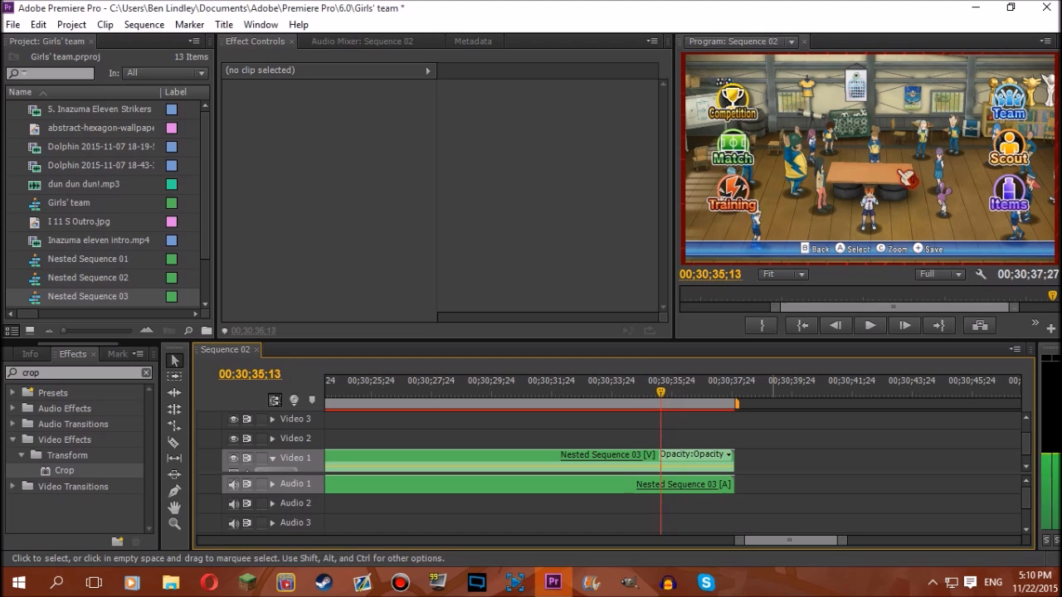
pyautogui.press('Left')
pyautogui.press('Left')
pyautogui.press('Left')
pyautogui.press('Left')
pyautogui.press('Left')
pyautogui.press('Right')
pyautogui.press('Right')
pyautogui.press('Right')
pyautogui.press('Right')
pyautogui.press('Right')
pyautogui.press('Right')
pyautogui.press('Right')
pyautogui.press('Right')
pyautogui.press('Right')
pyautogui.press('Right')
pyautogui.press('Right')
pyautogui.press('Right')
pyautogui.press('Right')
pyautogui.press('Right')
pyautogui.press('Right')
pyautogui.press('Right')
pyautogui.press('Right')
pyautogui.press('Right')
pyautogui.press('space')
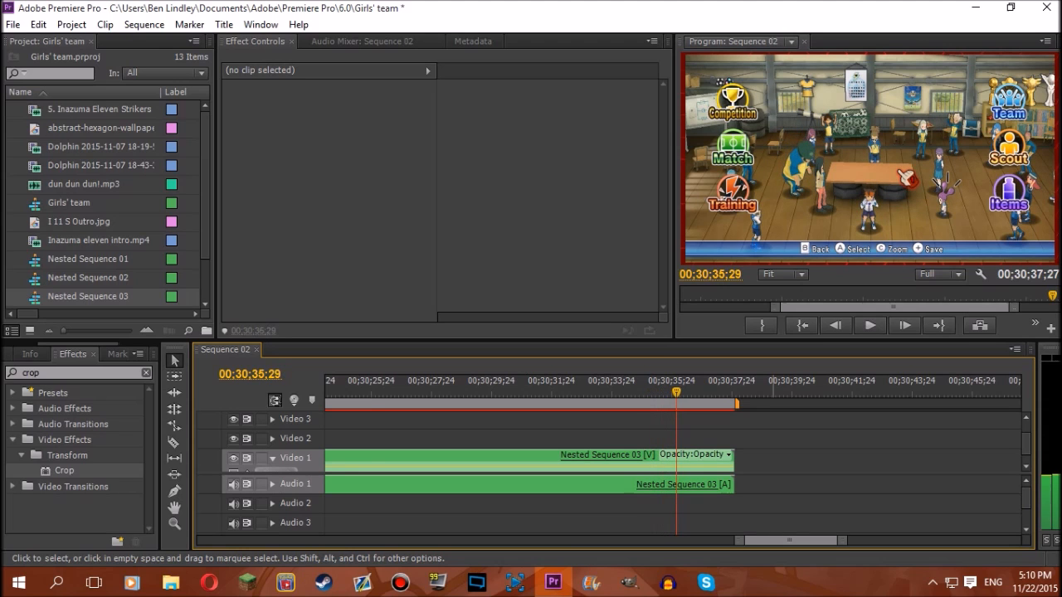
pyautogui.hotkey('ctrl', 'k')
pyautogui.moveTo(768, 437); pyautogui.dragTo(692, 519)
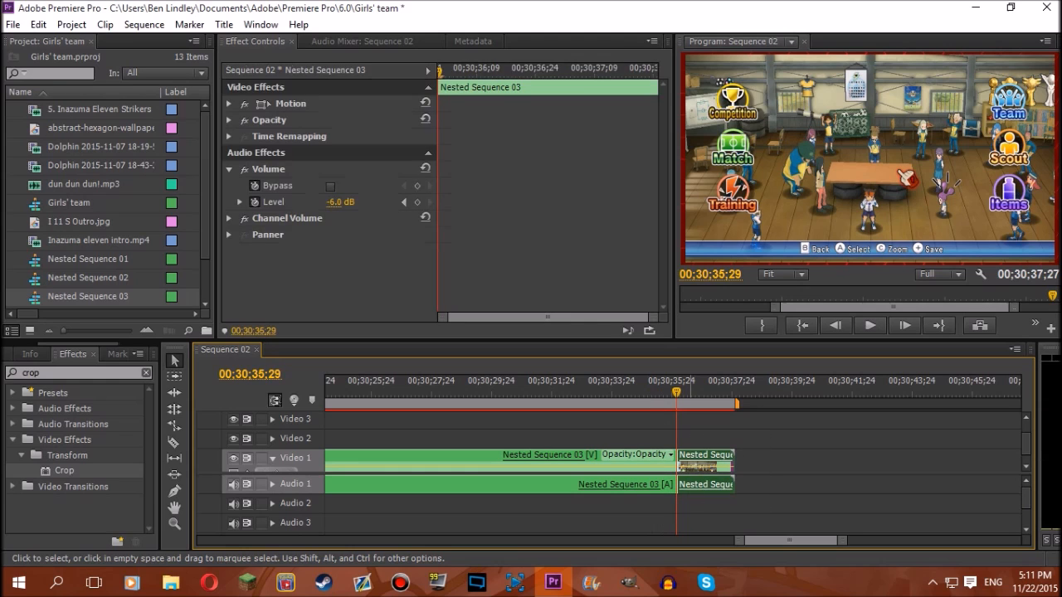
pyautogui.press('Delete')
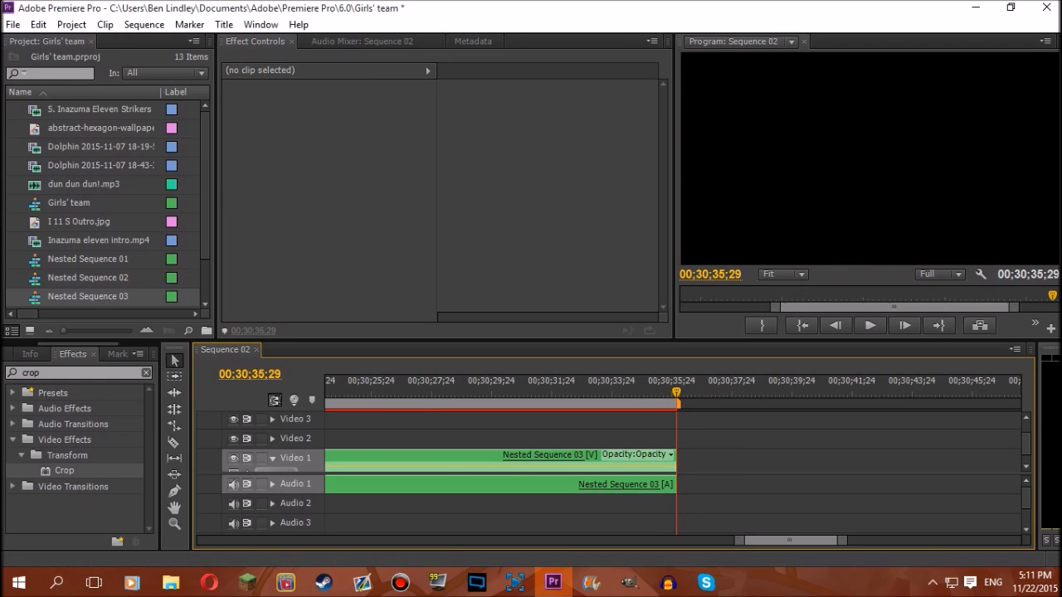
# Place I 11 S Outro.jpg on Video 1 directly after Nested Sequence 03 and extend its end to 00;30;45;03.
pyautogui.scroll(-2, 108, 203)
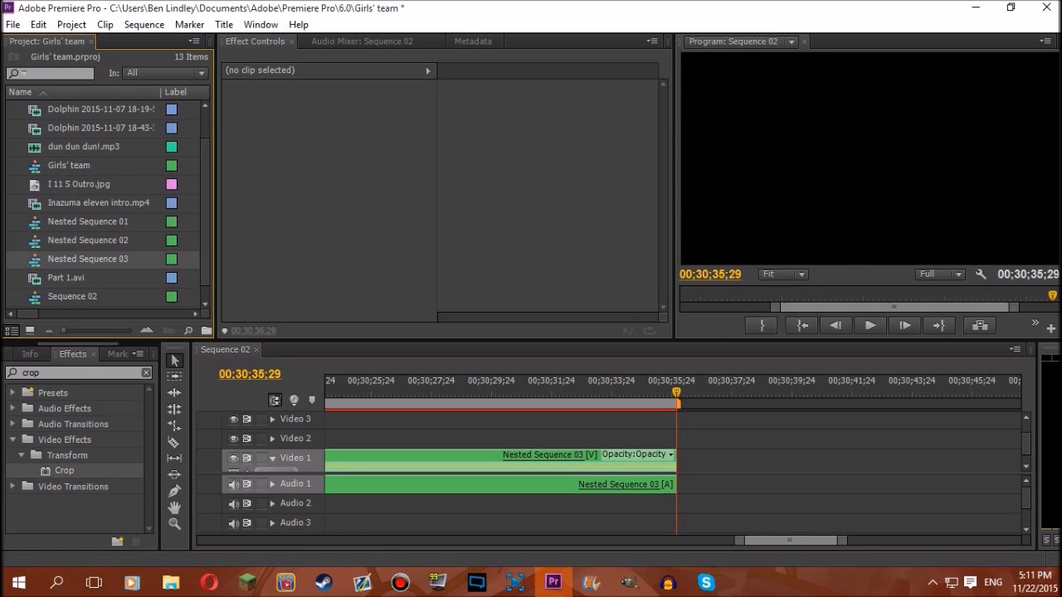
pyautogui.scroll(2, 124, 249)
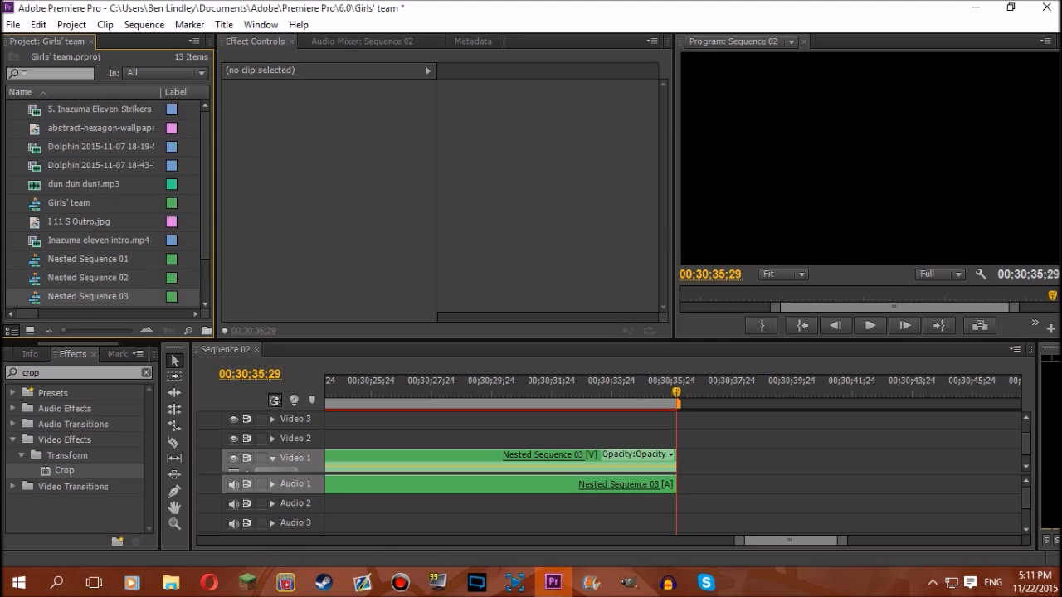
pyautogui.moveTo(79, 221); pyautogui.dragTo(679, 460)
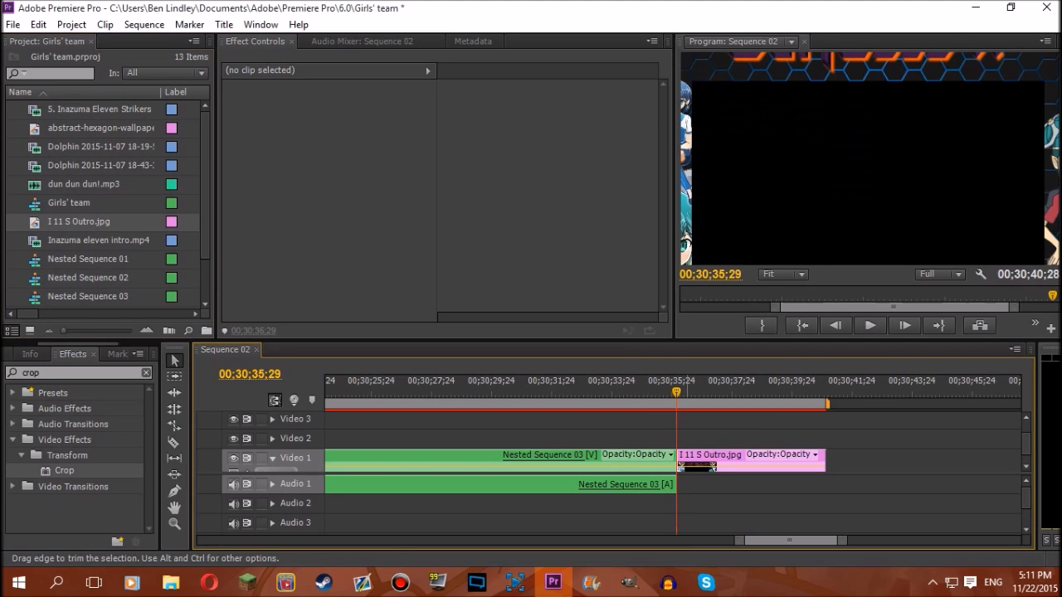
pyautogui.moveTo(827, 462); pyautogui.dragTo(953, 461)
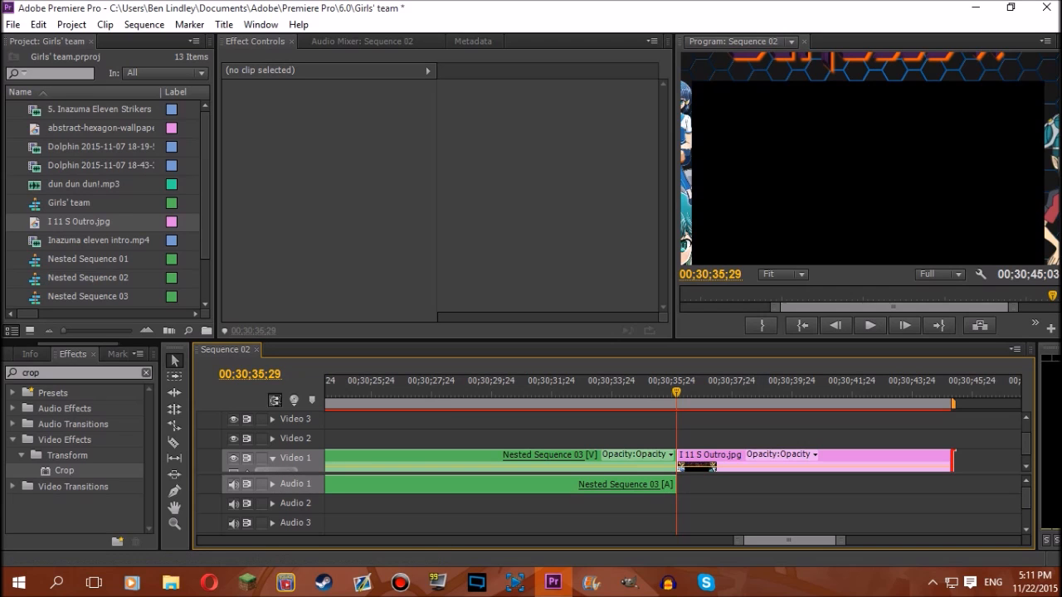
# Set the Scale of the I 11 S Outro.jpg clip to 67.0.
pyautogui.click(838, 462)
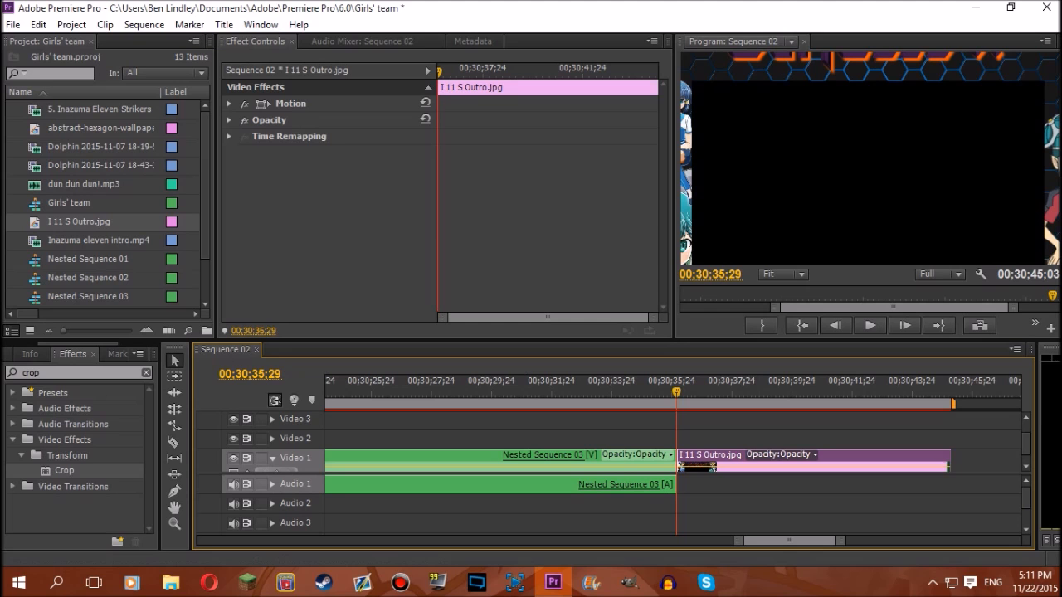
pyautogui.click(229, 104)
pyautogui.moveTo(337, 137); pyautogui.dragTo(310, 137)
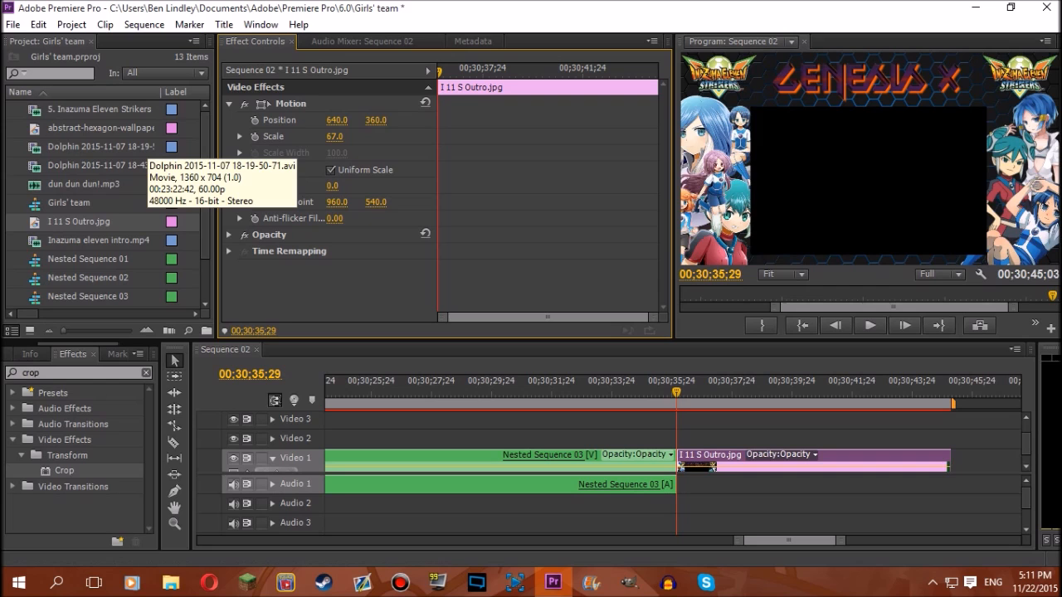
# Place the 5. Inazuma Eleven Strikers video on Video 2 above the outro image at 00;30;35;29 and play its opening.
pyautogui.scroll(-1, 104, 204)
pyautogui.scroll(1, 148, 261)
pyautogui.click(73, 109)
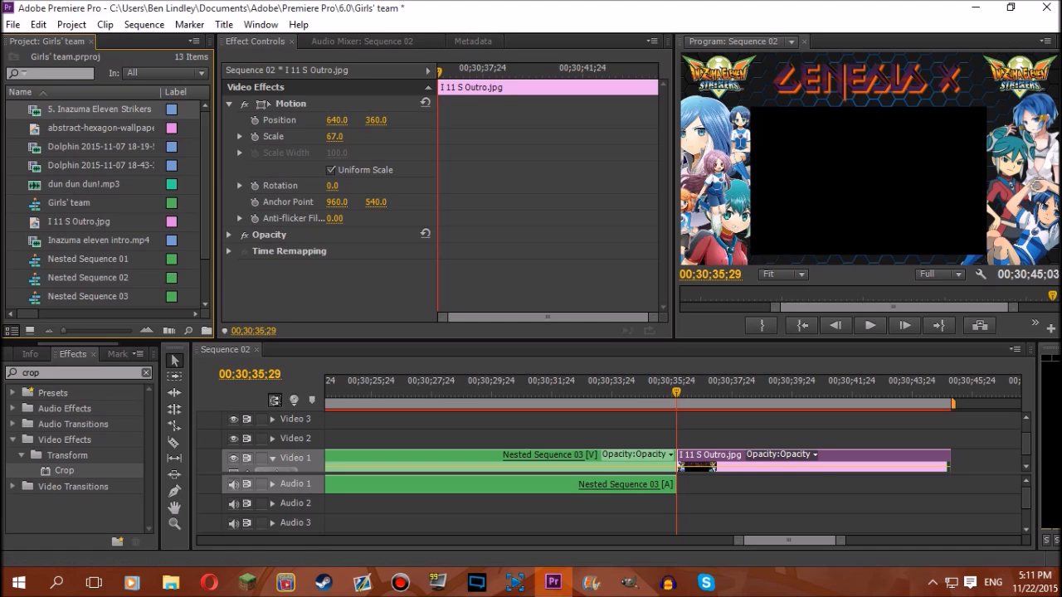
pyautogui.moveTo(73, 109); pyautogui.dragTo(679, 440)
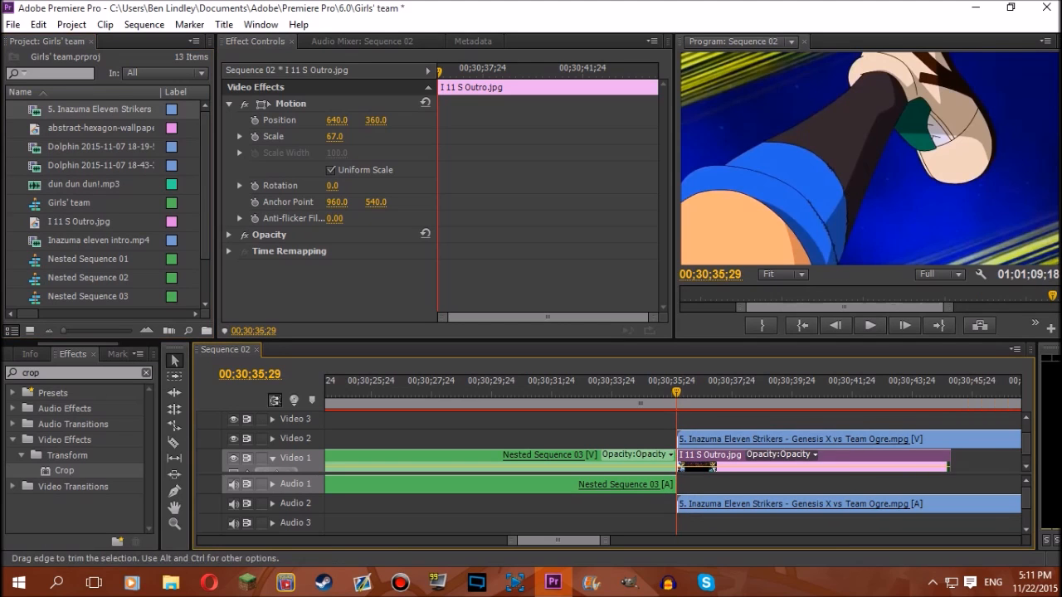
pyautogui.press('space')
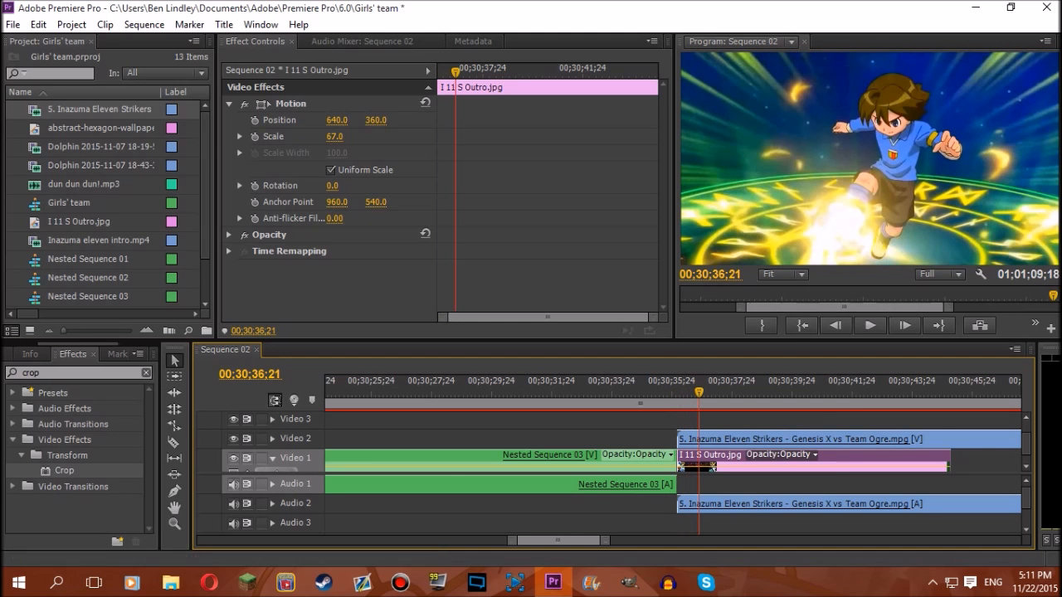
# Turn off Uniform Scale for the Inazuma Eleven Strikers video on Video 2 and shrink it to Scale Height 56.0 and Scale Width 60.0.
pyautogui.moveTo(606, 541); pyautogui.dragTo(907, 541)
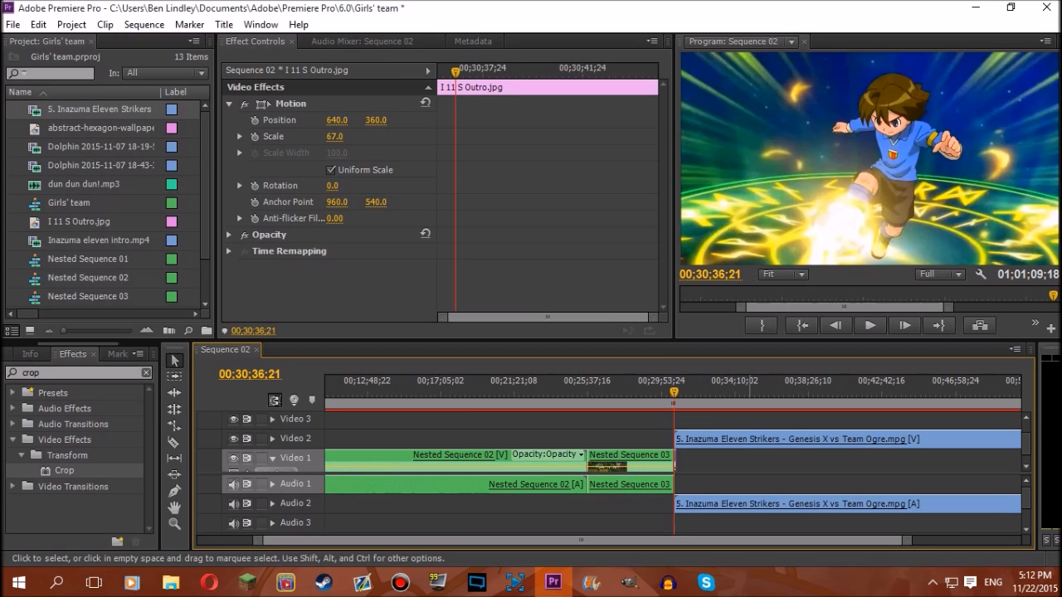
pyautogui.click(750, 440)
pyautogui.click(229, 103)
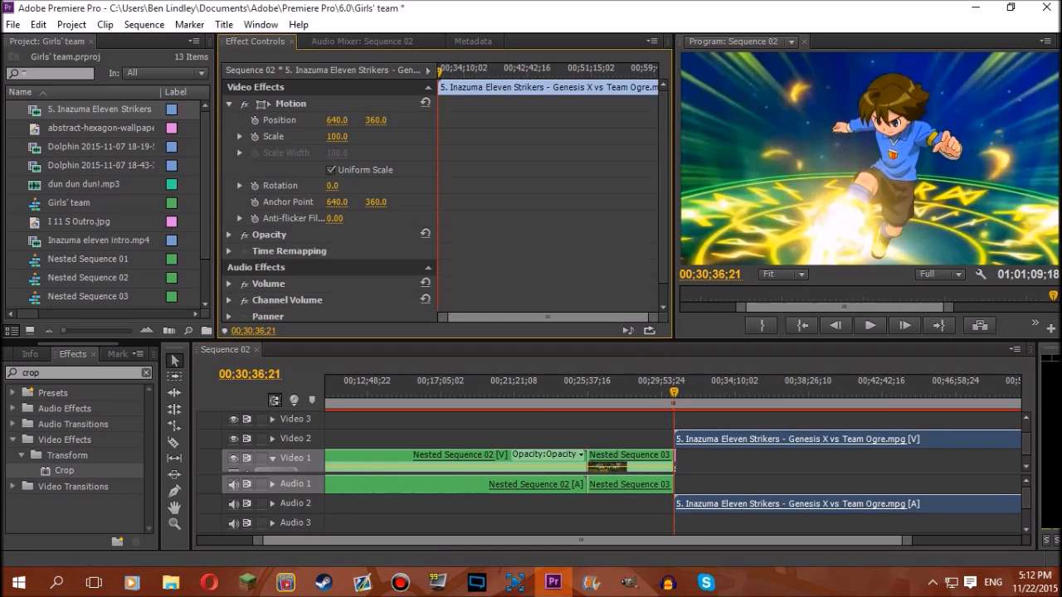
pyautogui.moveTo(337, 137); pyautogui.dragTo(326, 137)
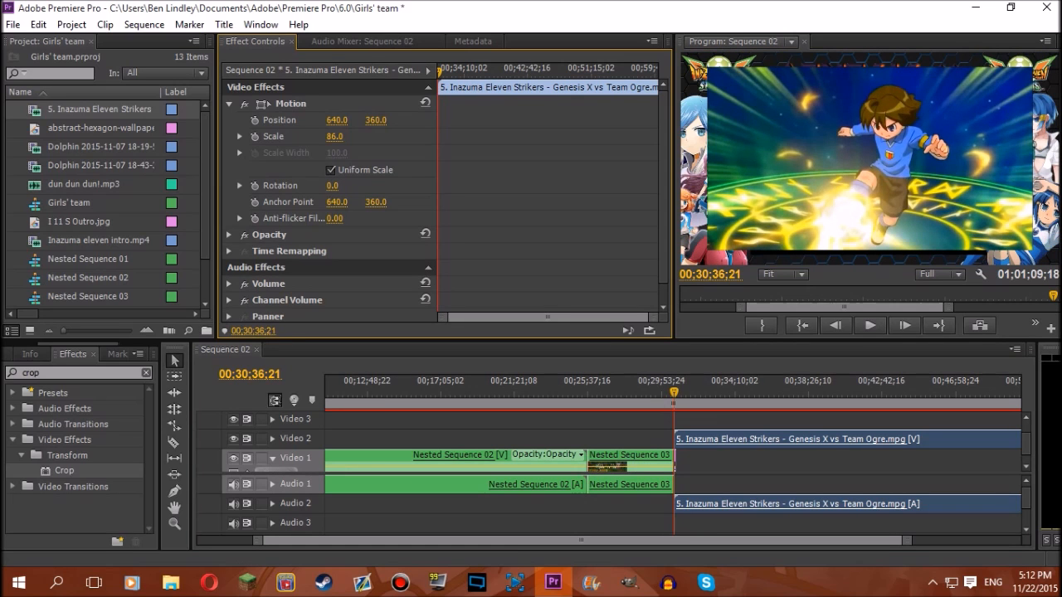
pyautogui.click(331, 170)
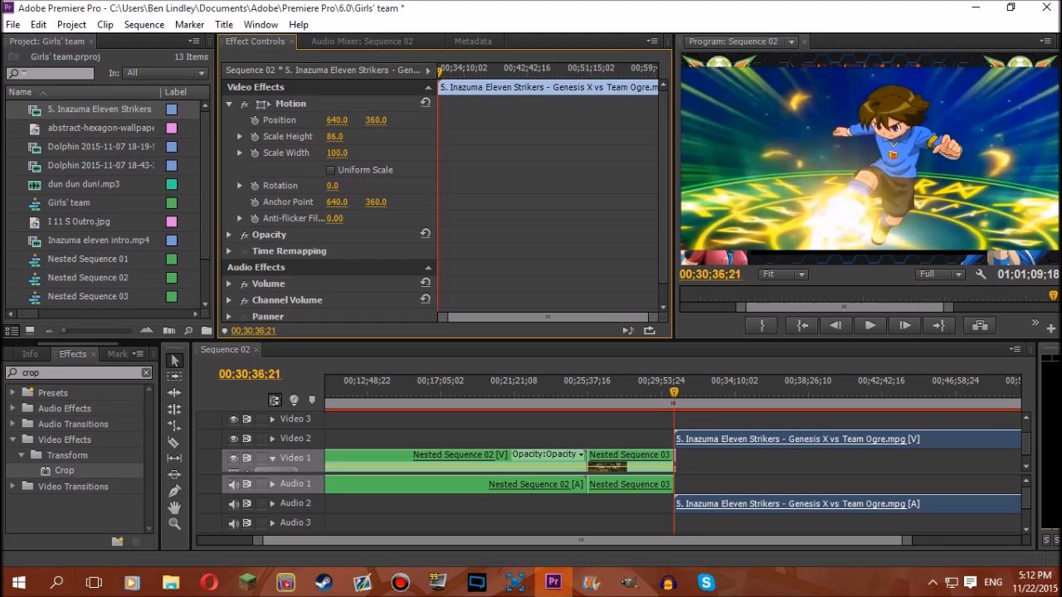
pyautogui.moveTo(337, 153); pyautogui.dragTo(306, 153)
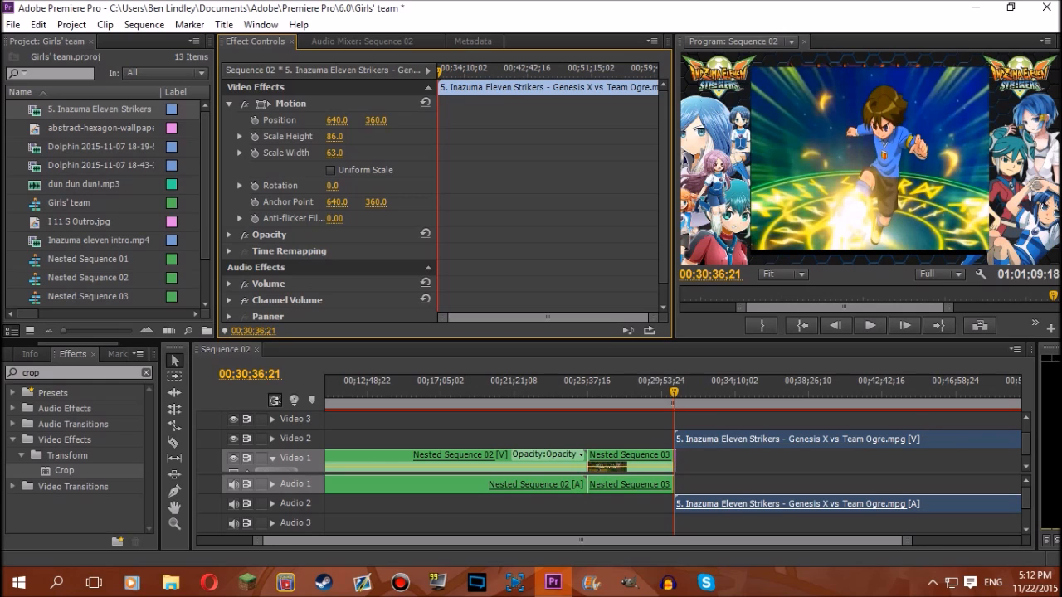
pyautogui.moveTo(306, 153)
pyautogui.mouseDown()
pyautogui.moveTo(321, 136)
pyautogui.moveTo(308, 136)
pyautogui.mouseUp()
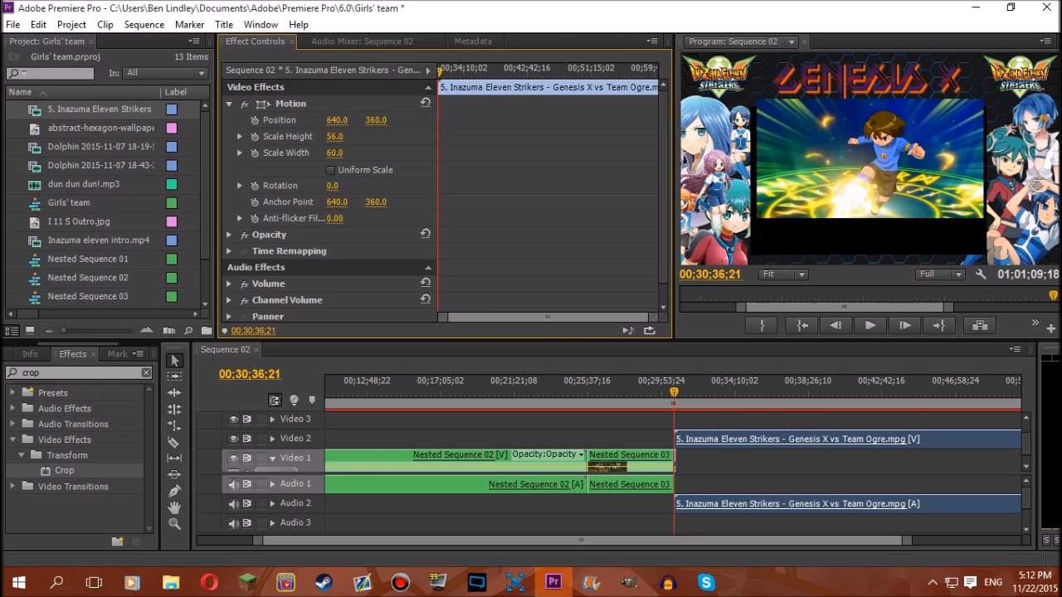
# Move the overlaid video to Position 633.0, 432.0 and set its Scale Height to 67.0.
pyautogui.moveTo(376, 121); pyautogui.dragTo(436, 121)
pyautogui.moveTo(337, 121)
pyautogui.mouseDown()
pyautogui.moveTo(320, 120)
pyautogui.moveTo(331, 120)
pyautogui.mouseUp()
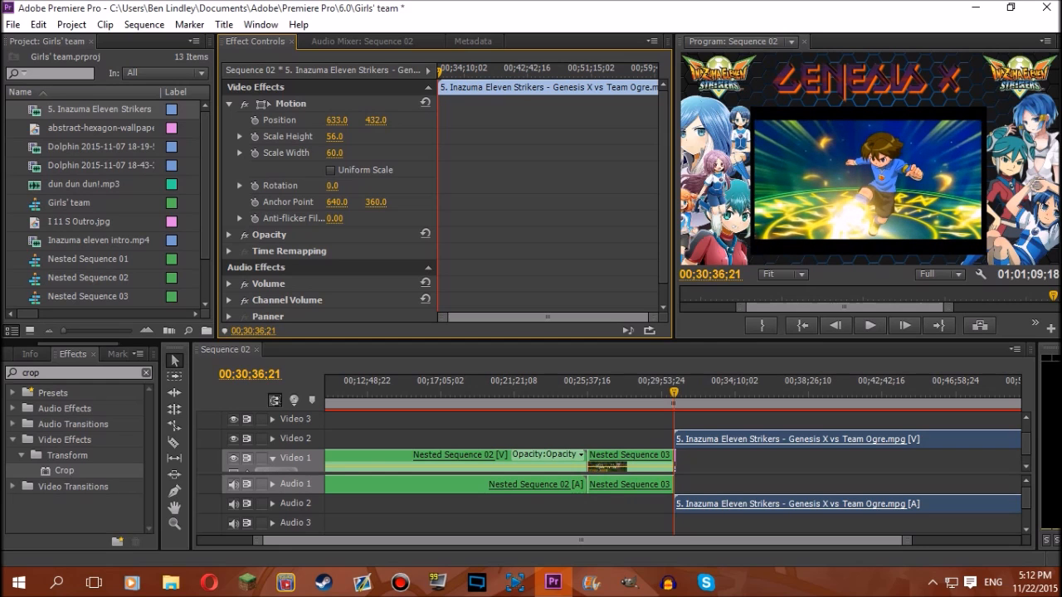
pyautogui.moveTo(332, 136); pyautogui.dragTo(341, 136)
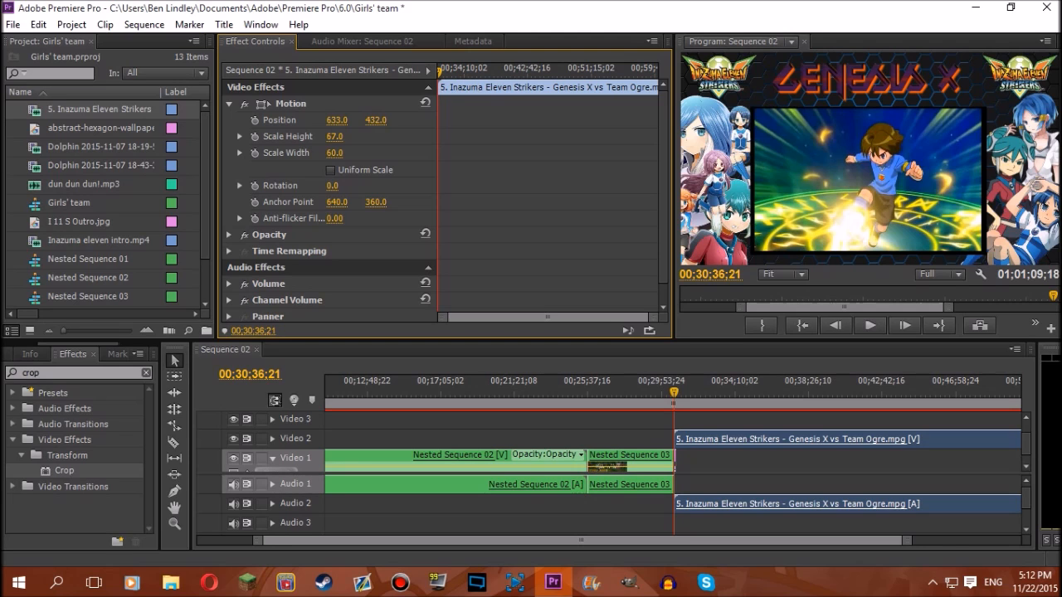
# Set the overlaid video's Scale Width to 62.5.
pyautogui.moveTo(334, 152); pyautogui.dragTo(337, 153)
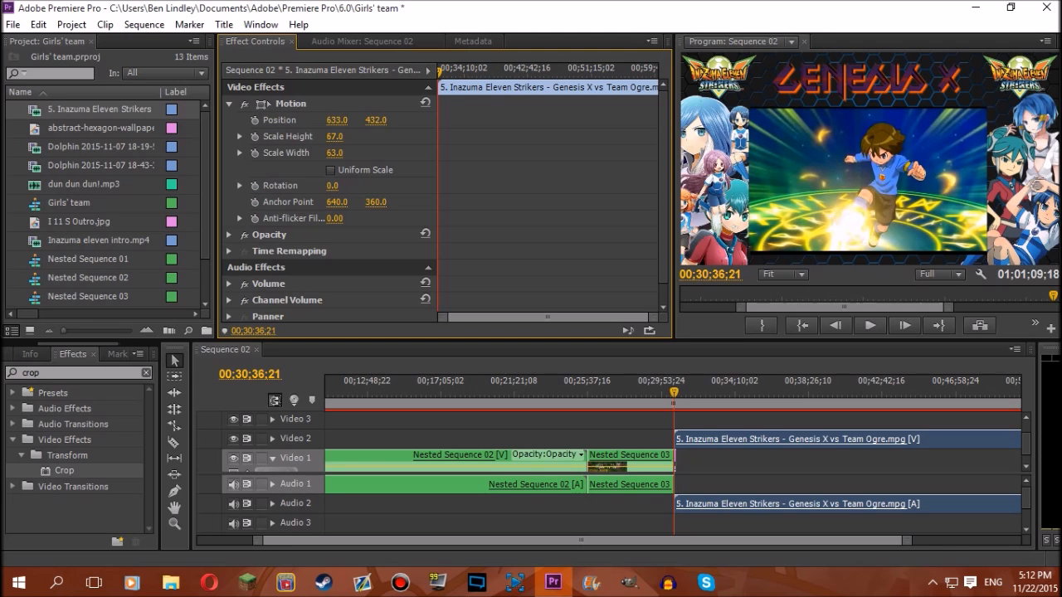
pyautogui.moveTo(335, 153); pyautogui.dragTo(335, 153)
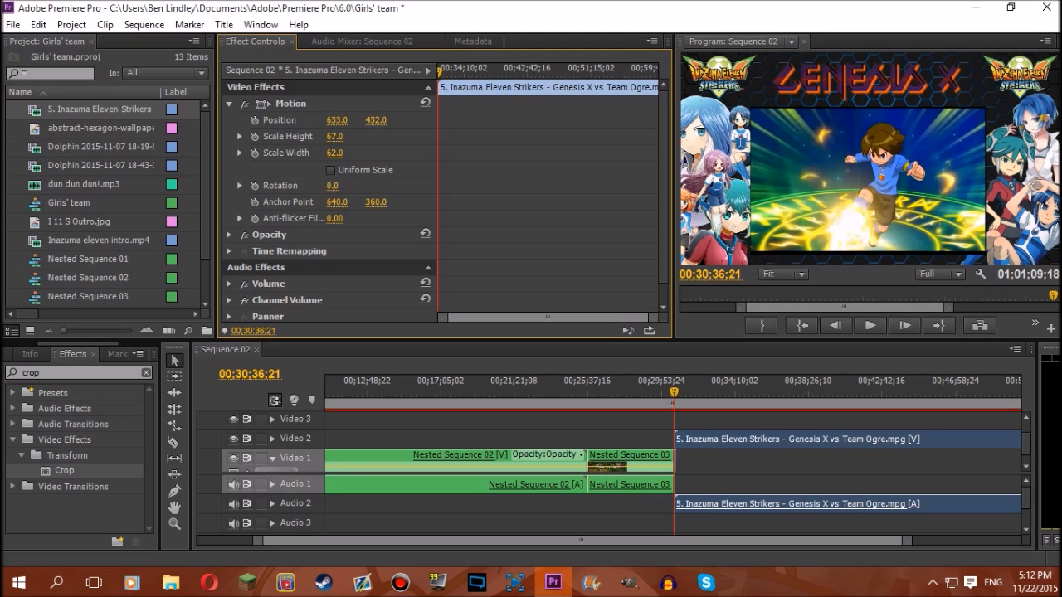
pyautogui.click(335, 153)
pyautogui.click(337, 152)
pyautogui.press('BackSpace')
pyautogui.write('5')
pyautogui.press('Return')
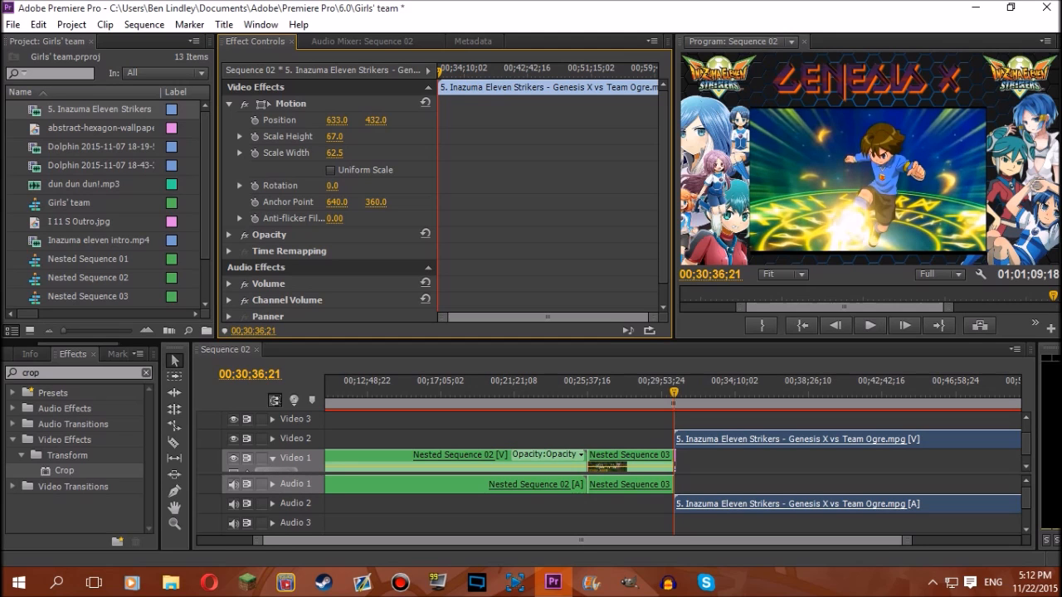
# Shift the overlaid video to Position 635.0, 436.0 and set its Scale Height to 68.0.
pyautogui.moveTo(376, 120); pyautogui.dragTo(340, 120)
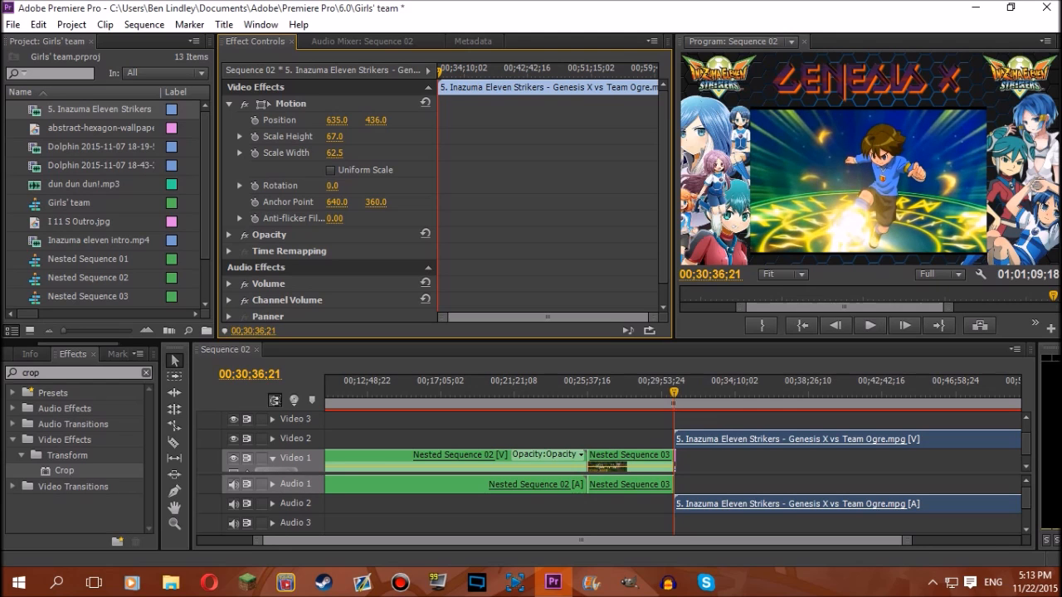
pyautogui.click(337, 137)
pyautogui.click(340, 137)
pyautogui.press('BackSpace')
pyautogui.write('8')
pyautogui.press('Return')
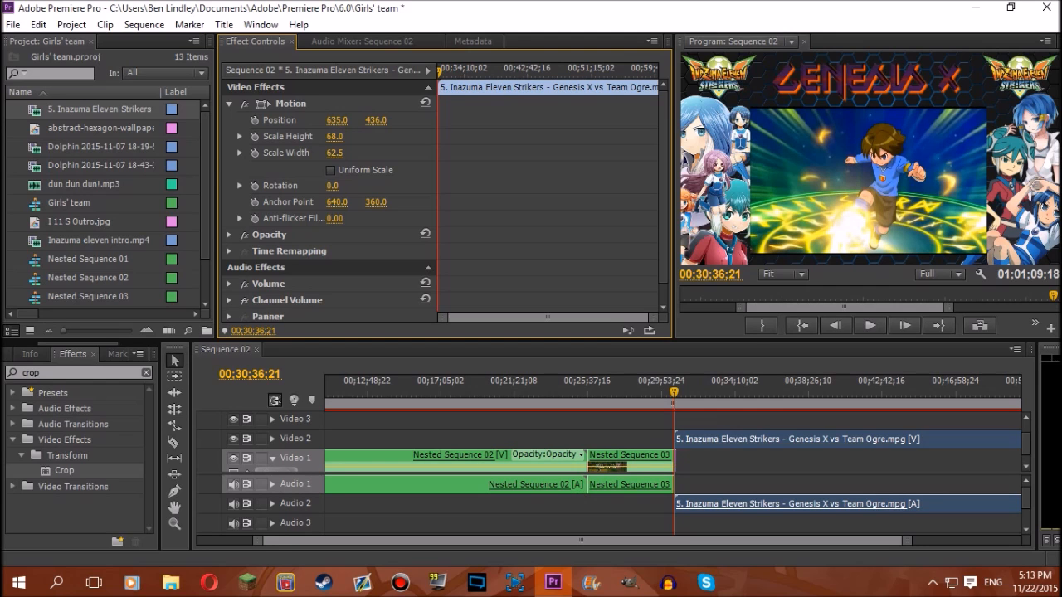
# Increase the overlaid video's Scale Height through 69.0 and 69.5 to 70.0 so it fills the outro frame.
pyautogui.click(335, 137)
pyautogui.click(341, 137)
pyautogui.press('BackSpace')
pyautogui.write('9')
pyautogui.press('Return')
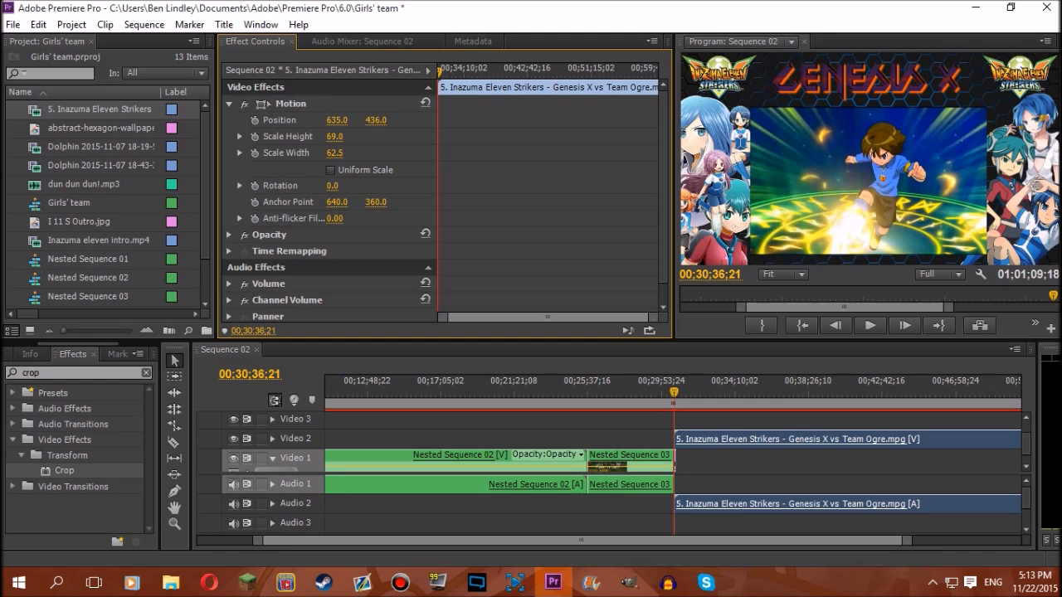
pyautogui.click(335, 137)
pyautogui.click(340, 137)
pyautogui.press('Return')
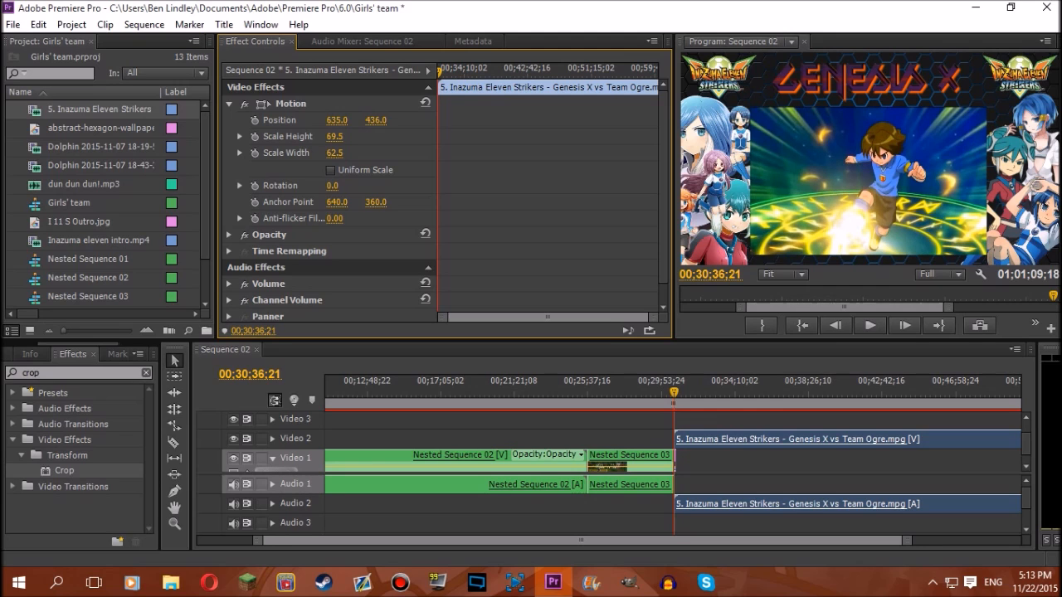
pyautogui.click(334, 137)
pyautogui.write('70')
pyautogui.press('Return')
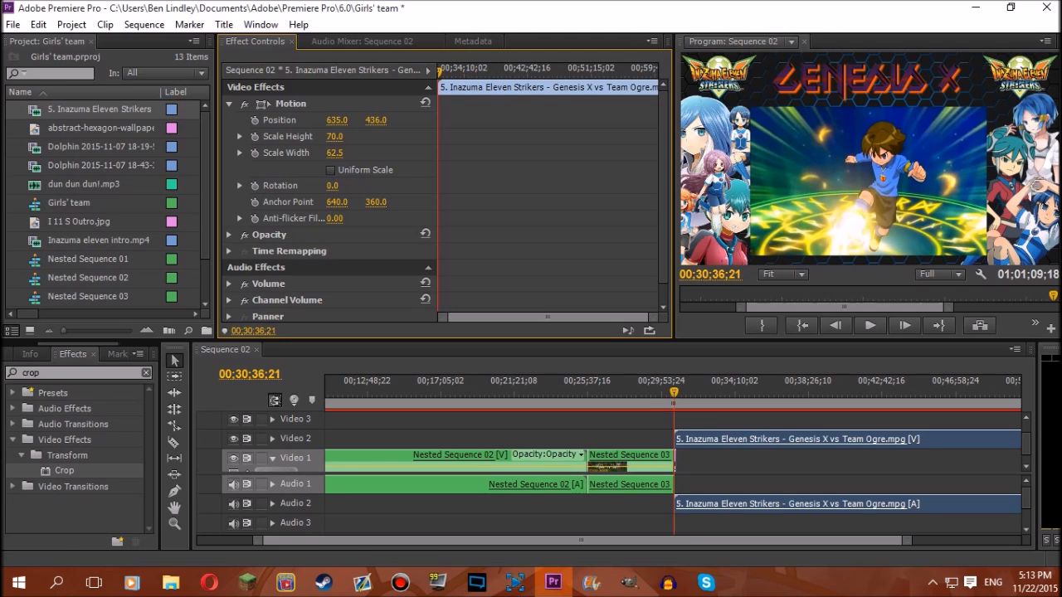
# Find the match kickoff in the Video 2 clip, split it with its audio at 00;44;29;14, and delete the part before the cut.
pyautogui.moveTo(673, 392); pyautogui.dragTo(936, 393)
pyautogui.moveTo(796, 540); pyautogui.dragTo(907, 540)
pyautogui.moveTo(588, 392); pyautogui.dragTo(564, 392)
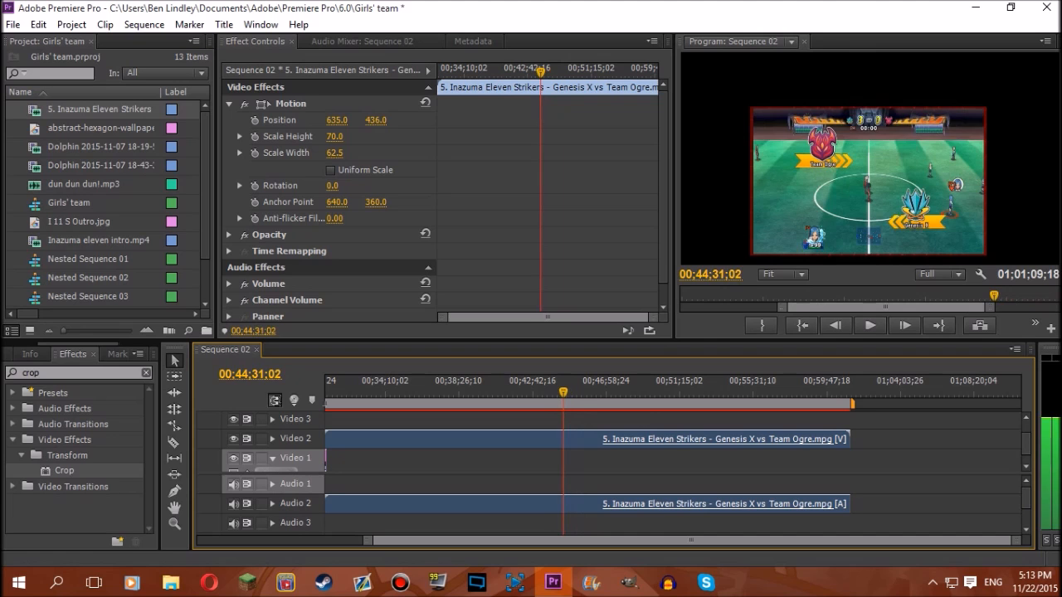
pyautogui.press('space')
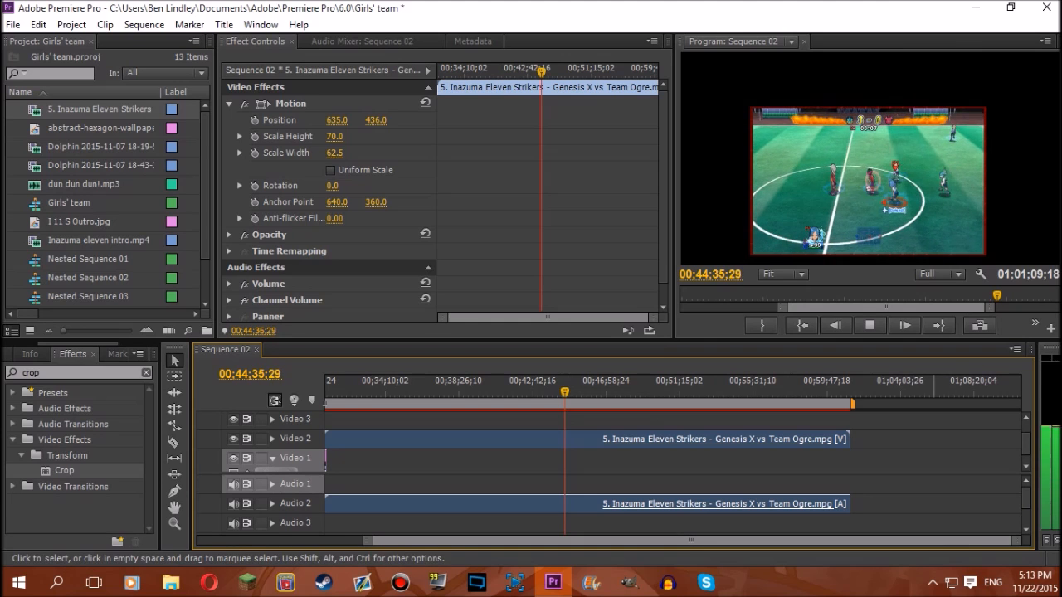
pyautogui.press('space')
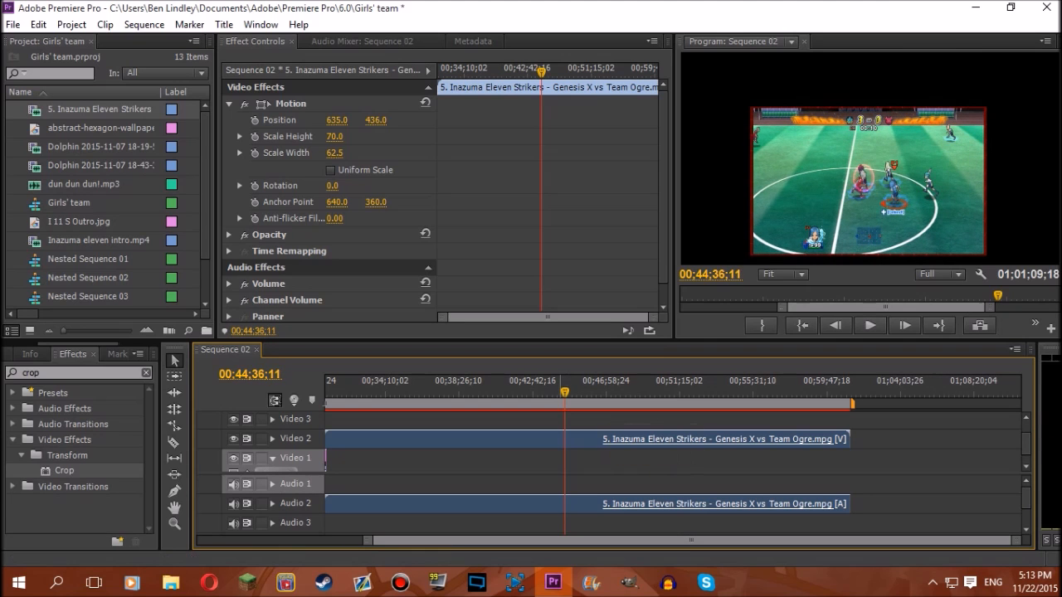
pyautogui.moveTo(561, 392); pyautogui.dragTo(558, 392)
pyautogui.press('space')
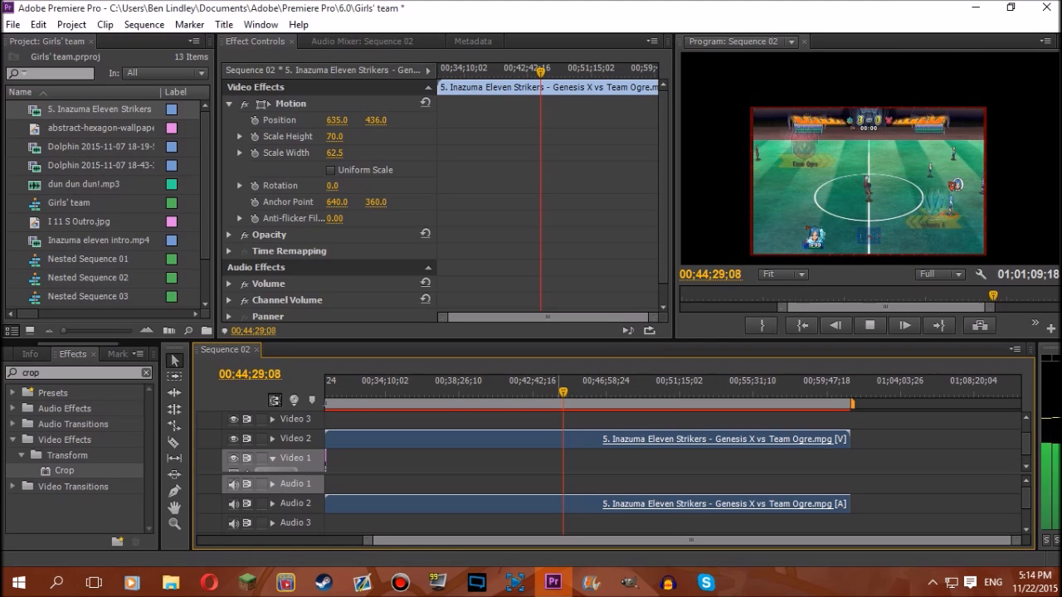
pyautogui.press('space')
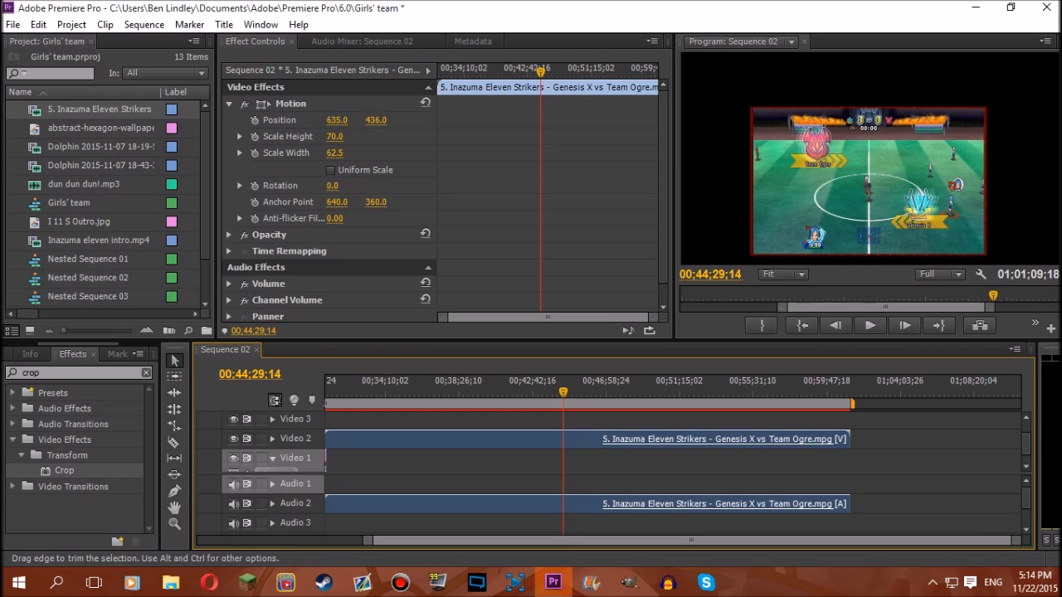
pyautogui.click(295, 439)
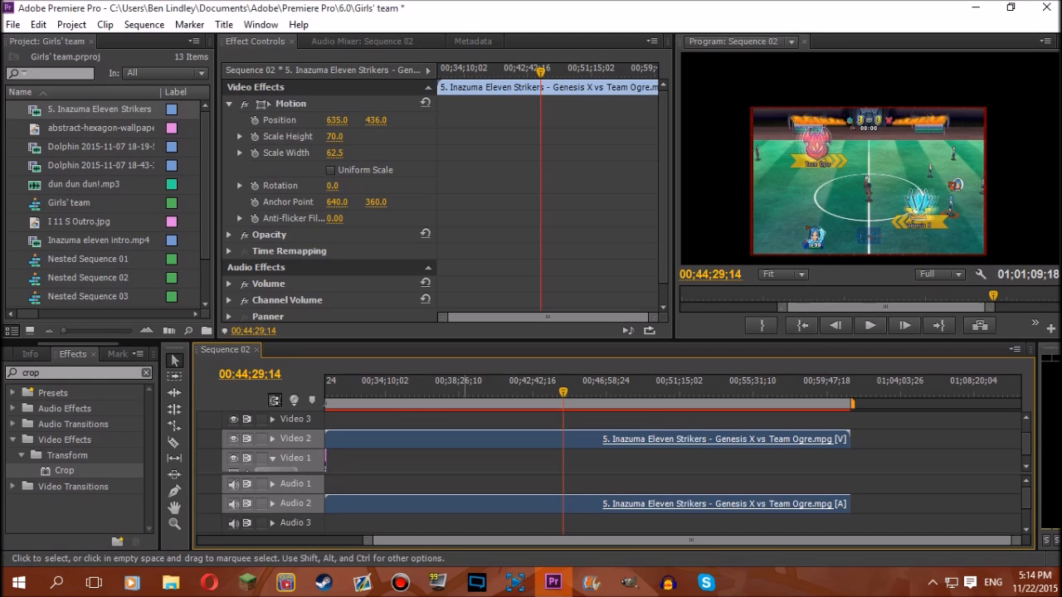
pyautogui.hotkey('ctrl', 'k')
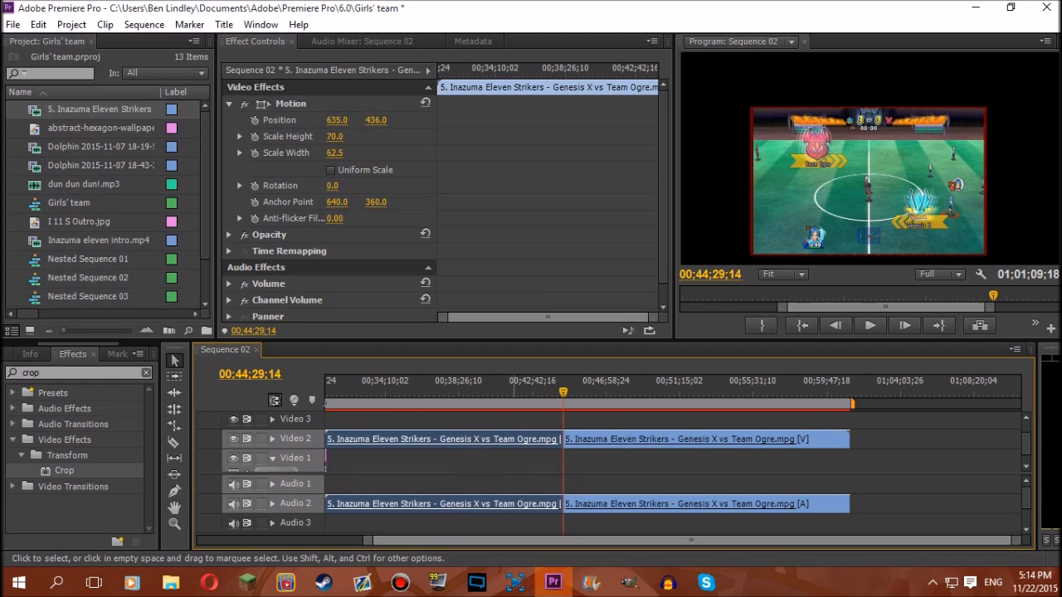
pyautogui.press('Delete')
# Split the remaining Video 2 clip at 00;45;08;25 and delete everything after the cut.
pyautogui.moveTo(576, 540); pyautogui.dragTo(550, 540)
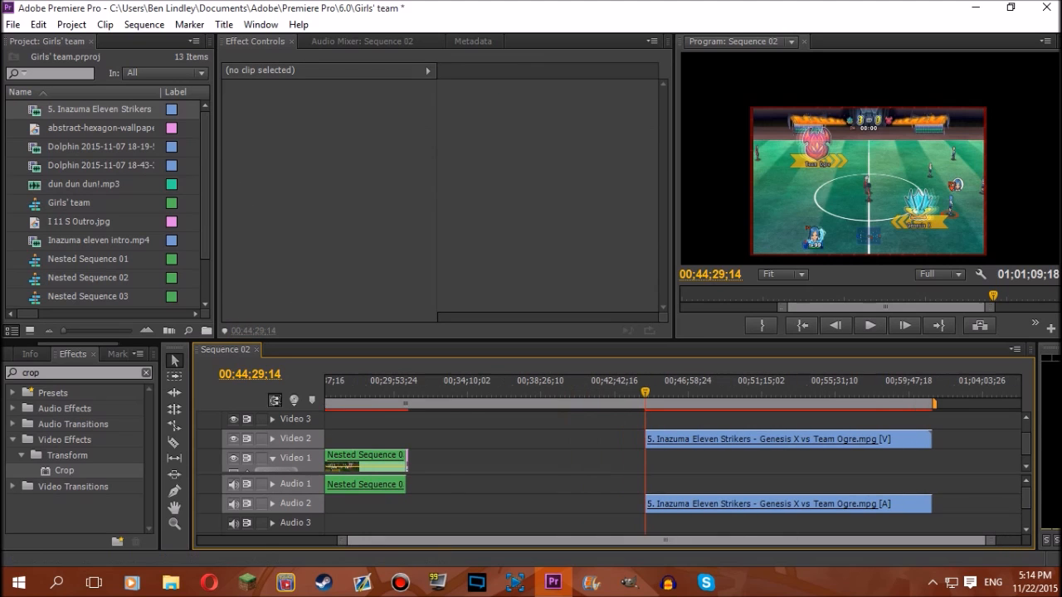
pyautogui.click(649, 389)
pyautogui.moveTo(649, 390); pyautogui.dragTo(657, 390)
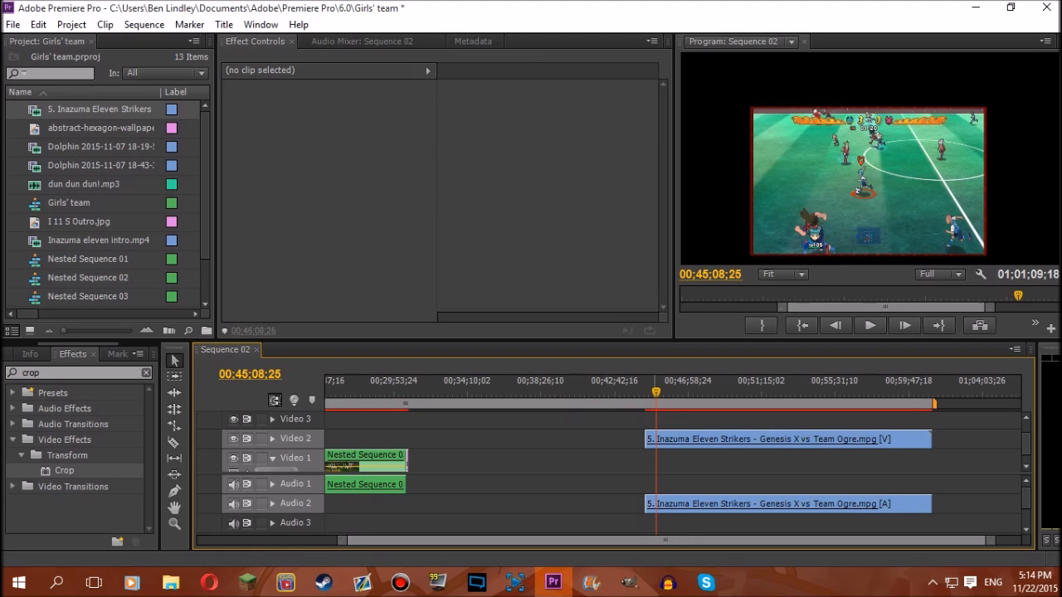
pyautogui.hotkey('ctrl', 'k')
pyautogui.moveTo(968, 436); pyautogui.dragTo(873, 446)
pyautogui.press('Delete')
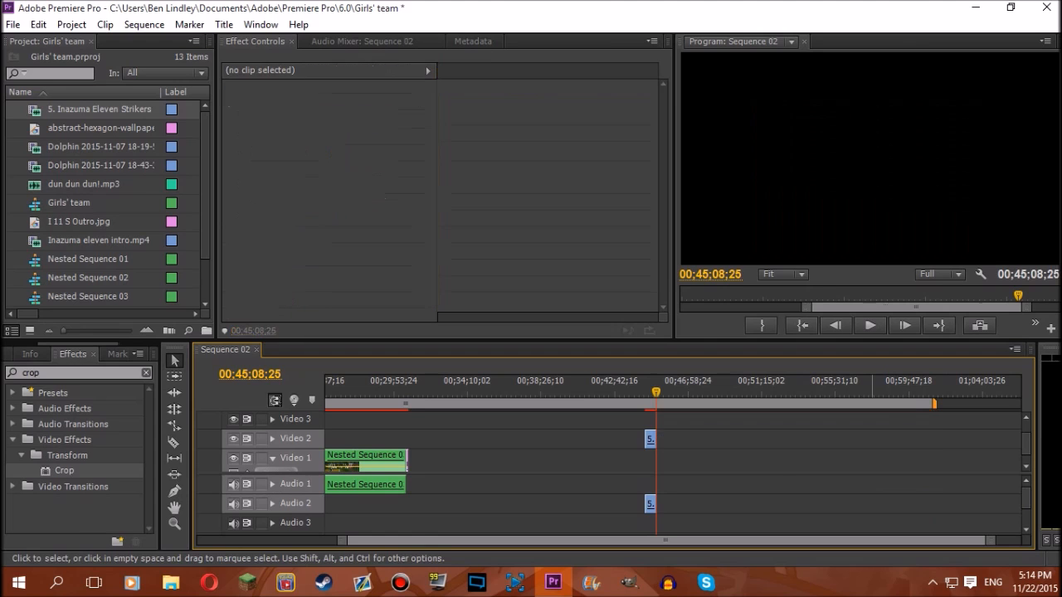
# Move the short gameplay excerpt back on Video 2 so it starts together with the I 11 S Outro.jpg image.
pyautogui.moveTo(651, 440); pyautogui.dragTo(414, 440)
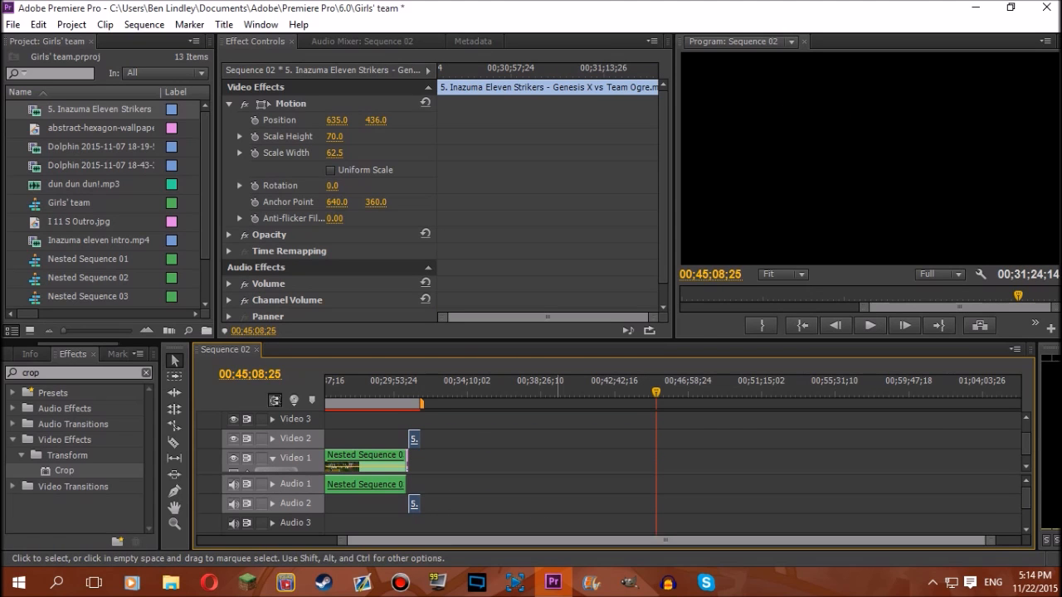
pyautogui.moveTo(657, 393); pyautogui.dragTo(412, 393)
pyautogui.moveTo(990, 540); pyautogui.dragTo(661, 540)
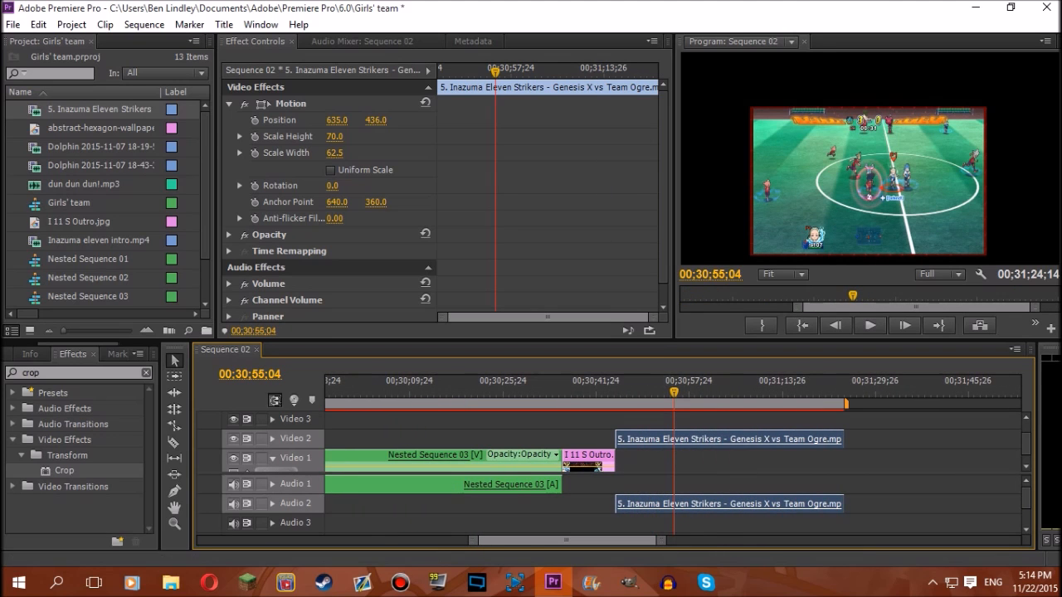
pyautogui.moveTo(663, 439); pyautogui.dragTo(611, 439)
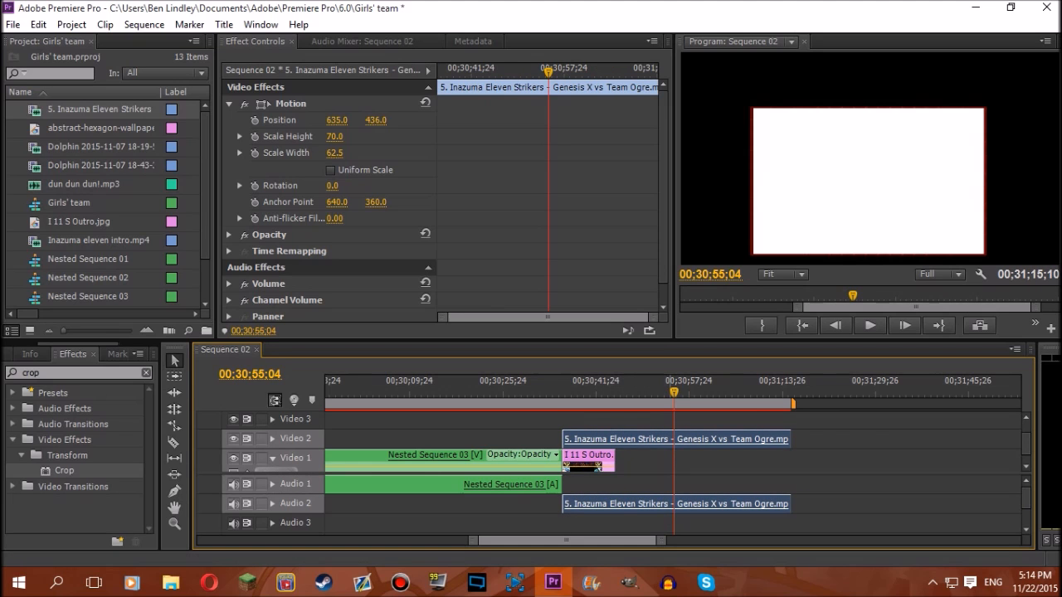
# Cut the excerpt at 00;30;42;00, delete the piece before it, and move the rest back to the start of the outro image.
pyautogui.moveTo(674, 392); pyautogui.dragTo(598, 391)
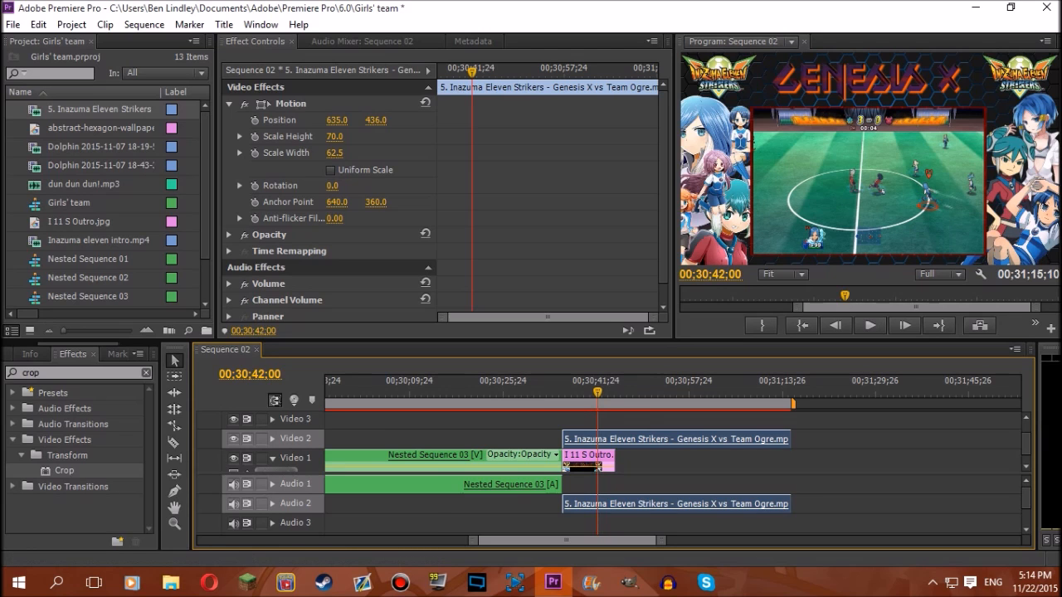
pyautogui.click(295, 484)
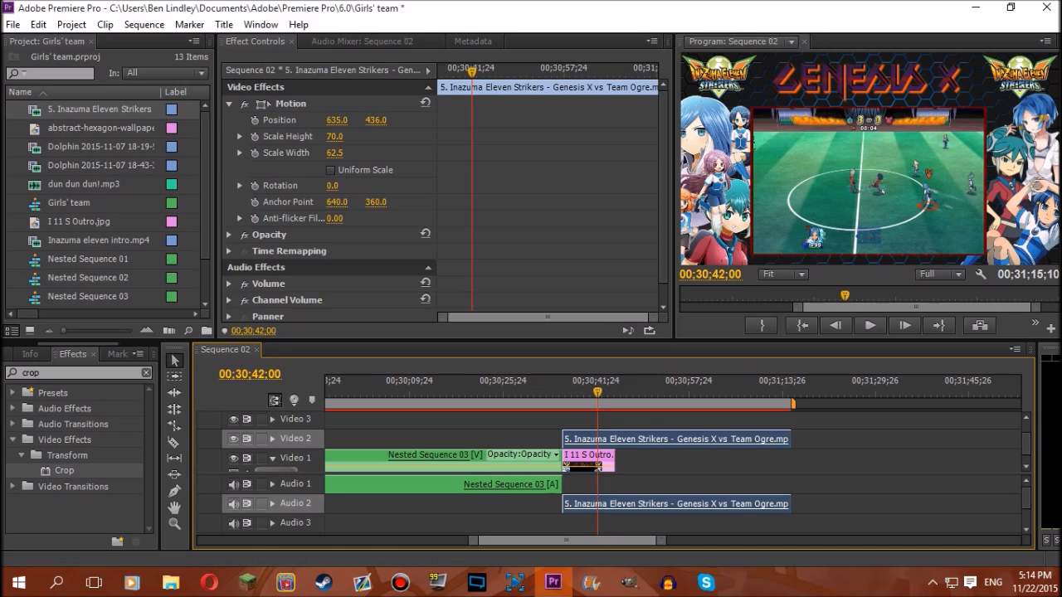
pyautogui.hotkey('ctrl', 'k')
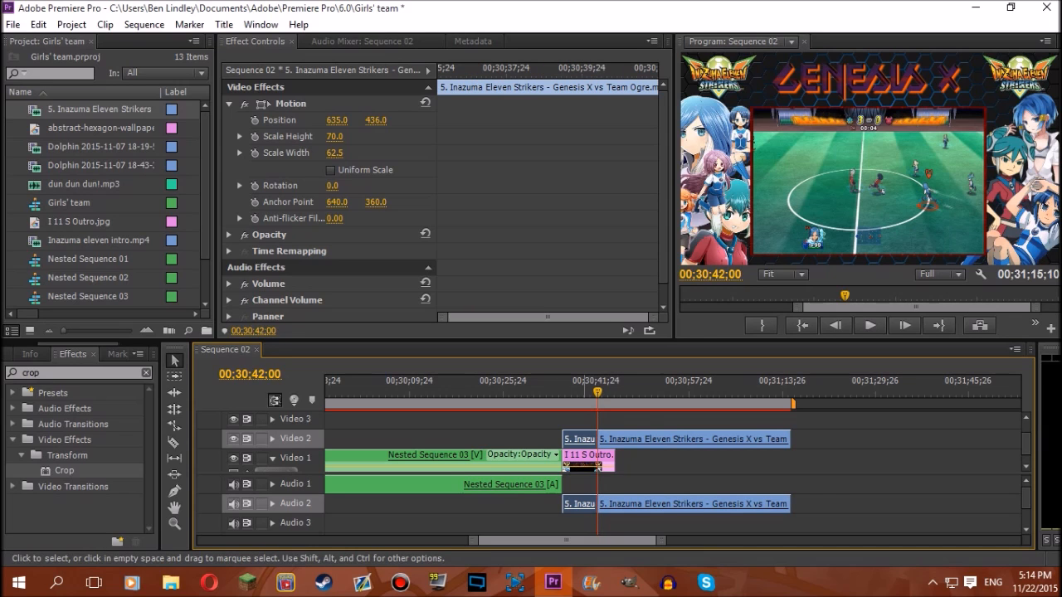
pyautogui.press('Delete')
pyautogui.moveTo(644, 440); pyautogui.dragTo(612, 438)
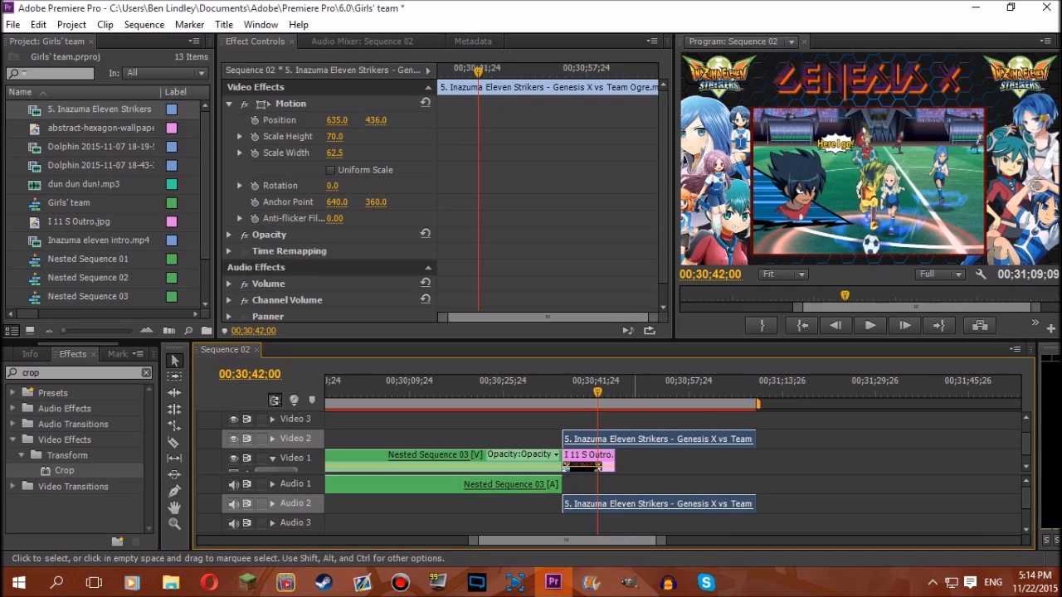
# Play the Video 2 excerpt onward, split it with its audio at 00;31;03;29, and delete everything after the cut.
pyautogui.press('space')
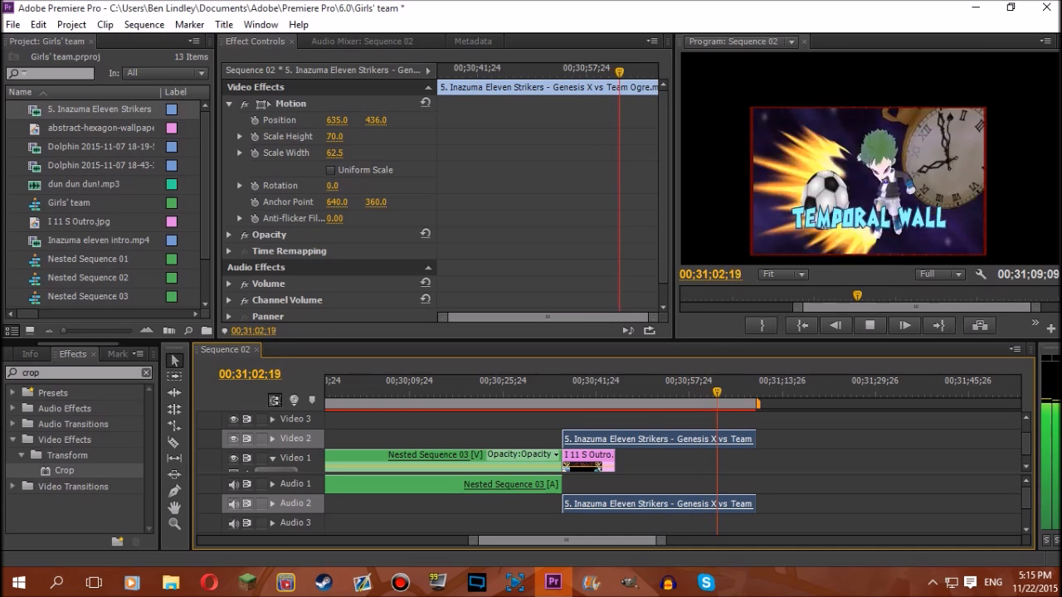
pyautogui.press('space')
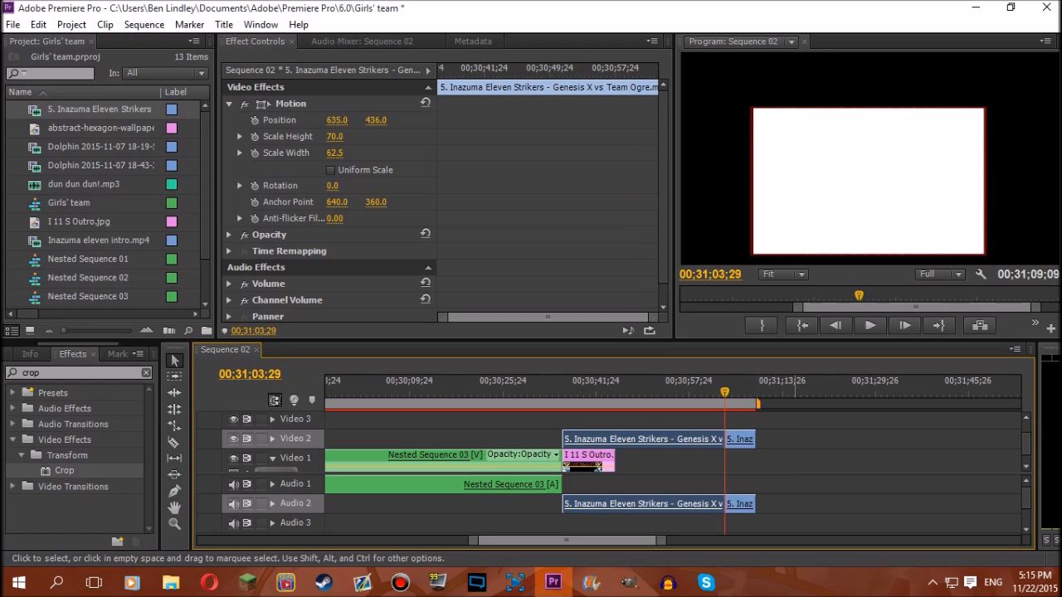
pyautogui.hotkey('ctrl', 'k')
pyautogui.press('Delete')
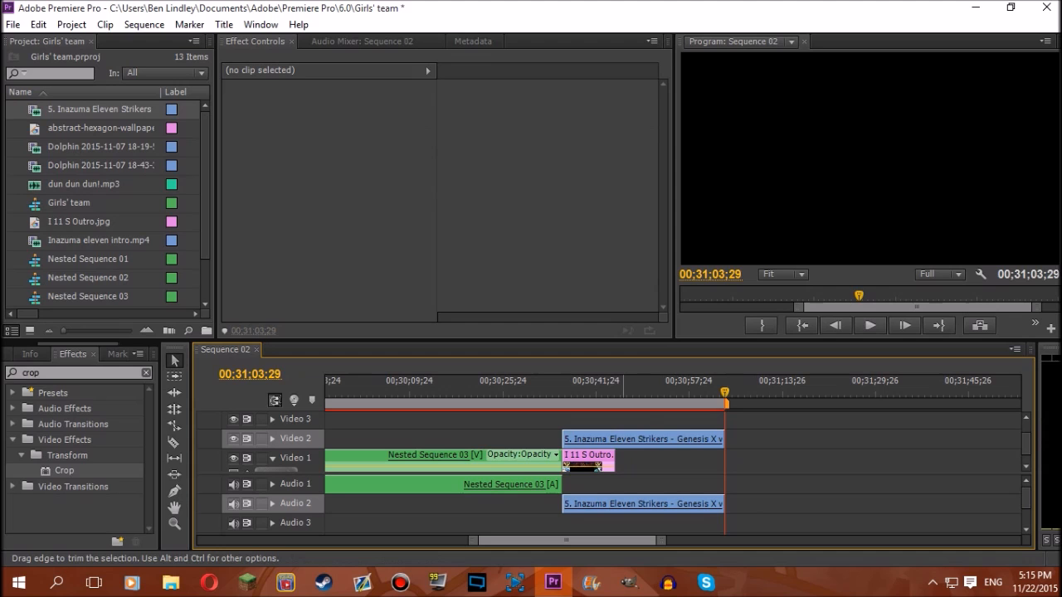
# Extend the I 11 S Outro.jpg image on Video 1 so it ends together with the excerpt above it.
pyautogui.moveTo(615, 463); pyautogui.dragTo(726, 461)
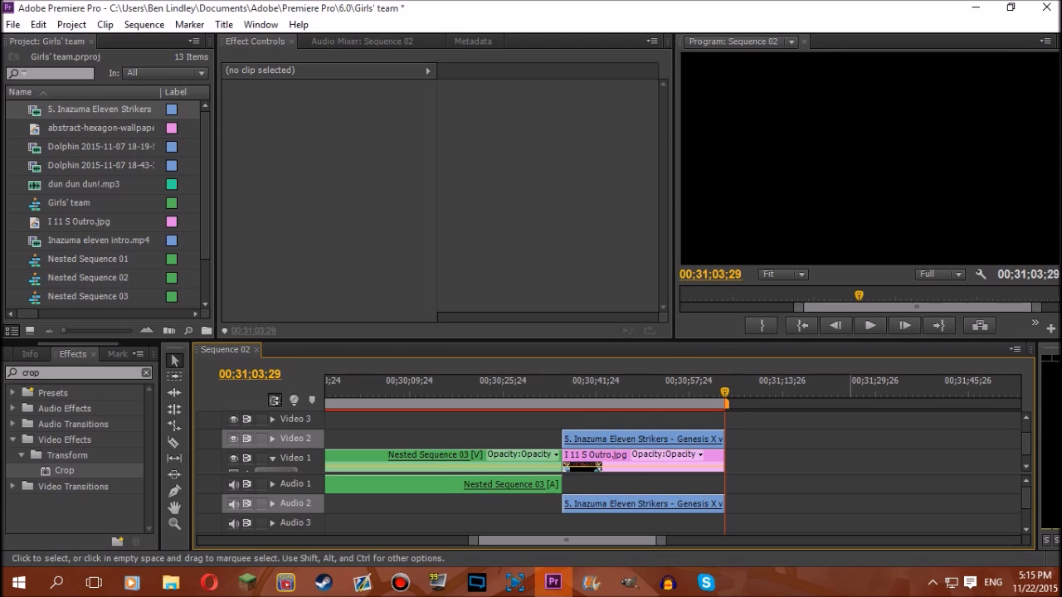
pyautogui.moveTo(725, 392); pyautogui.dragTo(603, 392)
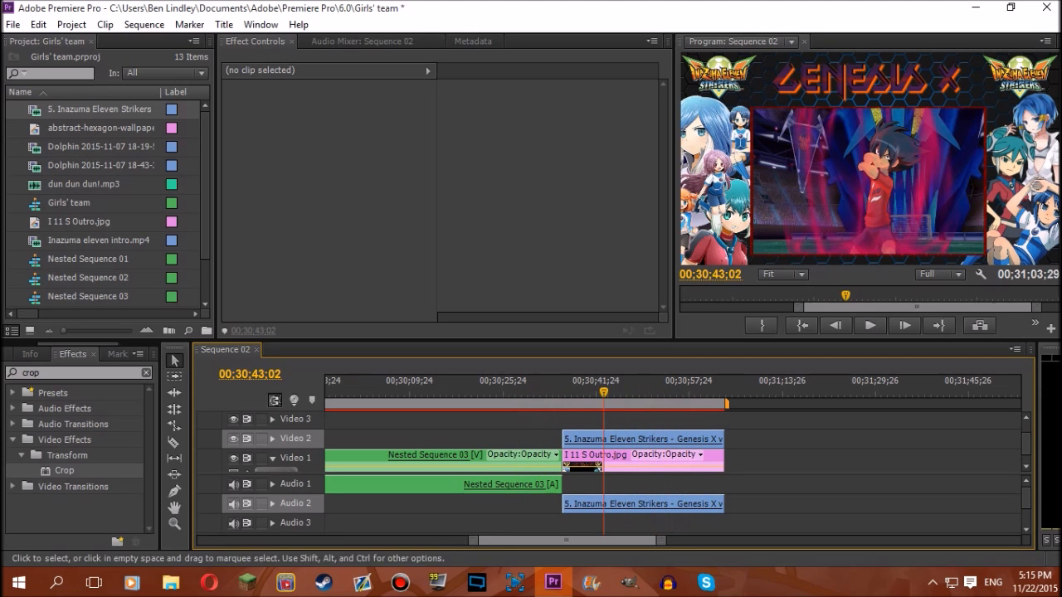
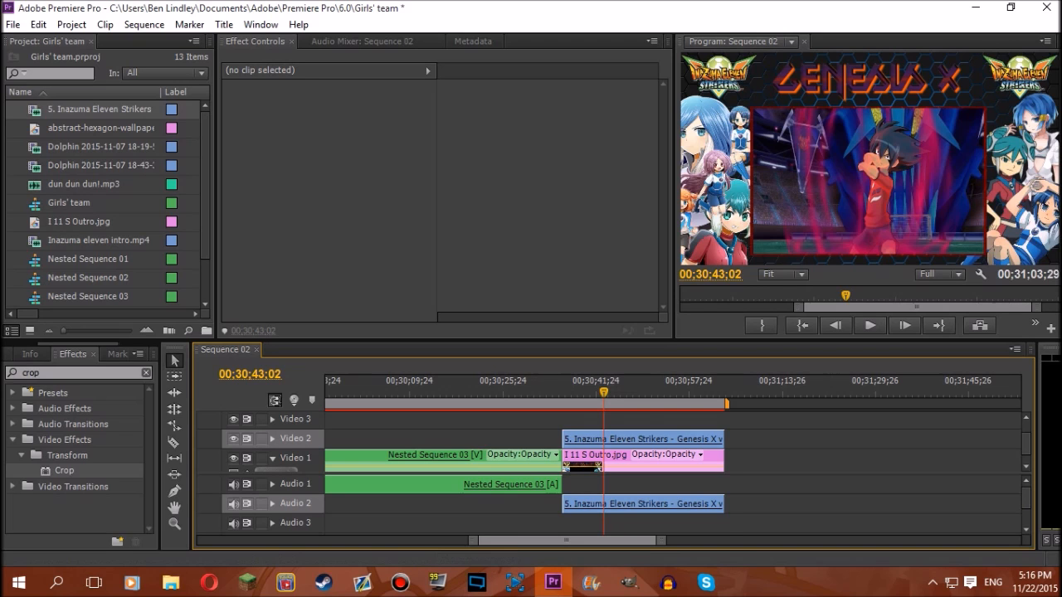
# Save the project under its existing name.
pyautogui.press('-')
pyautogui.press('-')
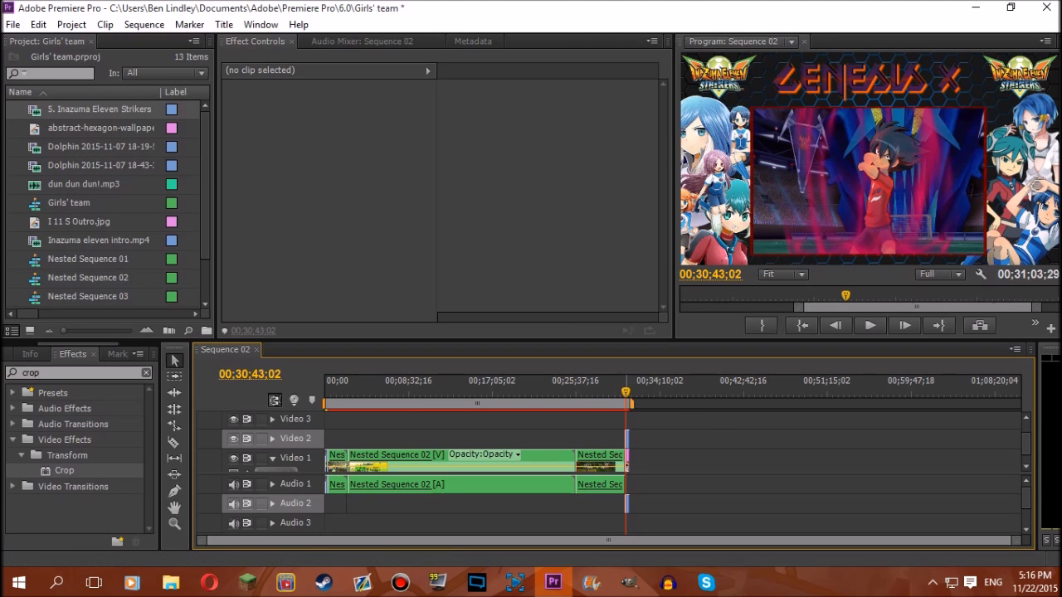
pyautogui.moveTo(625, 392); pyautogui.dragTo(448, 392)
pyautogui.moveTo(1016, 540); pyautogui.dragTo(794, 540)
pyautogui.click(13, 24)
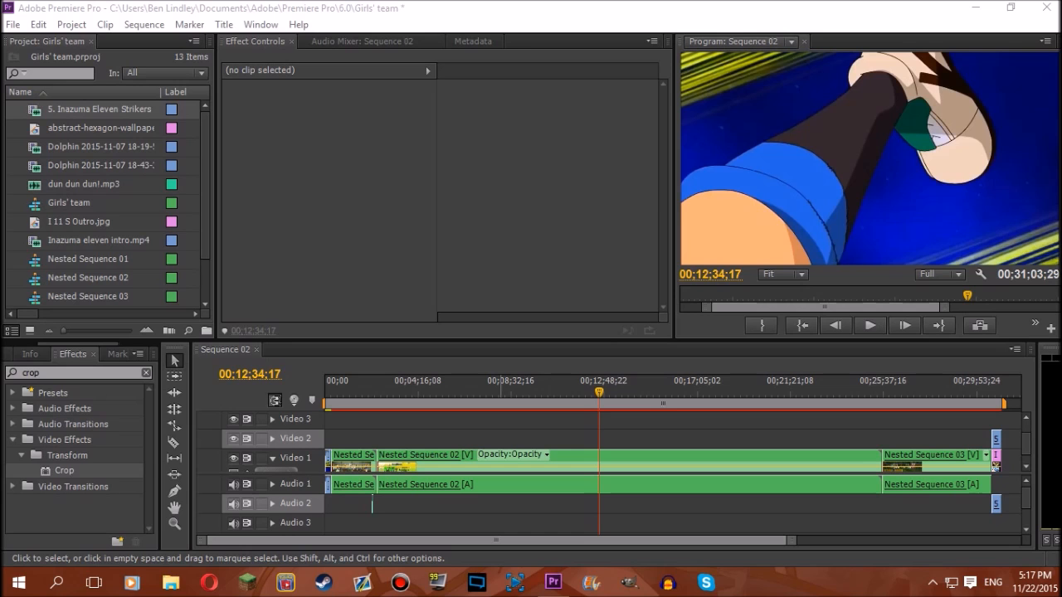
pyautogui.click(12, 24)
pyautogui.click(33, 150)
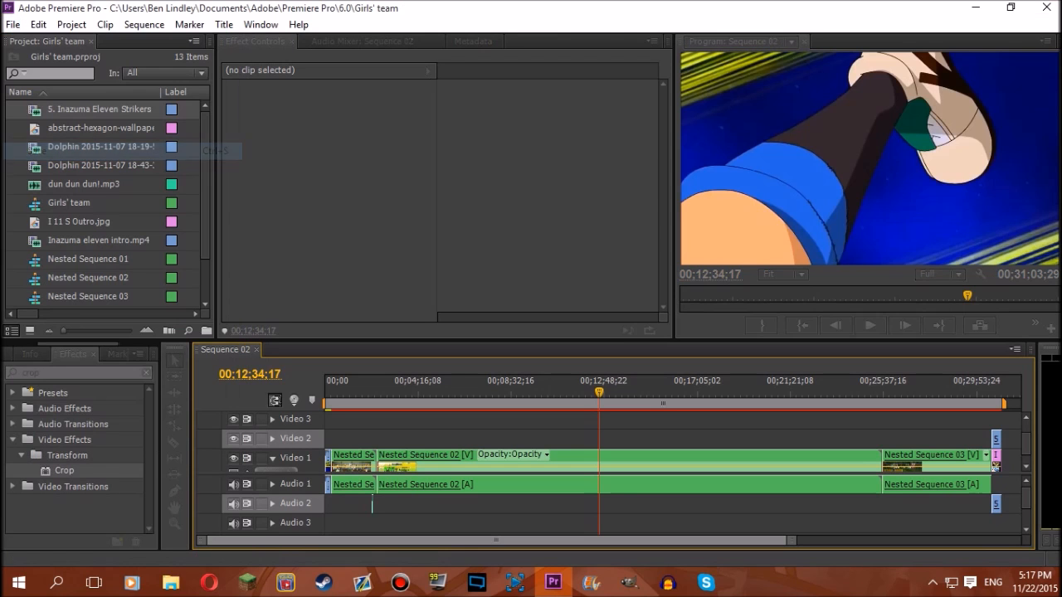
# Open the media export settings for Sequence 02.
pyautogui.click(13, 24)
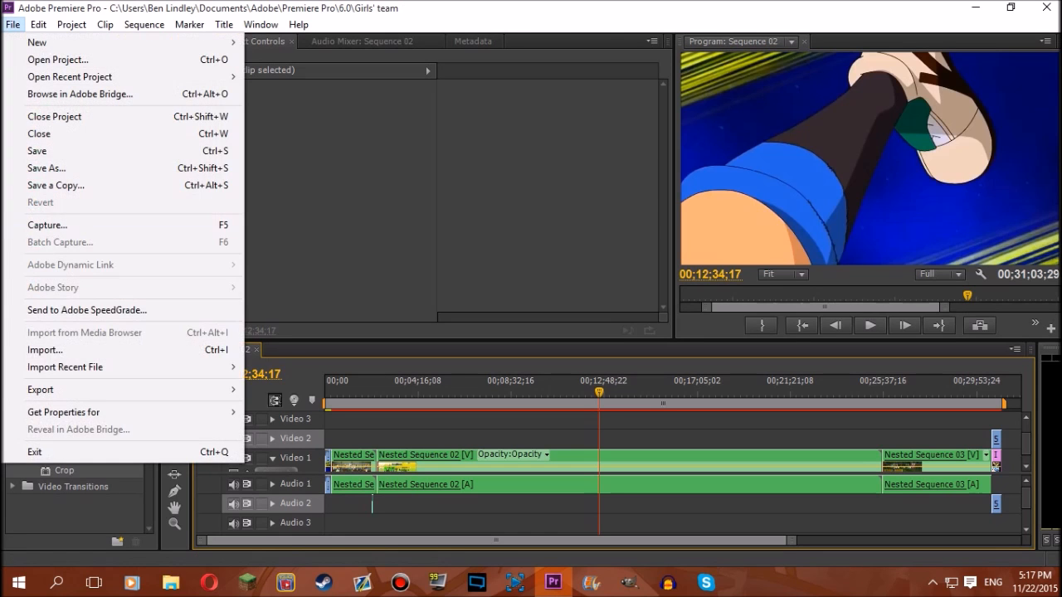
pyautogui.moveTo(166, 389)
pyautogui.click(282, 389)
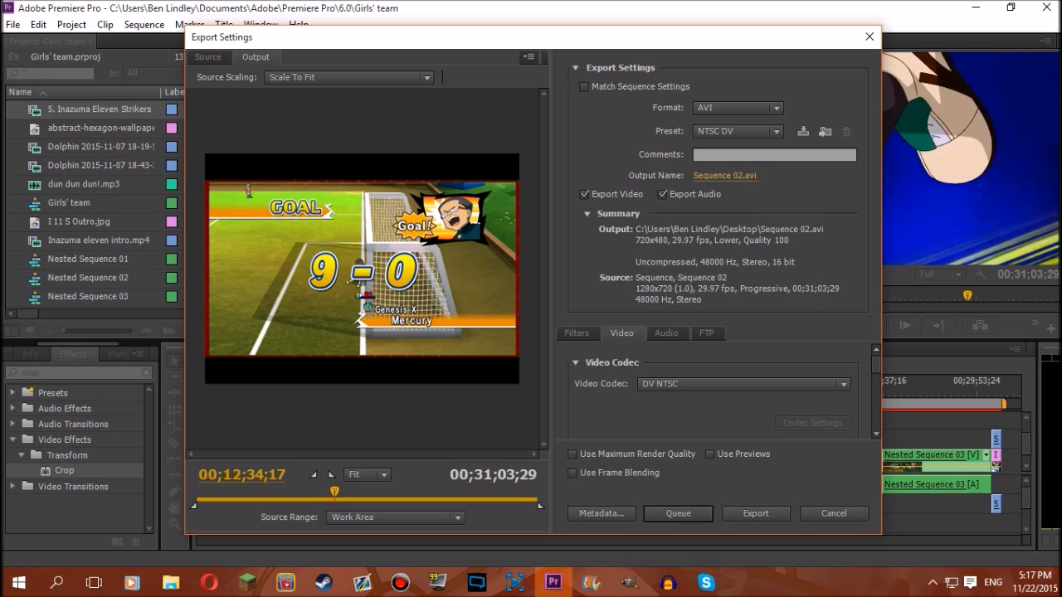
pyautogui.click(725, 175)
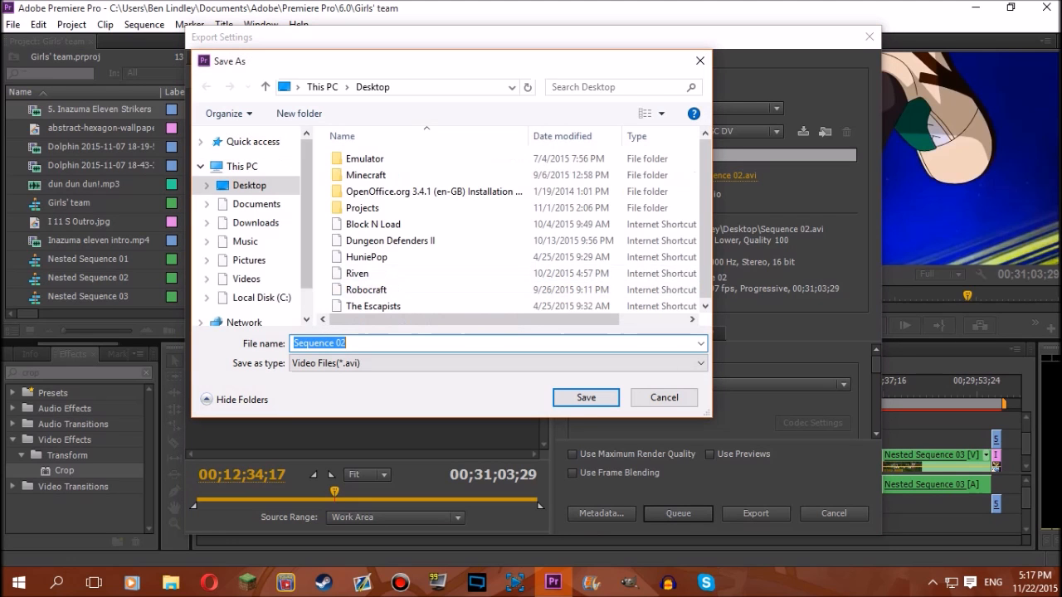
pyautogui.click(247, 278)
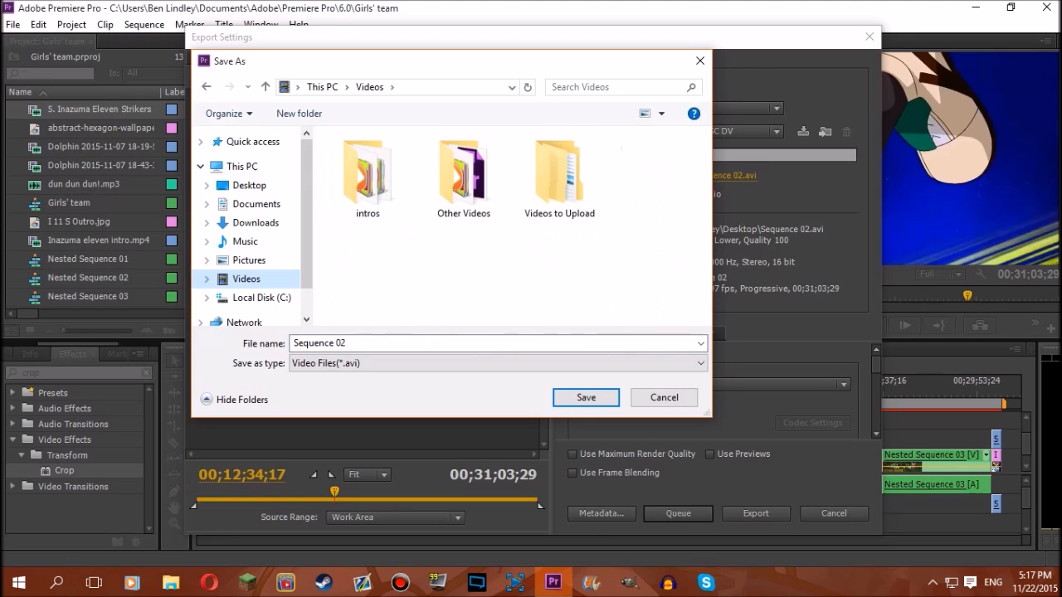
pyautogui.doubleClick(559, 179)
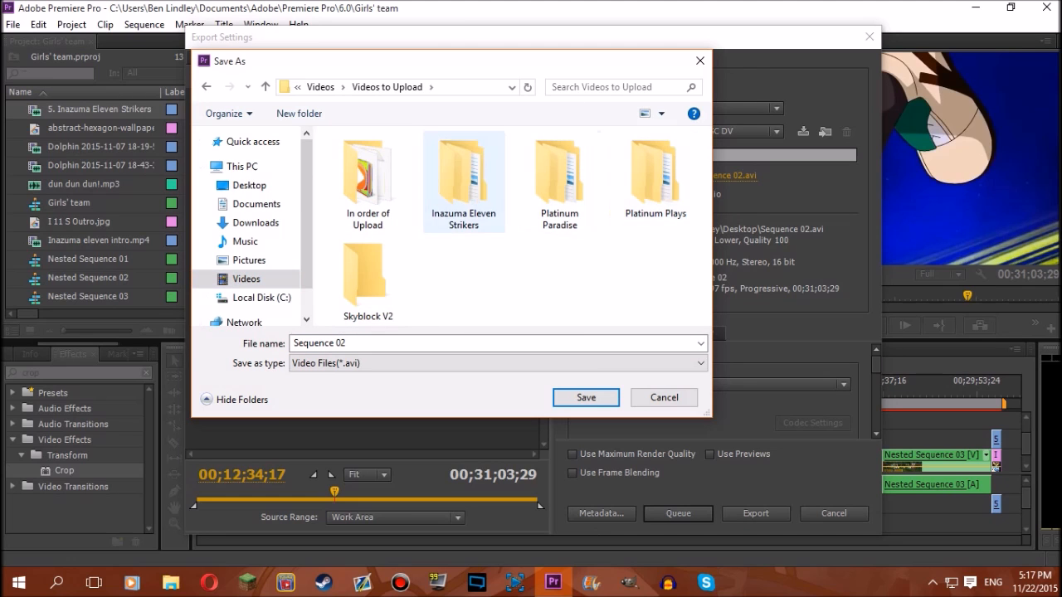
pyautogui.doubleClick(464, 178)
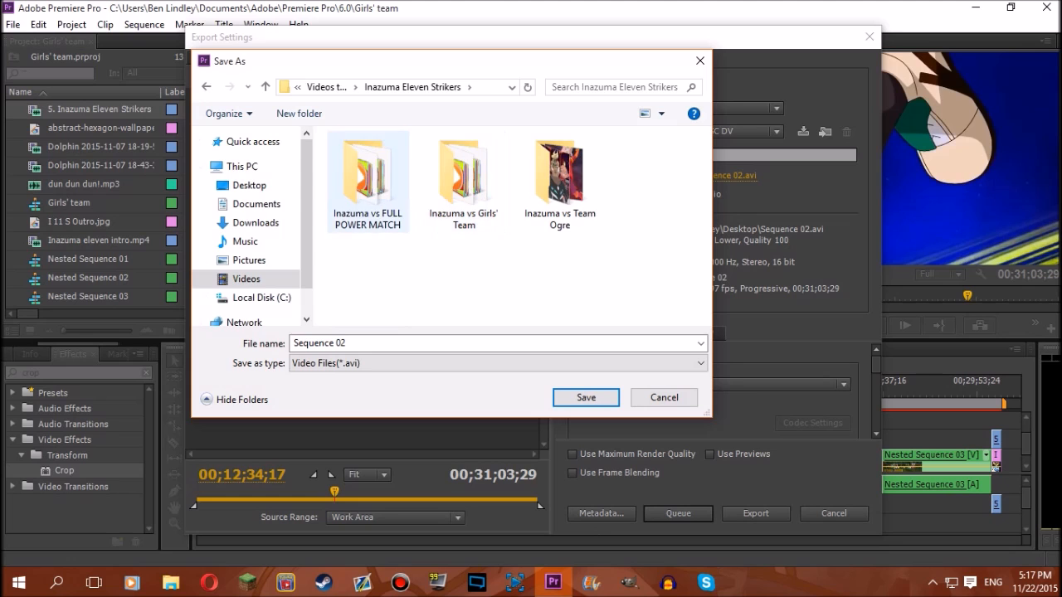
pyautogui.doubleClick(464, 179)
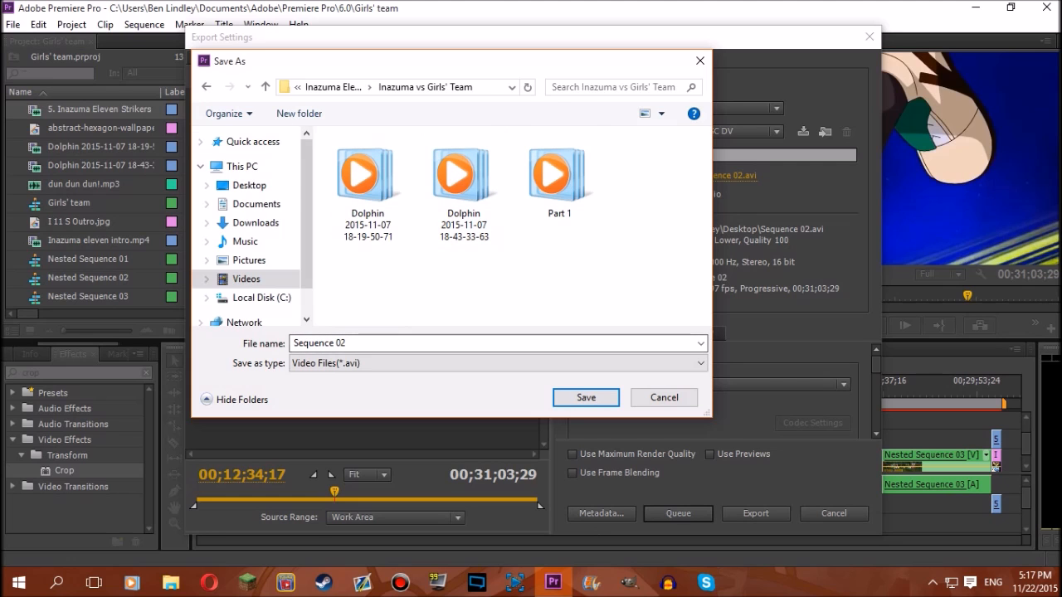
pyautogui.click(207, 87)
pyautogui.doubleClick(560, 179)
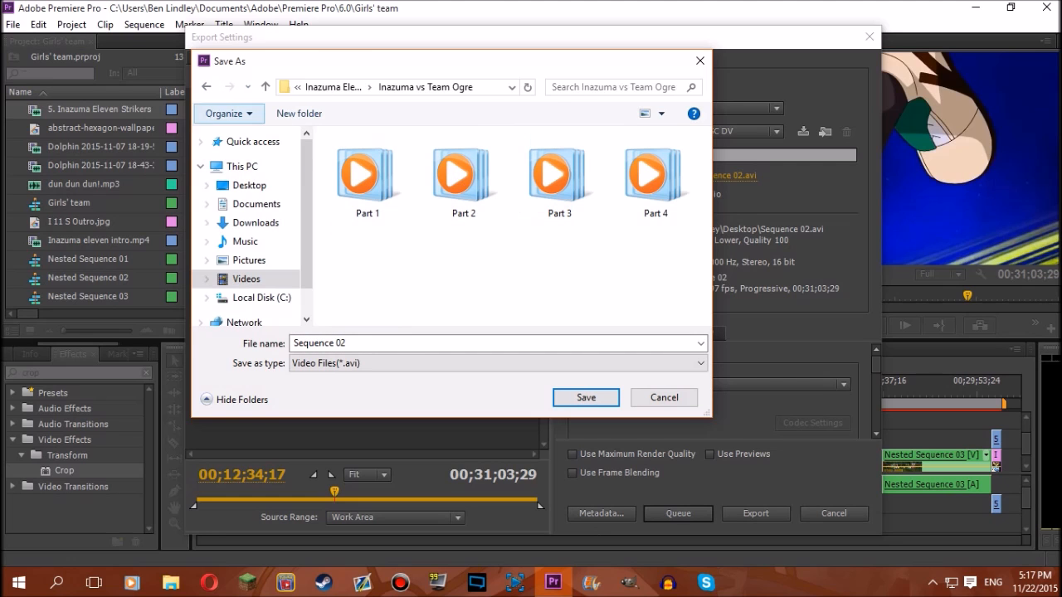
pyautogui.click(207, 87)
pyautogui.click(207, 87)
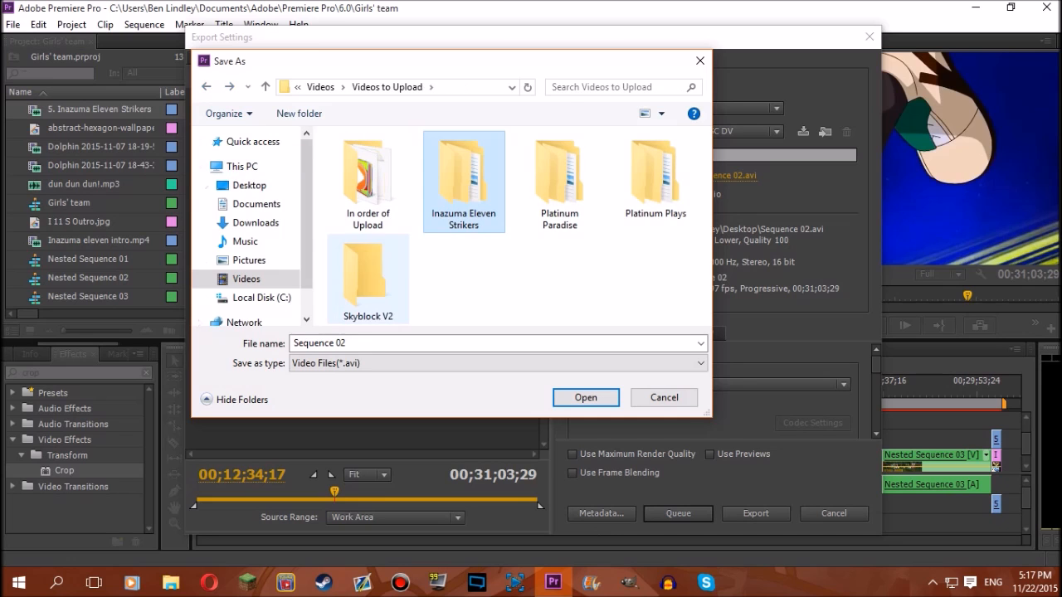
pyautogui.doubleClick(368, 182)
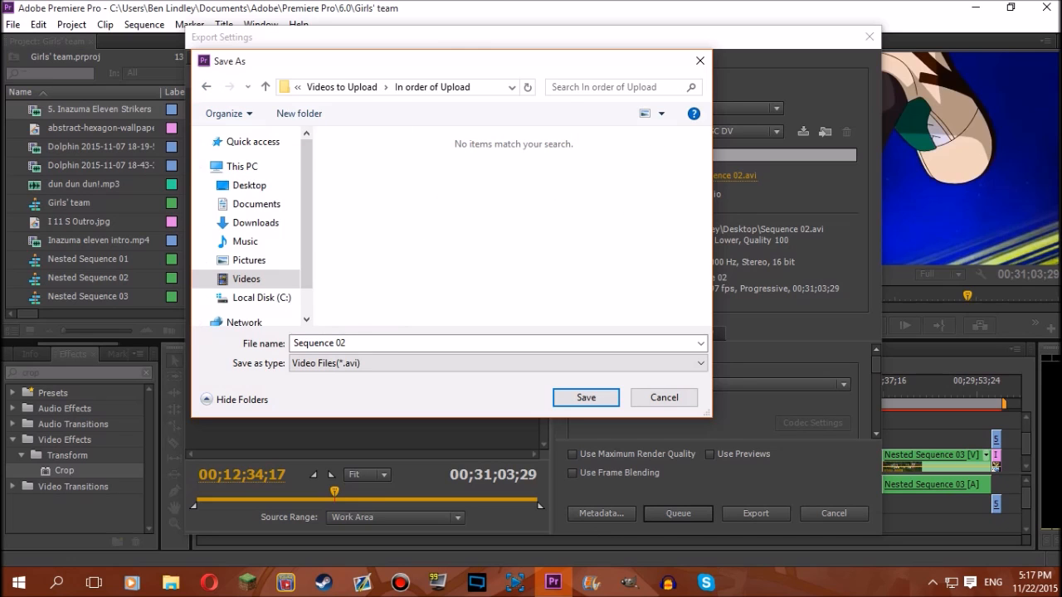
pyautogui.click(207, 87)
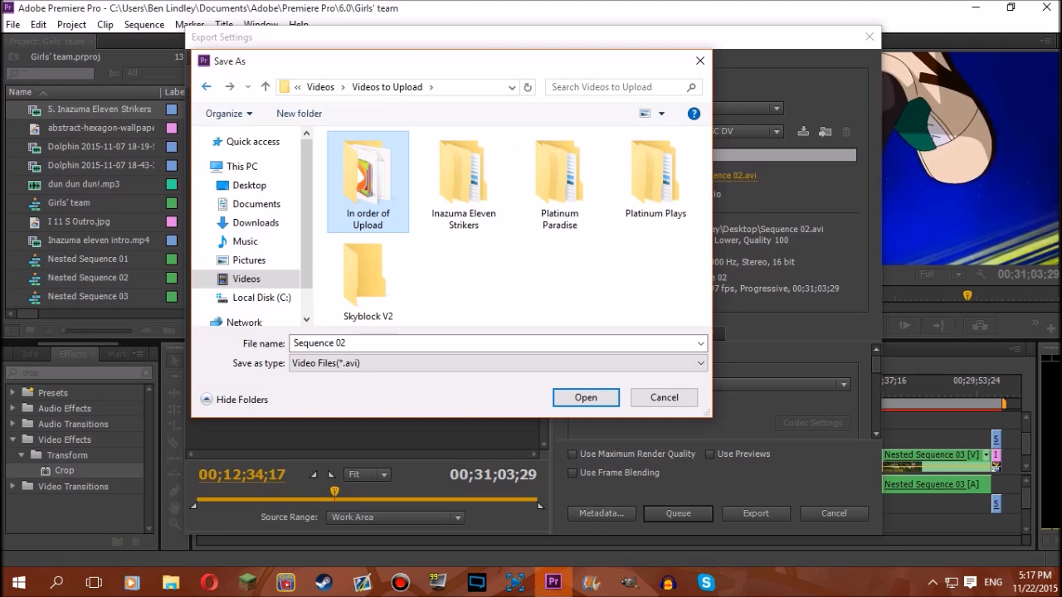
pyautogui.click(700, 61)
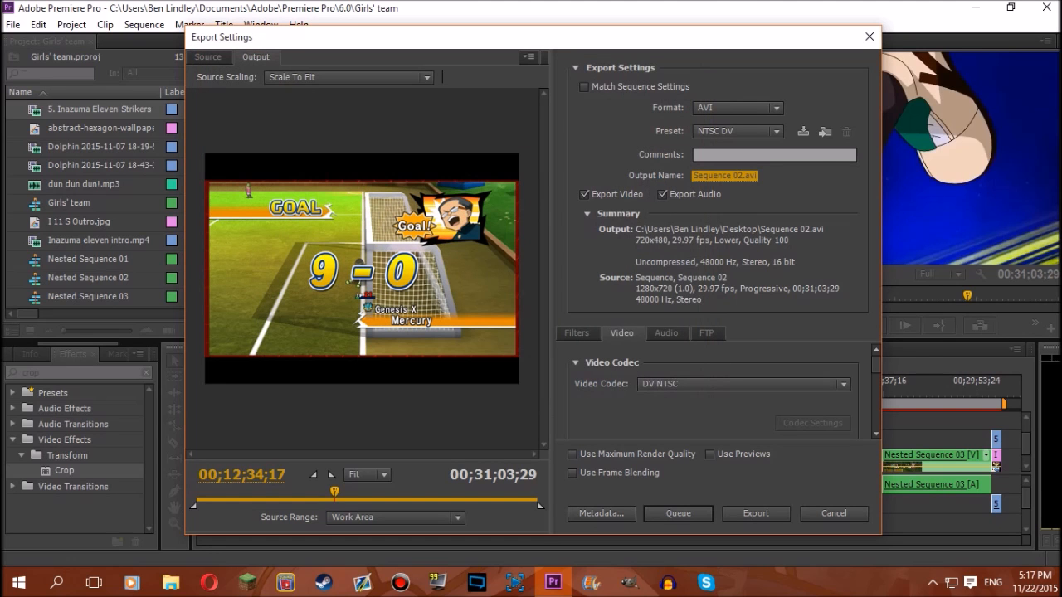
# Set the export format to MPEG2 and choose the saved youtube preset.
pyautogui.click(737, 108)
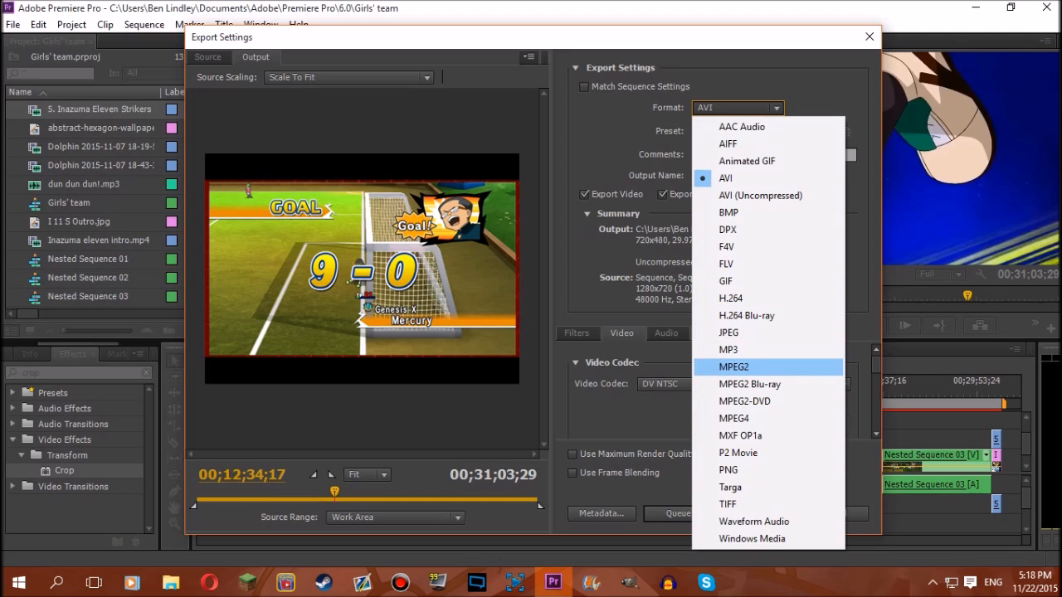
pyautogui.click(735, 367)
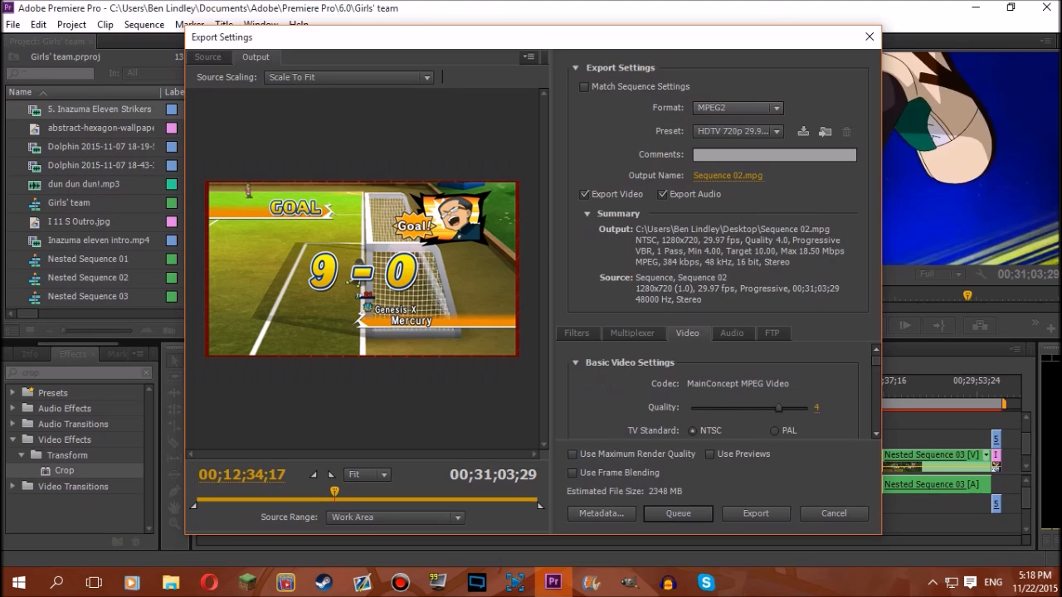
pyautogui.click(737, 131)
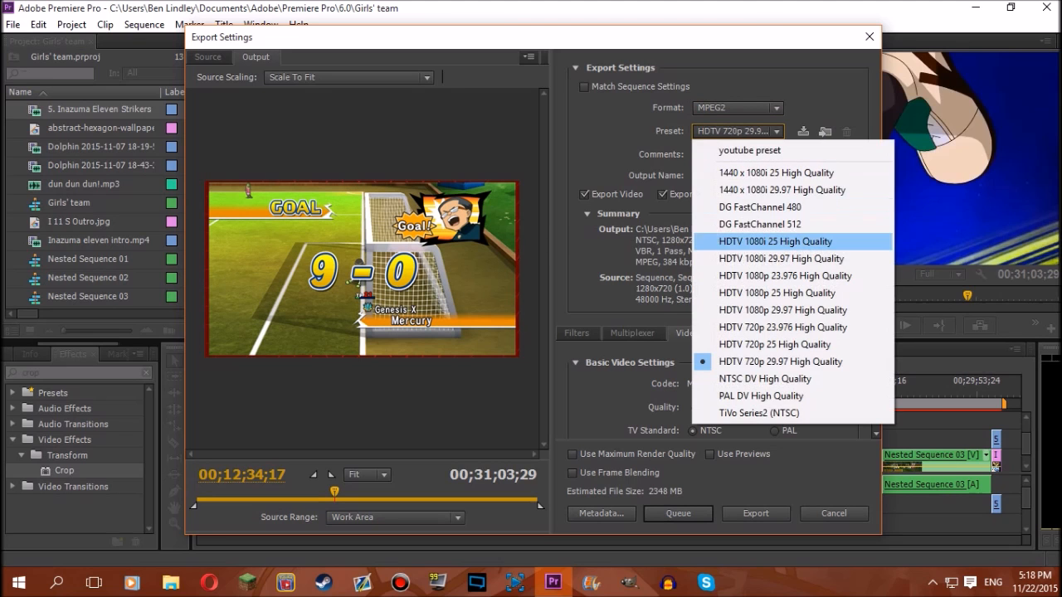
pyautogui.click(746, 150)
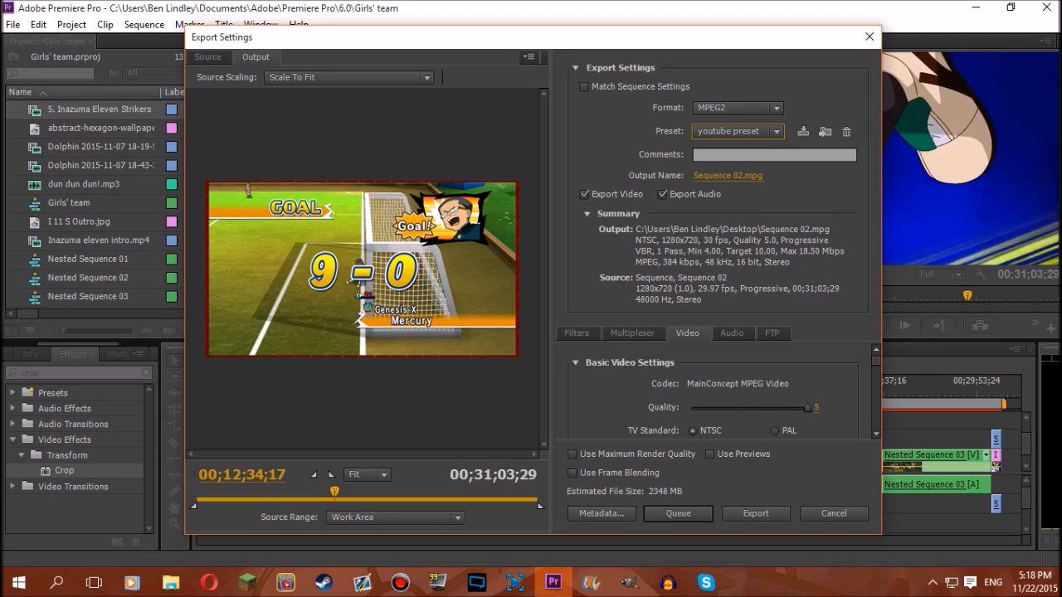
# Reselect the youtube preset to discard the accidental frame rate changes, and look through its video settings.
pyautogui.scroll(-6, 768, 387)
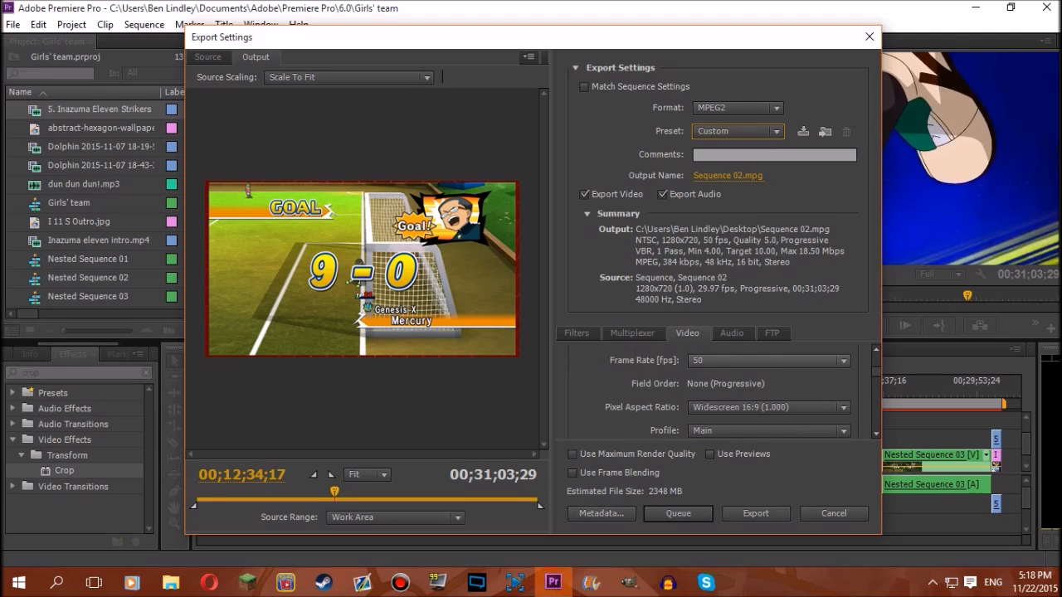
pyautogui.scroll(3, 829, 361)
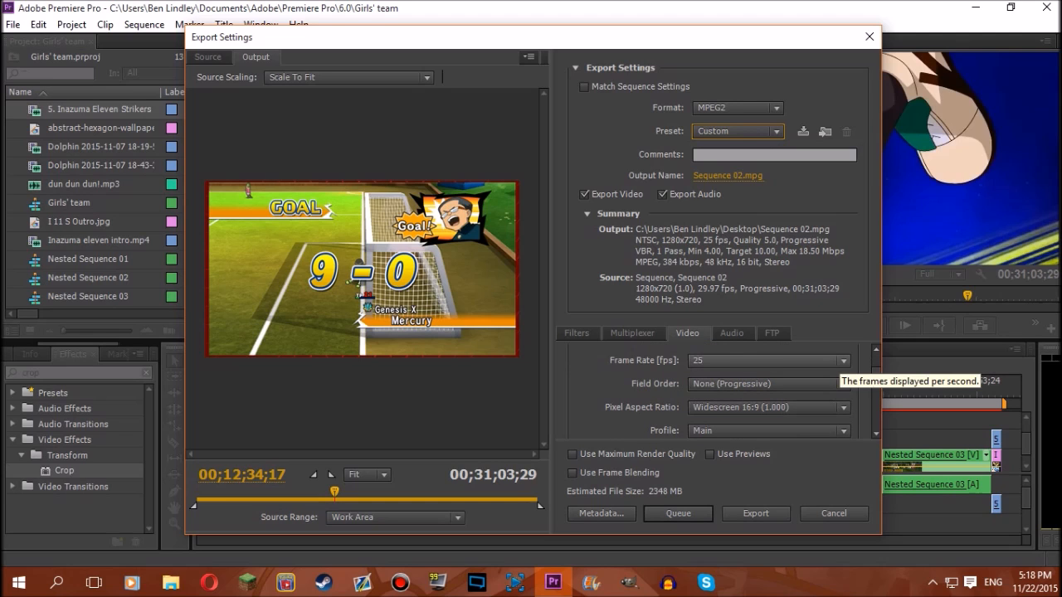
pyautogui.click(737, 131)
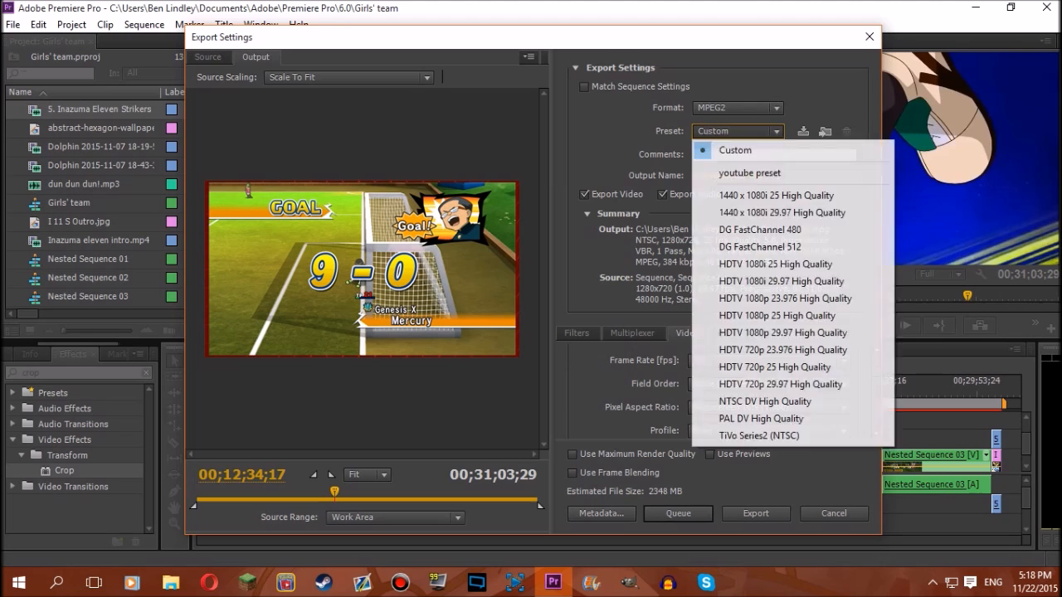
pyautogui.click(738, 174)
pyautogui.click(737, 131)
pyautogui.click(739, 174)
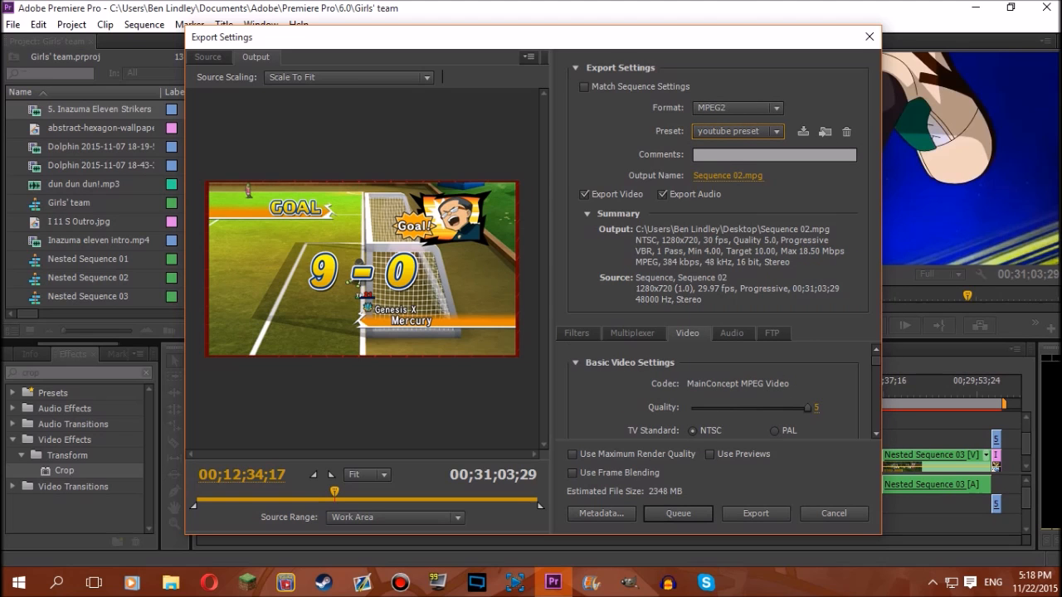
pyautogui.scroll(-10, 722, 390)
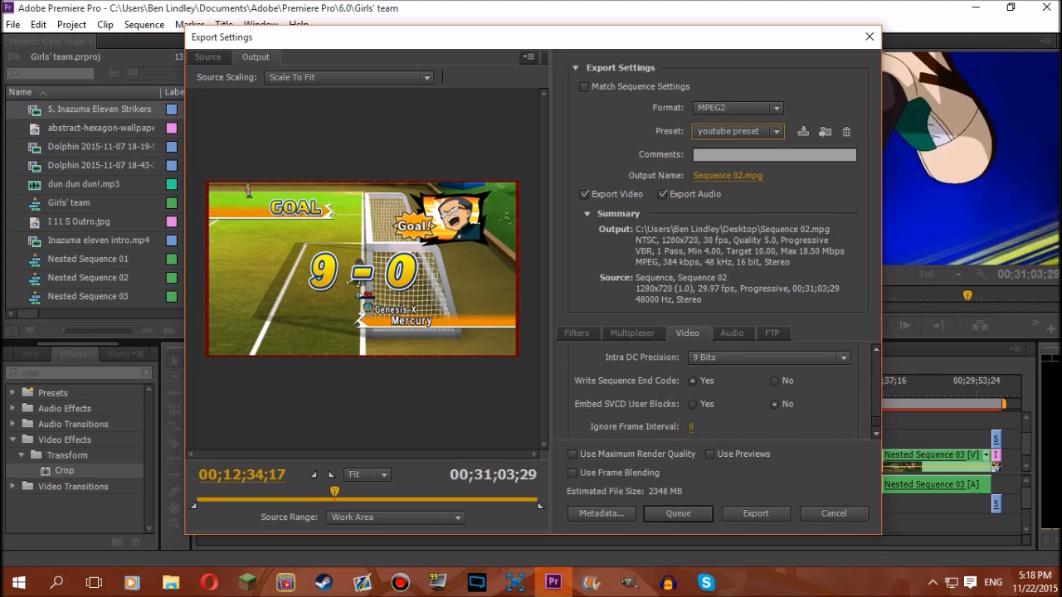
pyautogui.scroll(10, 722, 390)
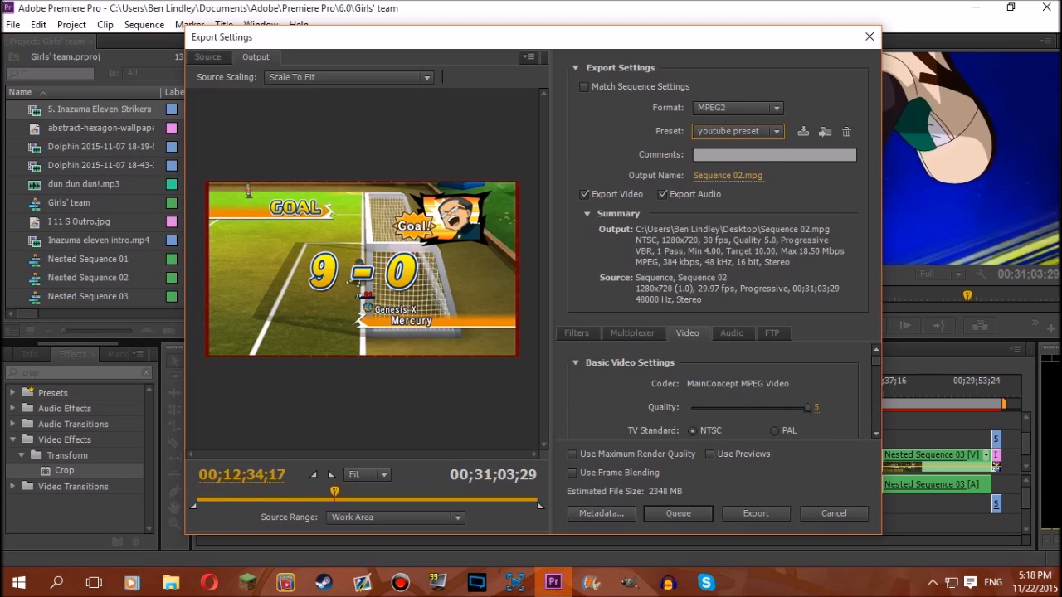
# Open the output name for editing and take over the existing video's file name from Videos to Upload > In order of Upload.
pyautogui.click(728, 175)
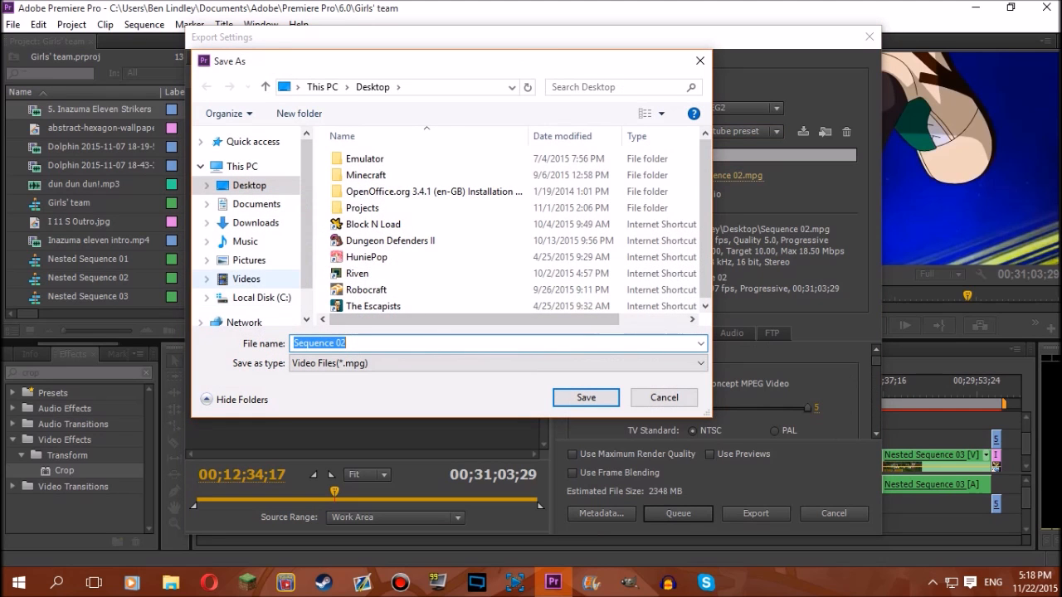
pyautogui.click(246, 279)
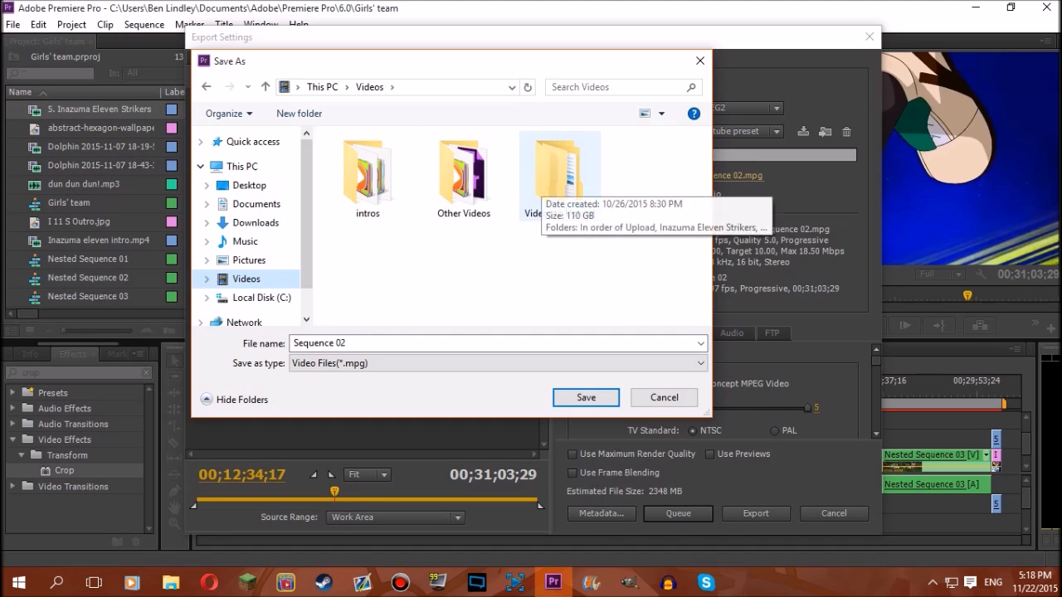
pyautogui.doubleClick(559, 176)
pyautogui.doubleClick(368, 176)
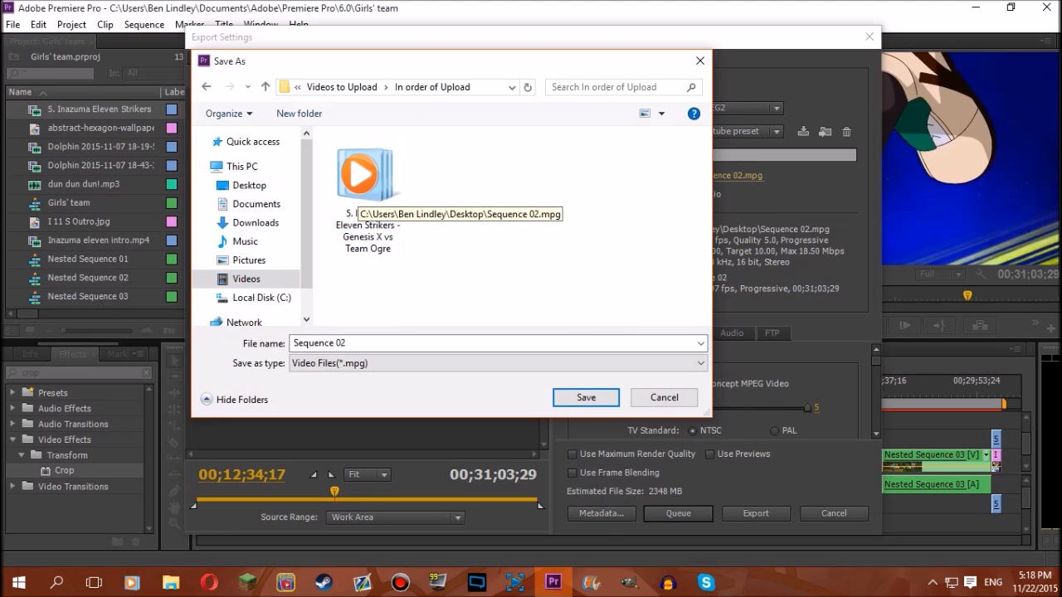
pyautogui.click(365, 195)
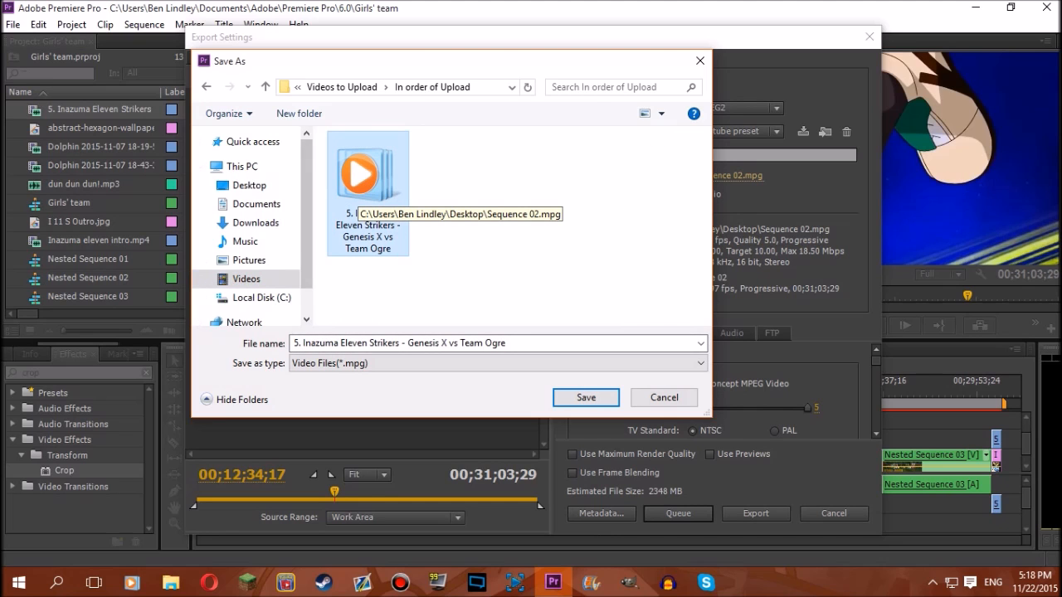
# Change the output file name to "7. Inazuma Eleven Strikers - Genesis X vs Girls' Team".
pyautogui.click(399, 344)
pyautogui.press('Home')
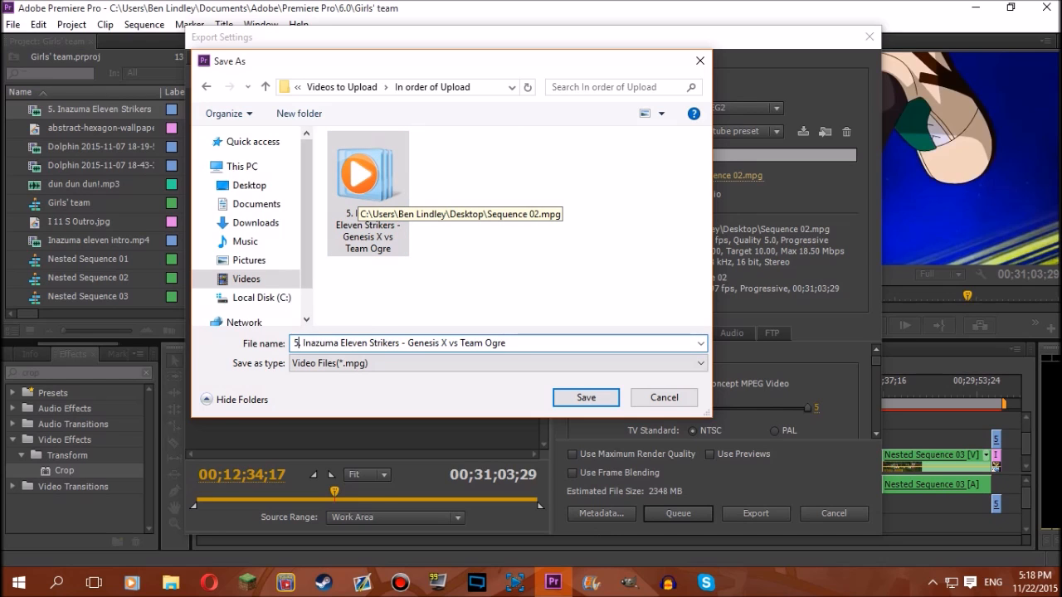
pyautogui.press('Delete')
pyautogui.press('Delete')
pyautogui.write('7.')
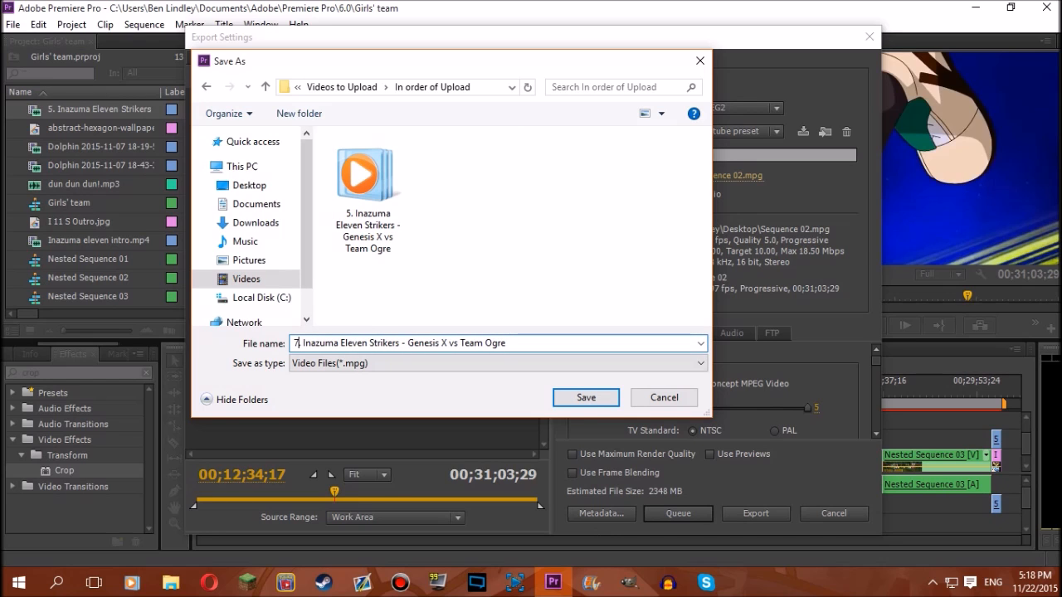
pyautogui.press('End')
pyautogui.press('BackSpace')
pyautogui.press('BackSpace')
pyautogui.press('BackSpace')
pyautogui.press('BackSpace')
pyautogui.press('BackSpace')
pyautogui.press('BackSpace')
pyautogui.press('BackSpace')
pyautogui.press('BackSpace')
pyautogui.press('BackSpace')
pyautogui.write("Girls' Team")
# Set the Inazuma vs Girls' Team folder inside Inazuma Eleven Strikers as the output location and start the export.
pyautogui.click(206, 87)
pyautogui.doubleClick(463, 180)
pyautogui.doubleClick(464, 181)
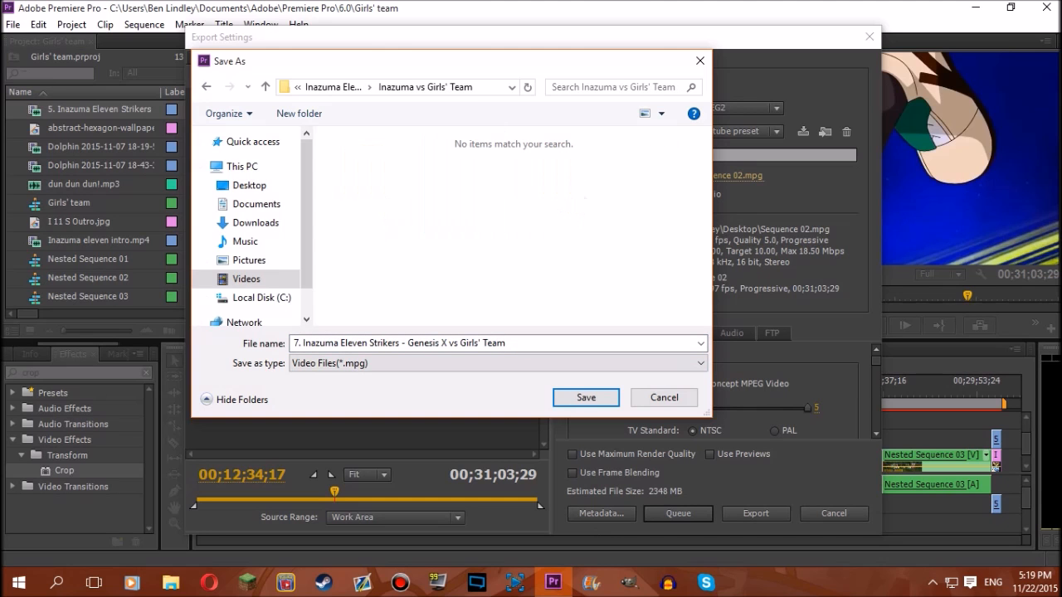
pyautogui.press('Return')
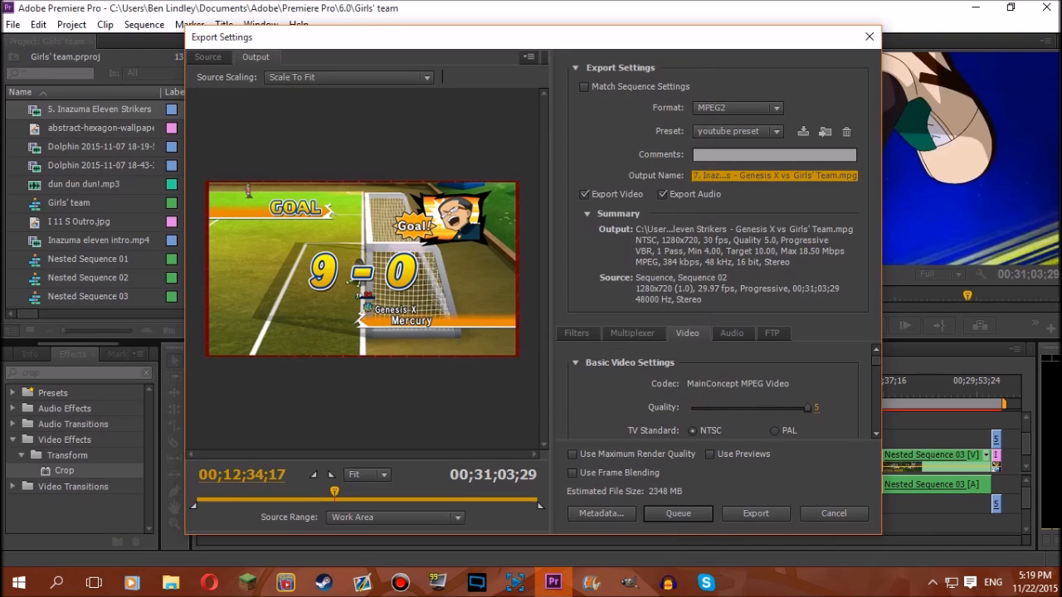
pyautogui.click(755, 513)
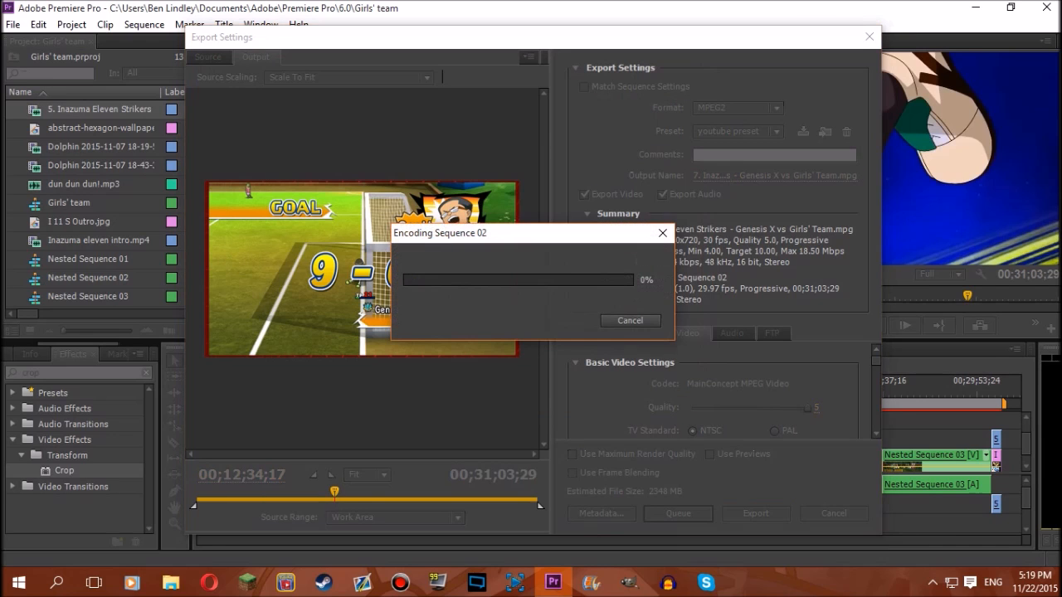